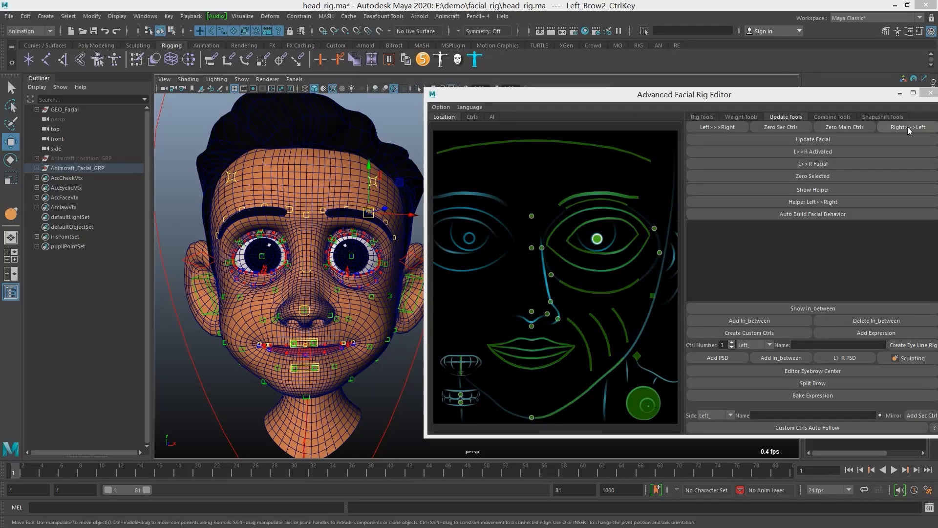
- Raise the Left_Brow2 control above the character's left eye
alt+drag(373, 286, 365, 266)
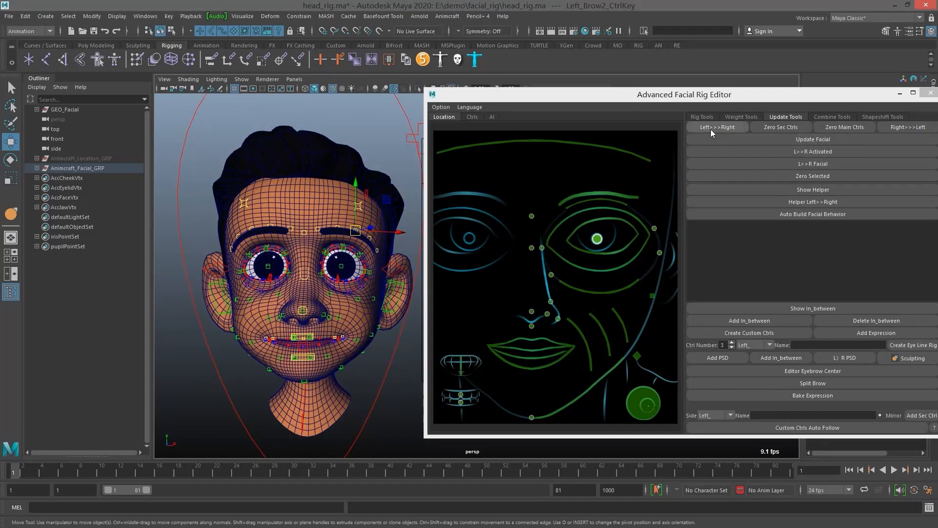
alt+middle_drag(376, 231, 375, 228)
drag(385, 196, 391, 178)
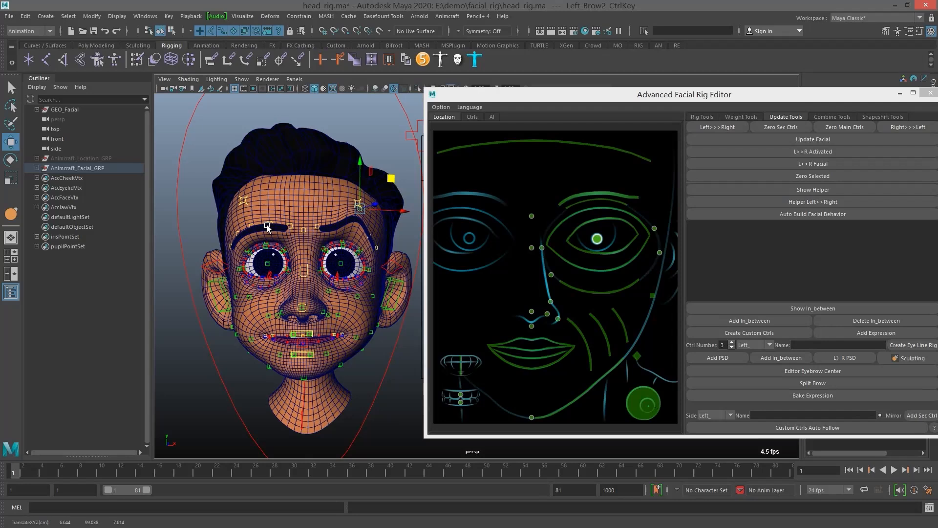
- Mirror the raised brow pose from left to right and zero the secondary controls
click(722, 131)
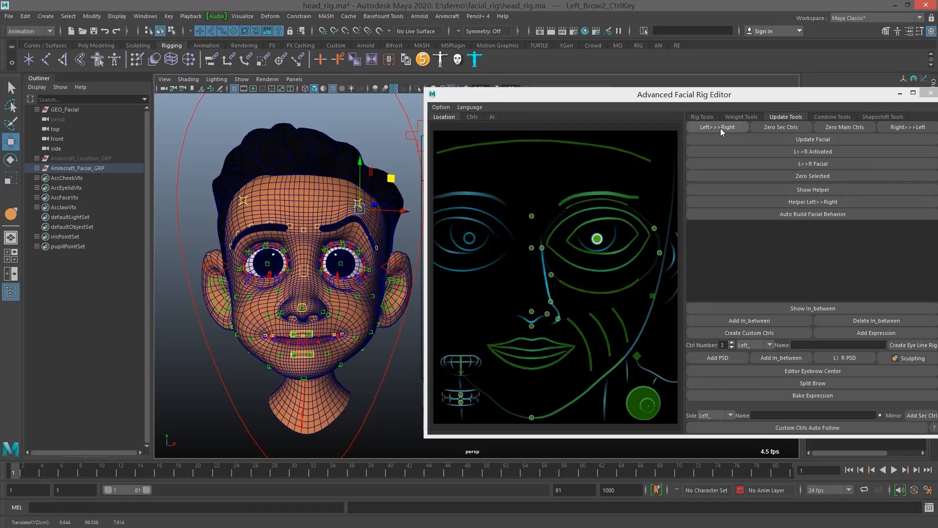
alt+middle_drag(299, 231, 296, 230)
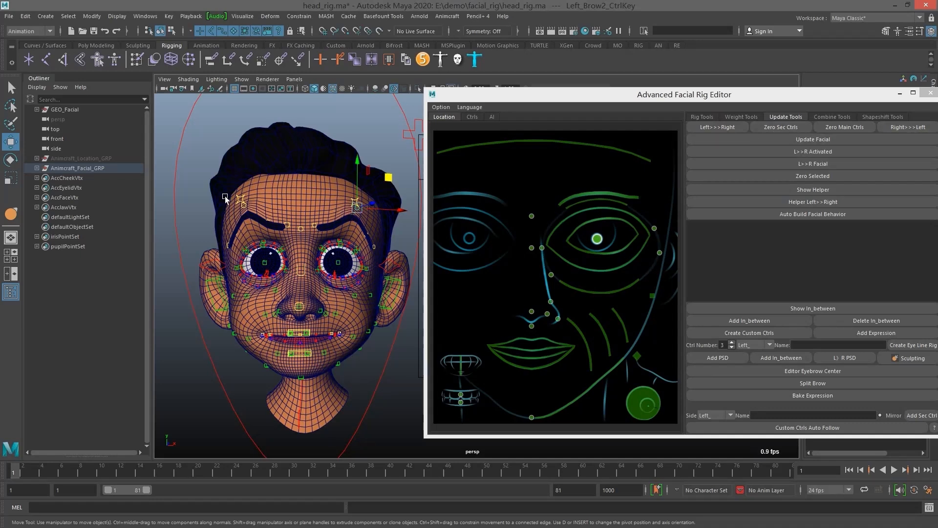
click(786, 130)
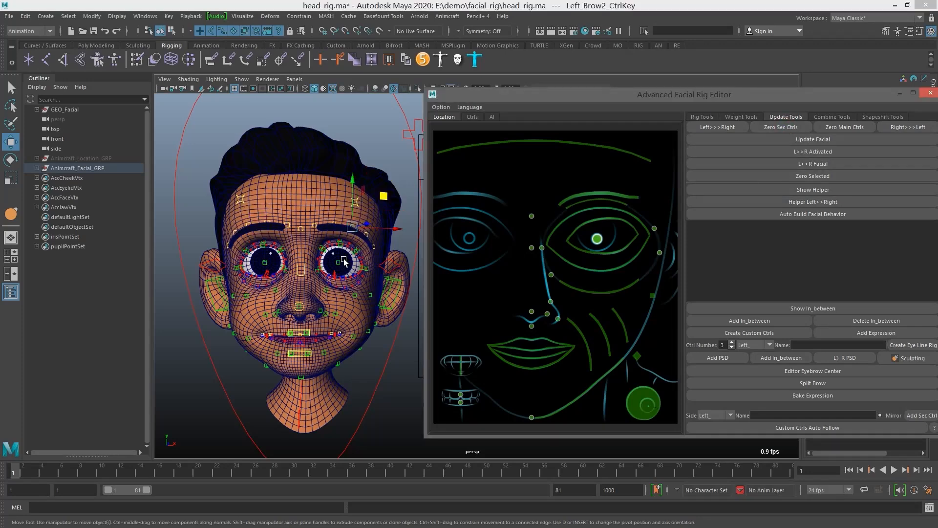
- Pull the left mouth corner control on the face control board upward and outward into a smile
alt+middle_drag(420, 237, 306, 217)
scroll(353, 225, down, 3)
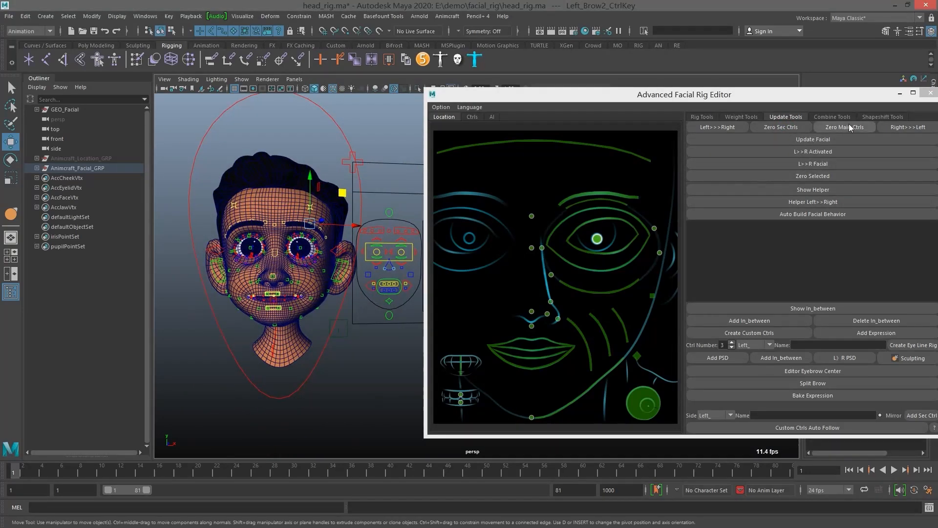
alt+middle_drag(403, 288, 372, 279)
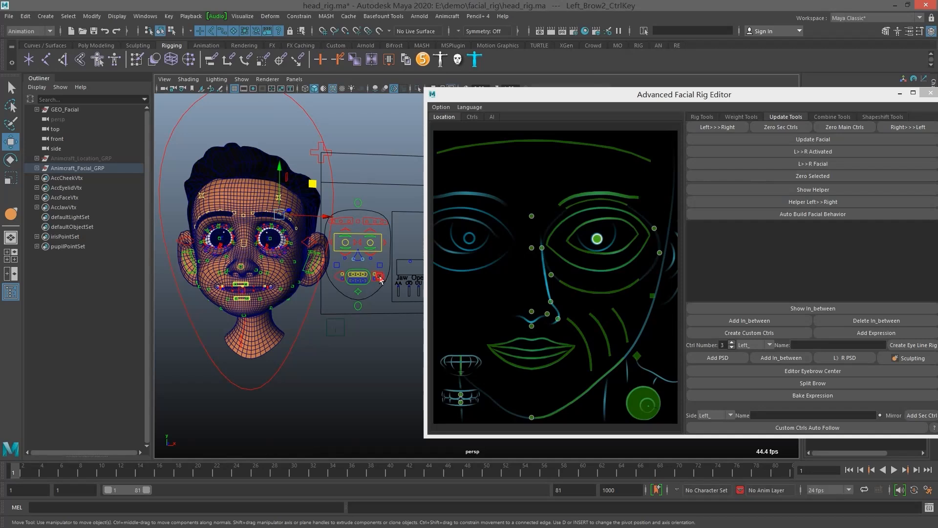
click(379, 277)
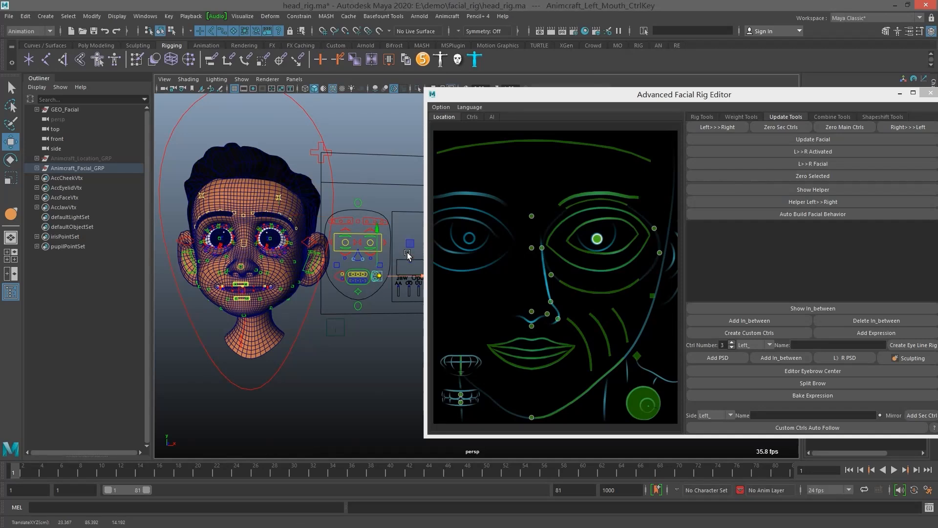
drag(410, 244, 428, 219)
- Move the jaw control on the face control board and zero the main controls
key(q)
click(358, 293)
key(w)
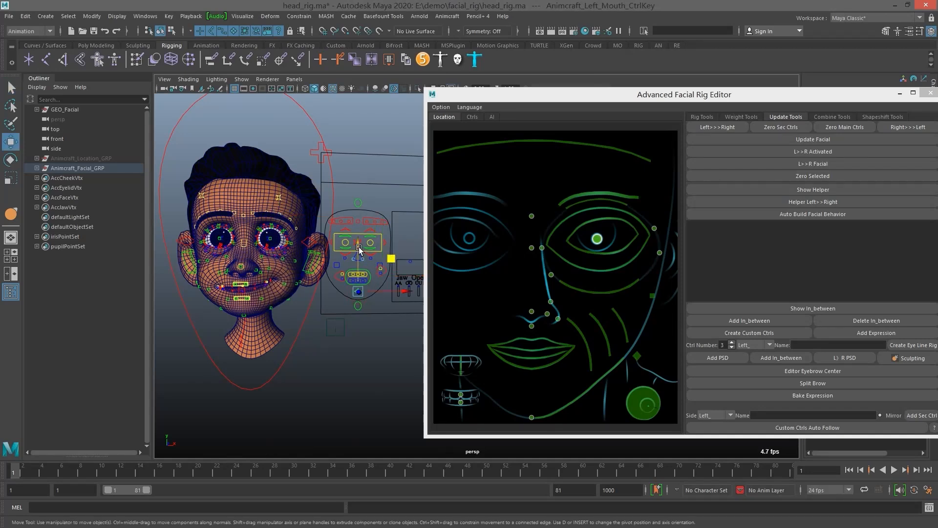
drag(359, 249, 359, 255)
click(840, 128)
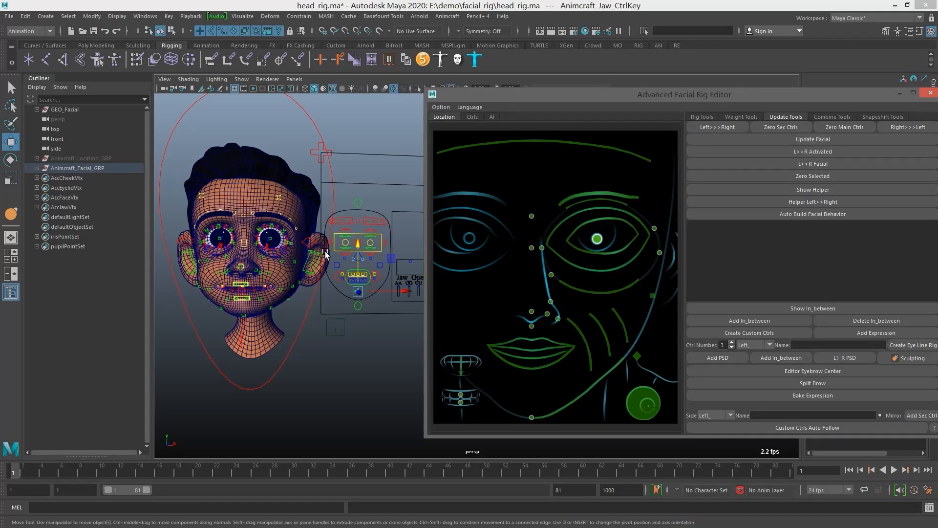
- Open the mouth by lowering the jaw control to a Translate Y of -1
alt+middle_drag(344, 260, 367, 277)
scroll(371, 263, up, 2)
drag(394, 278, 393, 250)
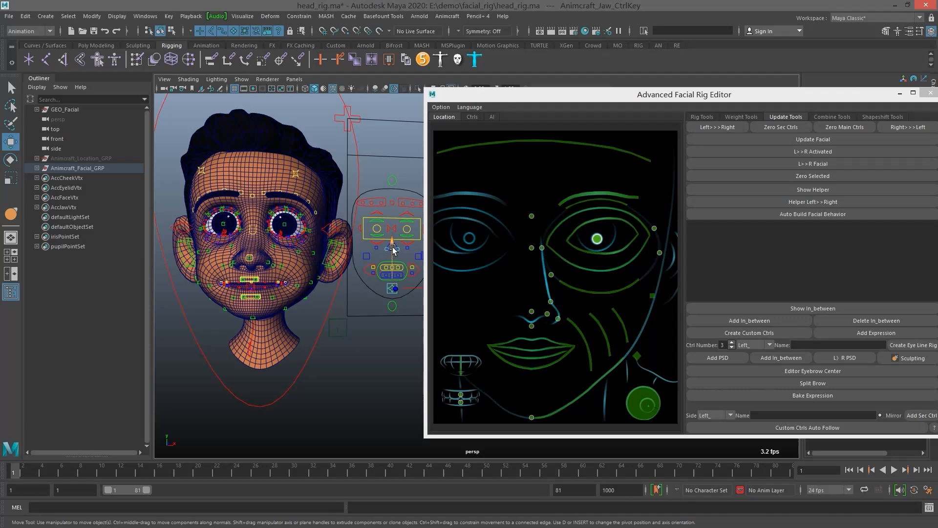
drag(538, 98, 588, 186)
alt+middle_drag(395, 268, 411, 266)
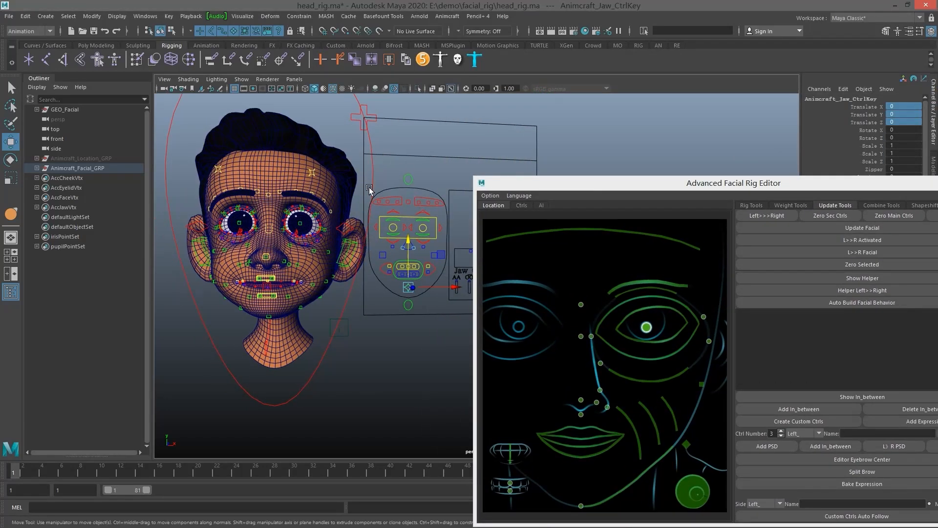
click(408, 241)
drag(408, 242, 405, 268)
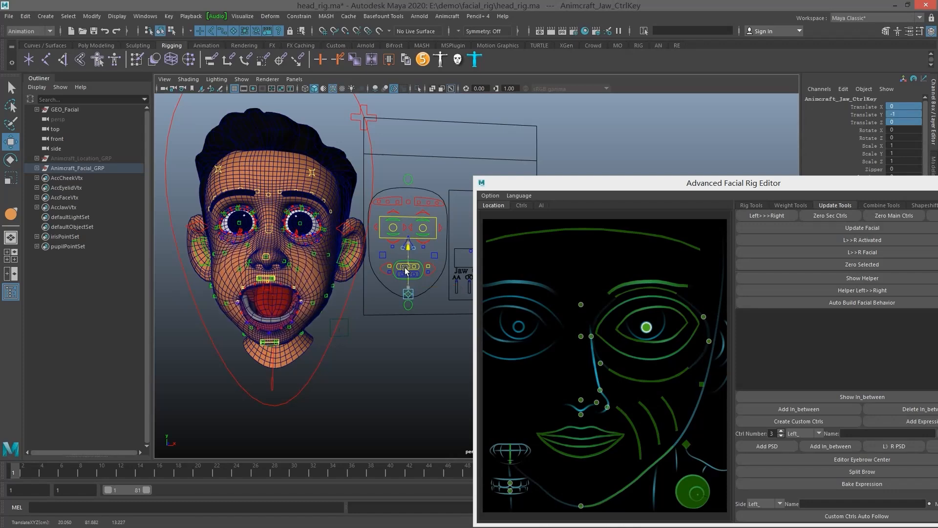
- Move the jaw control in depth to a Translate Z of 1 and undo the move
alt+middle_drag(405, 274, 413, 260)
scroll(414, 261, up, 3)
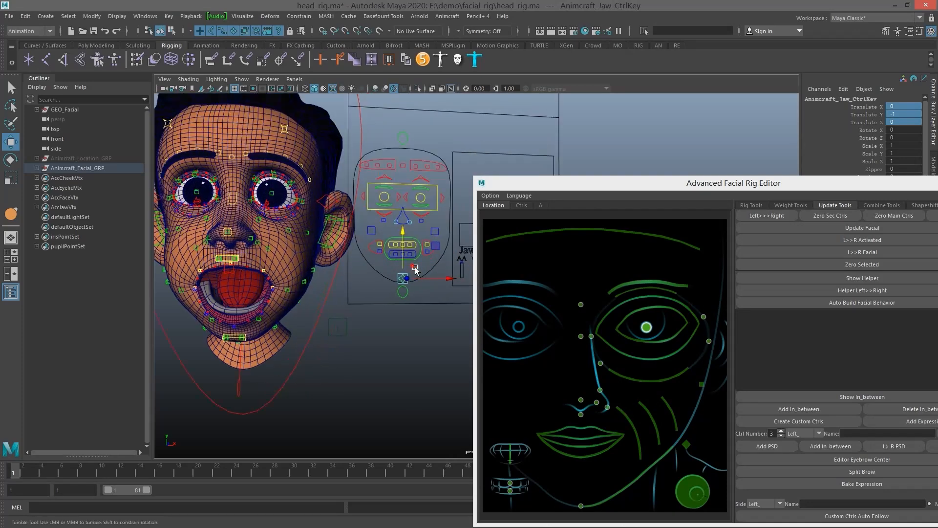
alt+drag(415, 270, 432, 240)
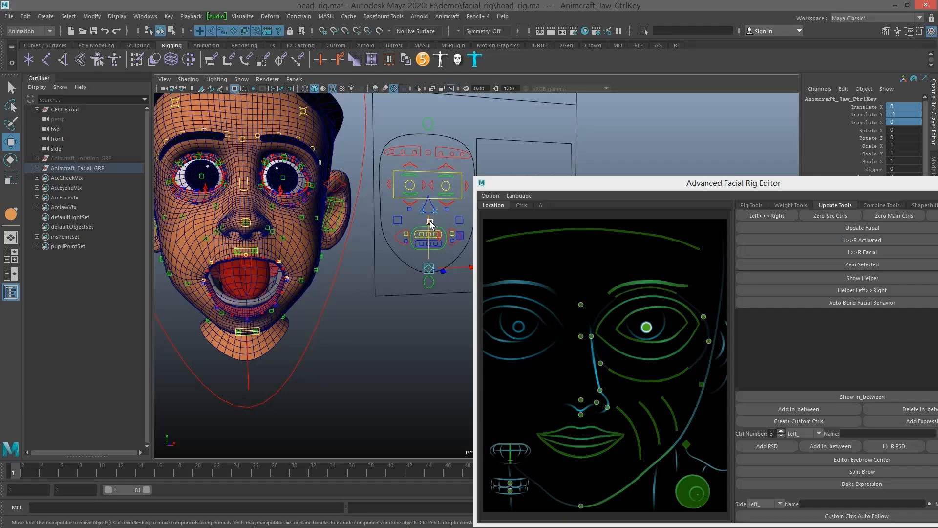
click(429, 233)
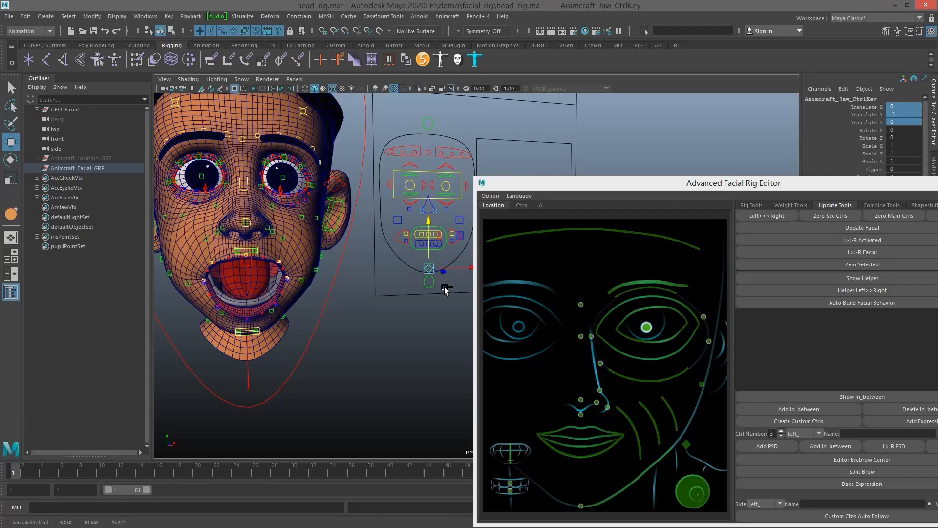
drag(440, 271, 447, 276)
alt+drag(400, 298, 412, 270)
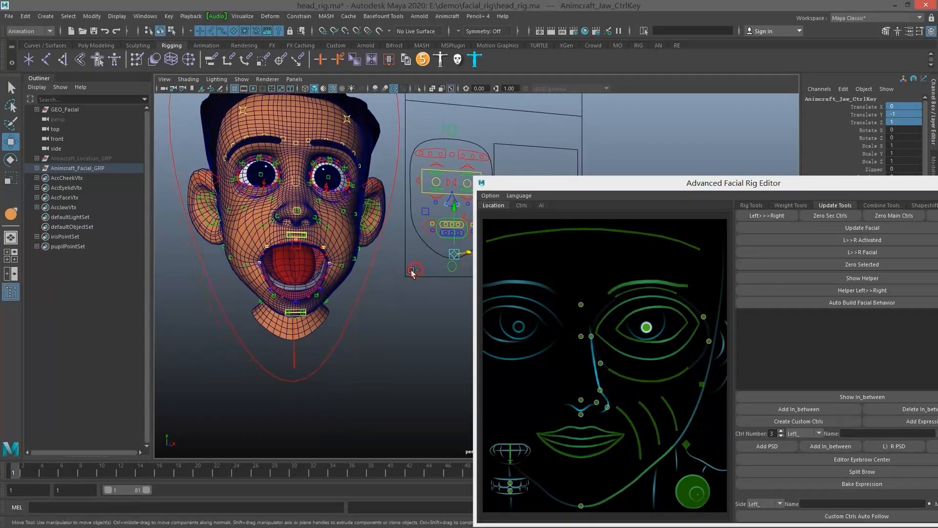
key(ctrl+z)
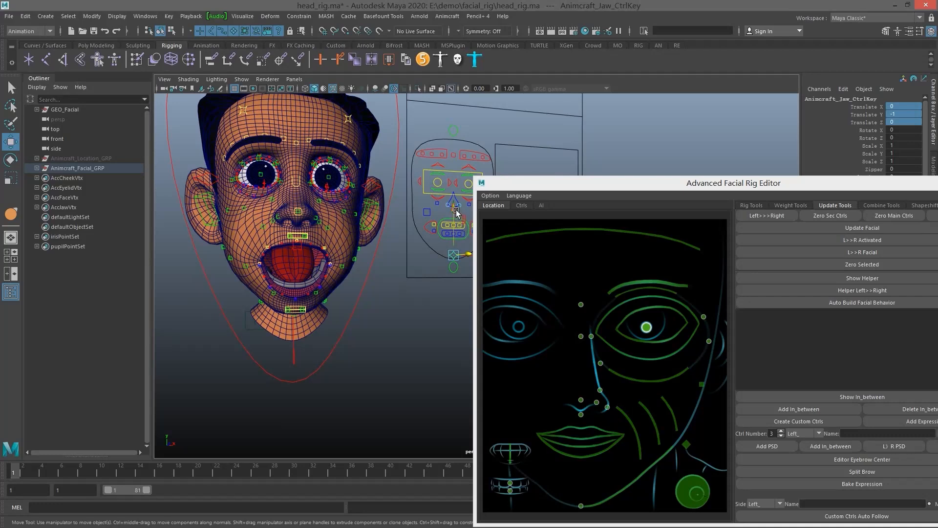
- With the jaw open, lower the left and right Lip_Dn2 controls at the mouth corners to about -0.716 in Translate Y
drag(455, 209, 455, 238)
alt+middle_drag(388, 244, 431, 236)
scroll(426, 238, up, 3)
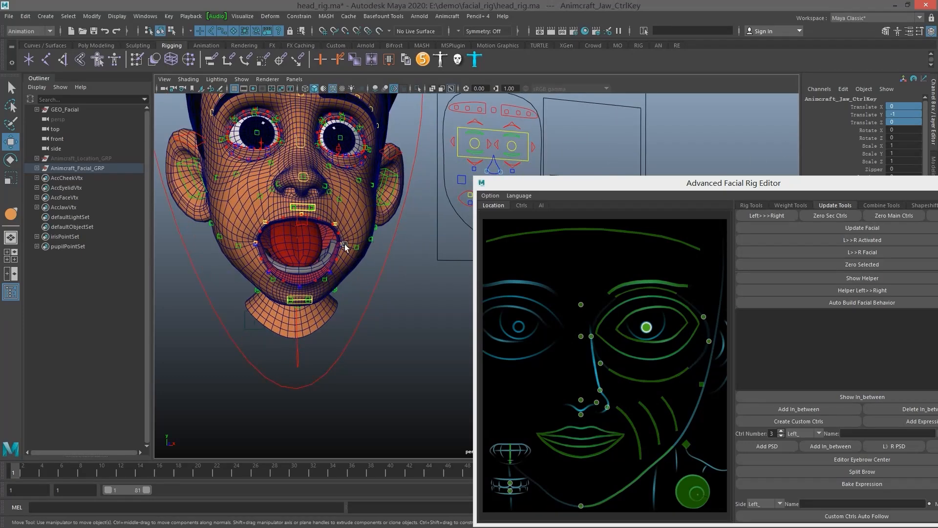
alt+middle_drag(343, 241, 362, 239)
scroll(359, 239, up, 3)
alt+drag(357, 238, 397, 260)
alt+middle_drag(337, 258, 382, 259)
scroll(382, 259, up, 3)
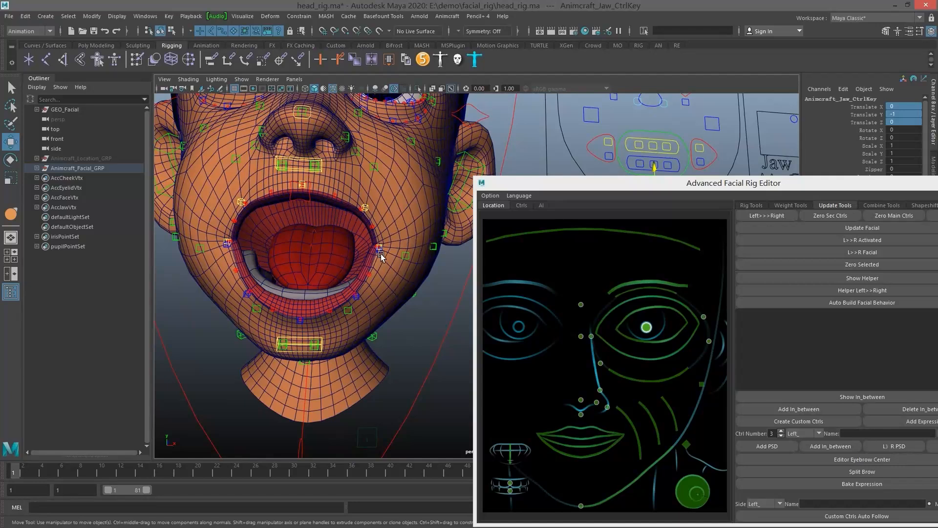
click(380, 251)
click(228, 251)
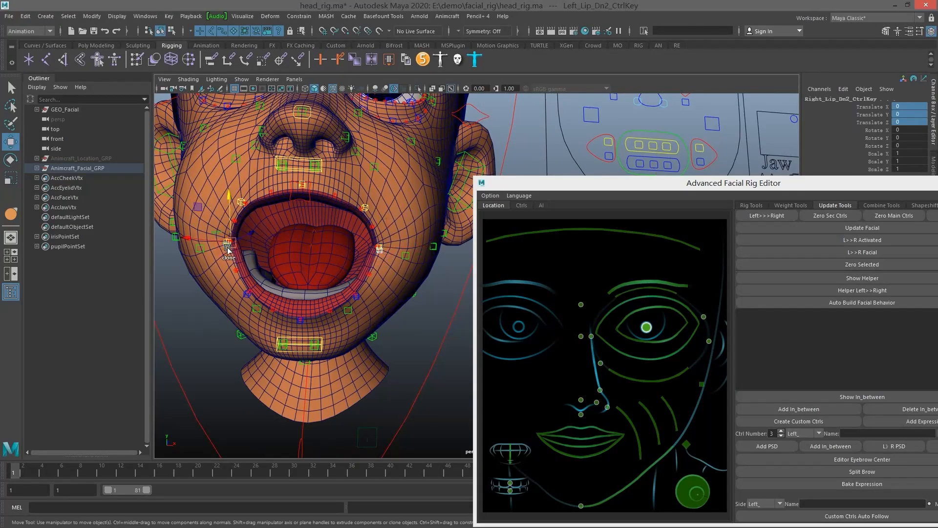
drag(230, 204, 233, 218)
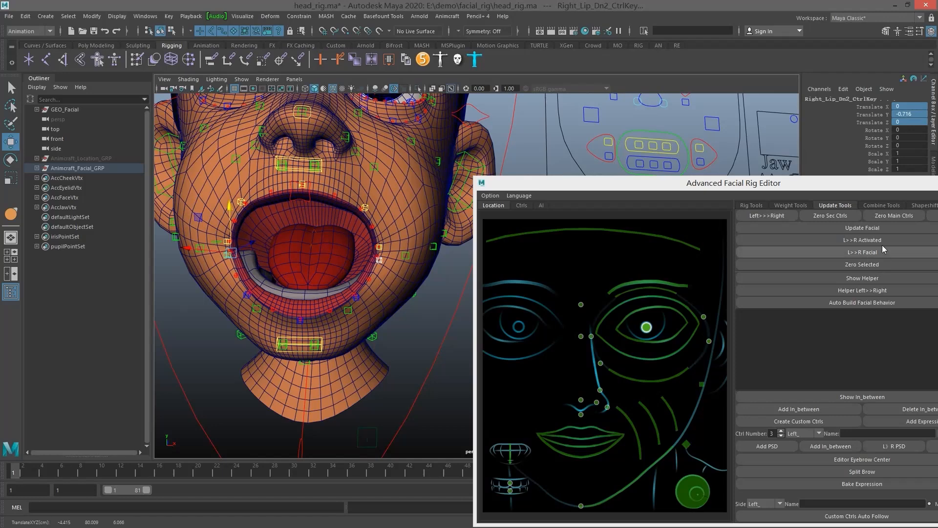
- Update the jawOpen facial expression with the adjusted lip corner pose
click(863, 228)
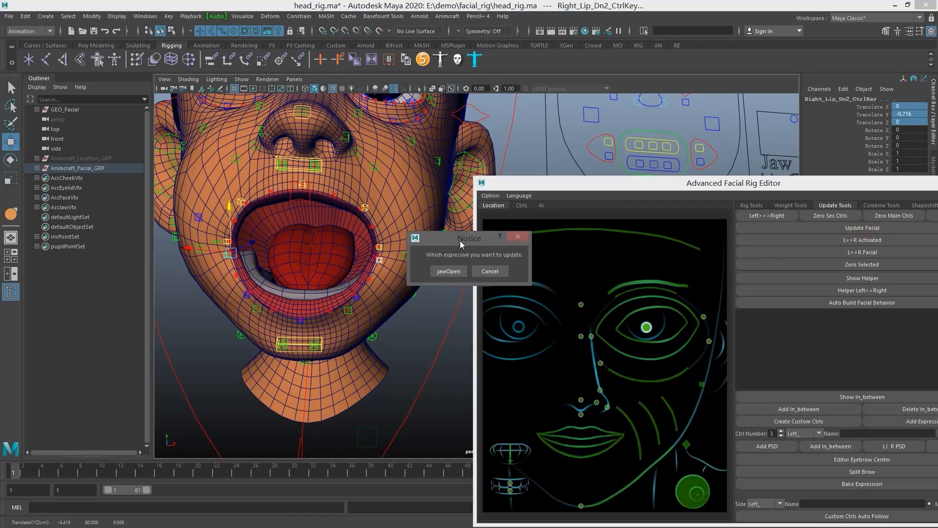
drag(461, 244, 532, 244)
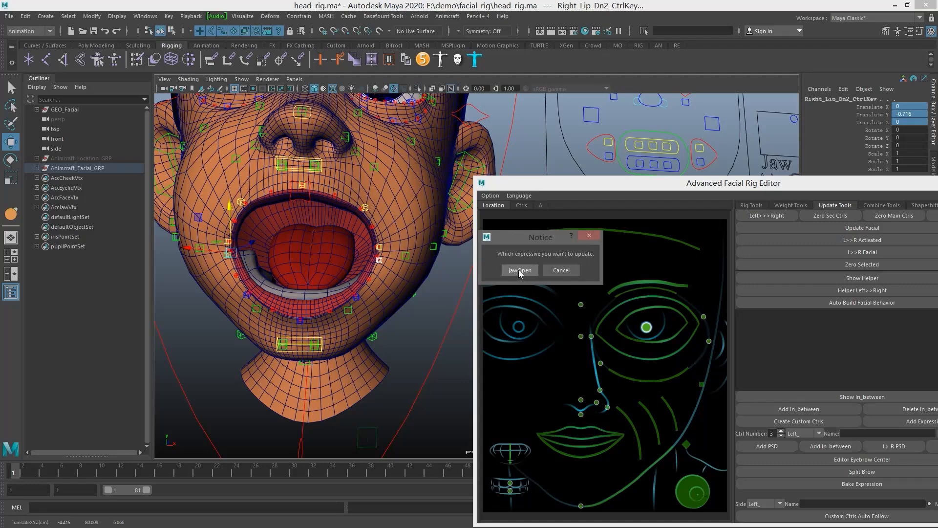
click(518, 270)
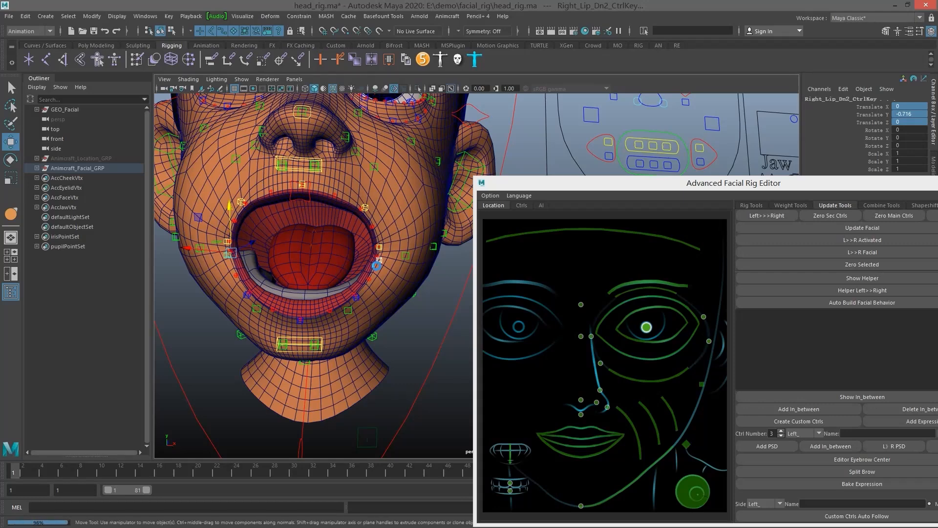
- Test the updated mouth pose with the jaw control and set its Translate Y to 0
drag(557, 185, 688, 276)
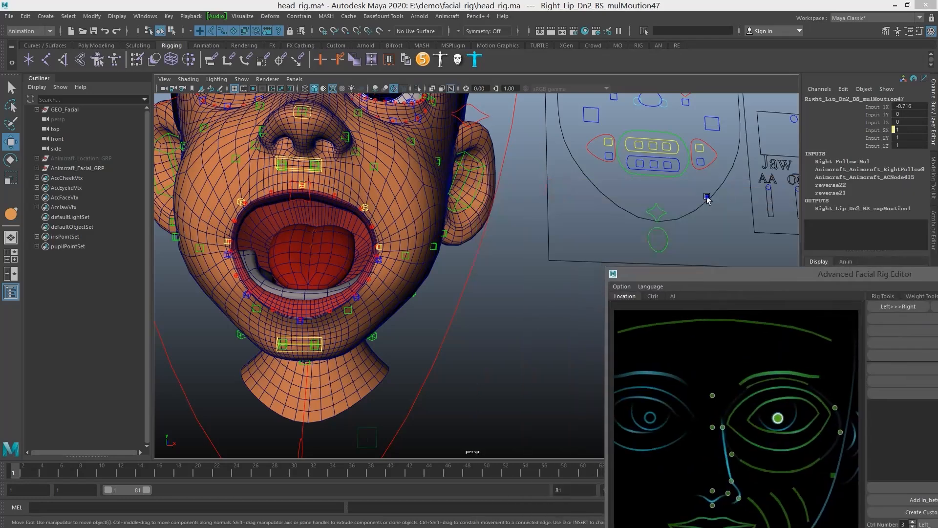
alt+right_drag(708, 199, 590, 218)
alt+middle_drag(590, 218, 585, 242)
click(585, 246)
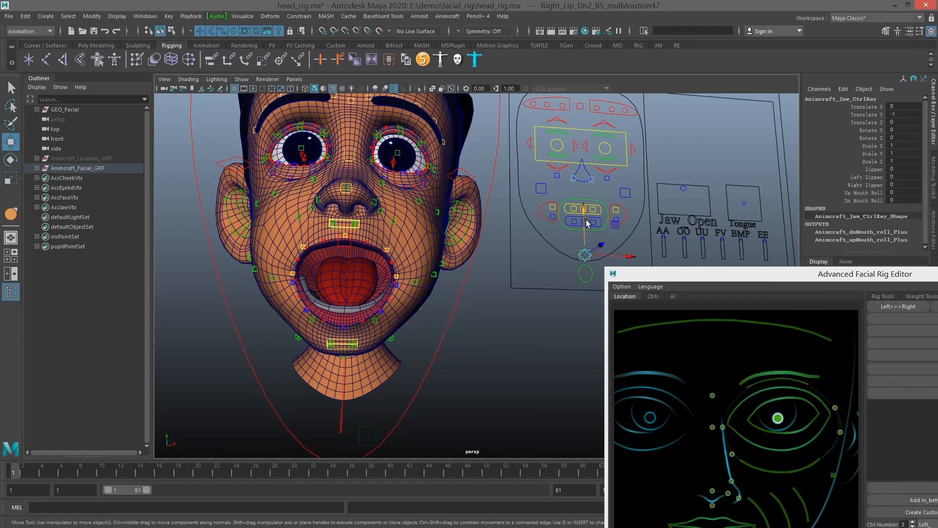
drag(584, 247, 569, 266)
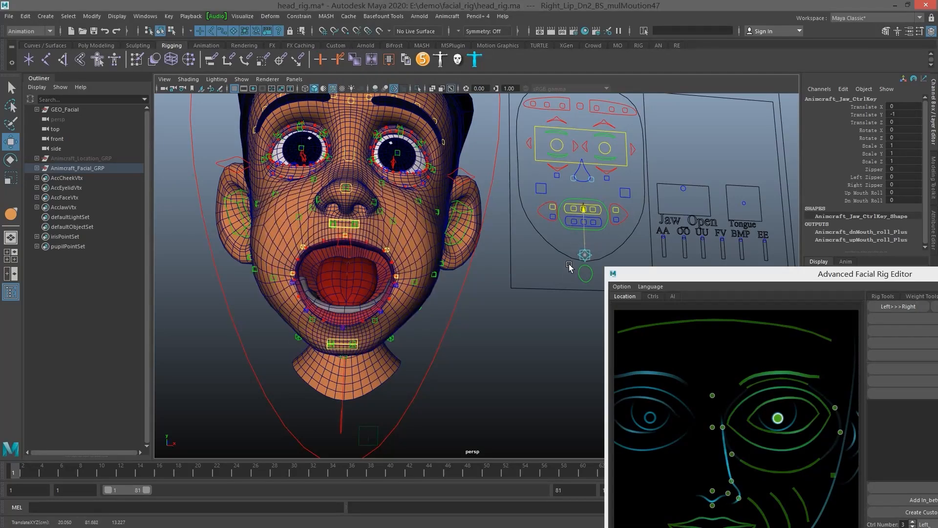
click(907, 114)
text(0)
key(Return)
- Raise the main left brow control on the face control board to a Translate Y of 1
scroll(613, 220, up, 4)
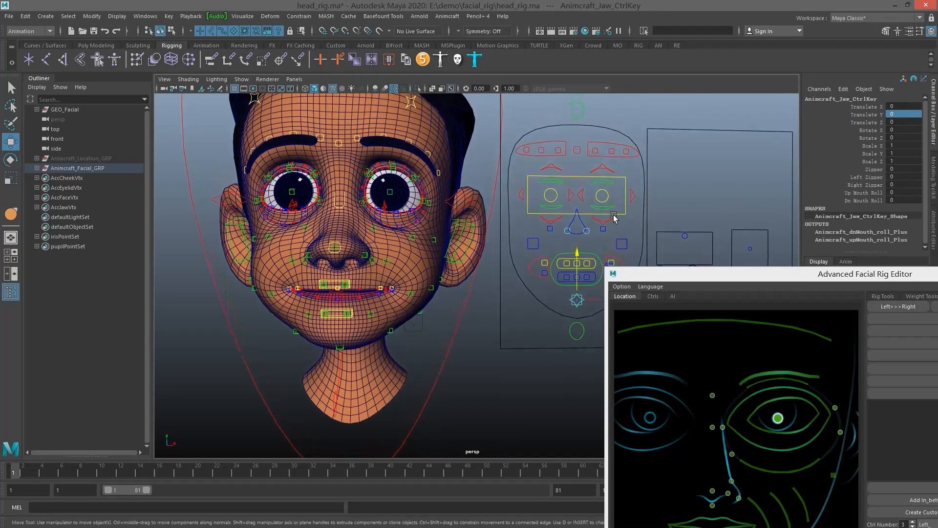
scroll(605, 172, up, 1)
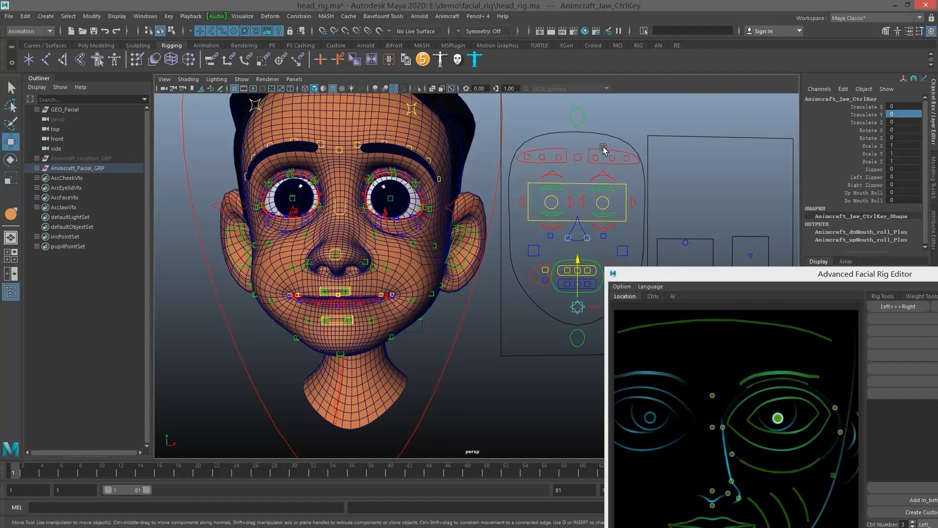
drag(600, 149, 606, 88)
- Raise the outer Left_Brow4 control to about 2.558 in Translate Y and rotate it about 29.283 degrees in Z
alt+middle_drag(465, 153, 475, 222)
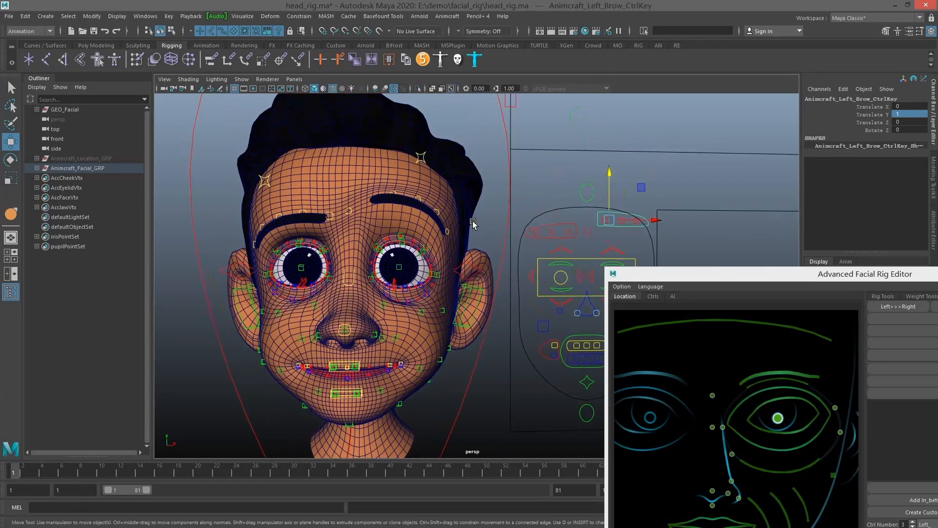
scroll(459, 229, up, 2)
click(443, 220)
drag(443, 220, 446, 163)
key(e)
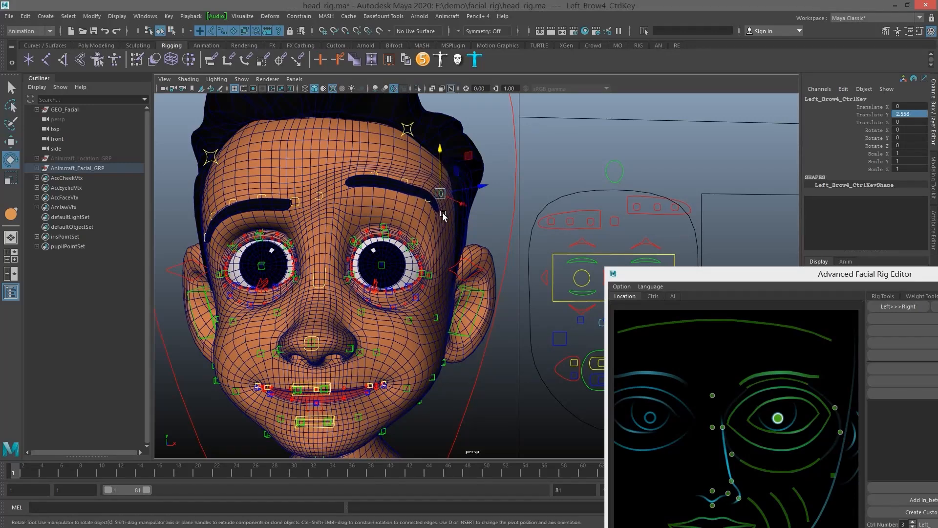
drag(428, 220, 434, 236)
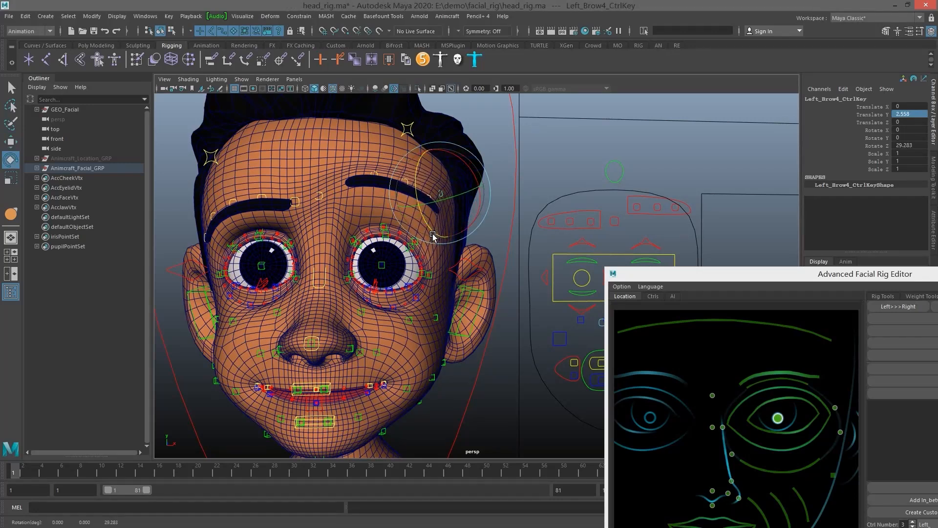
- Update the browUp_L facial expression with the adjusted outer brow pose
drag(721, 279, 591, 269)
click(862, 308)
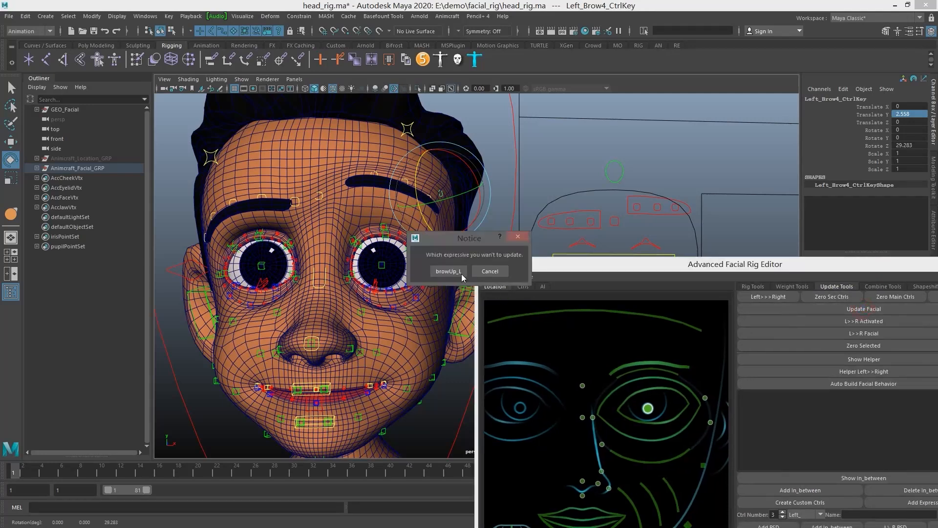
click(448, 272)
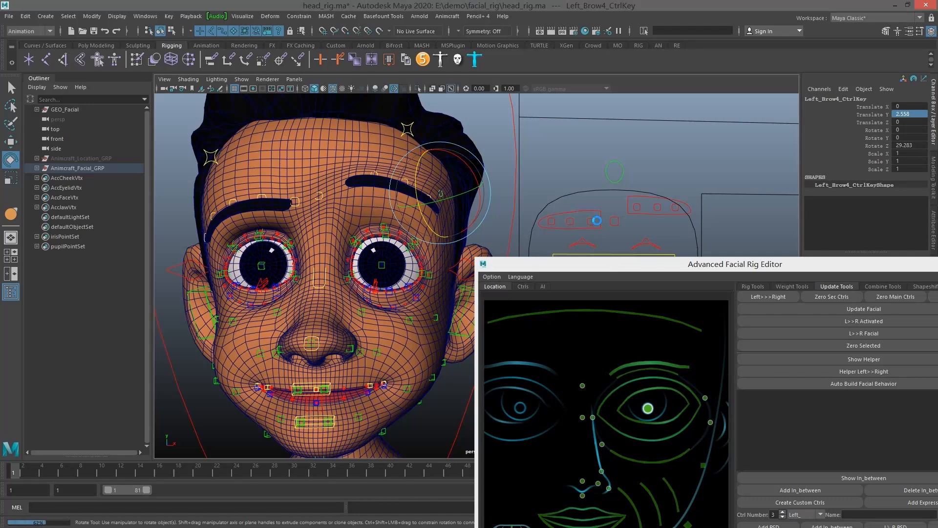
- Test the updated left brow pose with its main control and set that control's Translate Y to 0
click(645, 209)
key(w)
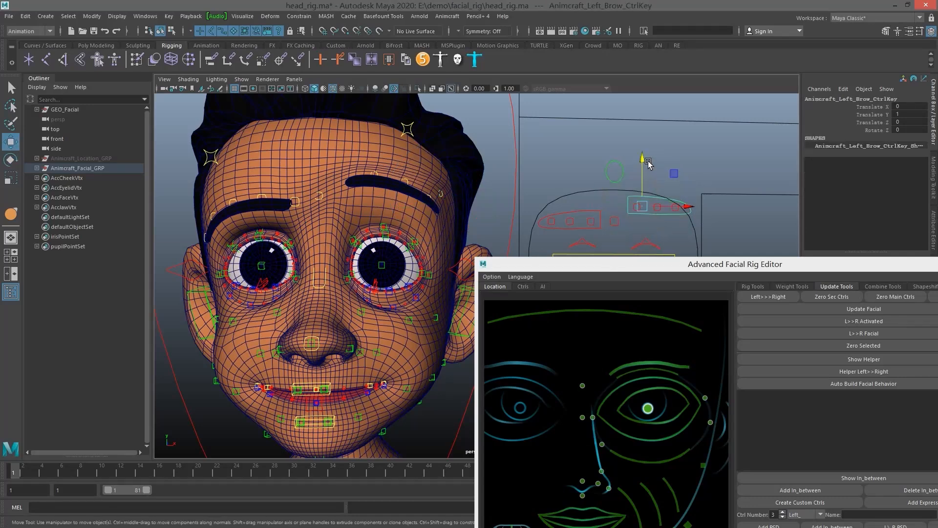
mouse_move(647, 164)
mouse_down()
mouse_move(640, 195)
mouse_move(640, 146)
mouse_move(638, 169)
mouse_up()
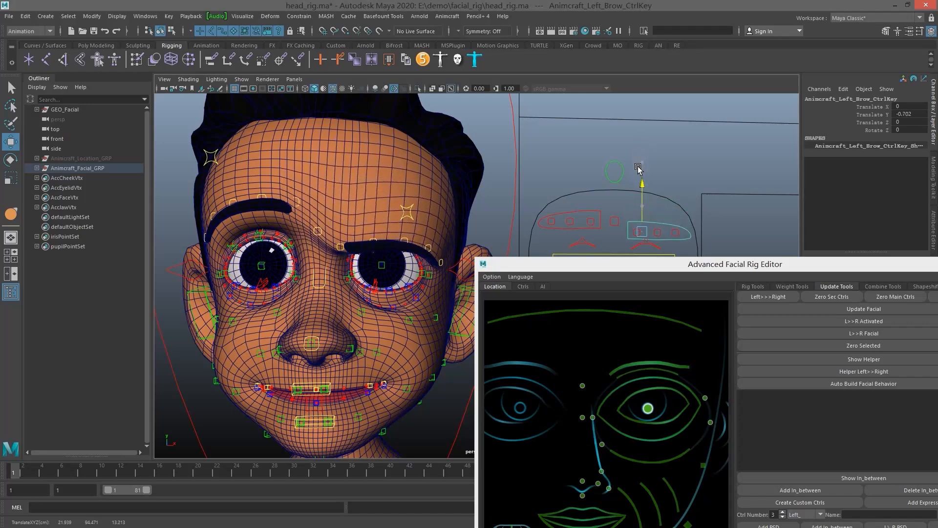
key(ctrl+z)
key(ctrl+z)
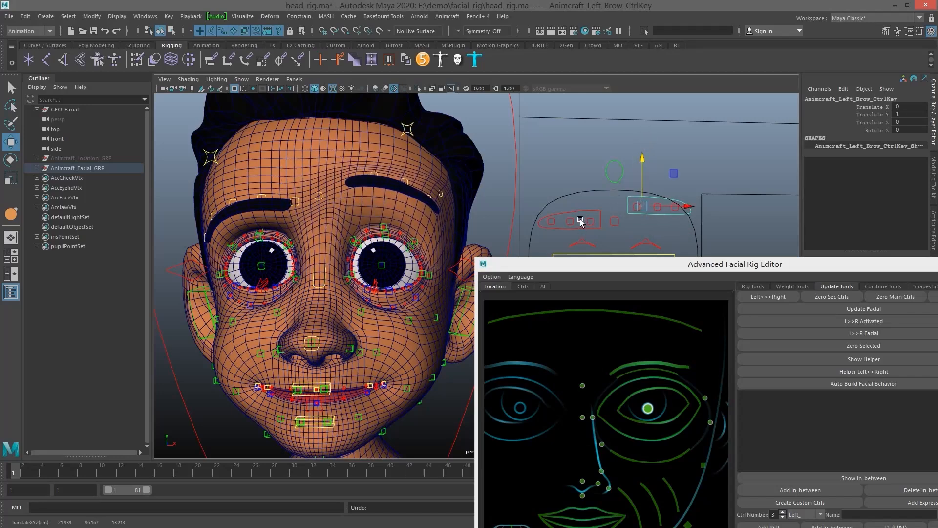
click(907, 114)
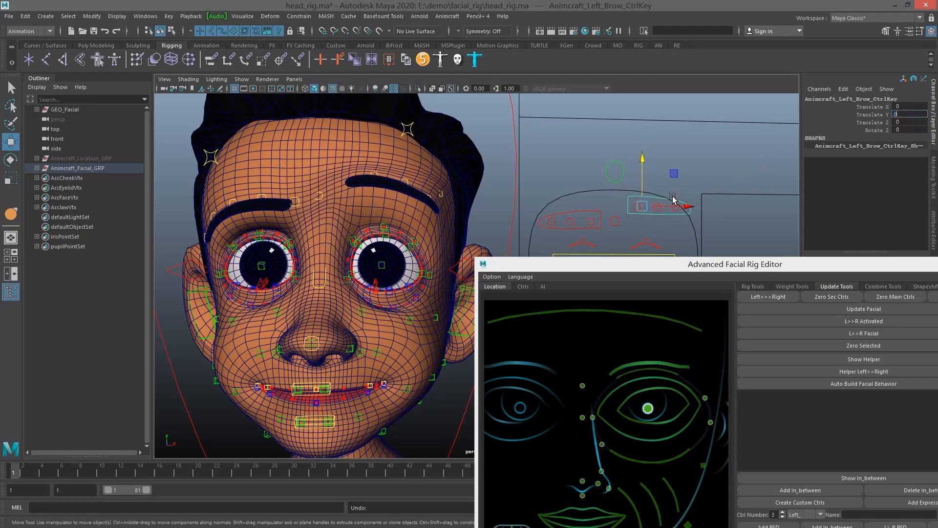
text(0)
key(Return)
- Raise the main right brow control to a Translate Y of 1 to inspect the right brow shape, and undo the move
click(575, 211)
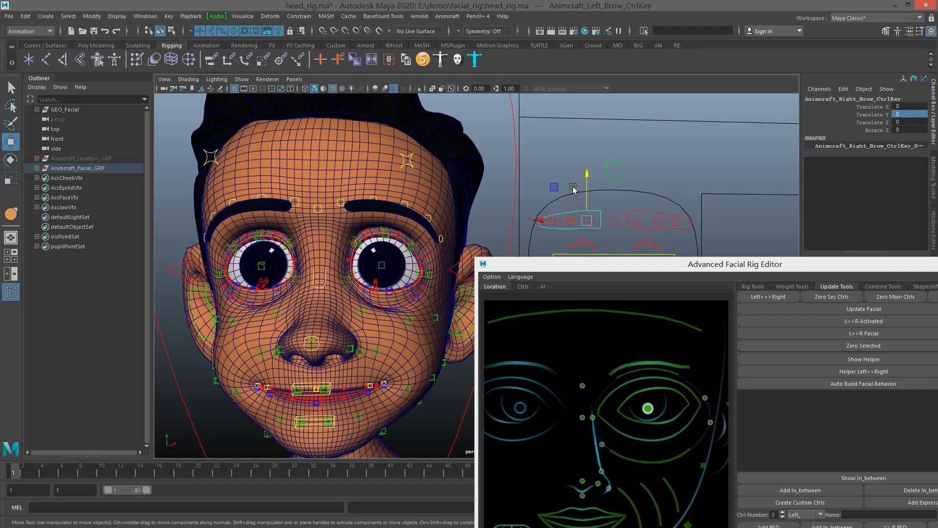
drag(586, 175, 587, 156)
alt+drag(515, 214, 522, 207)
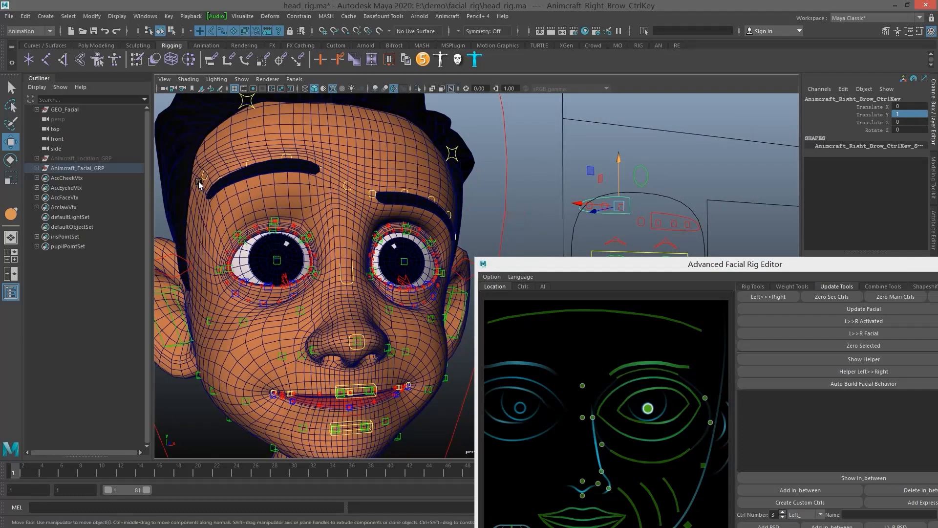
alt+drag(208, 180, 450, 200)
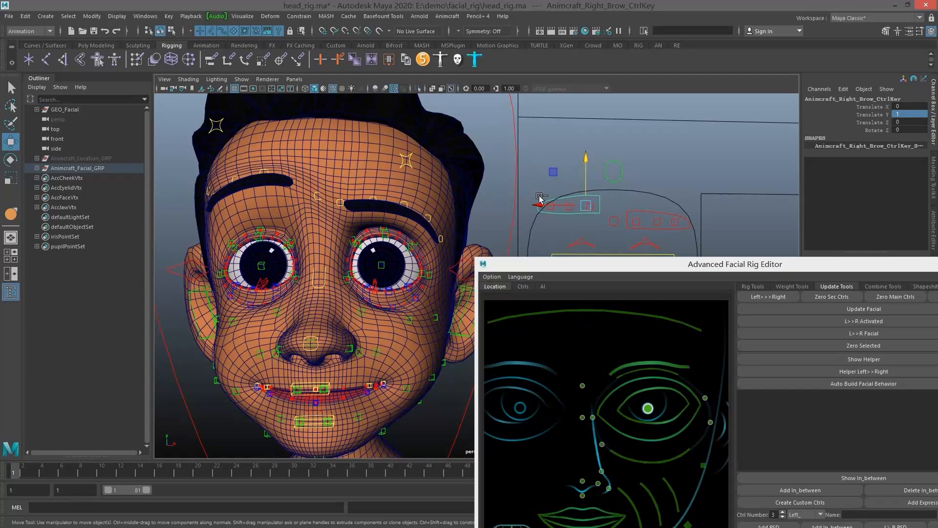
key(ctrl+z)
- Raise the main left brow control to a Translate Y of 1 and mirror the activated expression with L>>R Activated
click(646, 212)
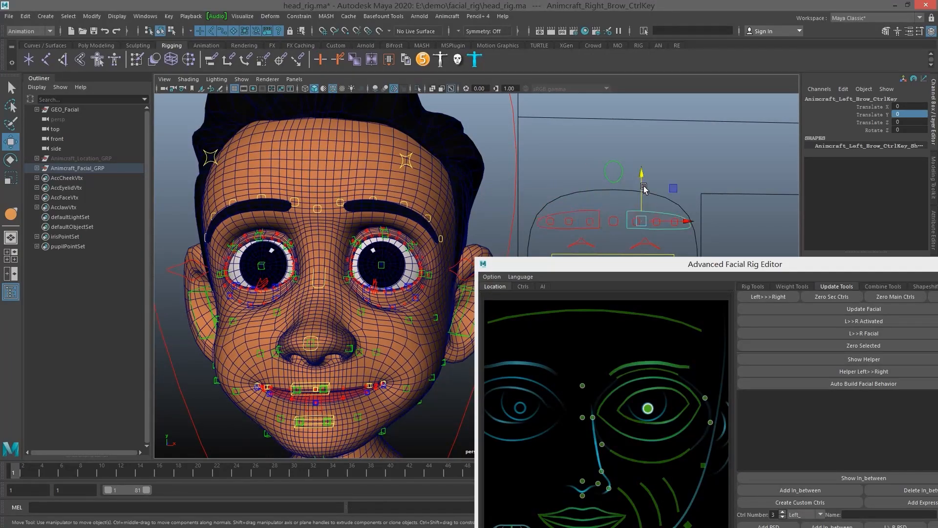
drag(642, 180, 643, 148)
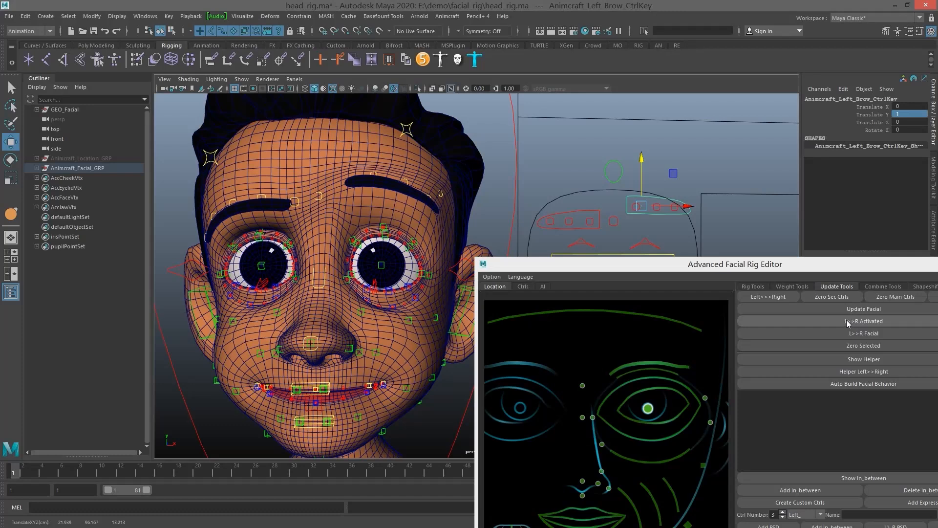
click(878, 320)
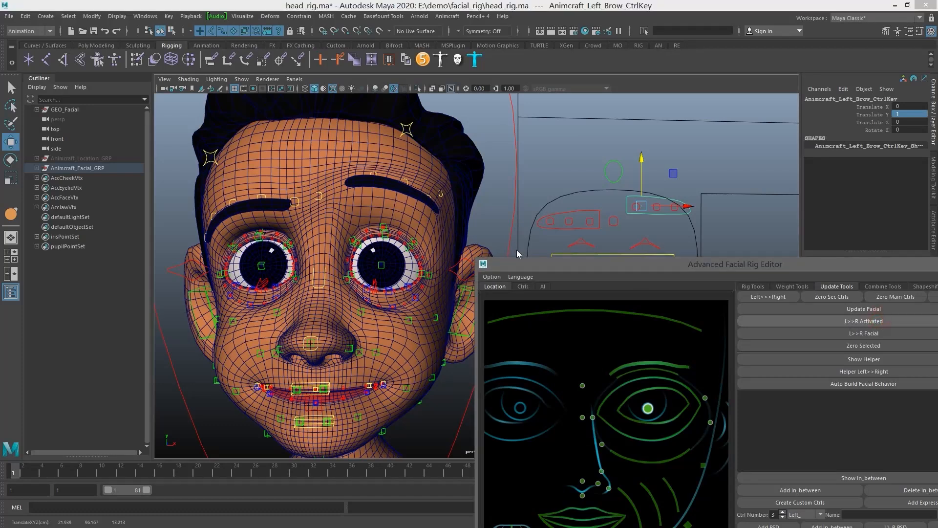
click(468, 272)
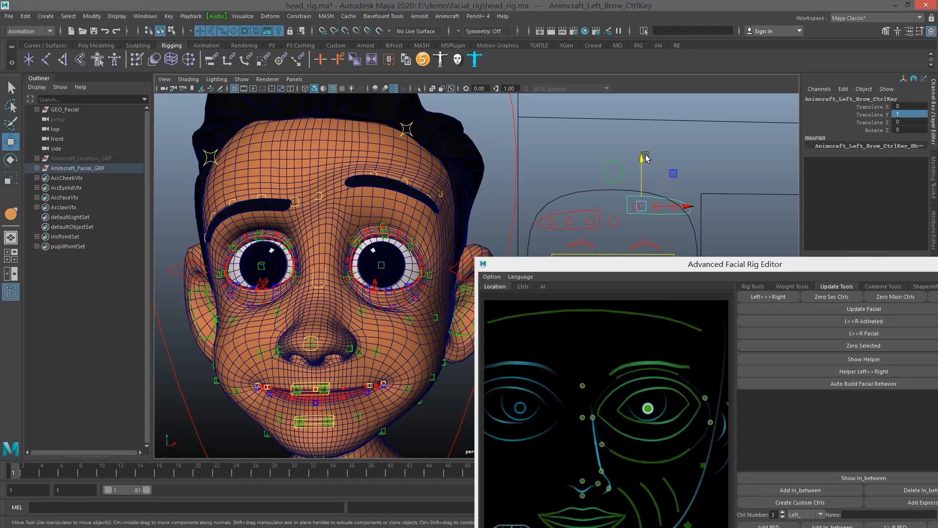
- Set the main left brow control's Translate Y to 0 and run L>>R Facial to mirror the facial expressions
mouse_move(641, 158)
mouse_down()
mouse_move(639, 209)
mouse_move(642, 156)
mouse_up()
click(910, 113)
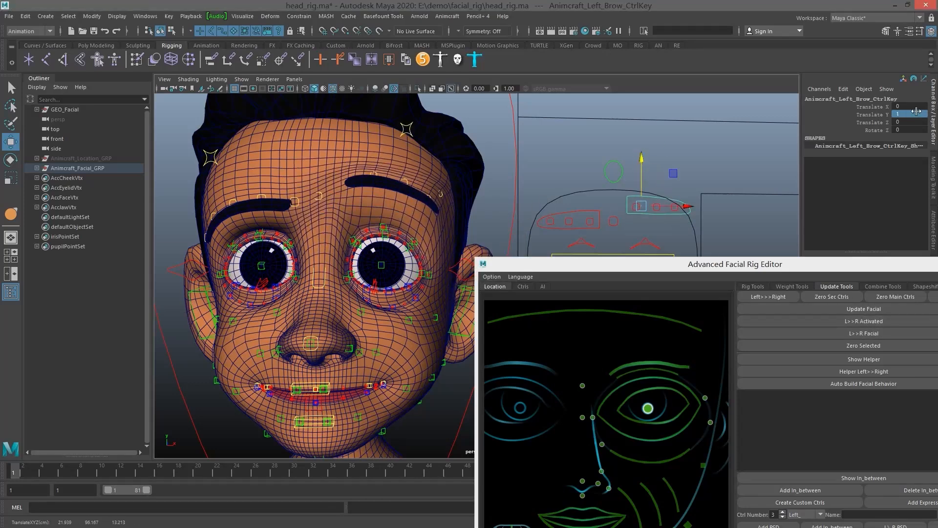
text(0)
key(Return)
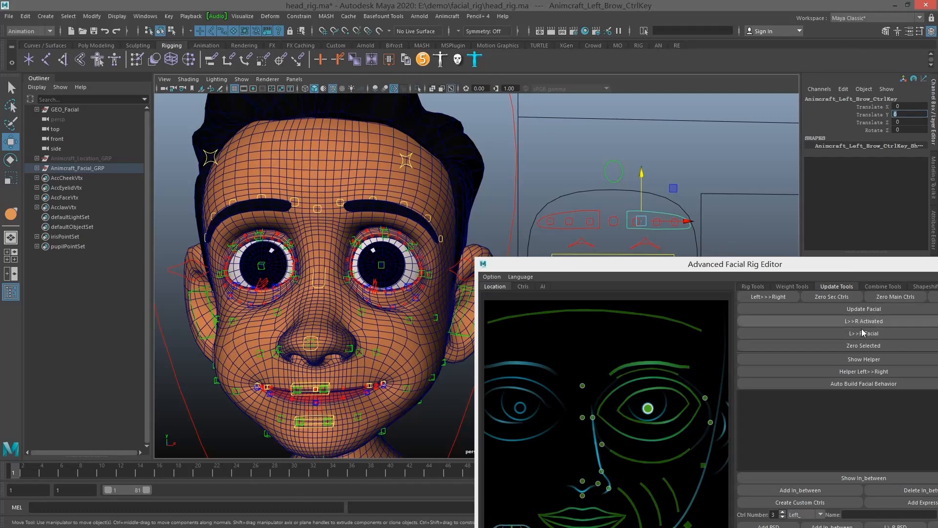
drag(517, 206, 535, 188)
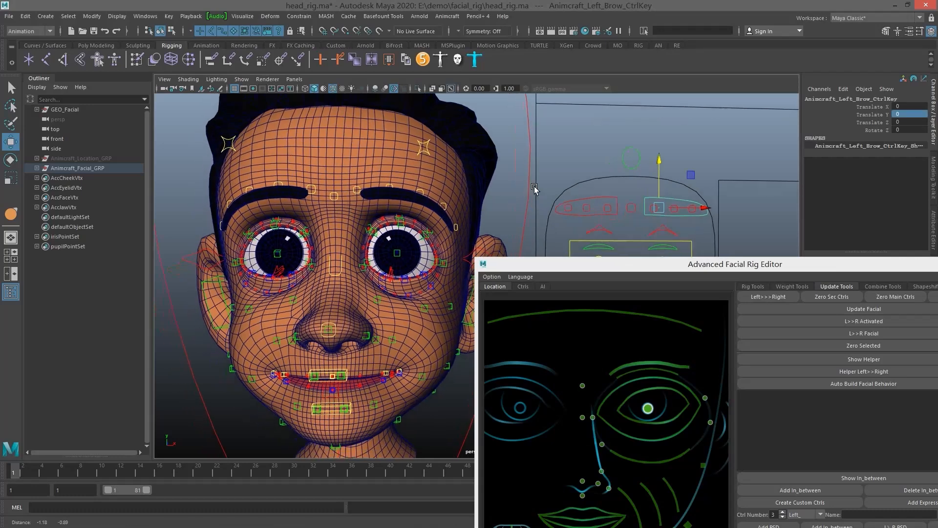
alt+middle_drag(535, 188, 582, 207)
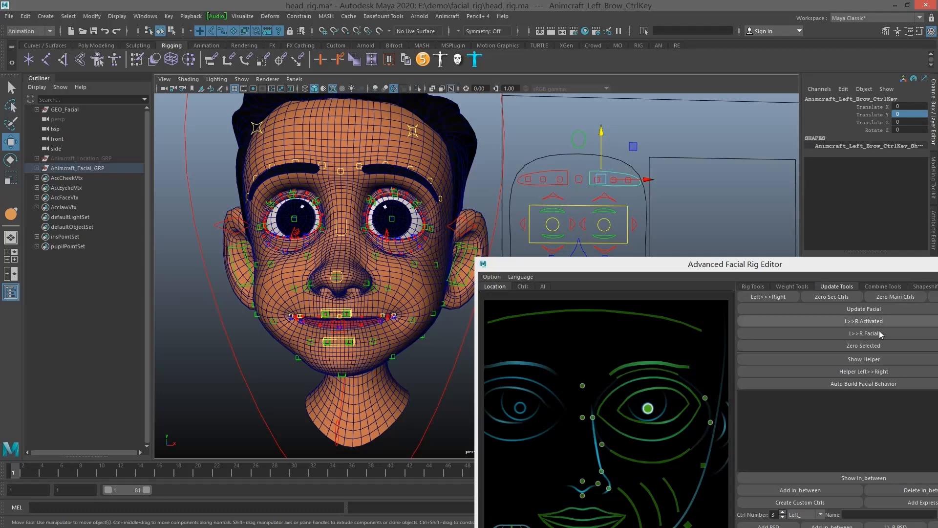
click(854, 334)
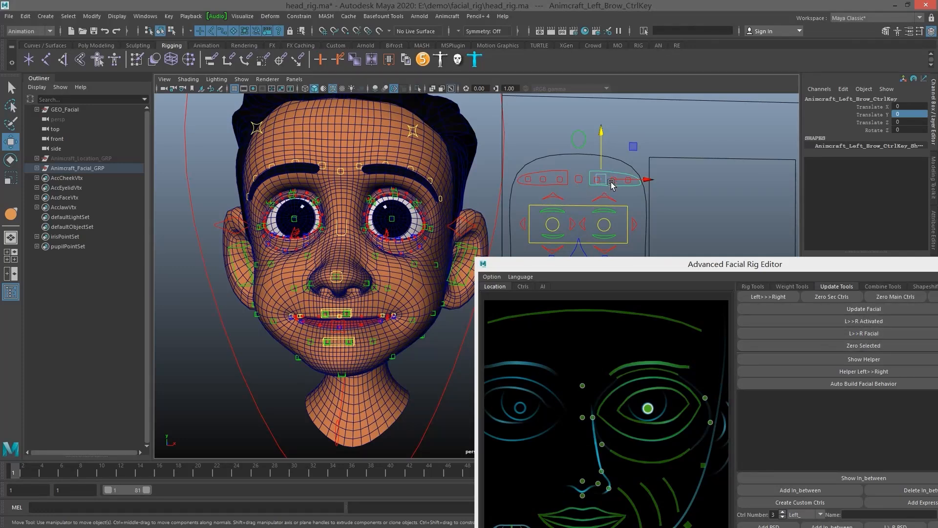
- Raise the main left brow control back to a Translate Y of 1 and inspect the outer Left_Brow4 control
drag(601, 131, 609, 98)
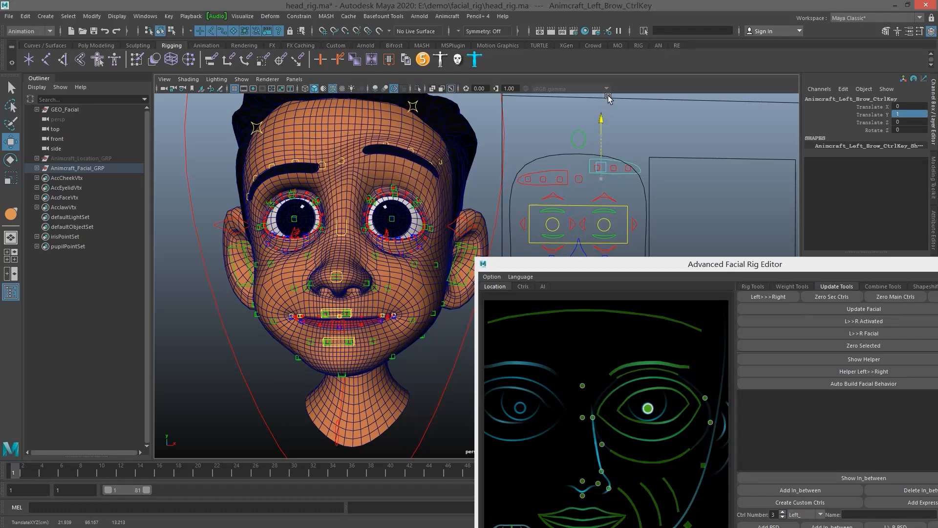
scroll(430, 161, up, 5)
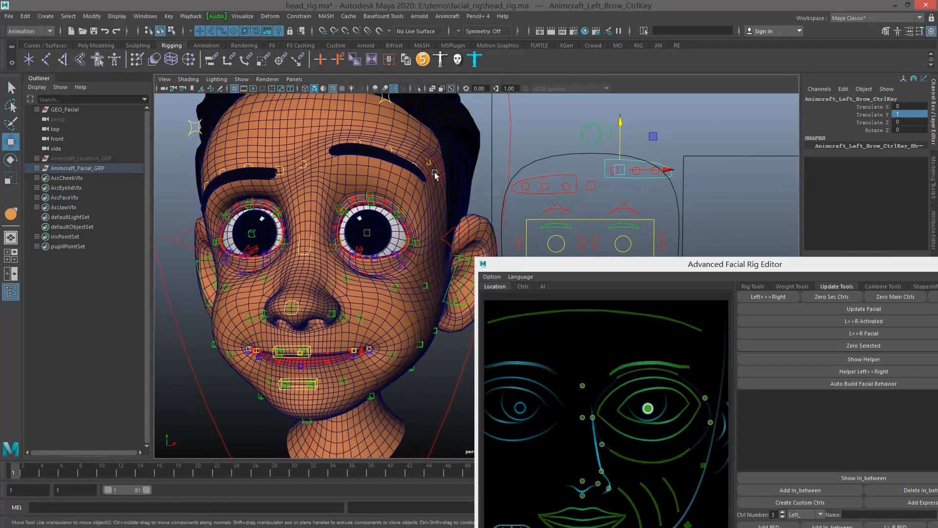
click(430, 162)
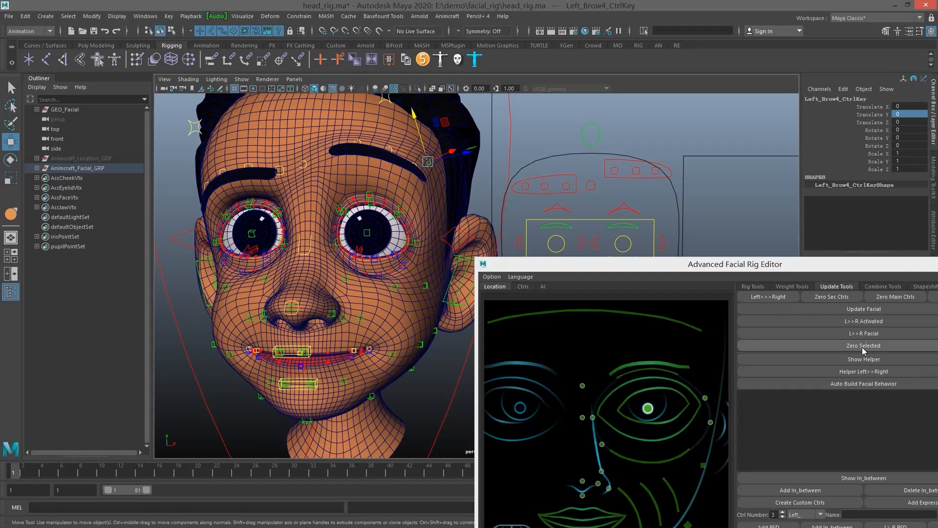
click(425, 192)
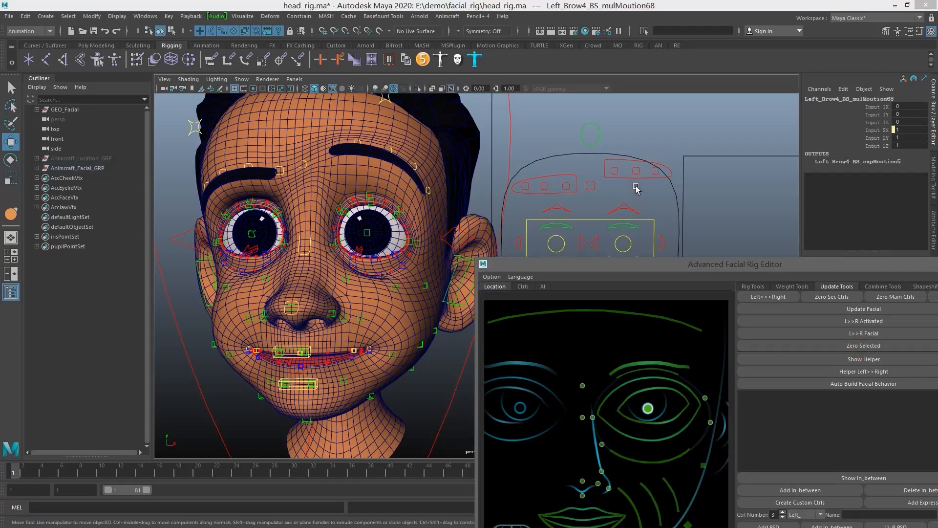
click(626, 163)
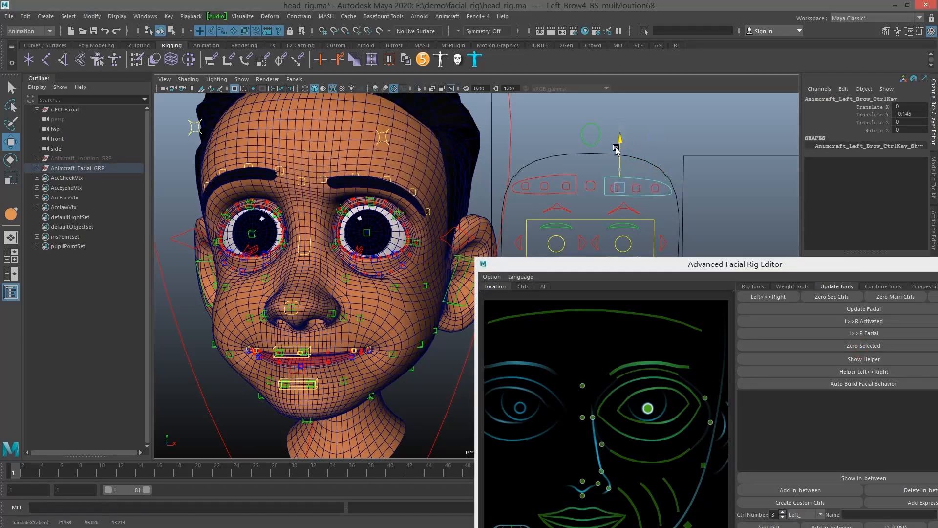
- Test the right brow by moving its main control up and down, and set its Translate Y to 0
click(557, 181)
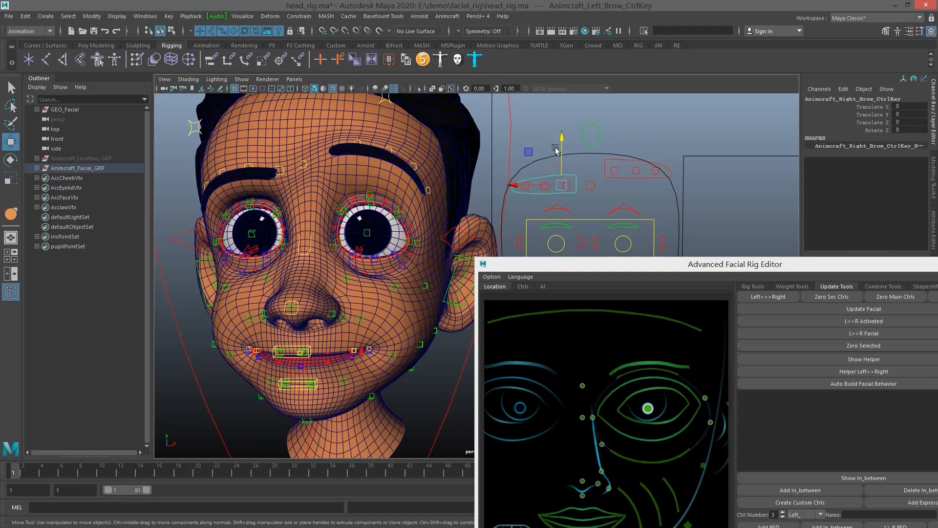
drag(561, 139, 560, 117)
alt+drag(513, 146, 560, 147)
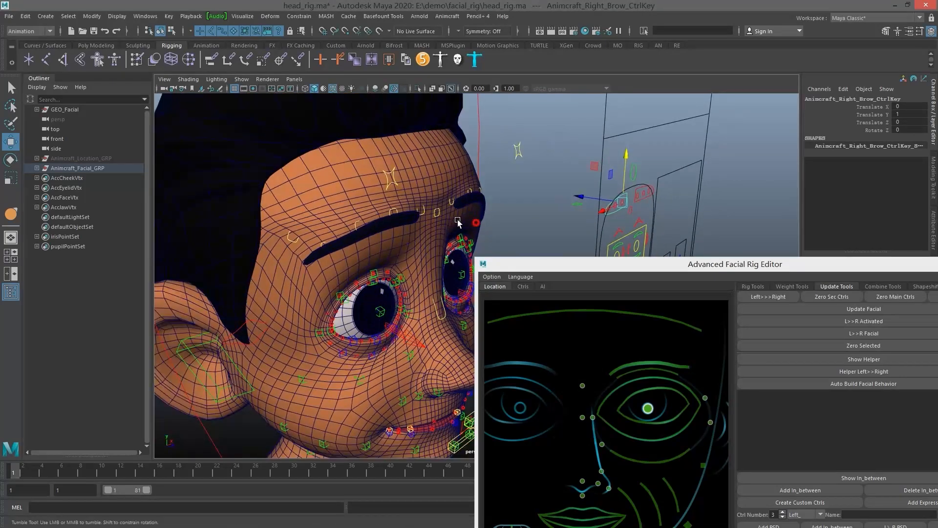
alt+drag(665, 155, 570, 188)
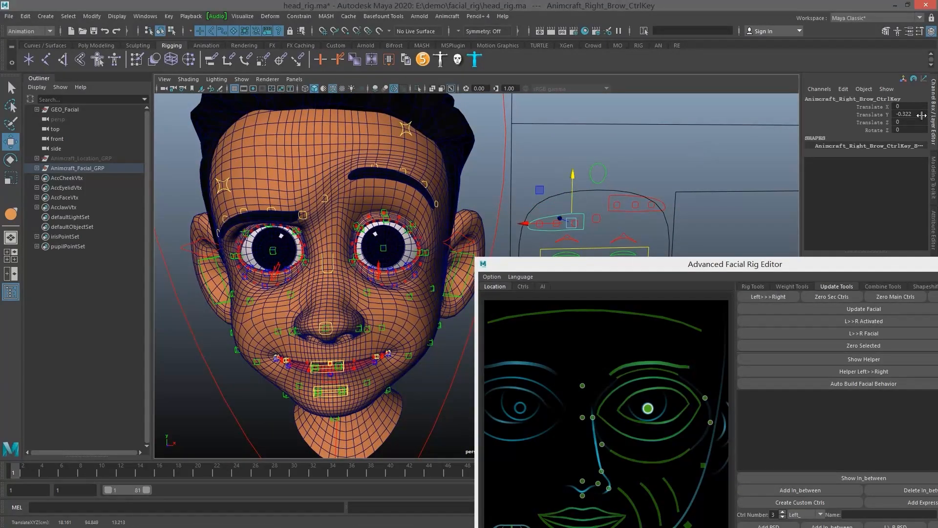
click(921, 115)
text(0)
key(Return)
- Mirror the active left brow expression with L>>R Activated and test the right brow by raising its main control, undoing the test move
click(874, 321)
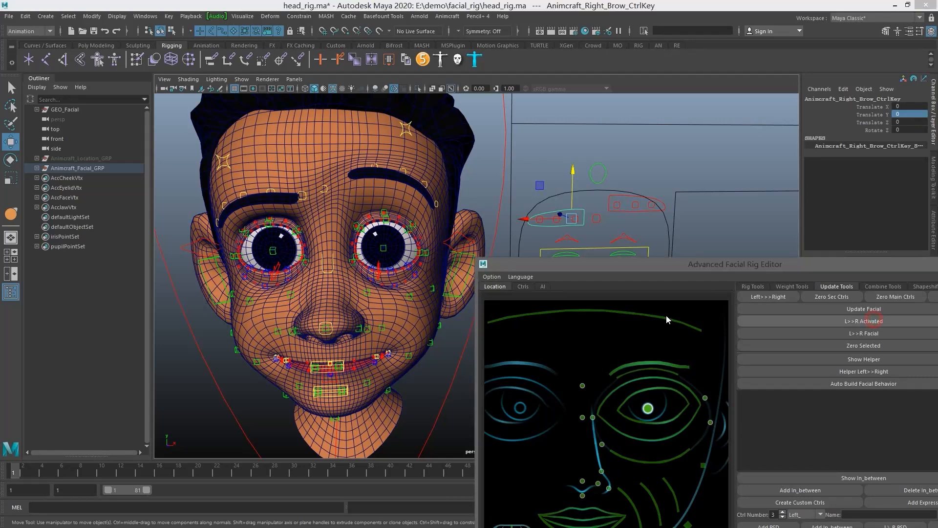
click(469, 271)
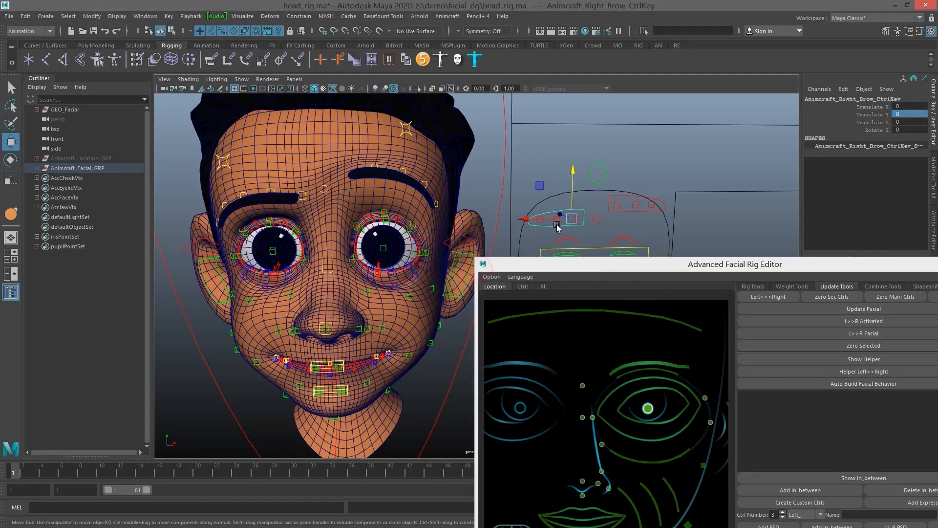
mouse_move(575, 171)
mouse_down()
mouse_move(576, 148)
mouse_move(576, 157)
mouse_up()
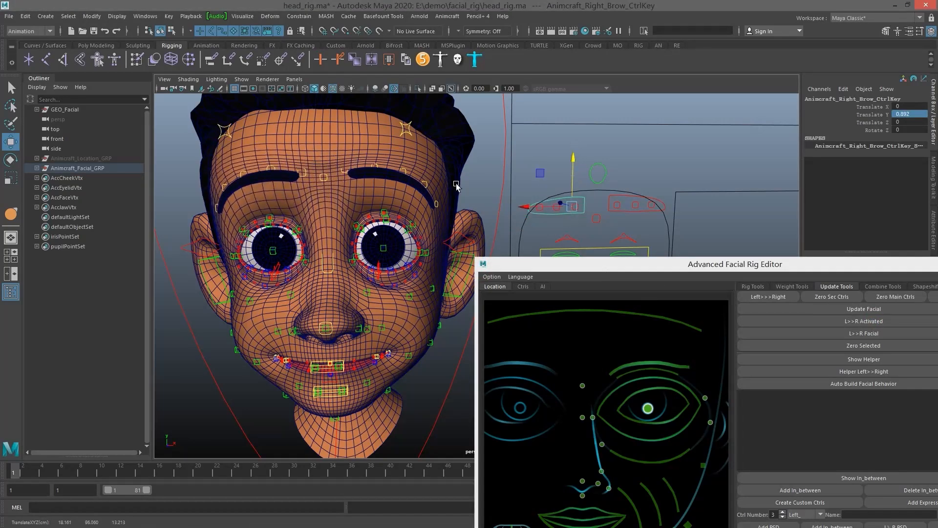
key(ctrl+z)
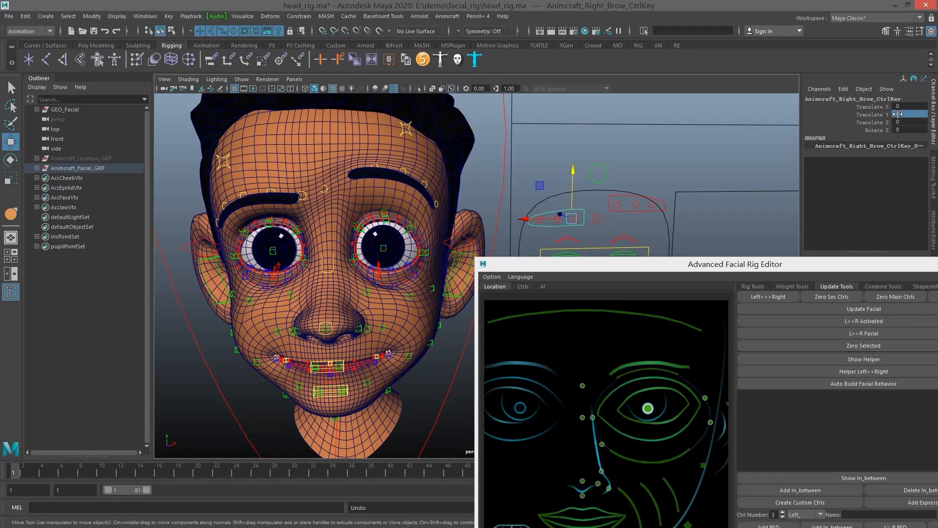
- Set the main left brow control's Translate Y to 0 to return the brow to neutral
click(618, 197)
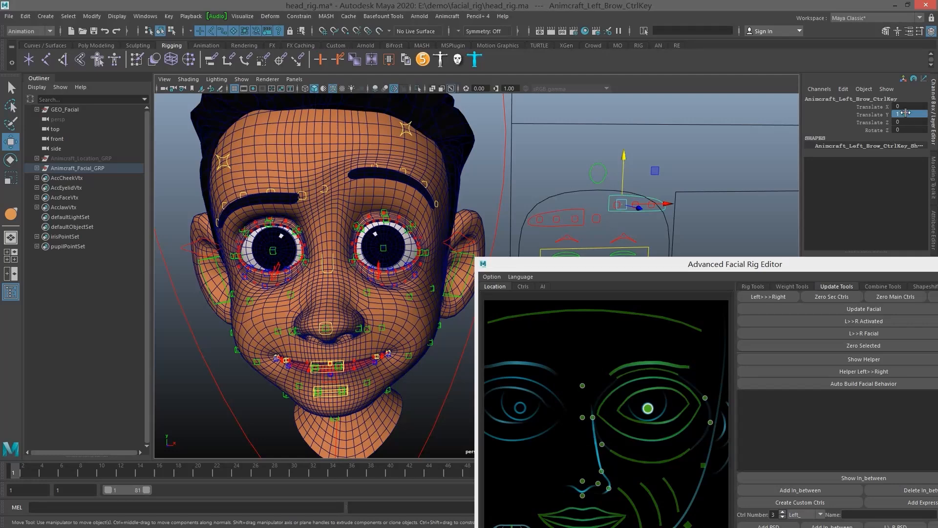
click(906, 114)
text(0)
key(Return)
- Move the rig editor window clear of the face control board and open the mouth with the jaw control at a Translate Y of -1
drag(692, 267, 740, 347)
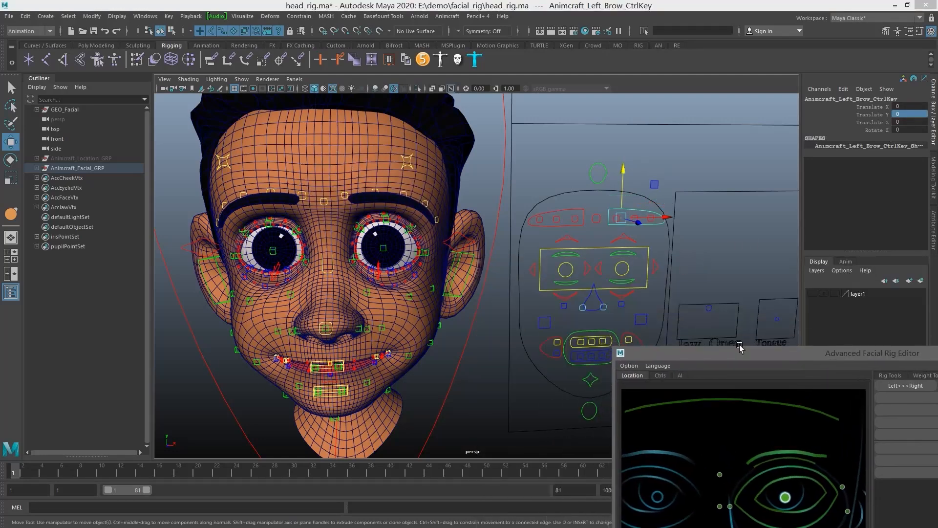
alt+drag(596, 286, 621, 271)
click(624, 299)
alt+middle_drag(582, 255, 583, 248)
alt+drag(583, 250, 585, 224)
alt+middle_drag(584, 214, 588, 229)
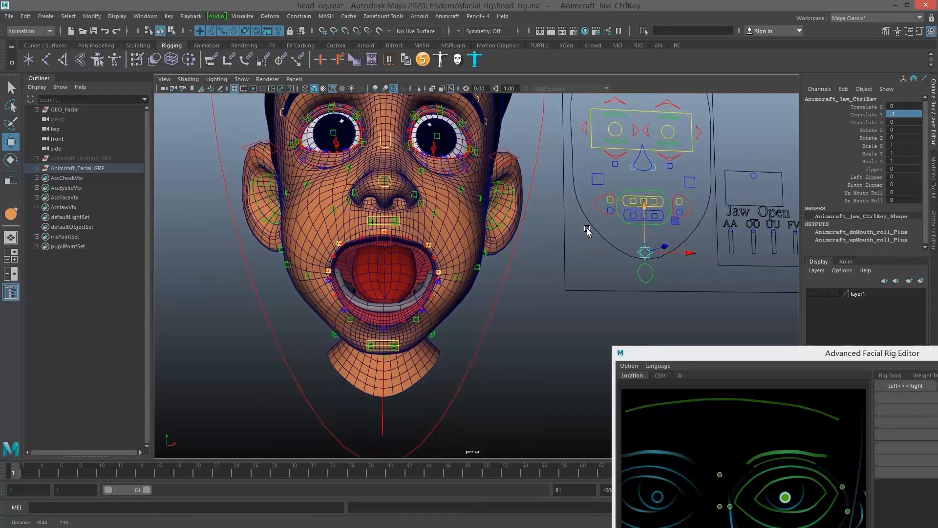
click(670, 233)
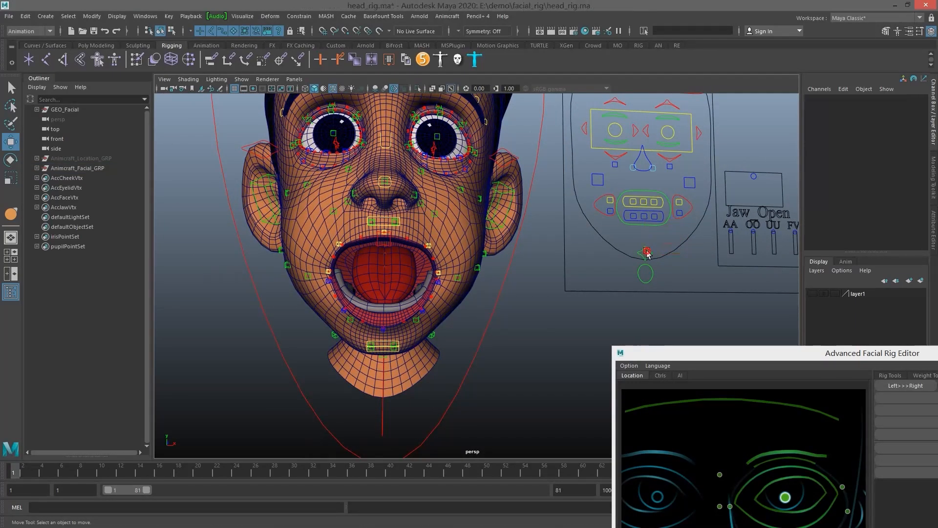
click(646, 252)
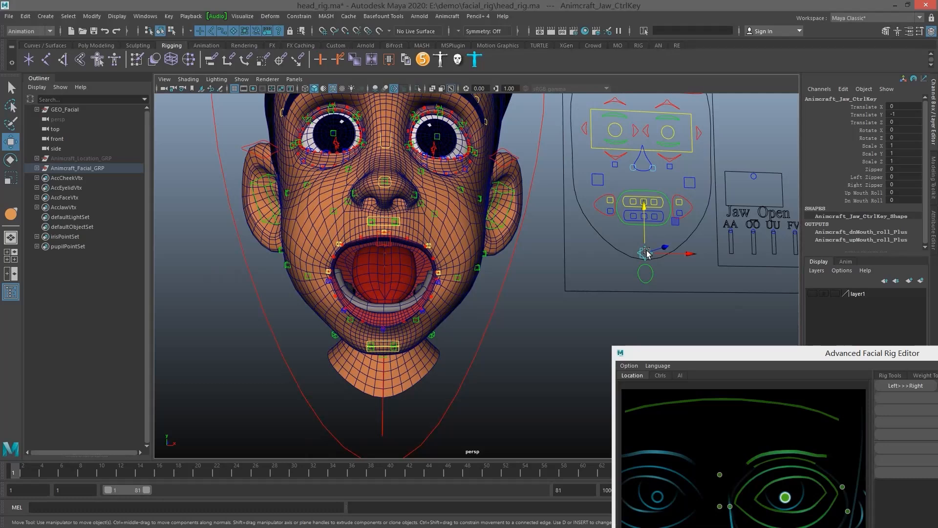
- Select the jaw control's parent group, Animcraft_Jaw_GRPKey, and reveal it in the scene hierarchy
key(Up)
alt+middle_drag(636, 215, 638, 217)
key(f)
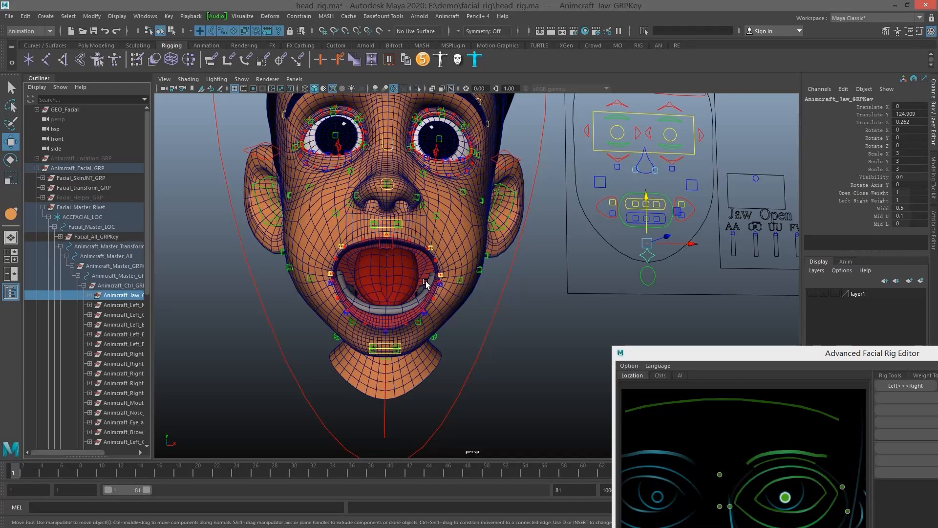
scroll(491, 250, up, 2)
scroll(538, 232, up, 3)
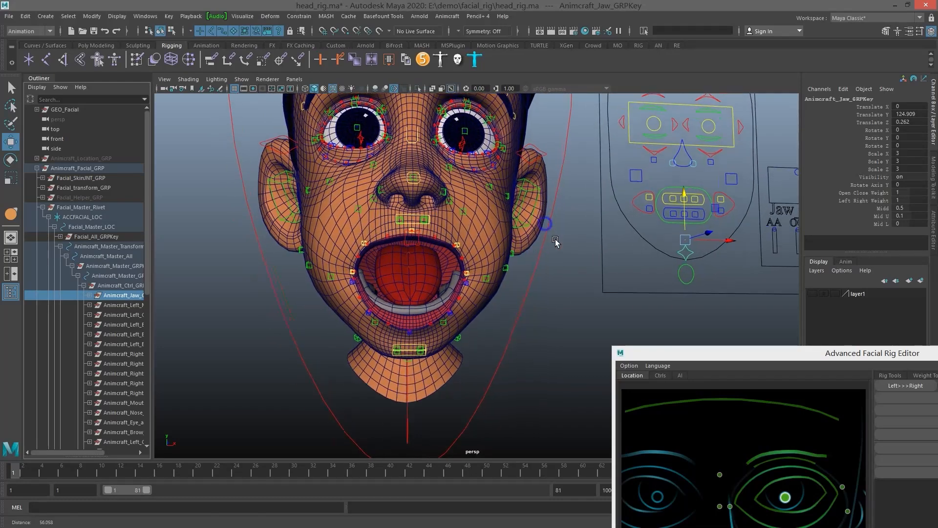
- Test the jaw group's Midd value against the open mouth's corners and undo the change
scroll(577, 238, up, 3)
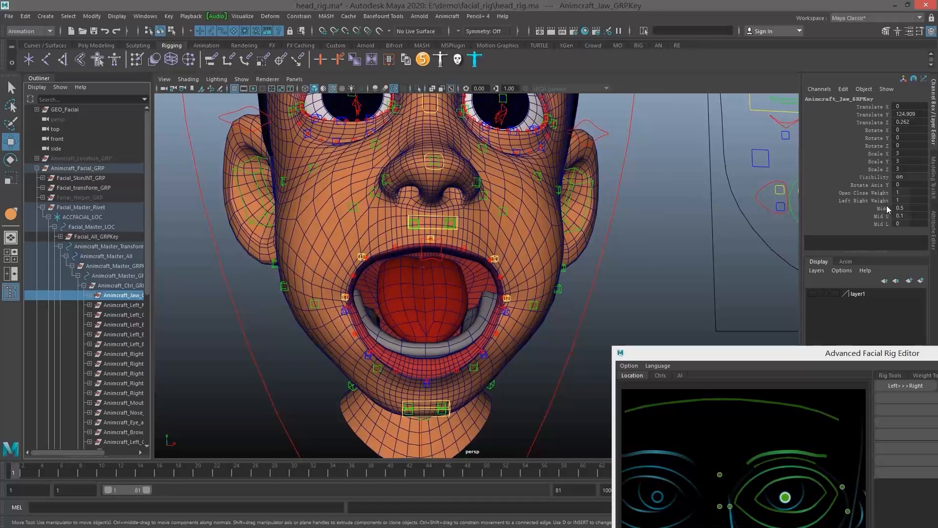
click(883, 209)
alt+drag(476, 310, 440, 304)
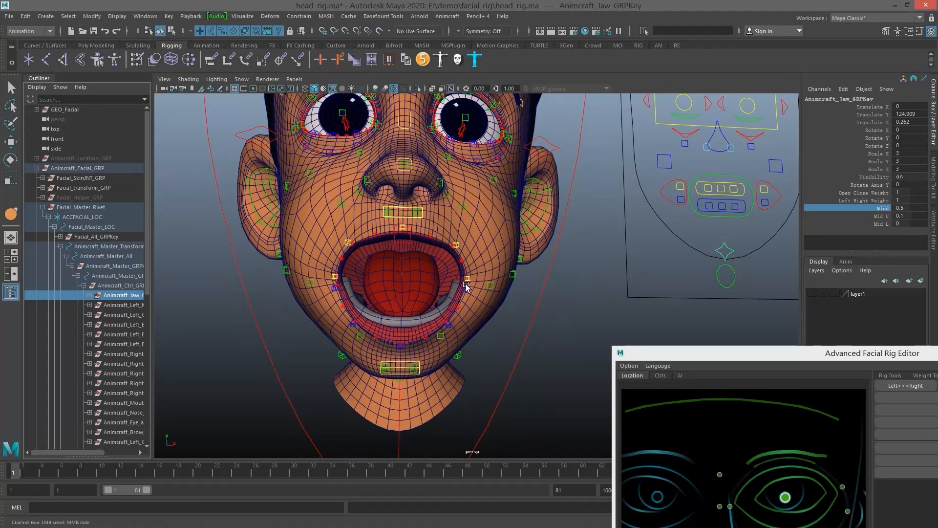
alt+drag(334, 286, 467, 287)
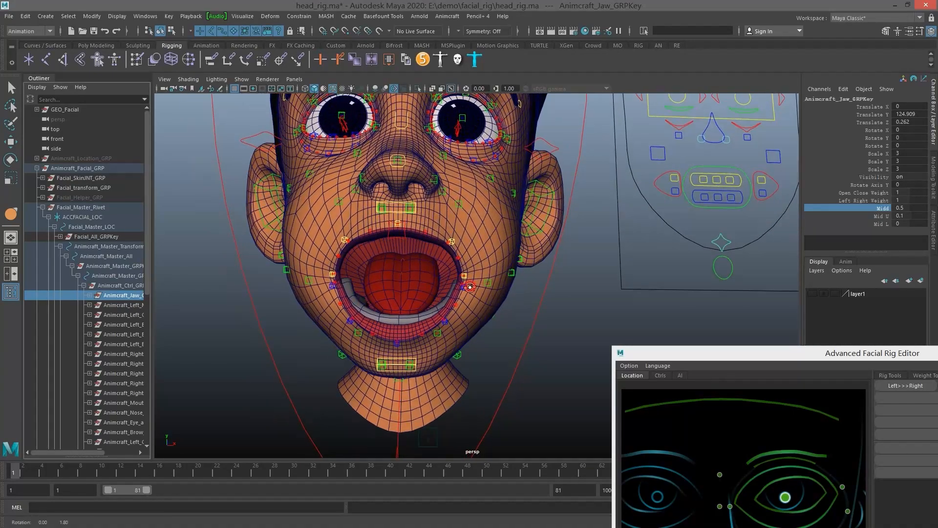
middle_drag(688, 252, 690, 246)
key(ctrl+z)
- Try out the jaw group's Mid U and Mid L values on the open mouth, undoing each test
click(883, 215)
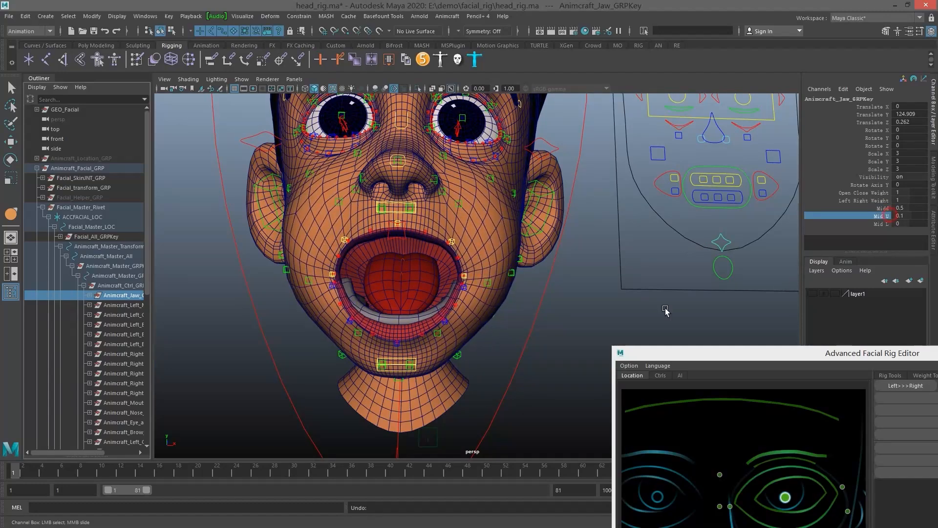
middle_drag(639, 285, 590, 281)
key(ctrl+z)
click(877, 224)
key(ctrl+z)
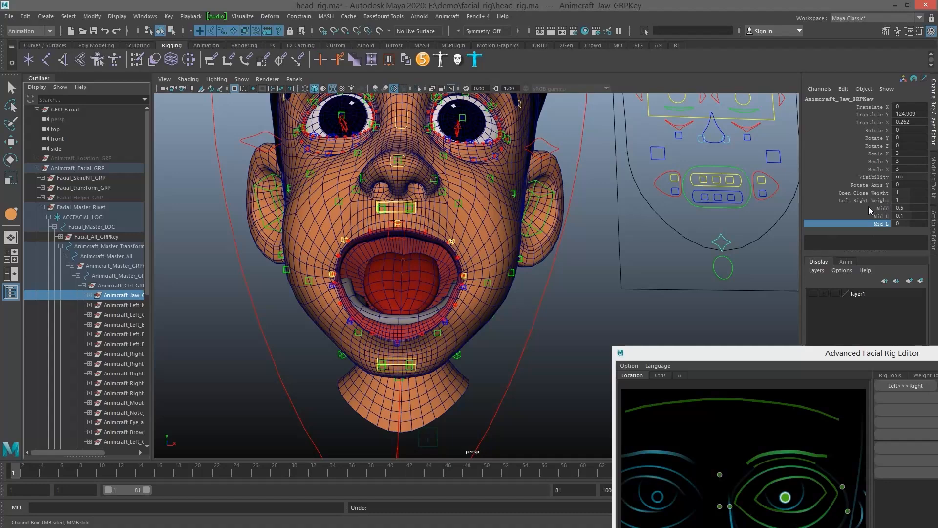
- Close the mouth by setting the jaw control's Translate Y to 0
click(721, 242)
key(w)
click(901, 114)
text(0)
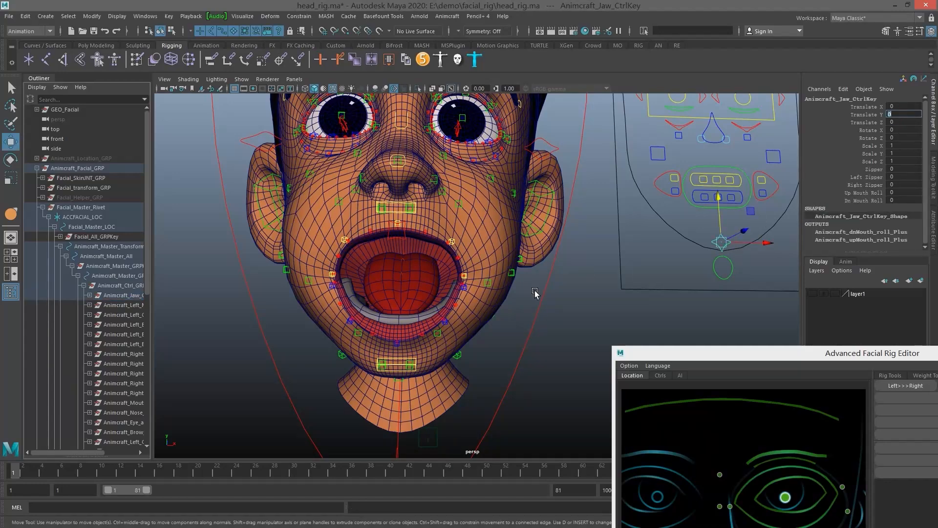
key(Return)
- Close the left eye by setting the Blink value of Animcraft_Left_Eye_aim_CtrlKey to 1
alt+drag(668, 146, 732, 248)
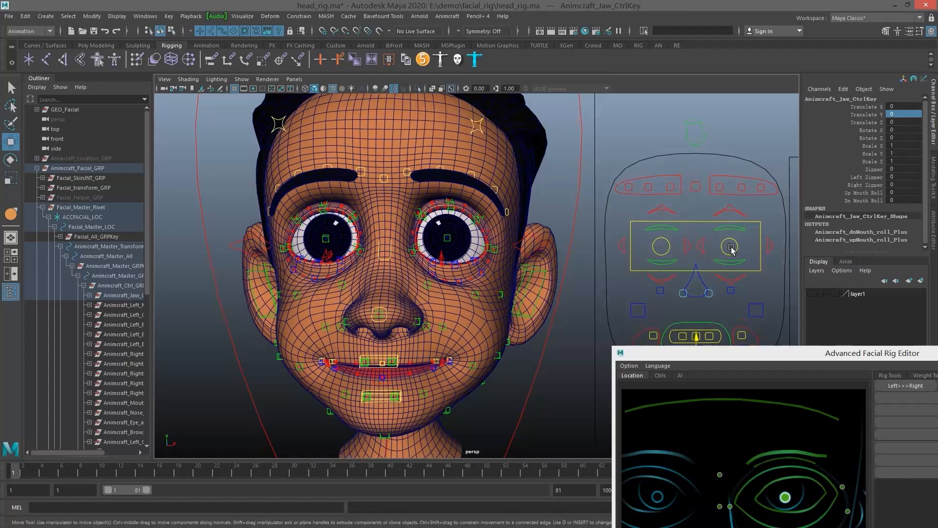
click(736, 247)
alt+right_drag(469, 196, 518, 195)
alt+middle_drag(518, 195, 660, 215)
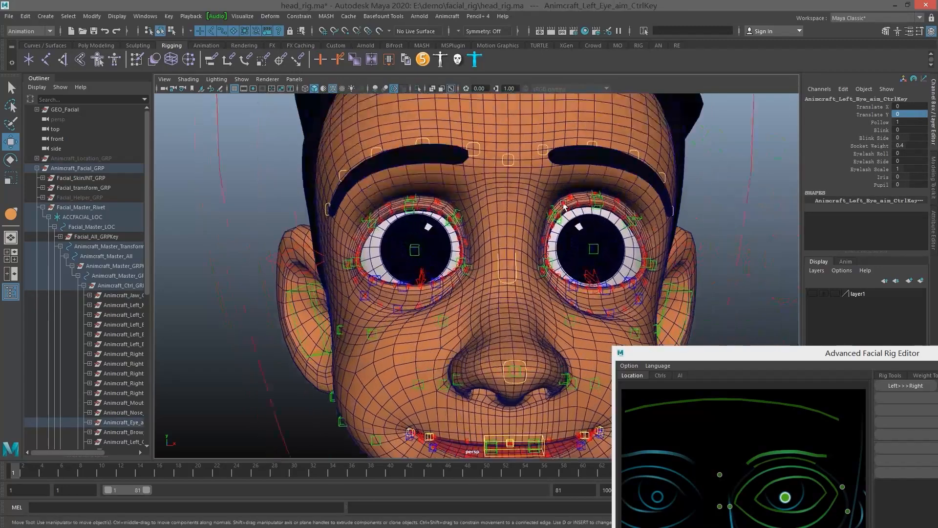
alt+drag(660, 215, 523, 187)
scroll(523, 187, up, 5)
alt+drag(471, 251, 493, 266)
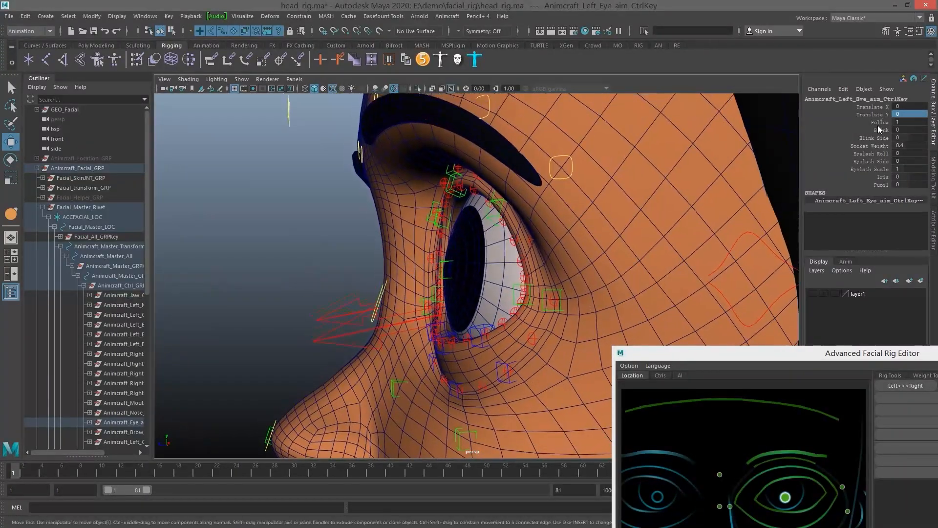
alt+drag(458, 241, 462, 237)
click(881, 130)
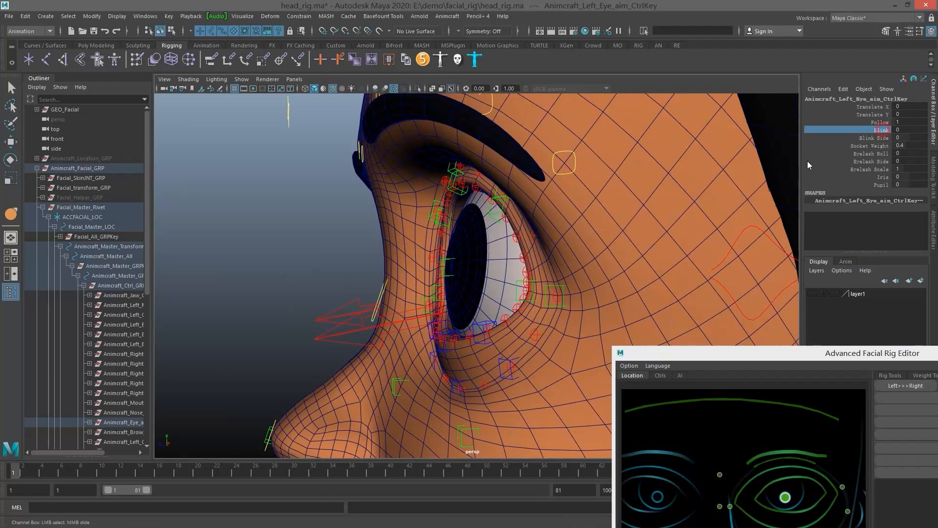
middle_drag(509, 244, 514, 241)
alt+drag(514, 241, 505, 239)
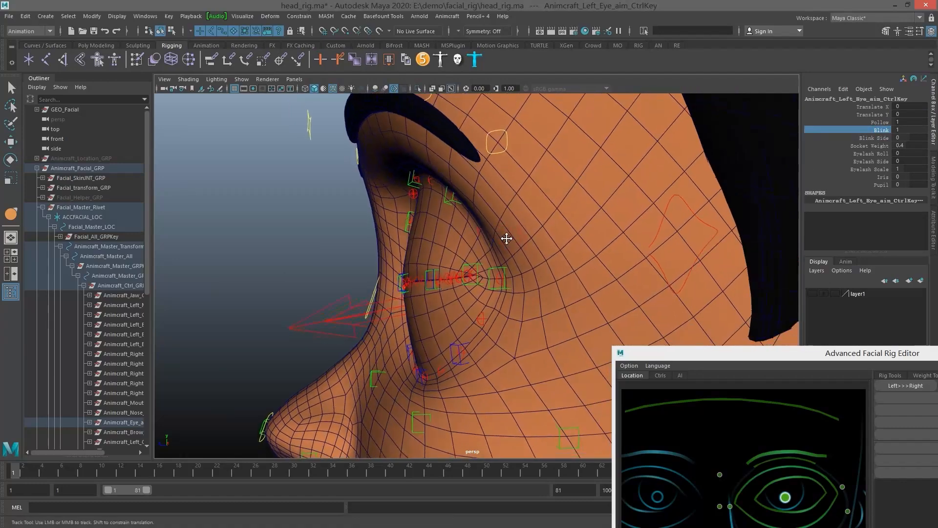
- Examine from the side how the closed left eyelid covers the eyeball
alt+middle_drag(505, 239, 620, 232)
alt+middle_drag(422, 288, 447, 267)
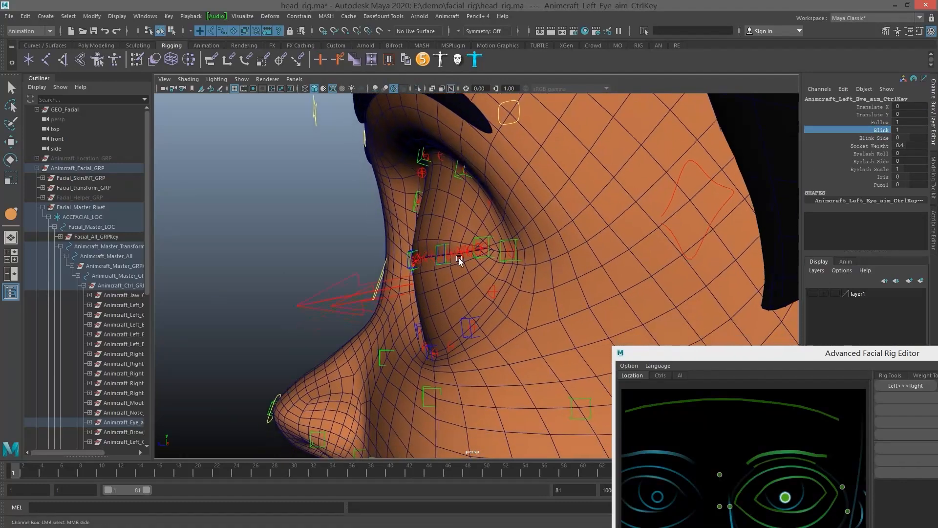
alt+drag(481, 244, 501, 237)
middle_drag(553, 220, 530, 207)
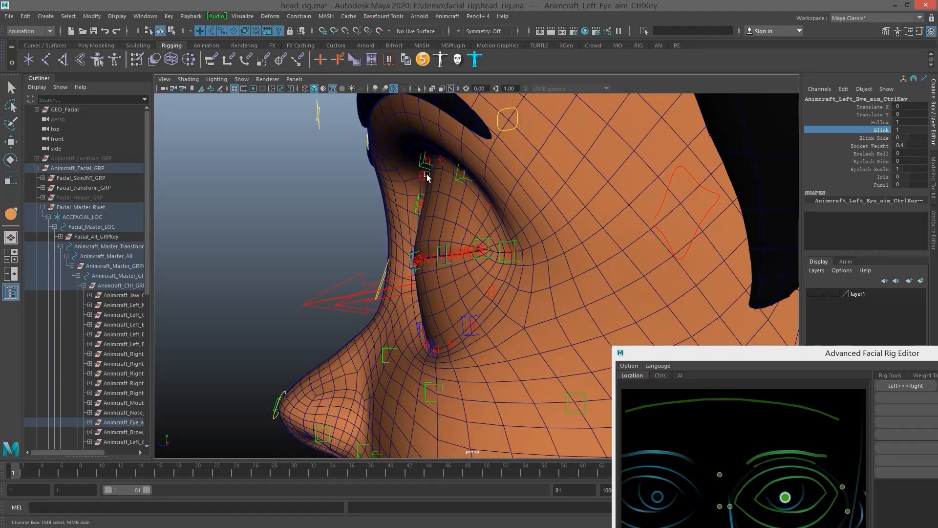
alt+right_drag(537, 217, 480, 248)
alt+middle_drag(480, 247, 490, 220)
alt+drag(490, 220, 481, 222)
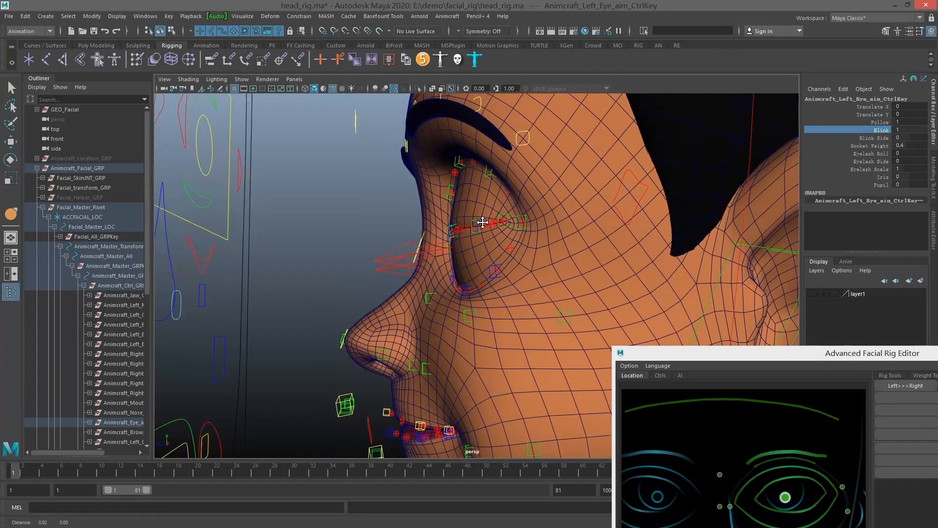
alt+middle_drag(482, 222, 473, 235)
alt+drag(473, 235, 323, 220)
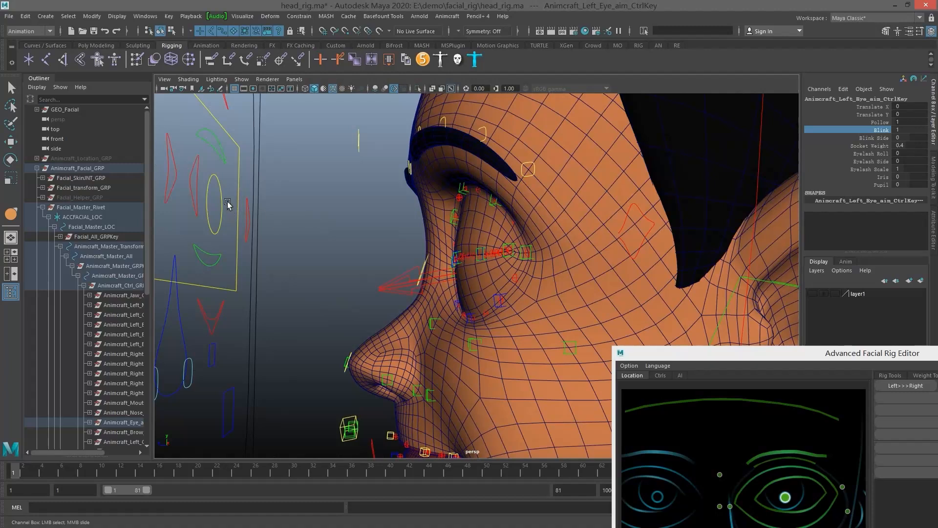
- Set the Weight of the left and right Animcraft_AimOffsetEye groups to 3.5 to adjust how the eyelids clear the eyeballs
click(218, 186)
key(w)
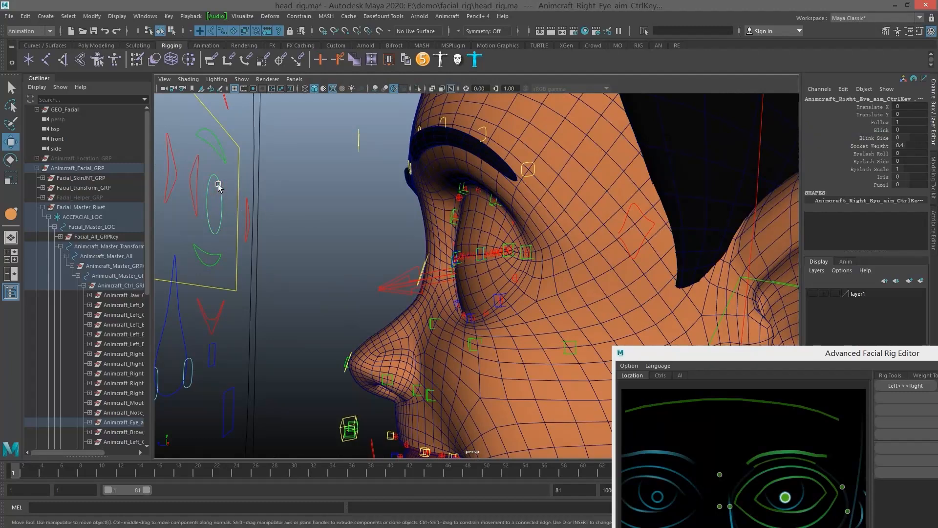
key(Down)
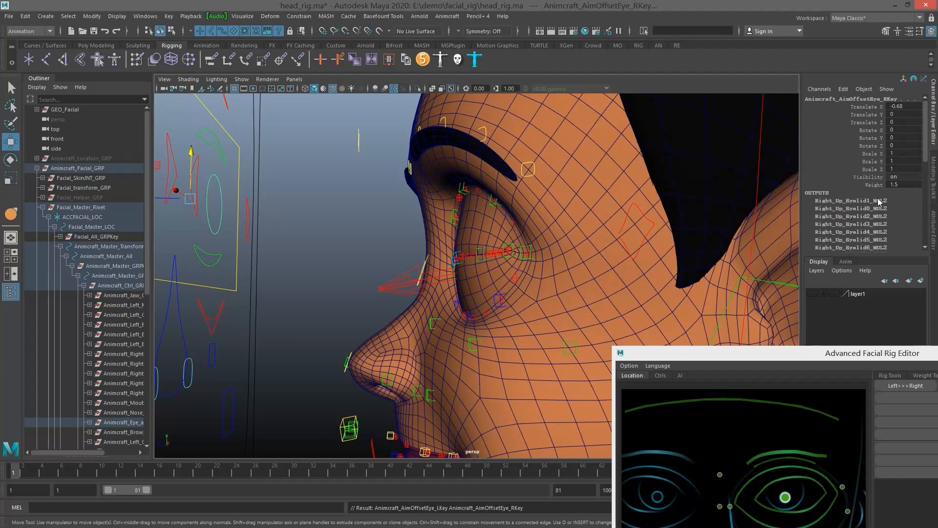
click(869, 188)
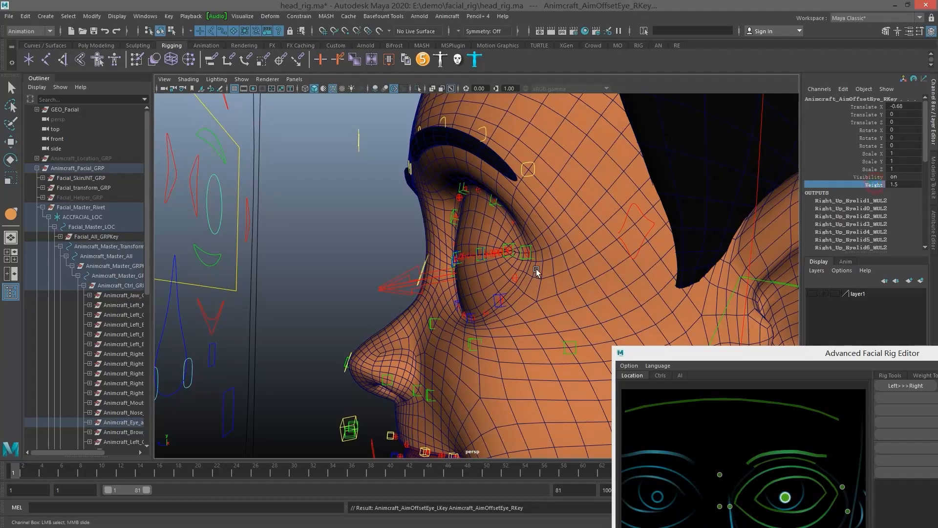
middle_drag(536, 271, 560, 260)
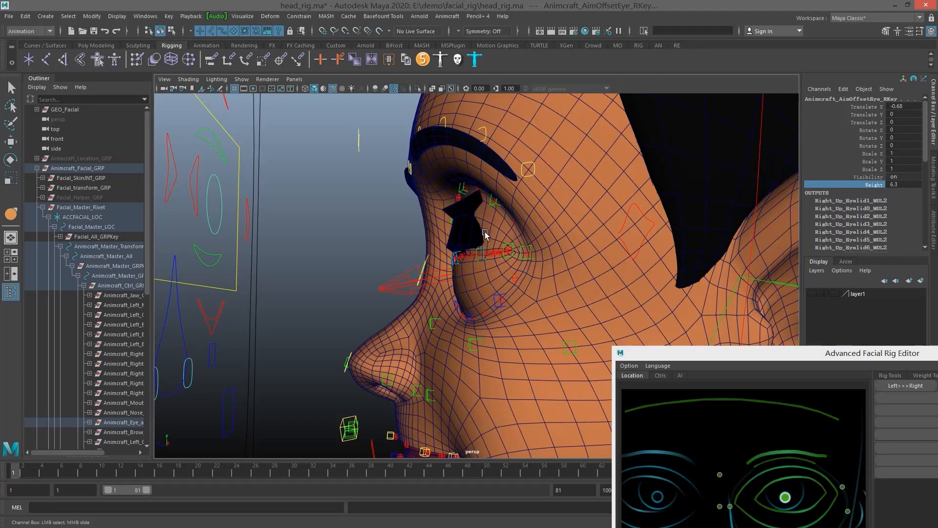
middle_drag(485, 232, 478, 233)
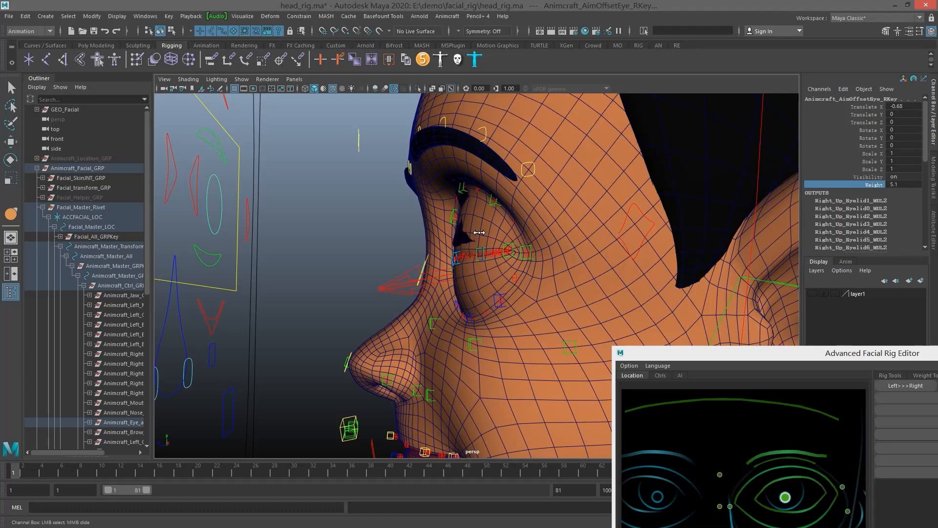
click(905, 185)
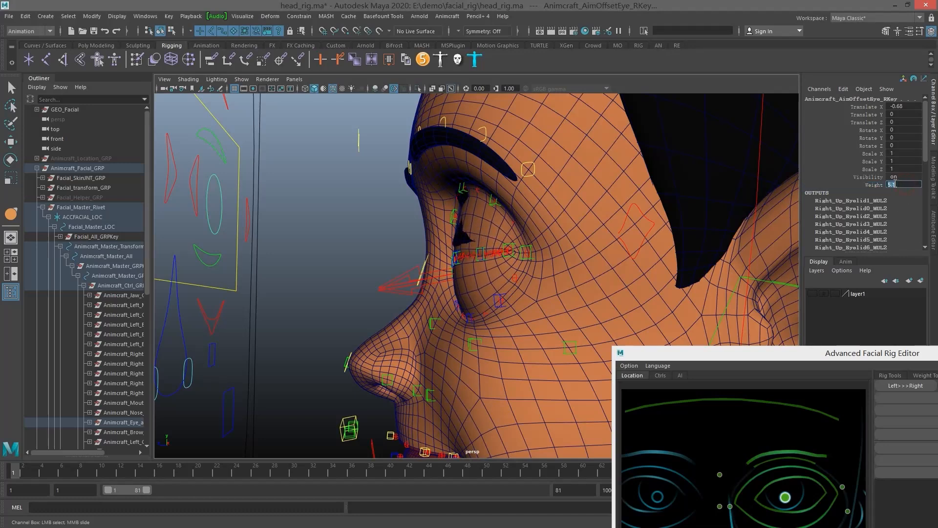
key(Return)
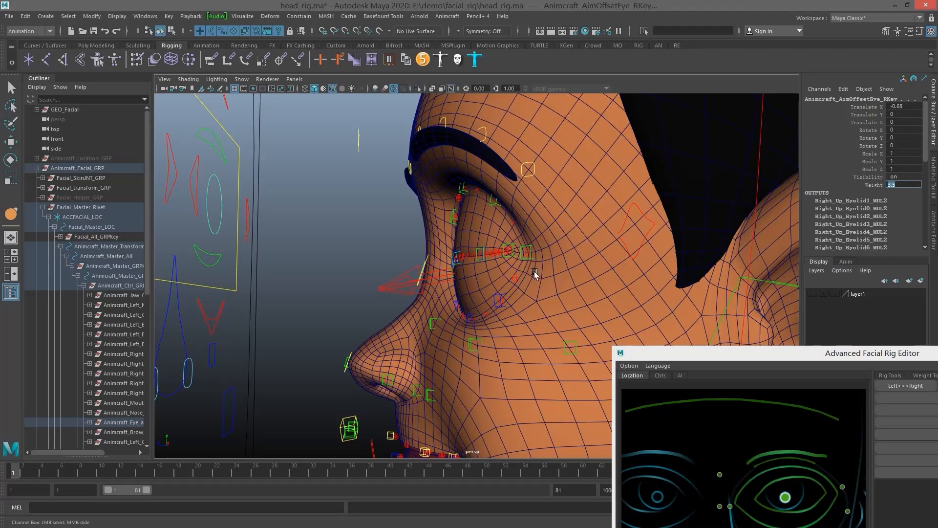
- Select both the left and right eye aim controls and set their Blink to 1
alt+drag(534, 273, 264, 225)
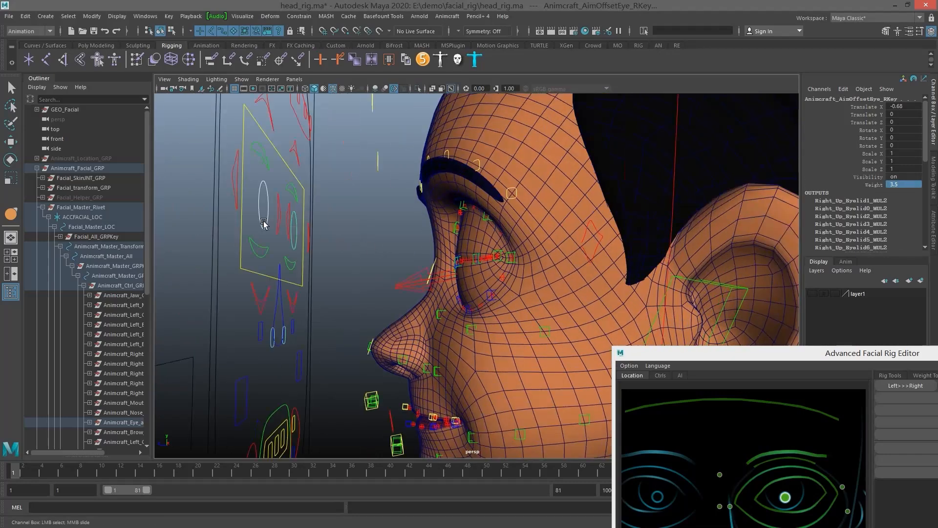
key(q)
click(292, 224)
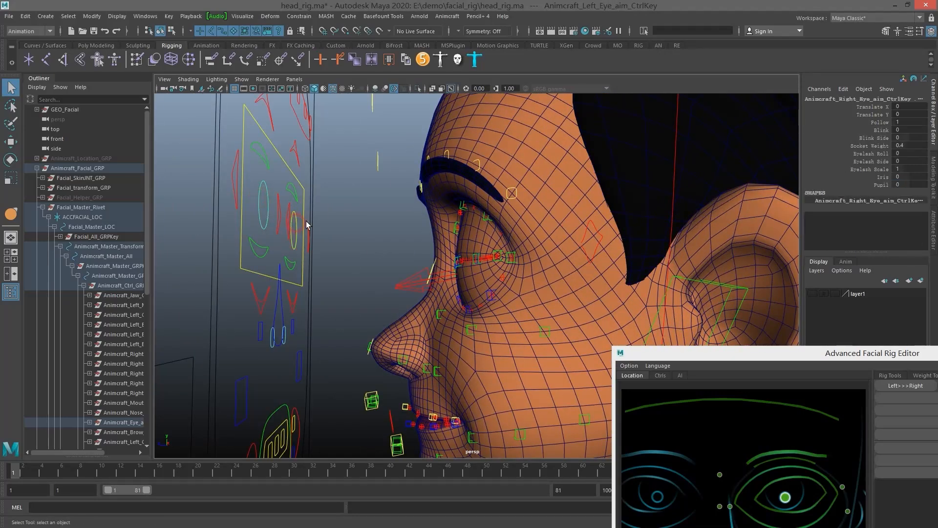
click(881, 131)
scroll(430, 257, up, 6)
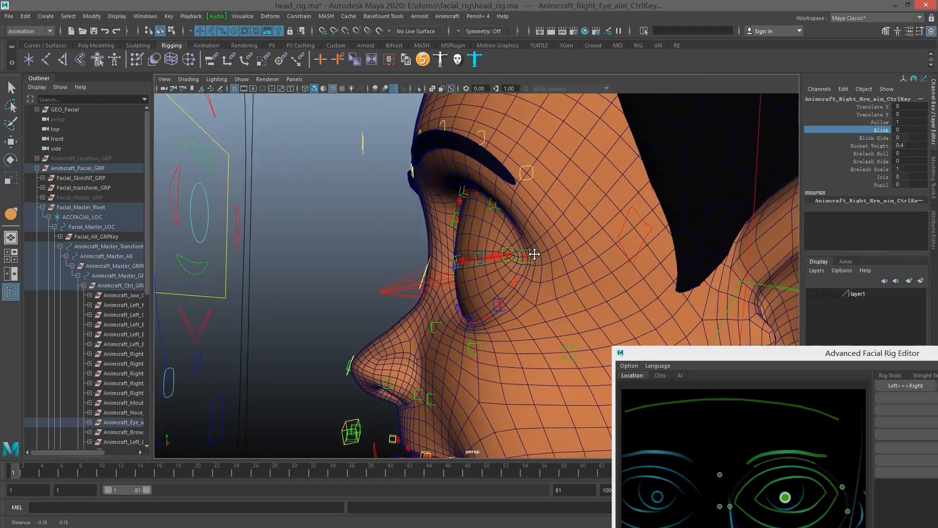
middle_drag(655, 250, 769, 266)
key(alt)
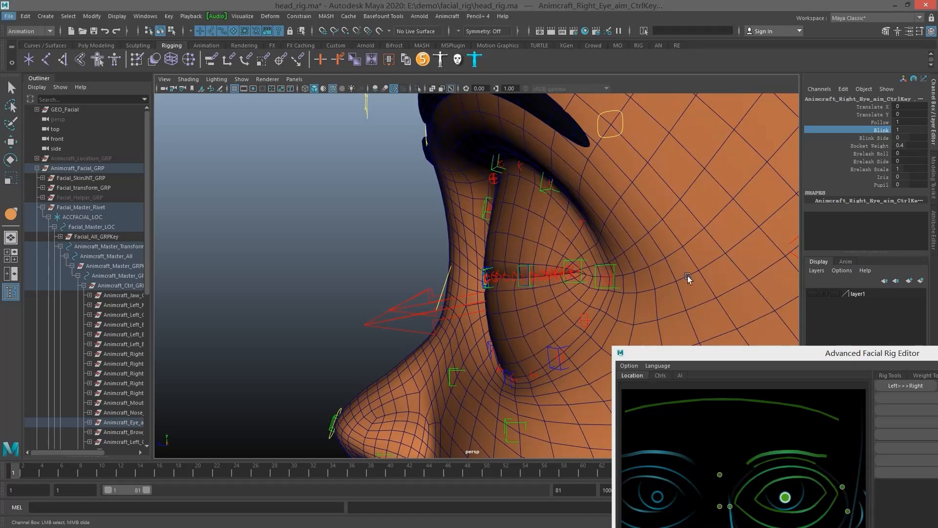
- Check the blink on both eyes from the front by opening and reclosing the eyelids, ending at a Blink of 1
alt+drag(691, 226, 604, 217)
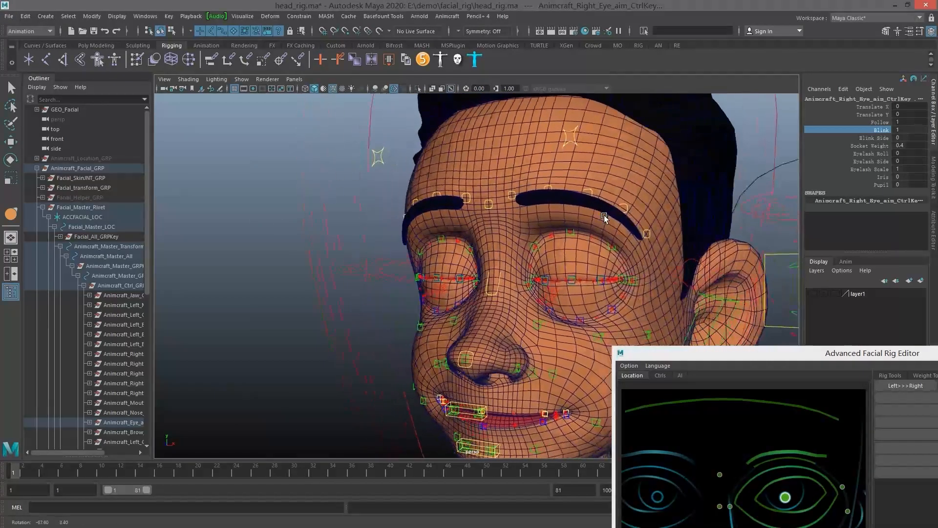
alt+middle_drag(676, 268, 662, 246)
scroll(636, 247, up, 5)
mouse_move(547, 234)
alt+mouse_down()
mouse_move(515, 268)
mouse_move(546, 251)
alt+mouse_up()
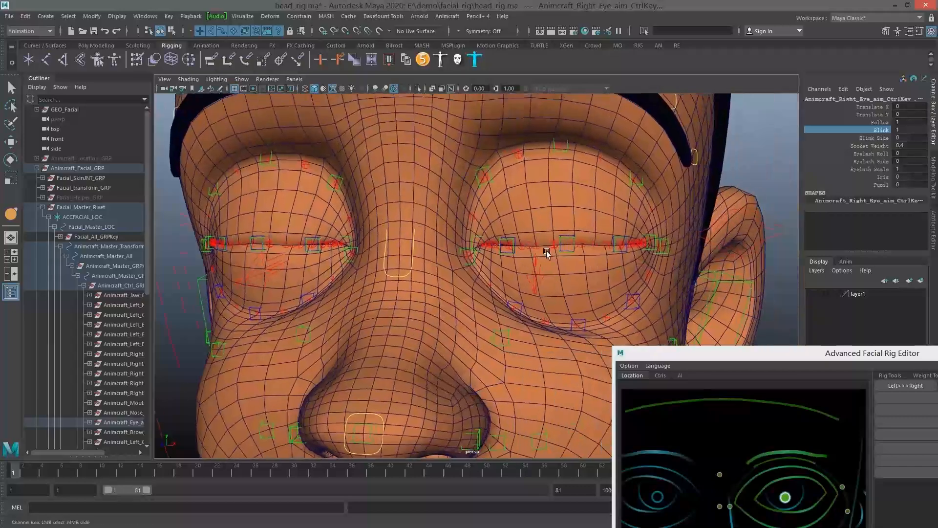
alt+middle_drag(647, 268, 438, 229)
alt+drag(539, 230, 535, 258)
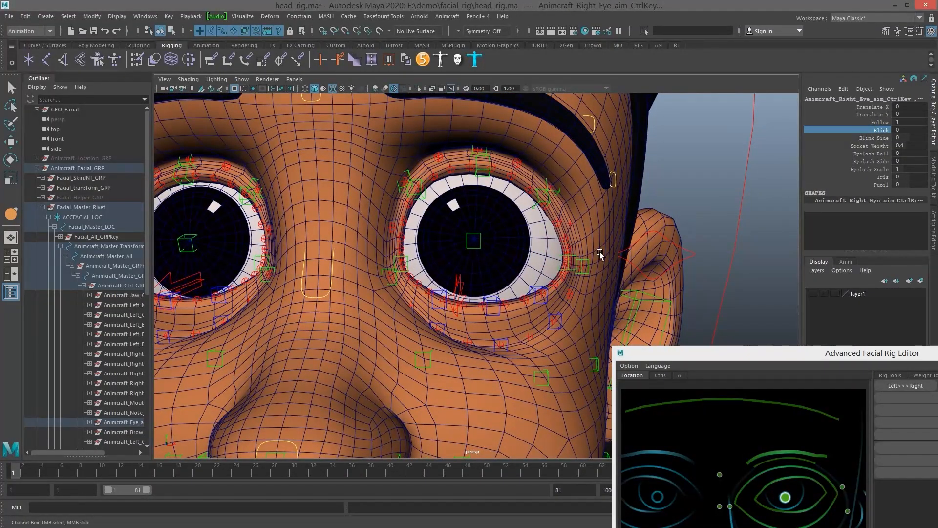
middle_drag(520, 249, 567, 251)
alt+drag(567, 252, 586, 246)
middle_drag(586, 246, 792, 327)
- Show the facial helpers from the rig editor's update tools and move the editor window clear of the eyes
drag(860, 357, 529, 345)
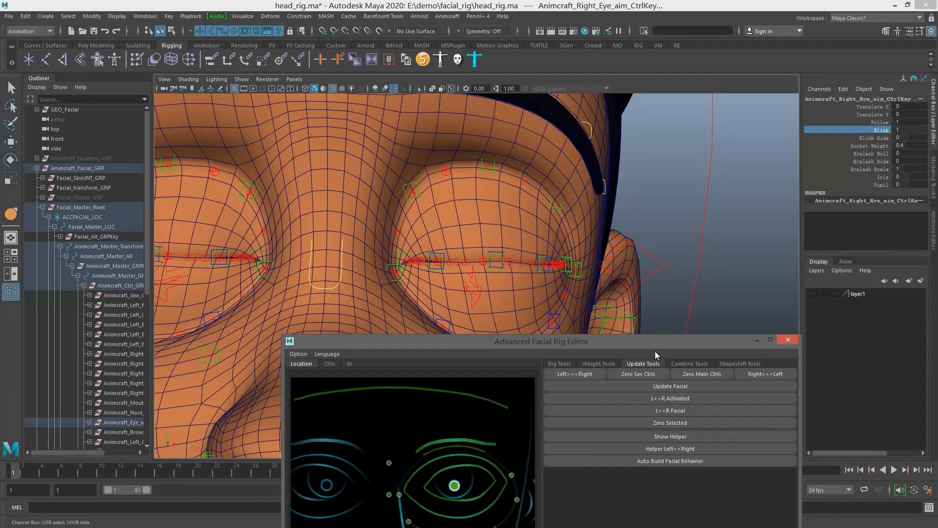
drag(677, 344, 794, 292)
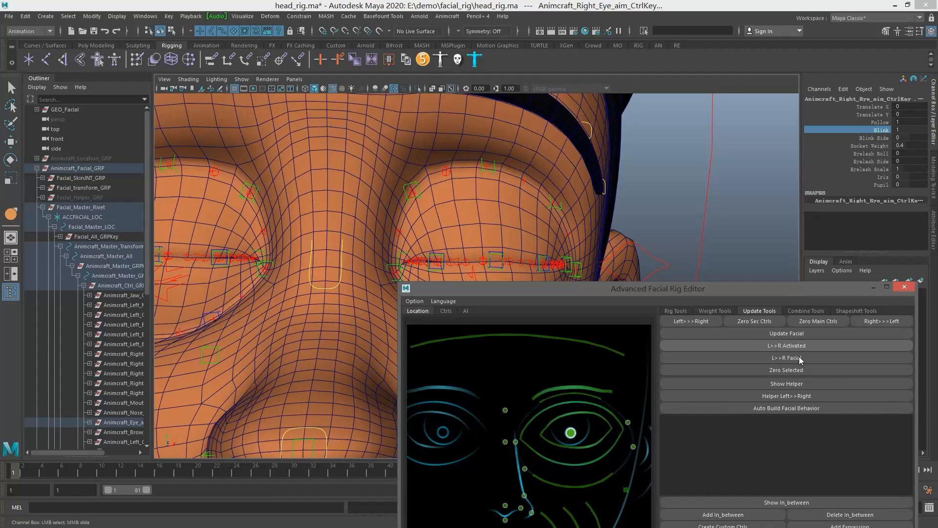
click(792, 385)
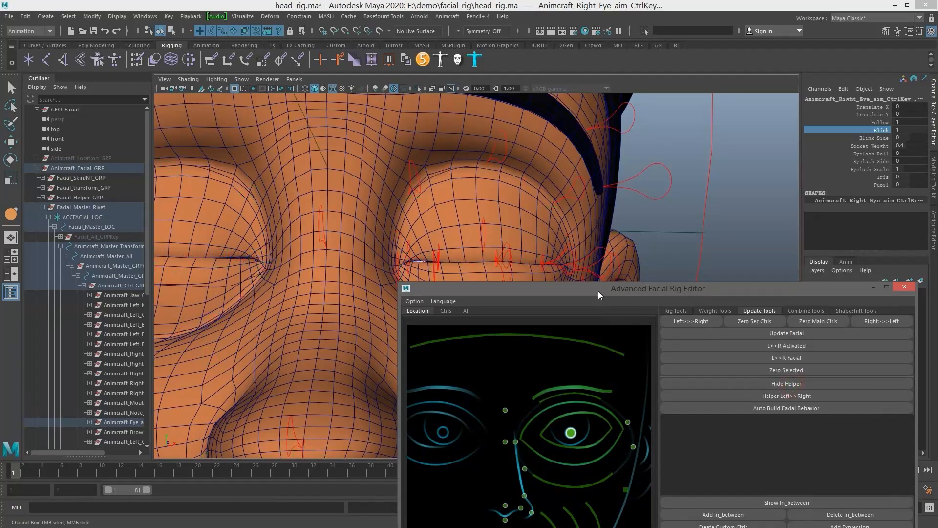
drag(600, 293, 774, 341)
- Try raising the Left_UpLid2_BlinkJNT_LOC helper on the closed left upper lid, and undo the move
scroll(489, 325, up, 5)
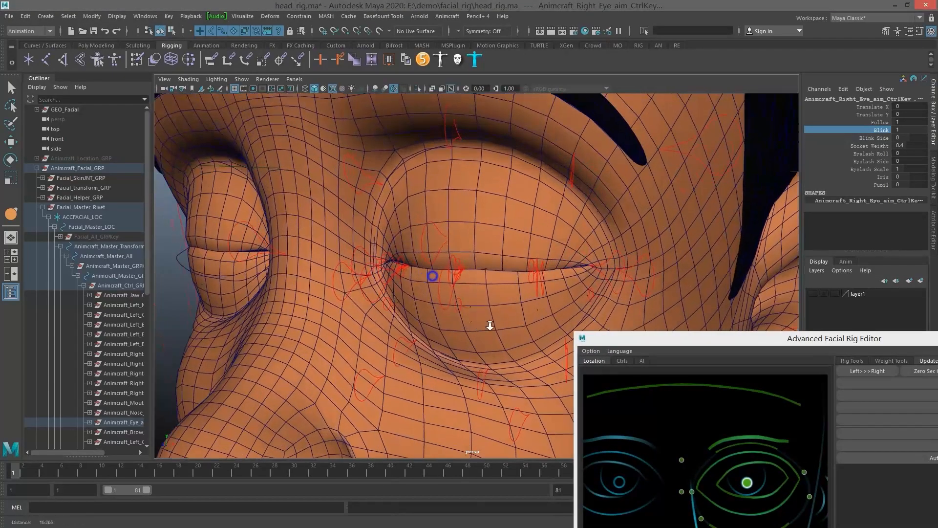
scroll(489, 325, up, 2)
scroll(447, 271, up, 4)
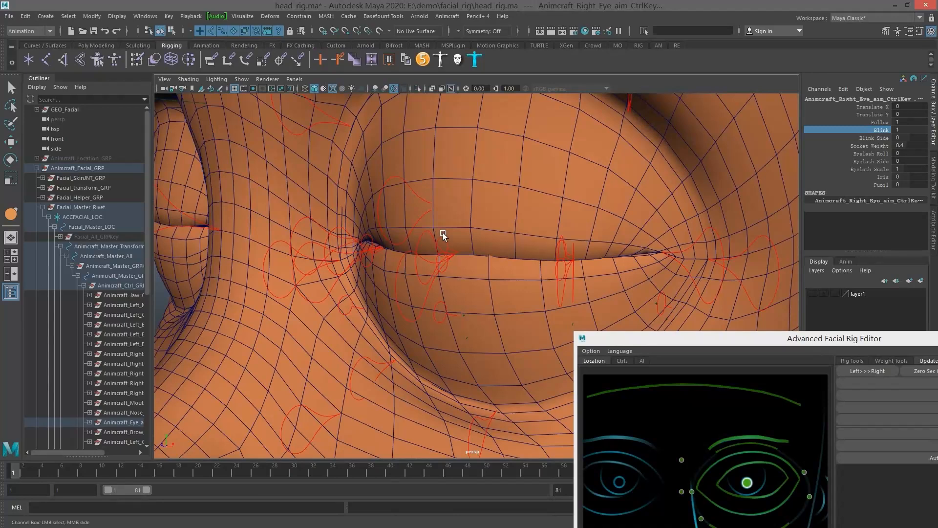
key(q)
click(442, 244)
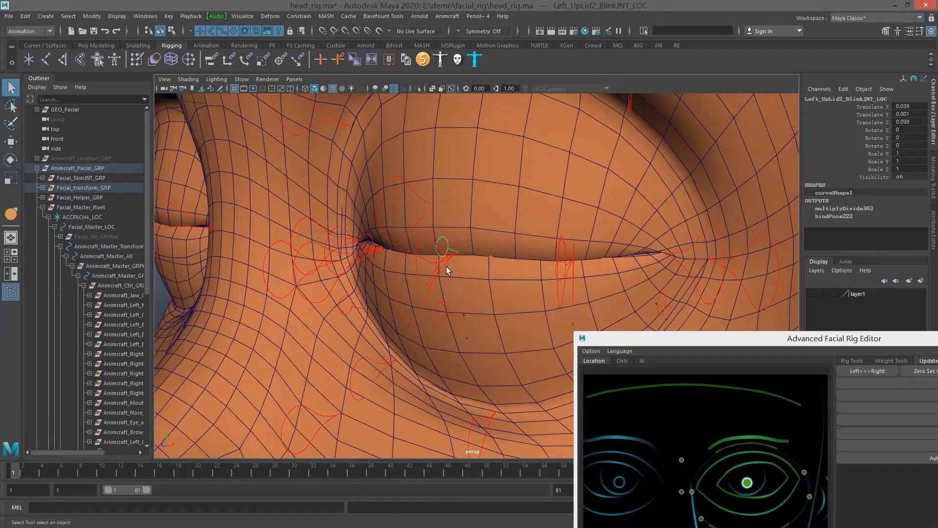
key(w)
drag(457, 208, 456, 163)
key(ctrl+z)
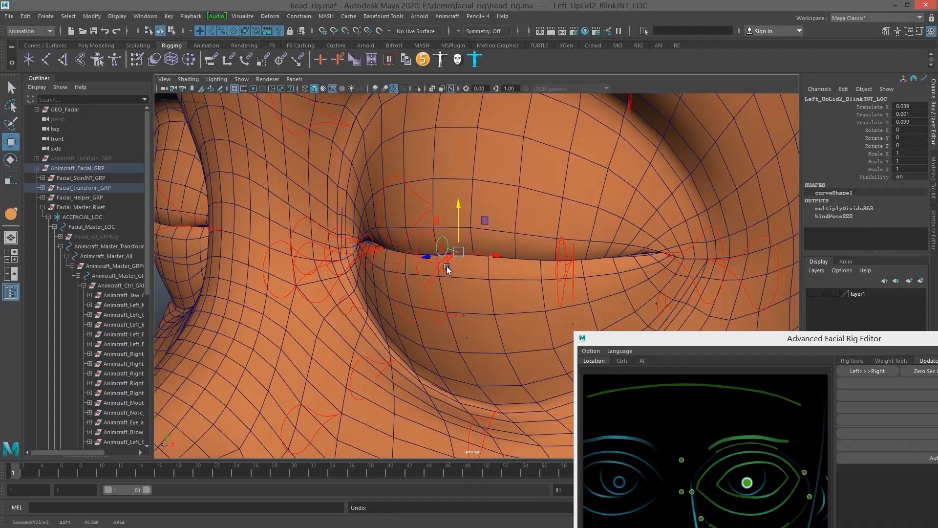
- Adjust the height of the left eye's Left_DnLid2 and Left_DnLid3 blink locators to refine the closed lid seam
click(446, 268)
drag(459, 215, 526, 250)
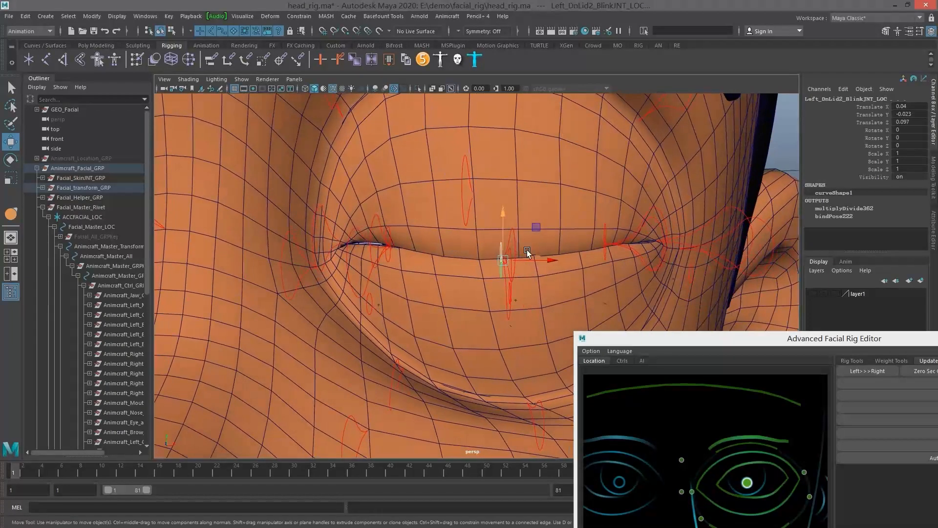
alt+drag(624, 257, 604, 257)
key(q)
click(594, 230)
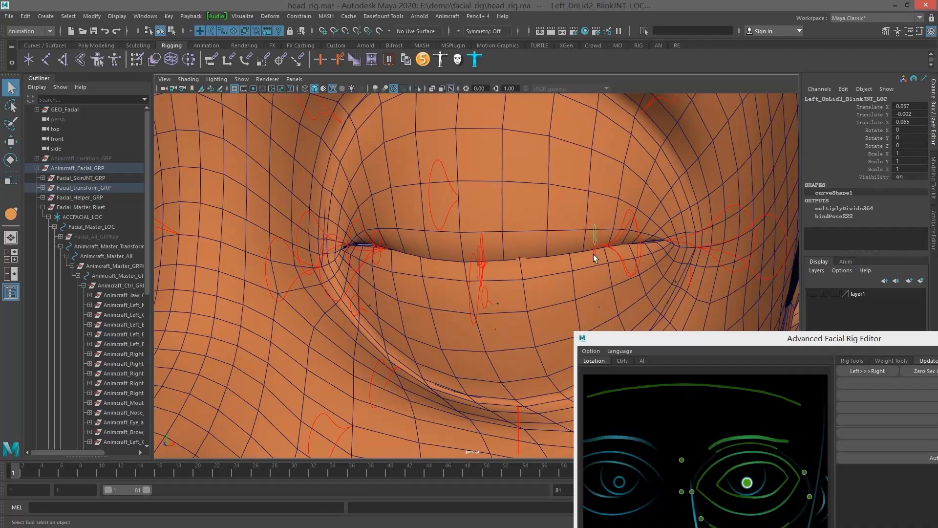
key(w)
click(595, 255)
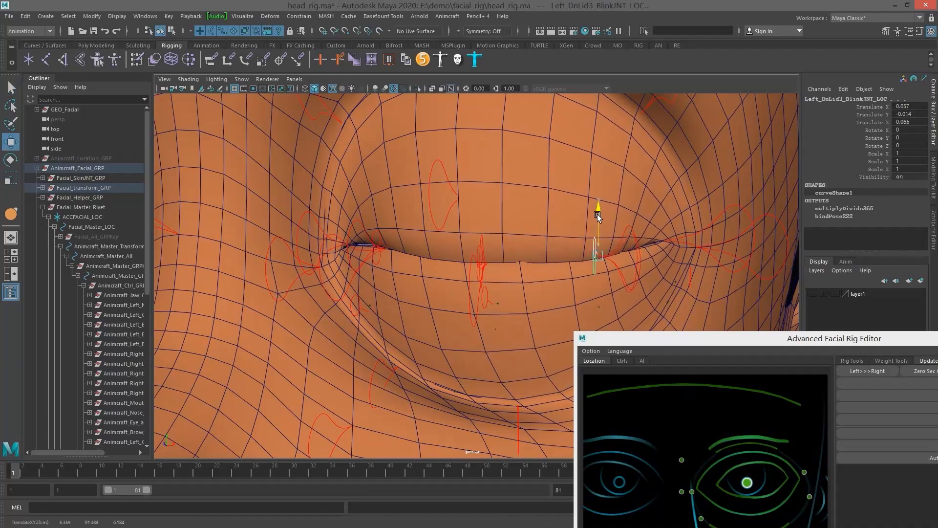
- Adjust the left eye's inner blink locators, Left_UpLid1 and Left_DnLid1, and check the closed lids from the front
click(376, 230)
key(q)
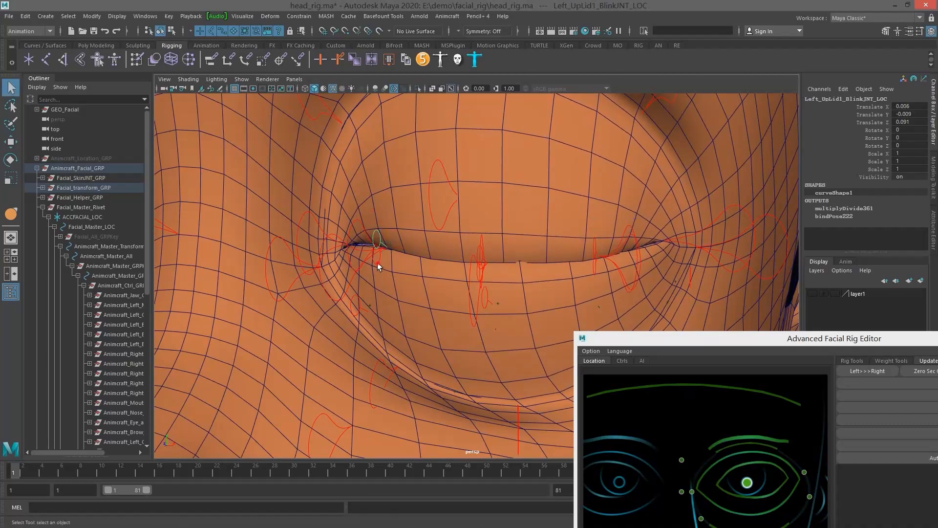
key(w)
drag(387, 205, 581, 250)
scroll(518, 239, up, 3)
scroll(581, 250, down, 3)
scroll(263, 263, up, 1)
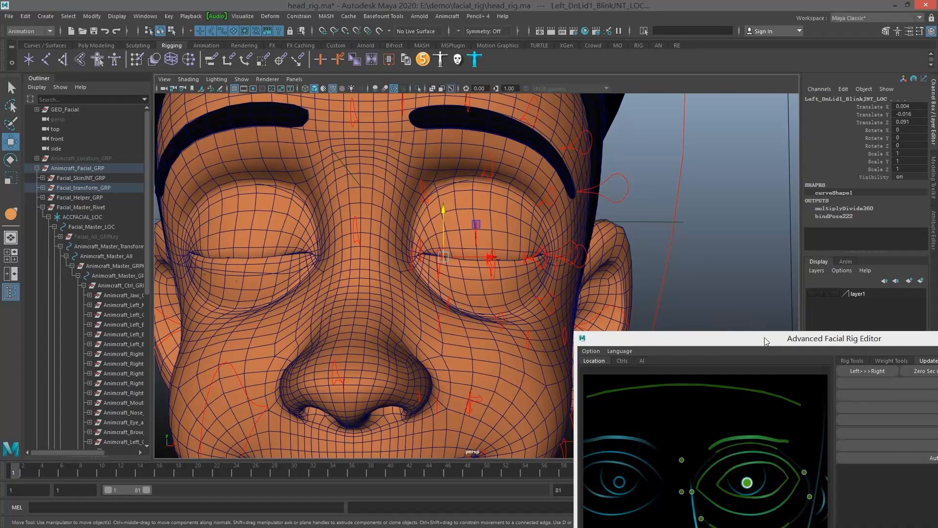
- Mirror the helper adjustments from left to right and hide the facial helpers
drag(765, 341, 668, 273)
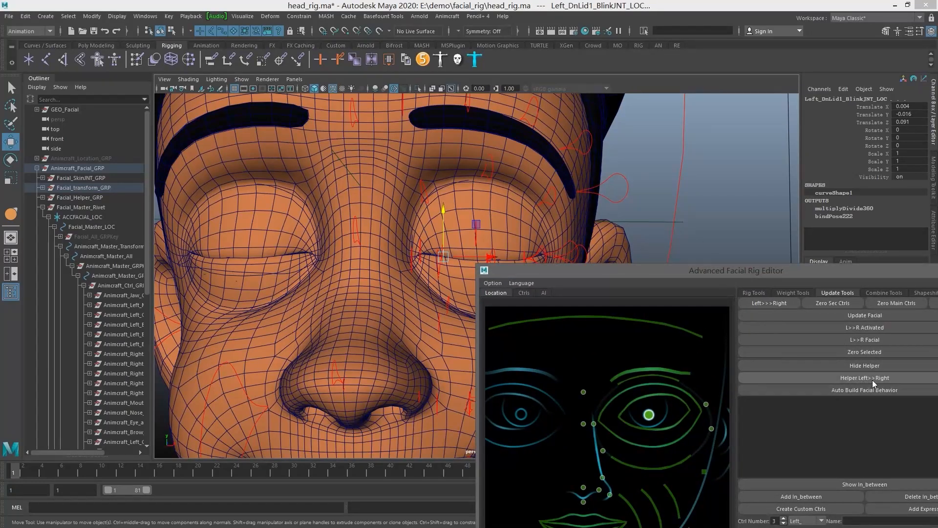
click(880, 378)
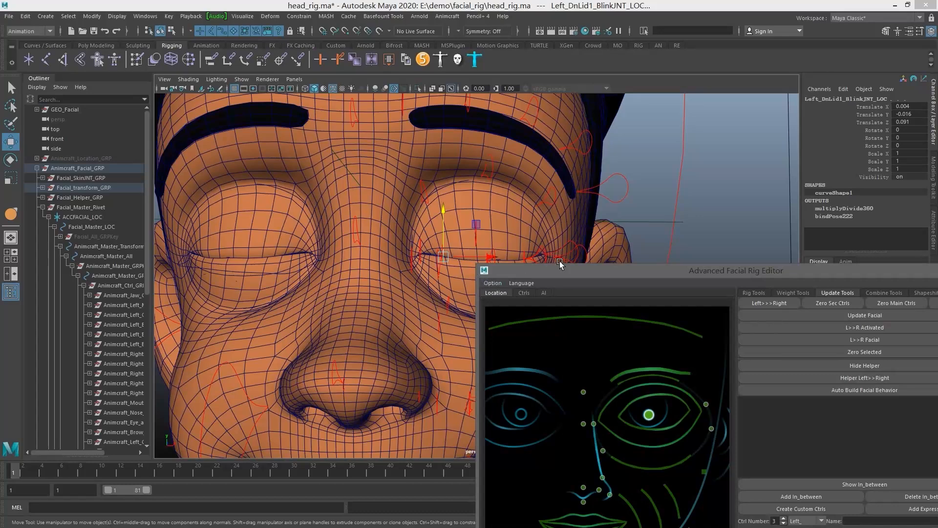
drag(638, 275, 758, 331)
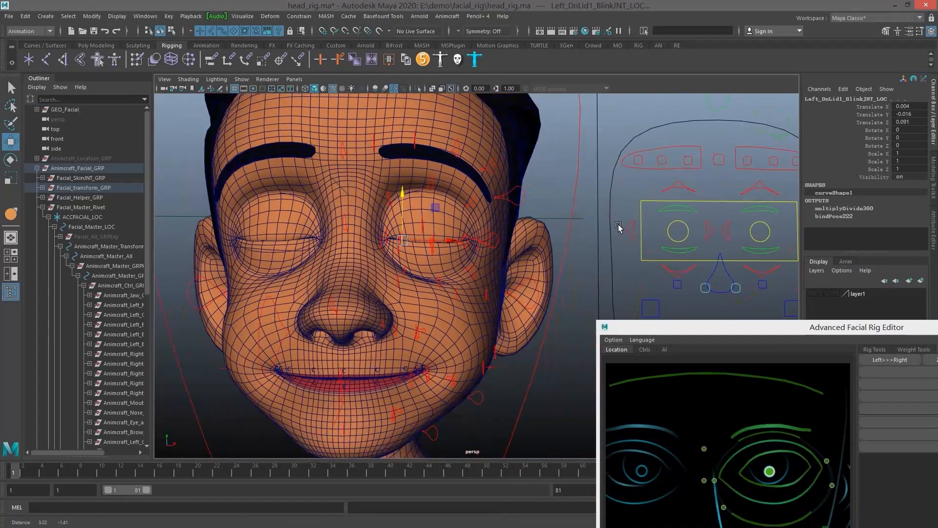
drag(888, 331, 721, 296)
click(828, 388)
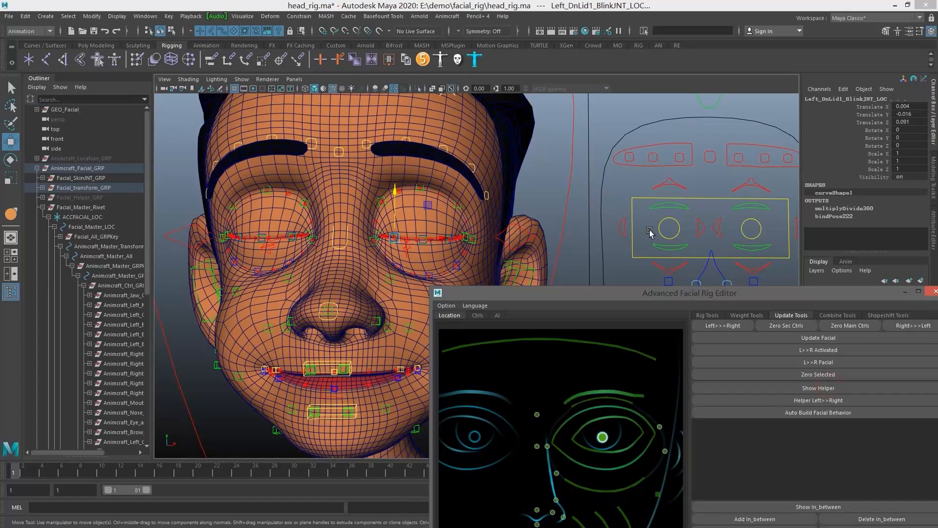
- Select both eye aim controls and test their Blink to check the mirrored lid closure, ending at 1
alt+middle_drag(719, 225, 701, 226)
key(q)
click(743, 230)
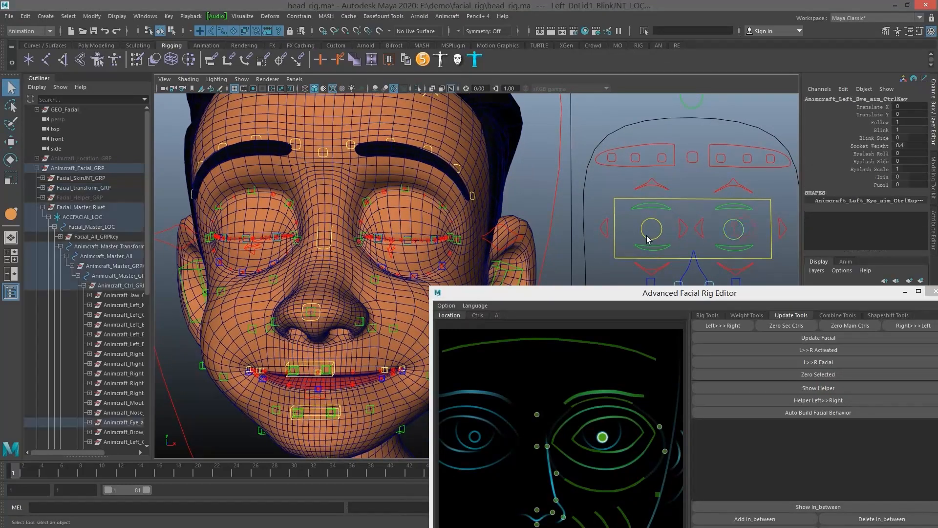
shift+click(660, 226)
click(881, 129)
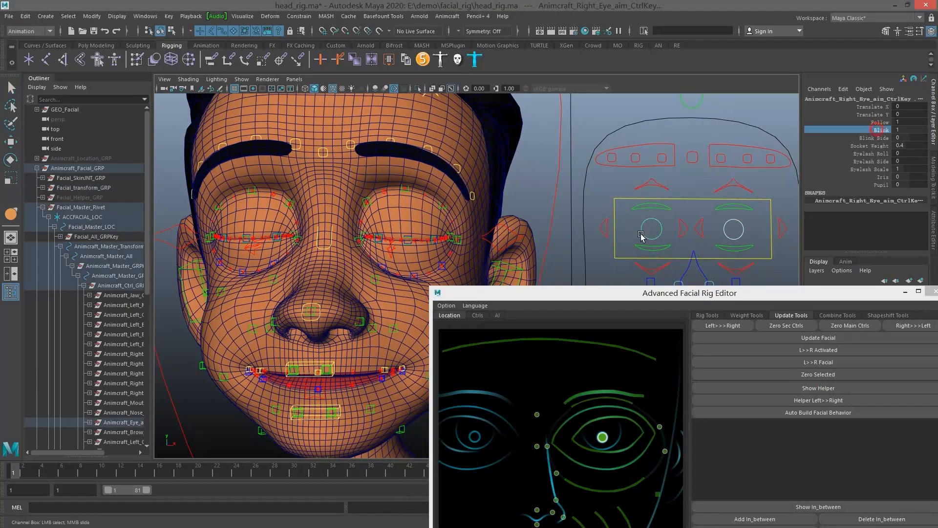
middle_drag(635, 237, 636, 213)
- Test Blink Side on both eye aim controls by setting it to 0.8
click(880, 138)
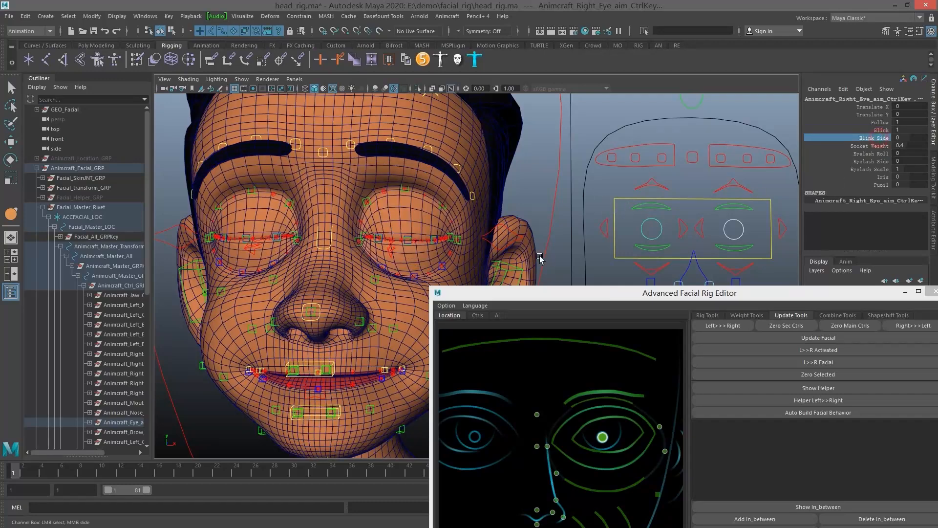
mouse_move(542, 258)
middle_down()
mouse_move(511, 252)
mouse_move(543, 249)
middle_up()
scroll(495, 241, up, 5)
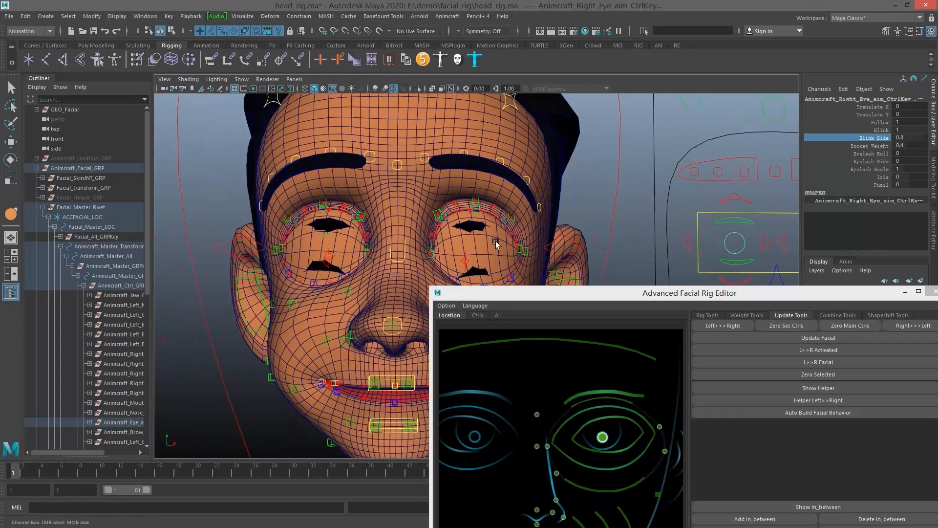
- Examine the lid shapes on both eyes from several angles with Blink Side applied, and restore Blink Side to 0
key(q)
click(506, 229)
scroll(506, 229, down, 3)
alt+drag(504, 227, 469, 215)
scroll(469, 220, up, 3)
scroll(474, 215, down, 2)
scroll(488, 222, down, 3)
alt+drag(529, 238, 530, 241)
scroll(531, 240, up, 3)
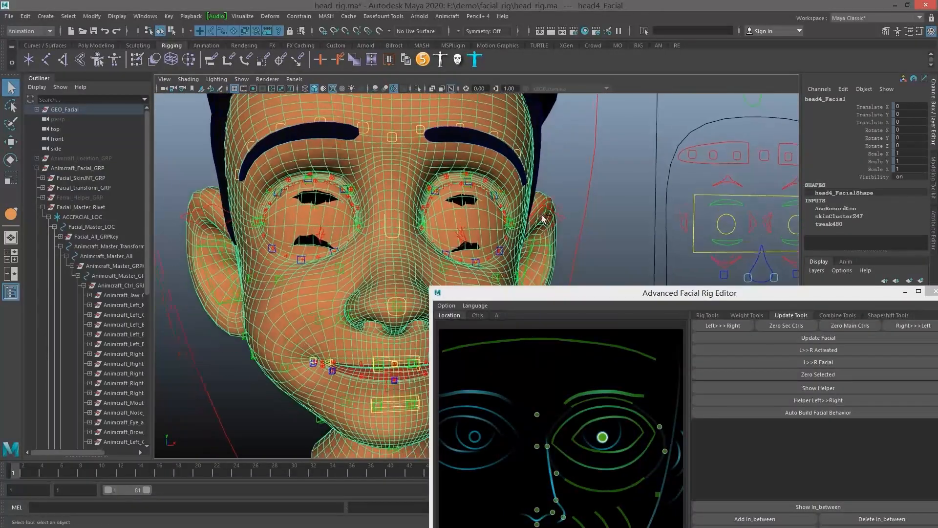
click(540, 214)
scroll(537, 215, down, 3)
alt+middle_drag(700, 223, 663, 205)
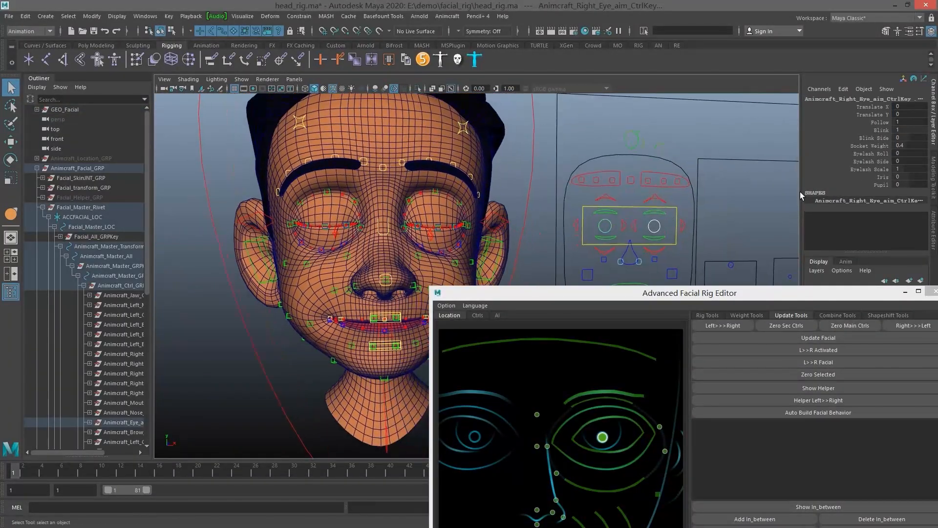
- Set the Blink of both eye aim controls to 0 and move the rig editor clear of the facial controls
click(881, 130)
middle_drag(572, 278, 541, 243)
drag(697, 298, 742, 196)
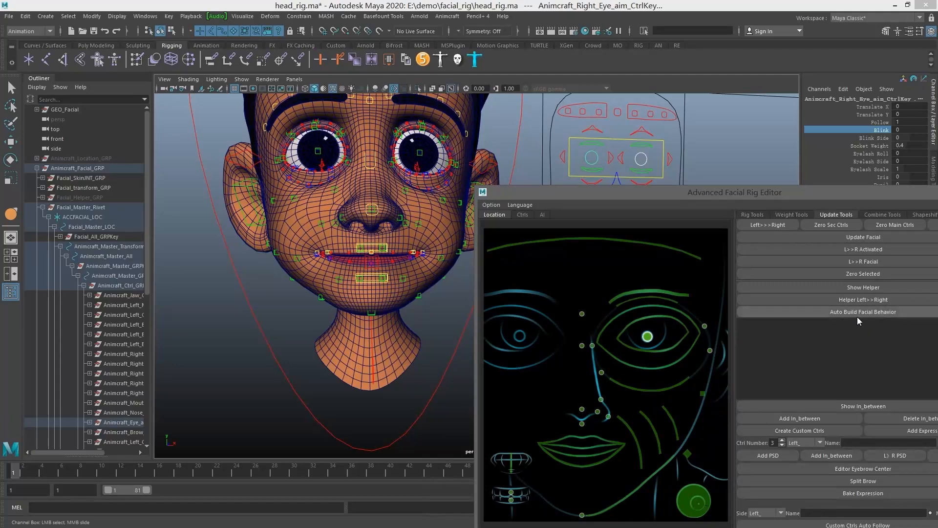
drag(660, 195, 723, 254)
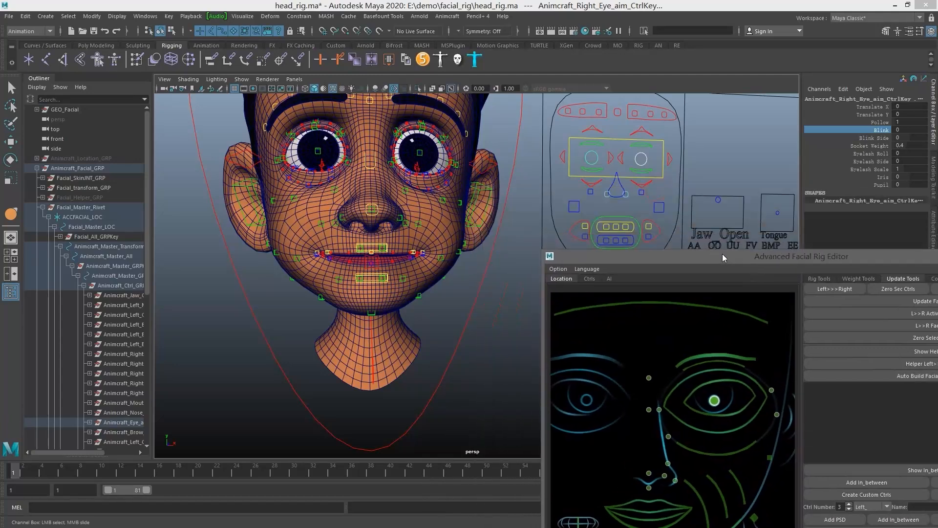
- Try moving the right mouth control to test the mouth corner, and undo the move
click(658, 233)
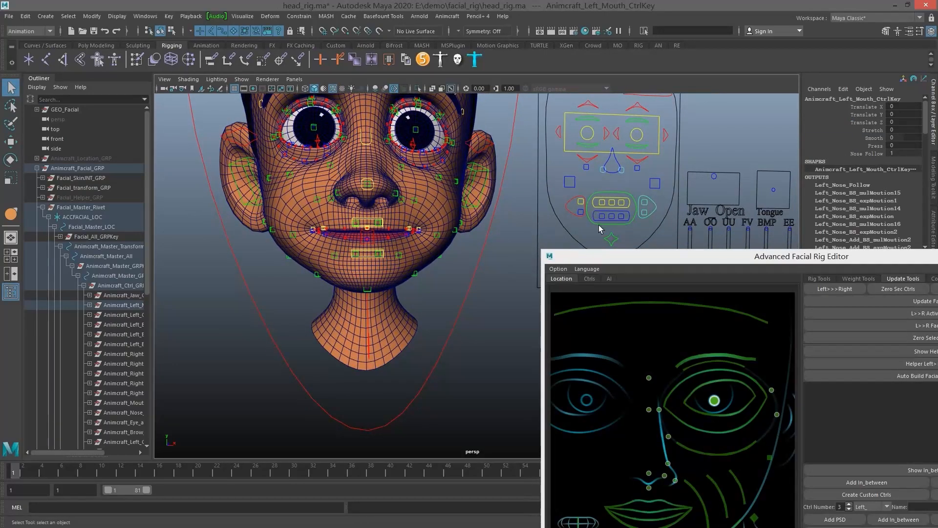
alt+middle_drag(424, 161, 429, 183)
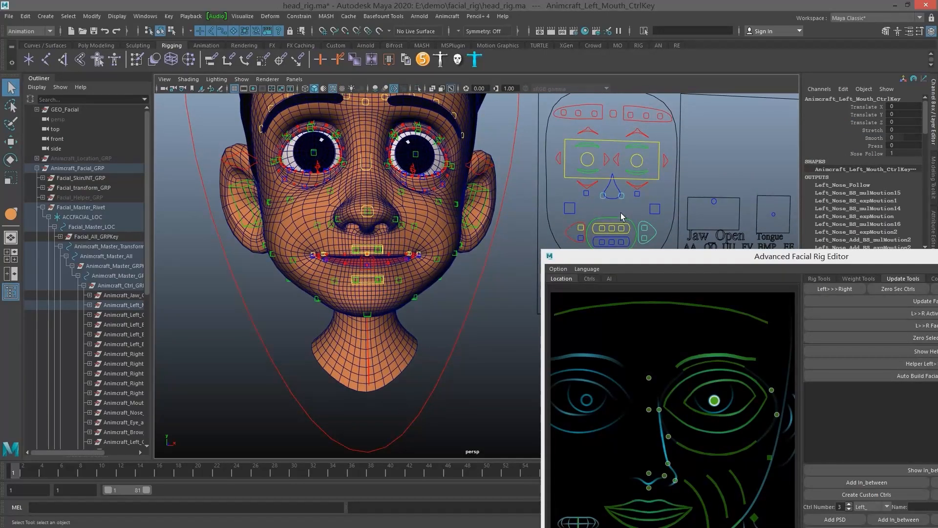
alt+middle_drag(621, 216, 621, 193)
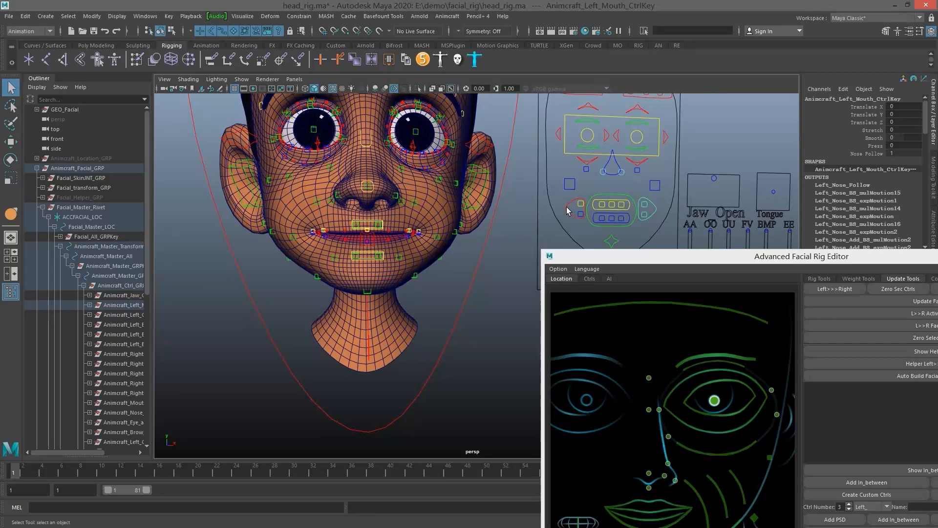
click(567, 209)
key(w)
drag(566, 209, 455, 153)
alt+drag(476, 228, 514, 178)
key(ctrl+z)
key(ctrl+z)
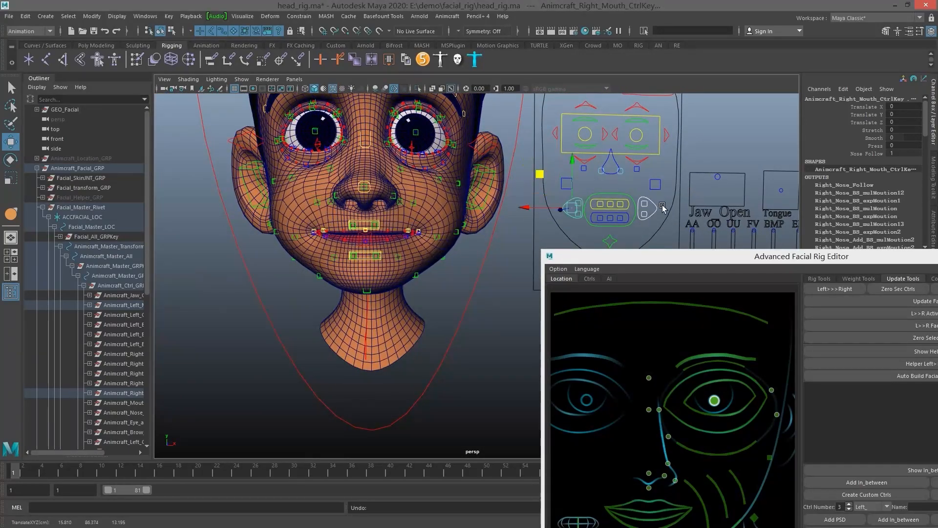
- Move the left mouth control outward to a Translate X of 1 and frame the stretched mouth corner
click(658, 207)
click(654, 210)
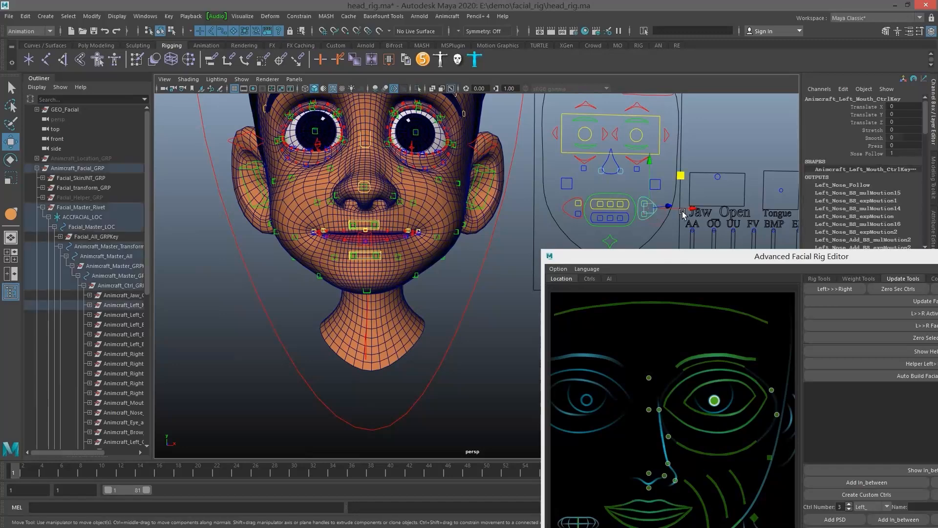
drag(694, 209, 806, 202)
alt+right_drag(452, 297, 508, 296)
alt+drag(508, 296, 481, 322)
key(q)
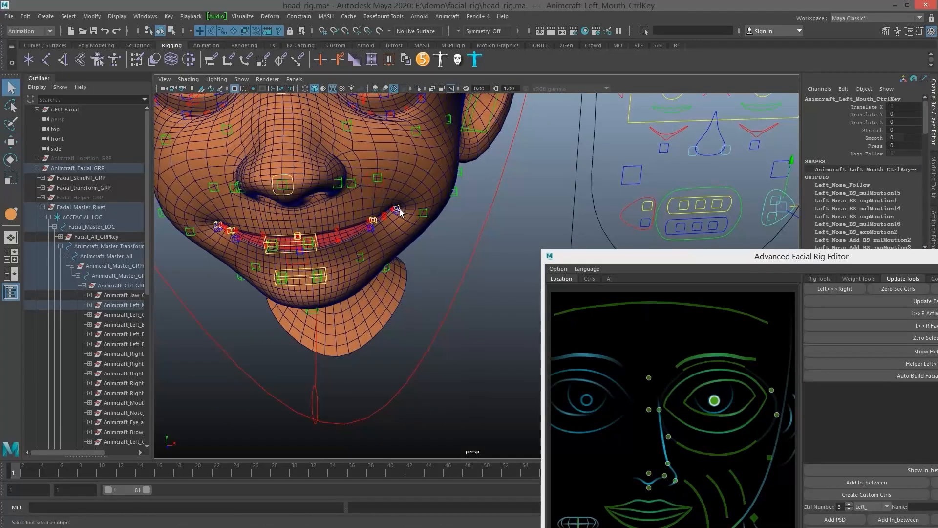
- Select the Left_Lip_Dn2_CtrlKey control at the left mouth corner and examine the corner's position on the cheek
click(398, 211)
click(410, 217)
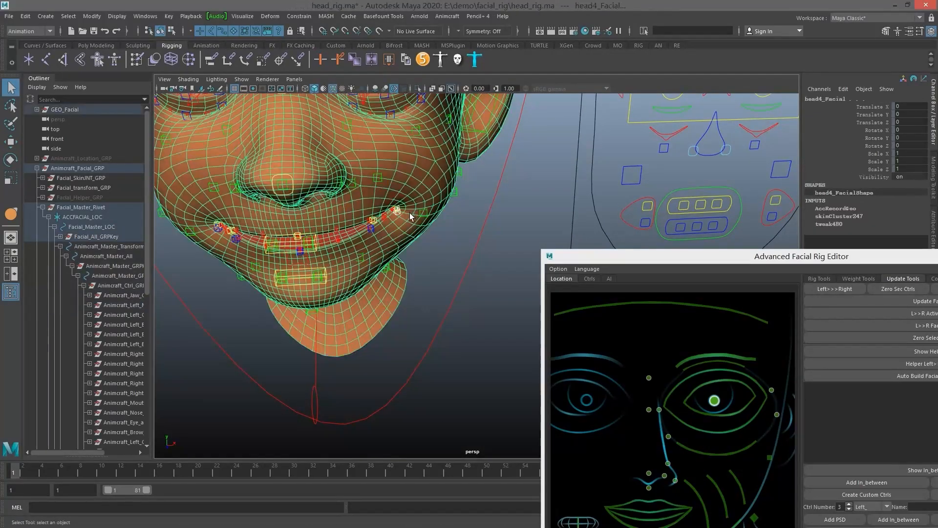
click(409, 219)
key(w)
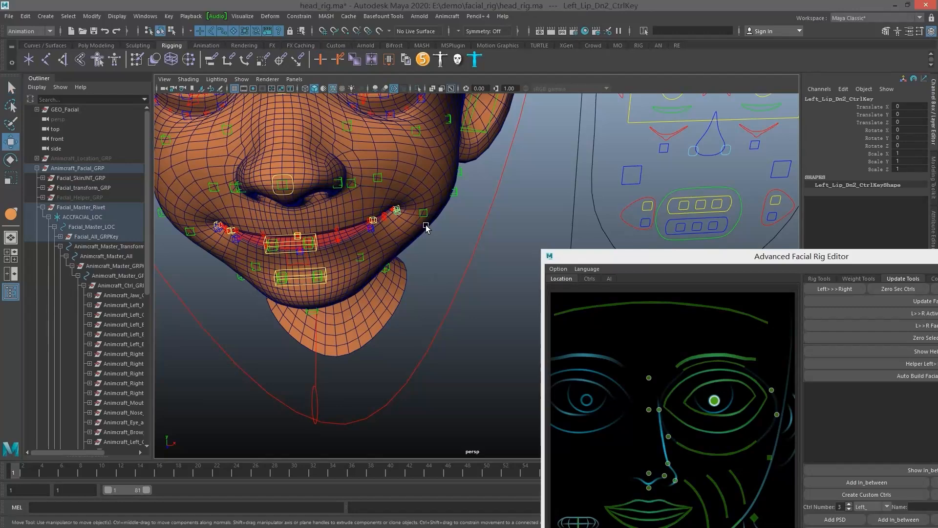
alt+drag(462, 235, 481, 220)
- Reset the left mouth control's Translate X to 0
scroll(488, 220, down, 2)
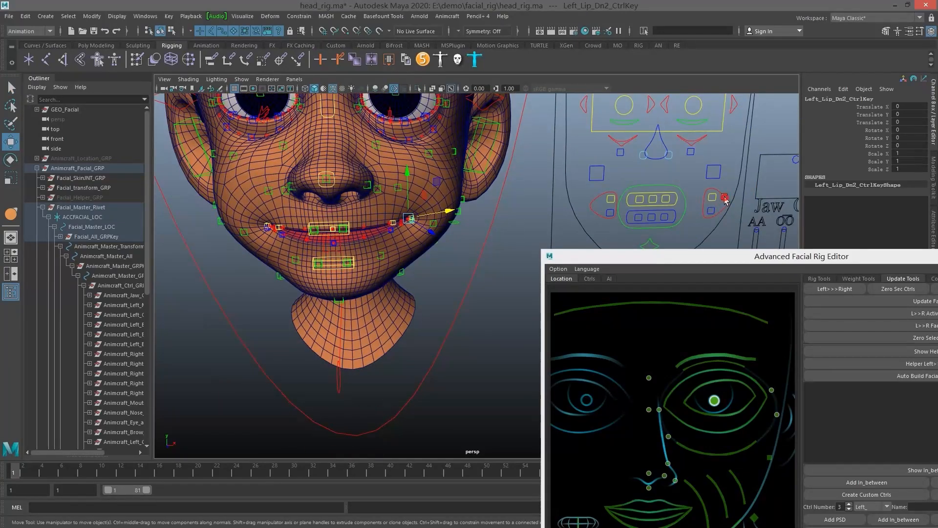
click(724, 197)
double_click(902, 107)
text(0)
key(Return)
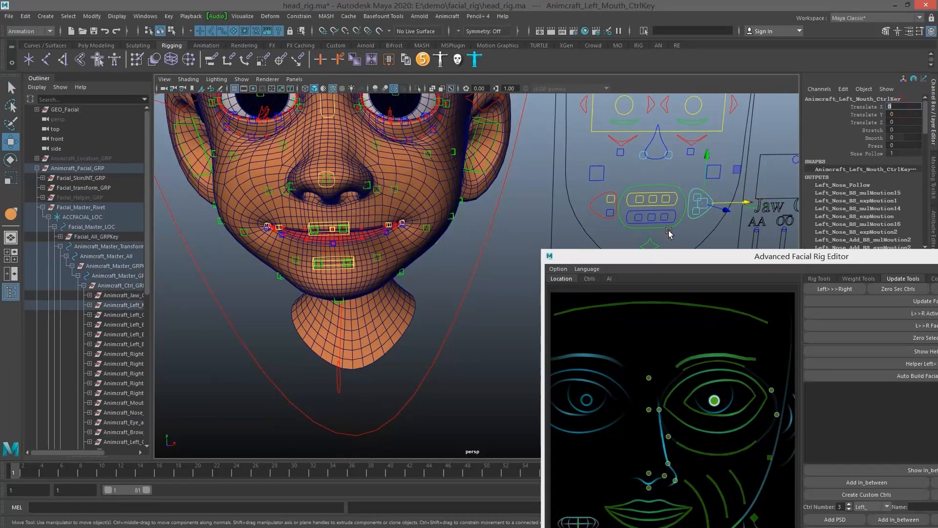
- Show the facial helpers again, move the rig editor clear of the mouth, and select the Mouth_UP helper
drag(727, 259, 699, 209)
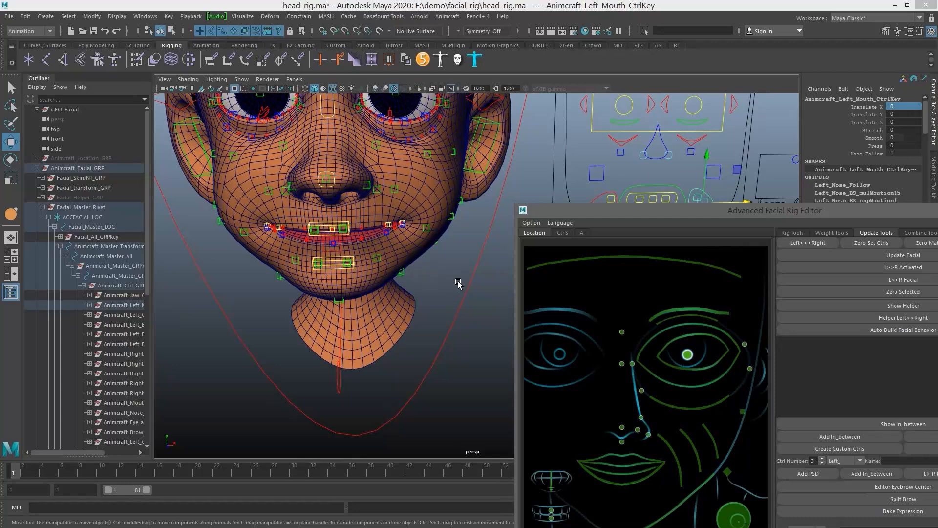
alt+drag(459, 285, 452, 293)
click(873, 293)
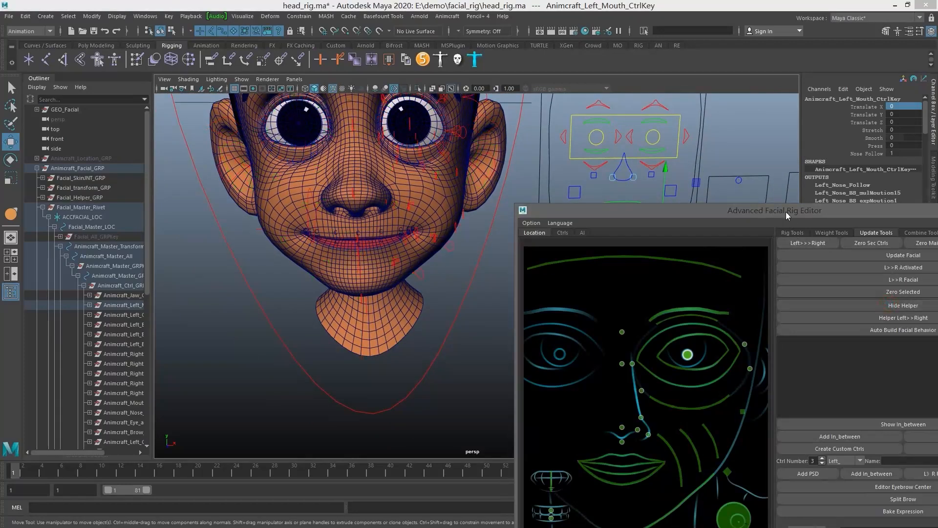
drag(786, 212, 839, 318)
alt+middle_drag(474, 231, 552, 245)
mouse_move(553, 244)
alt+mouse_down()
mouse_move(519, 212)
mouse_move(505, 216)
mouse_move(500, 258)
mouse_move(547, 256)
alt+mouse_up()
scroll(501, 230, up, 3)
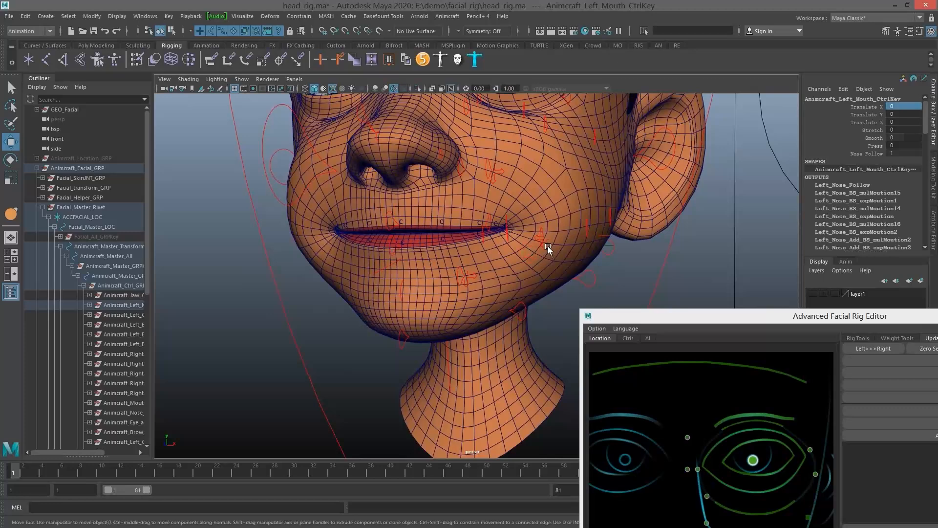
click(503, 174)
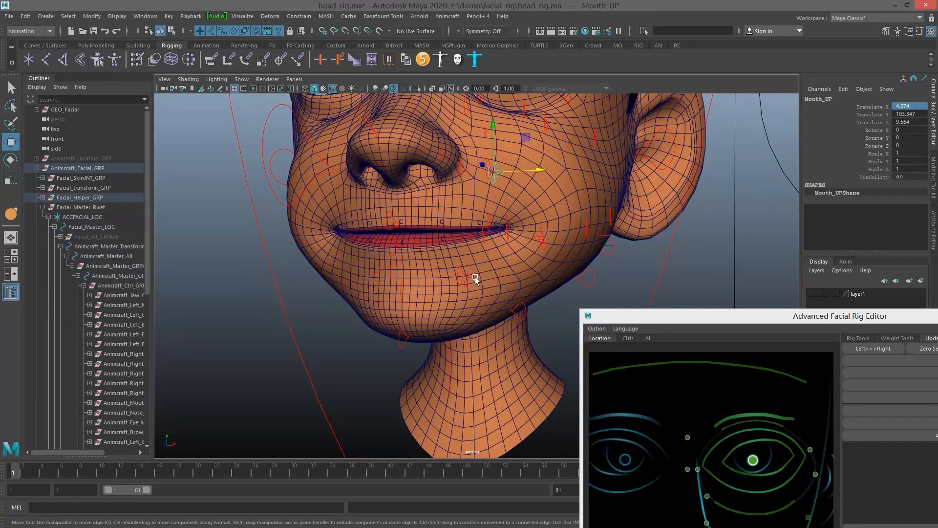
- Move the Mouth_LEFT helper outward to Translate X 7.089 and Z 7.795, and raise it to Translate Y 100.649
click(542, 238)
alt+drag(552, 259, 490, 251)
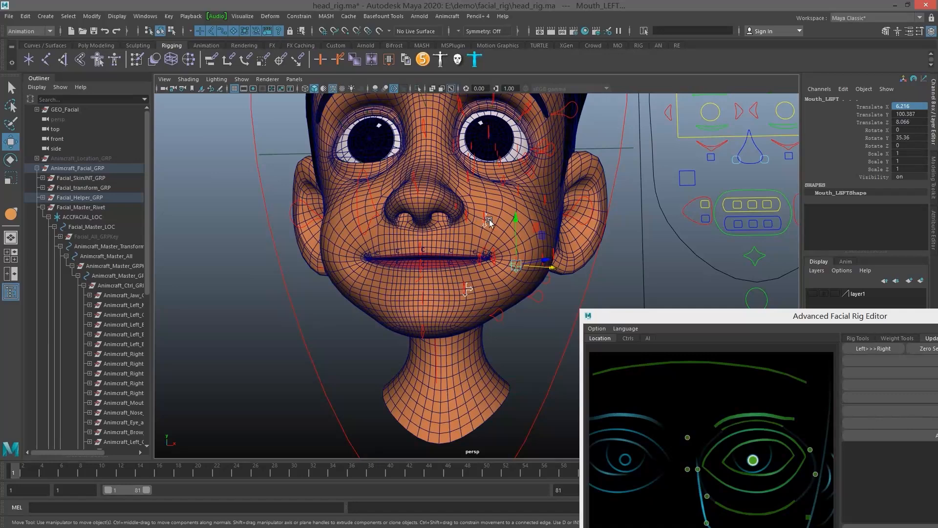
alt+drag(488, 225, 552, 288)
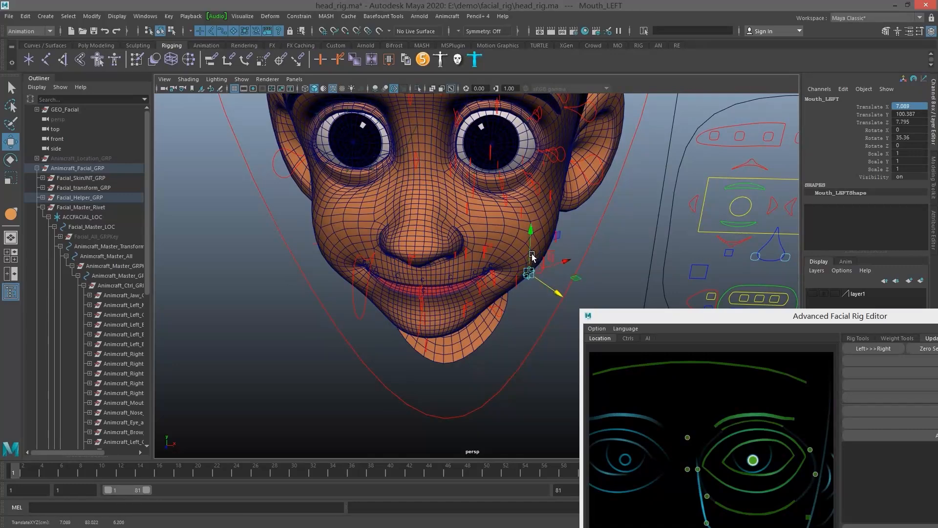
drag(532, 256, 568, 210)
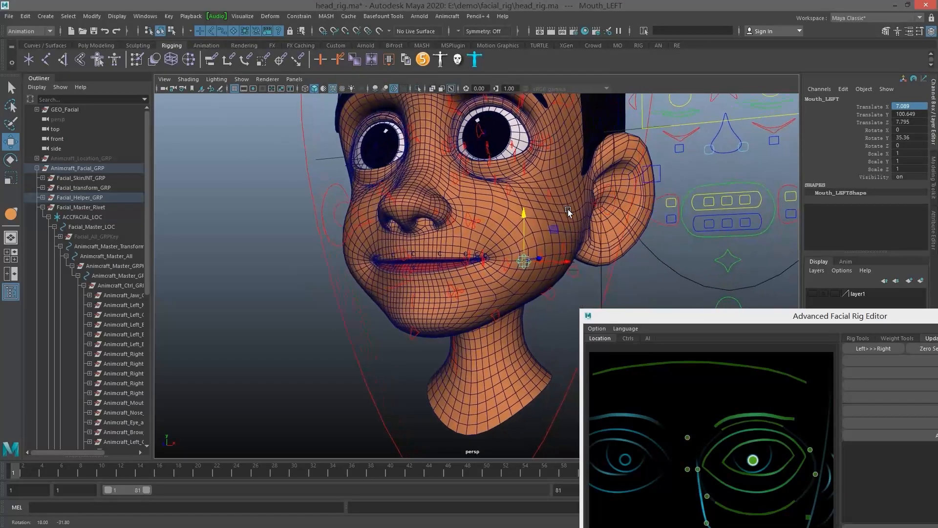
- Auto-build the facial behavior from the adjusted Mouth_LEFT helper, keeping the rig editor clear of the face controls
drag(772, 314, 767, 212)
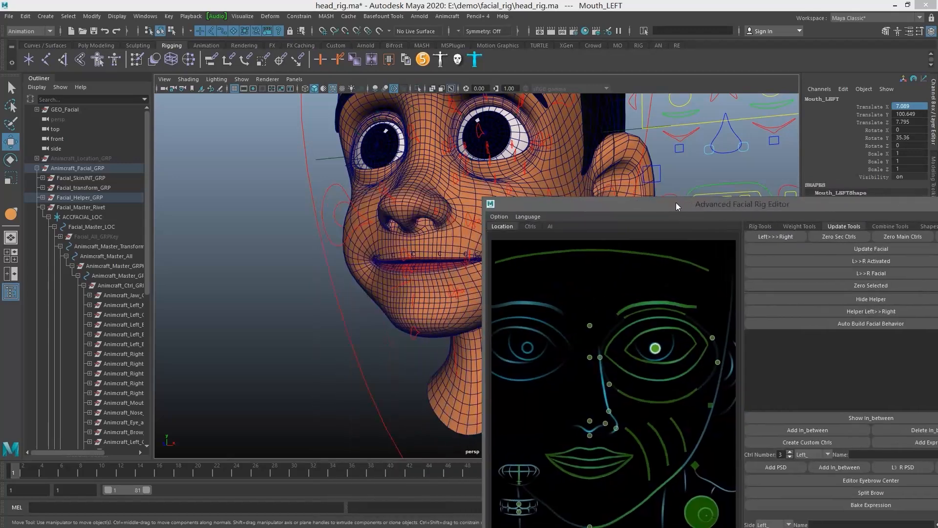
click(878, 323)
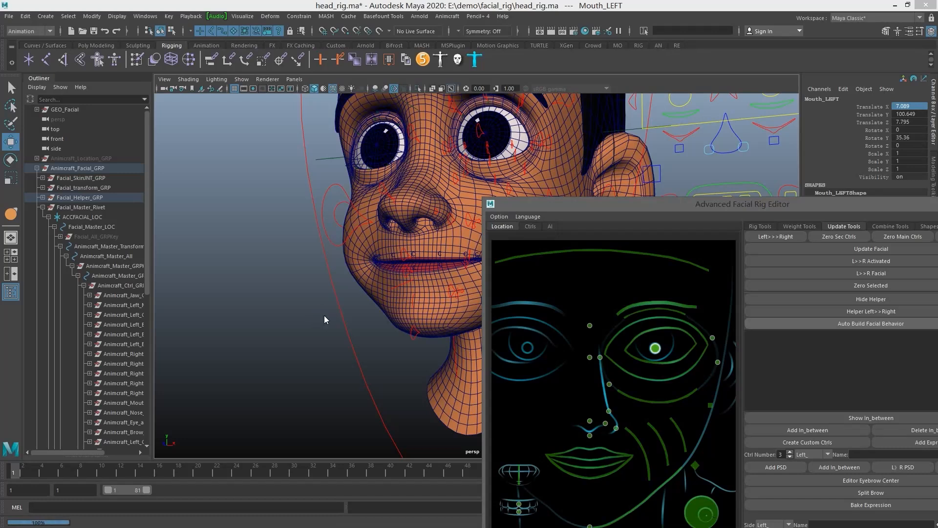
drag(579, 207, 626, 324)
- Test the left mouth control at Translate X 1 and Y 1, examine the corner from the side, and undo the move
alt+drag(622, 240, 704, 223)
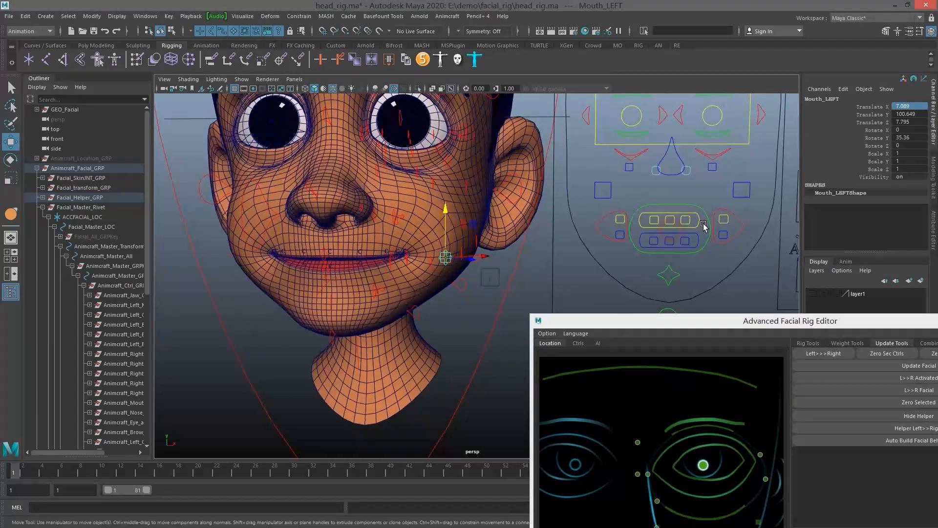
click(744, 223)
drag(766, 194, 920, 170)
alt+drag(474, 246, 633, 225)
key(ctrl+z)
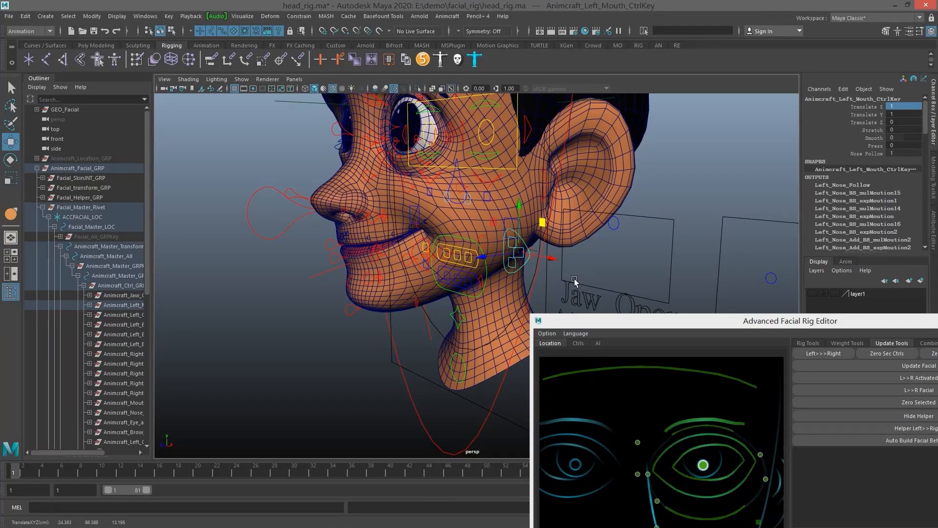
alt+drag(569, 283, 451, 253)
key(ctrl+z)
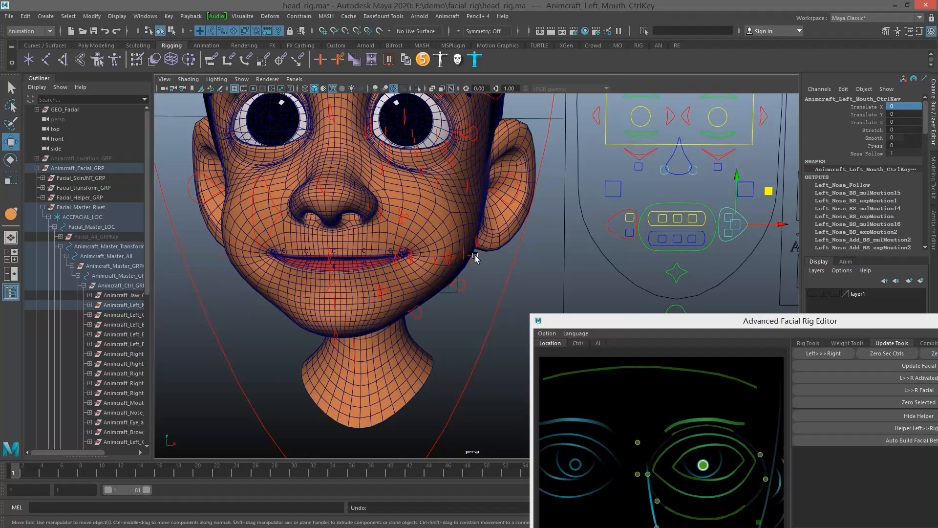
- Adjust the MouthCorner_Center_TS locator's depth to a Translate Z of 0.383
click(475, 256)
alt+drag(475, 256, 445, 260)
alt+right_drag(445, 260, 399, 260)
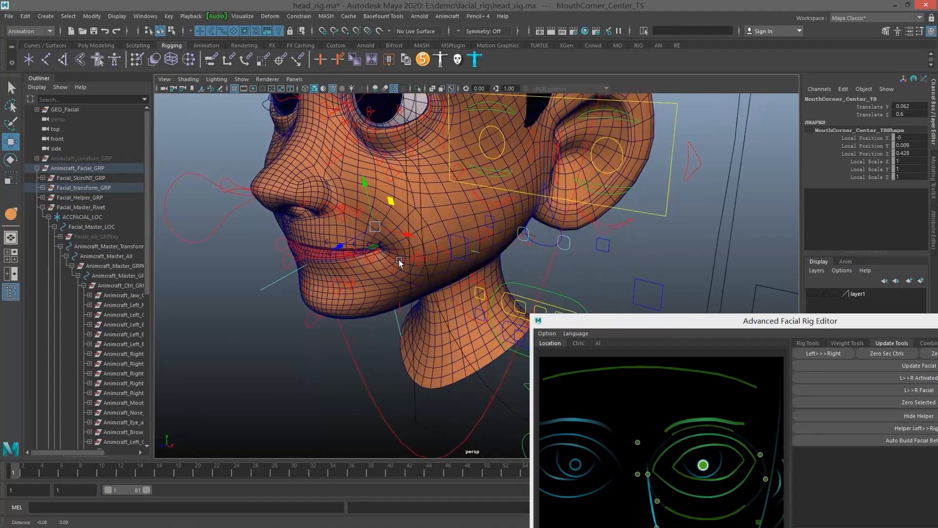
alt+drag(399, 260, 420, 248)
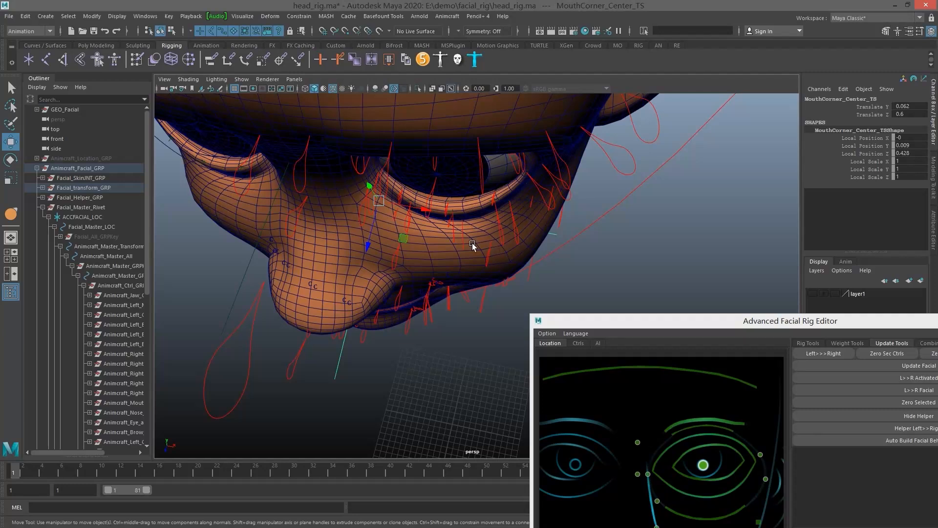
alt+drag(472, 242, 378, 200)
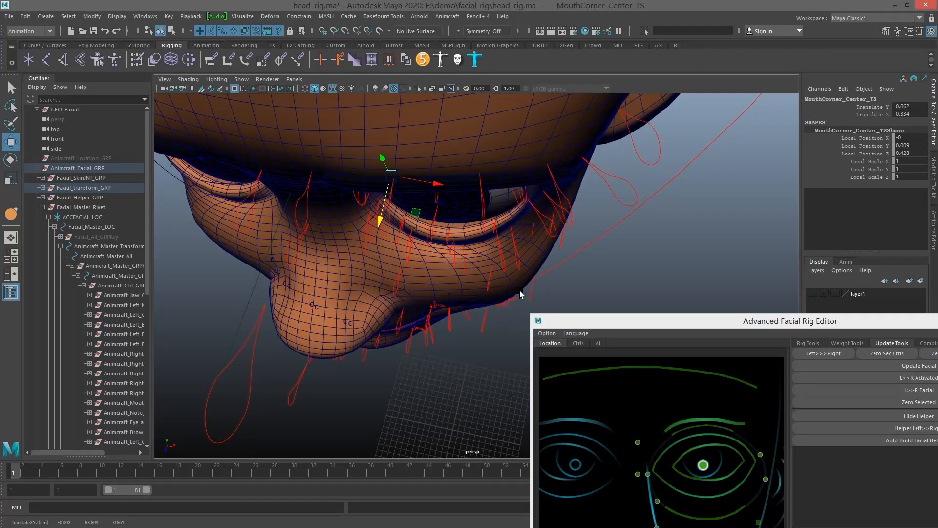
mouse_move(383, 211)
mouse_down()
mouse_move(384, 220)
mouse_move(383, 212)
mouse_up()
- Auto-build the facial behavior again with the adjusted MouthCorner_Center_TS locator
drag(869, 326, 819, 255)
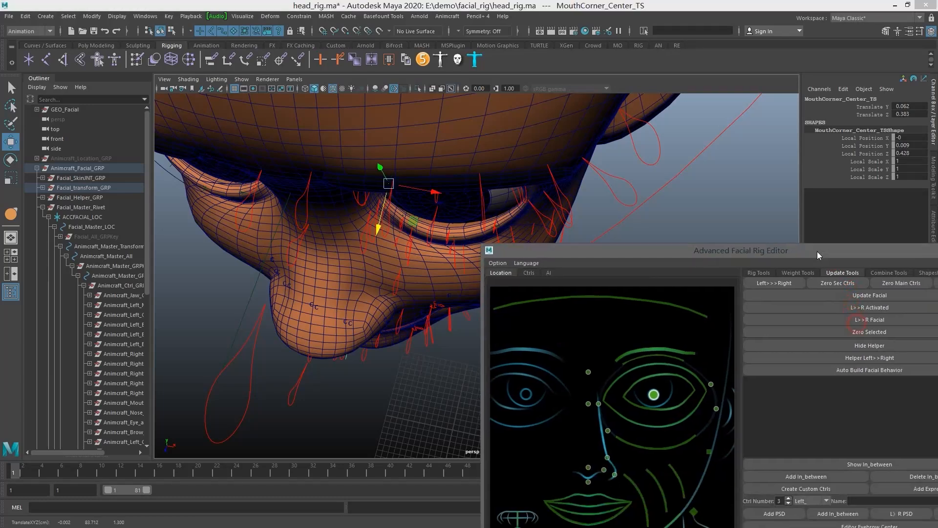
click(869, 370)
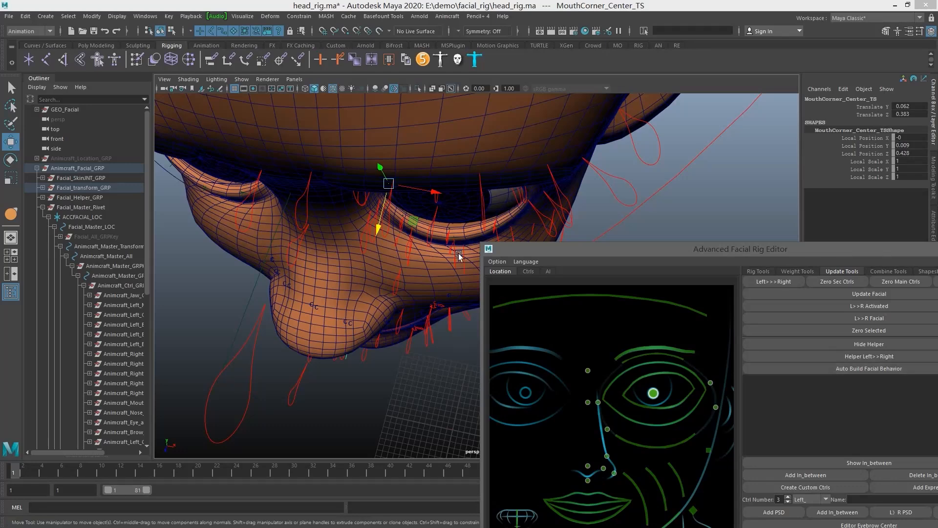
alt+drag(455, 271, 464, 215)
drag(650, 252, 720, 341)
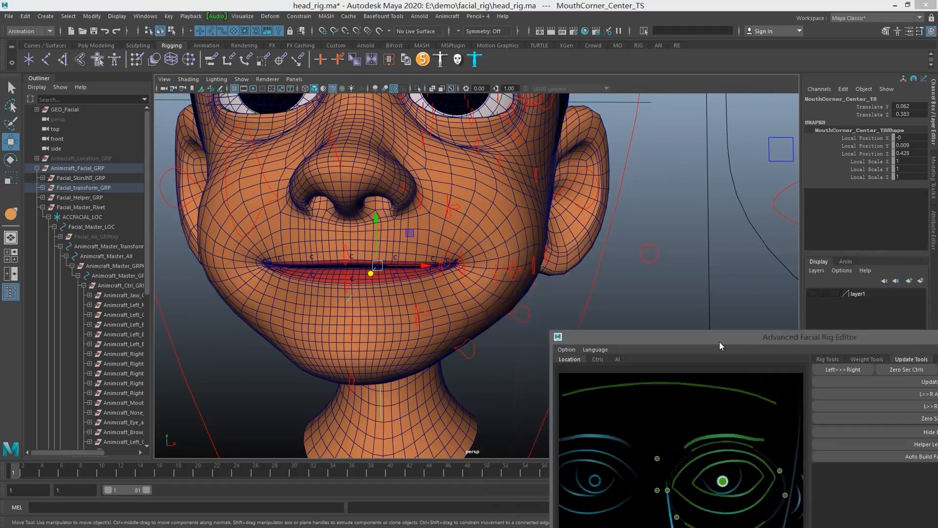
- Recheck the left mouth corner's motion by moving its control up and outward, and undo the test
alt+right_drag(768, 259, 733, 243)
alt+middle_drag(733, 243, 670, 249)
alt+drag(671, 248, 660, 250)
click(563, 252)
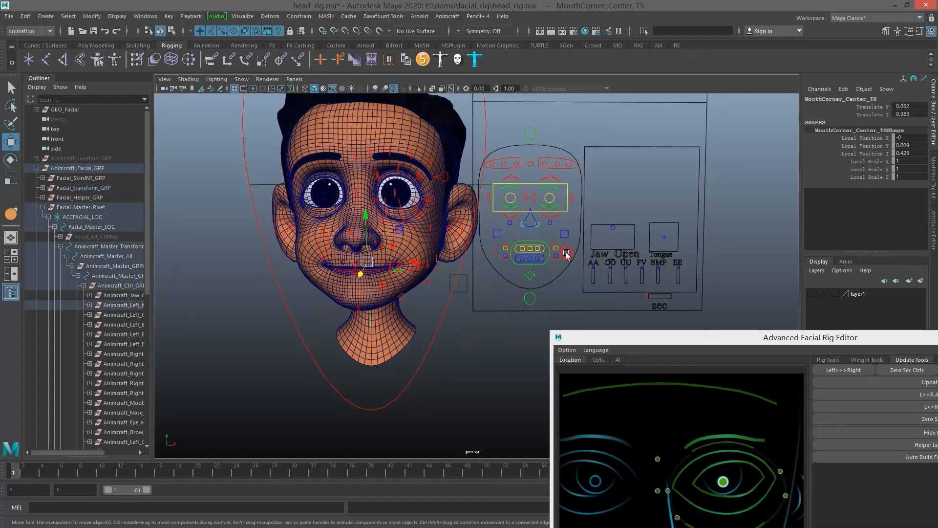
drag(591, 221, 627, 214)
key(ctrl+z)
key(ctrl+z)
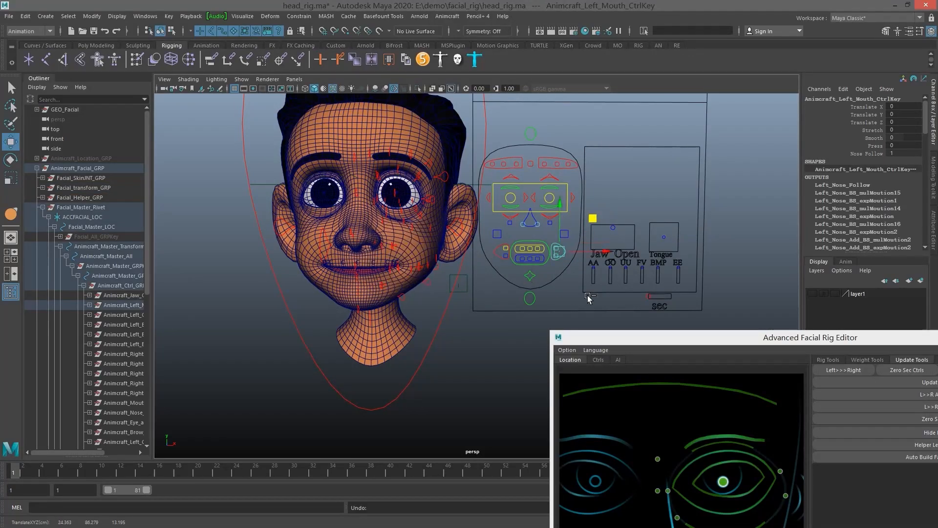
- Hide the facial helpers and move the rig editor clear of the face control board
drag(819, 327, 719, 238)
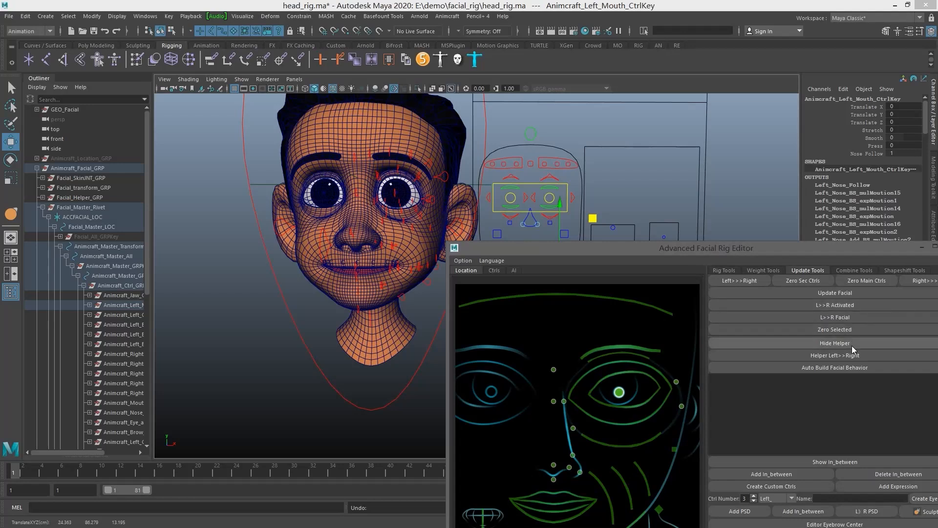
click(853, 344)
drag(643, 255, 767, 310)
- Add the right mouth control to the selection and test moving both mouth corners together
key(q)
shift+click(517, 253)
alt+drag(517, 253, 526, 256)
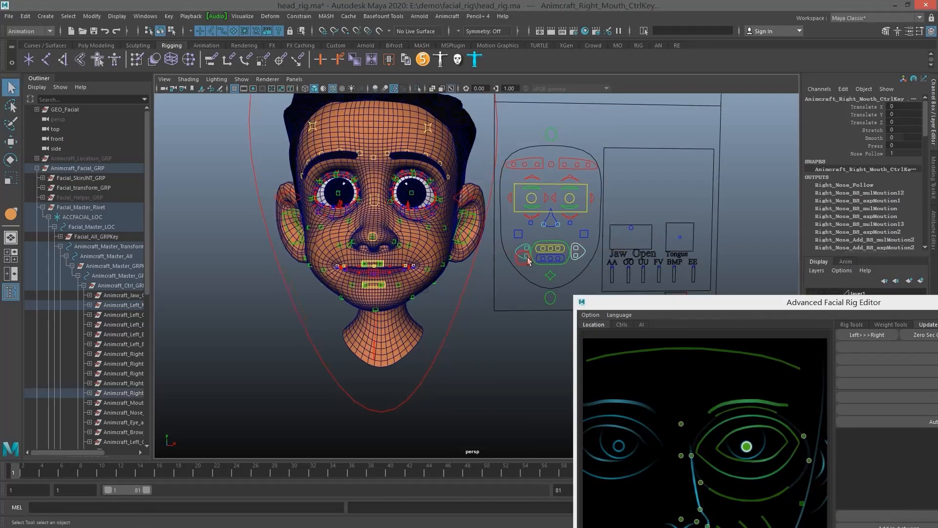
key(w)
drag(490, 219, 437, 198)
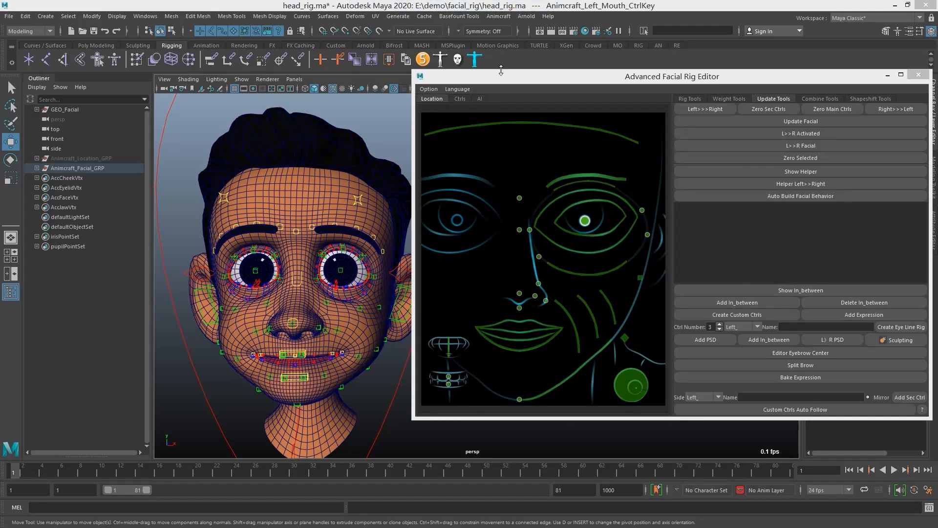
- Set the left eye aim control's Blink to 0.7 and frame the partly closed left eye
drag(528, 86, 635, 204)
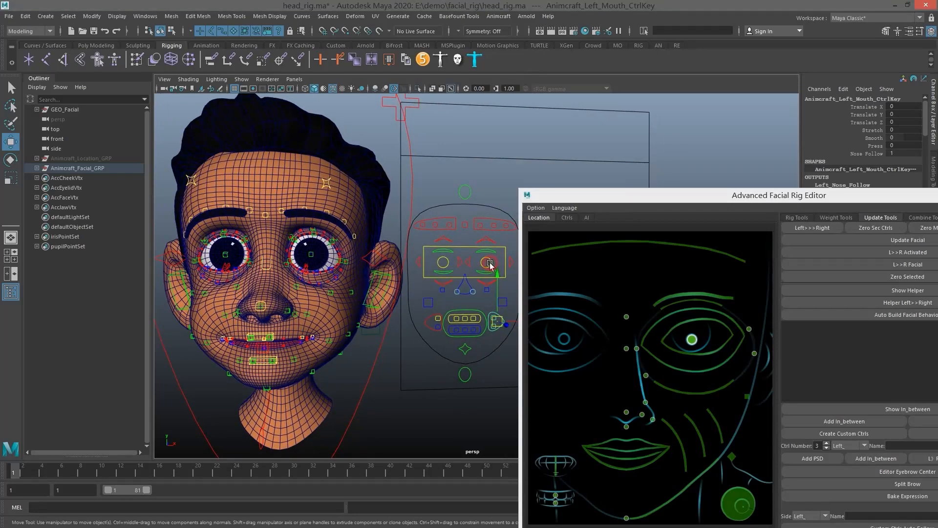
click(492, 263)
click(879, 130)
scroll(318, 273, up, 5)
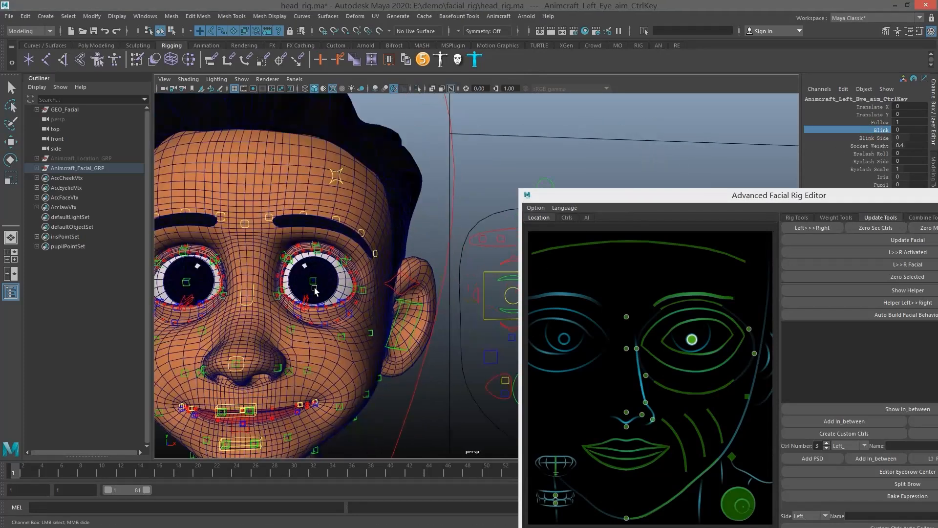
middle_drag(314, 286, 369, 296)
scroll(367, 305, up, 4)
scroll(315, 265, up, 2)
alt+middle_drag(314, 264, 343, 314)
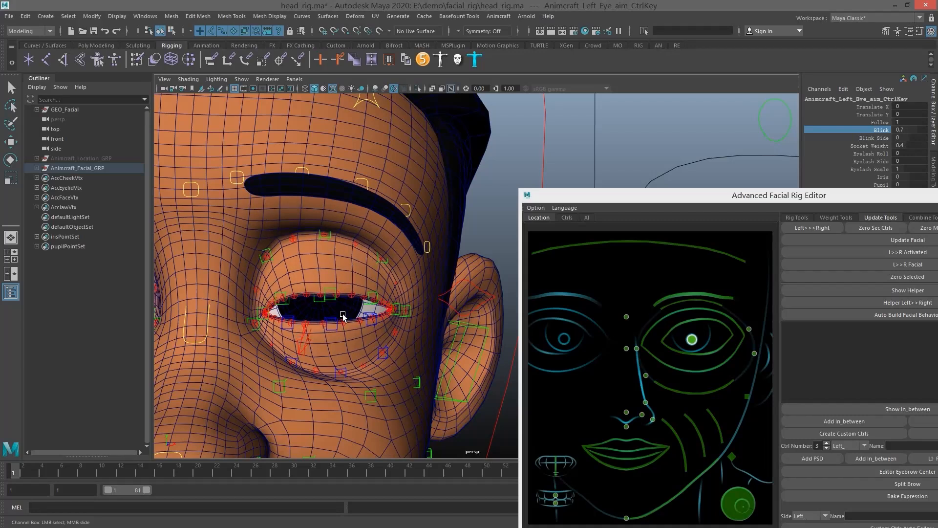
- Raise the middle upper-lid control, Left_UpLid2_CtrlKey, to a Translate Y of 1.065
click(330, 295)
key(w)
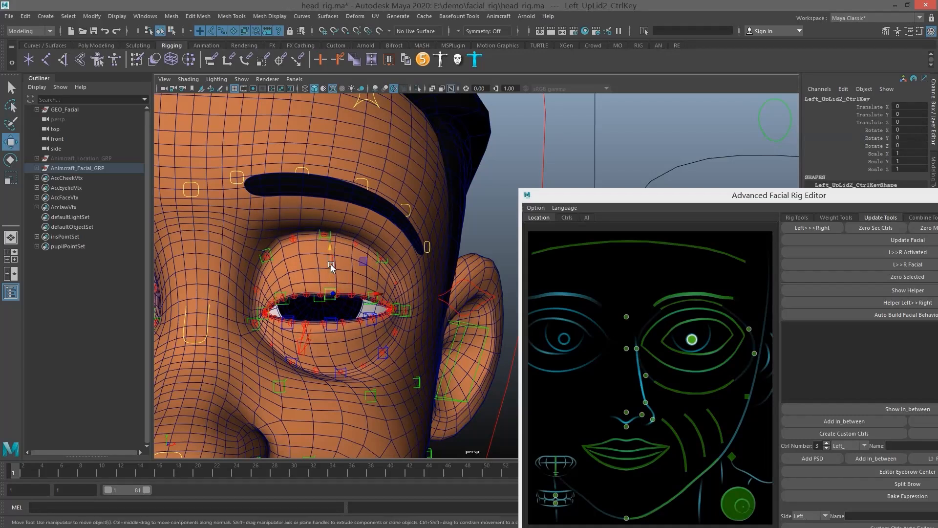
drag(330, 265, 333, 238)
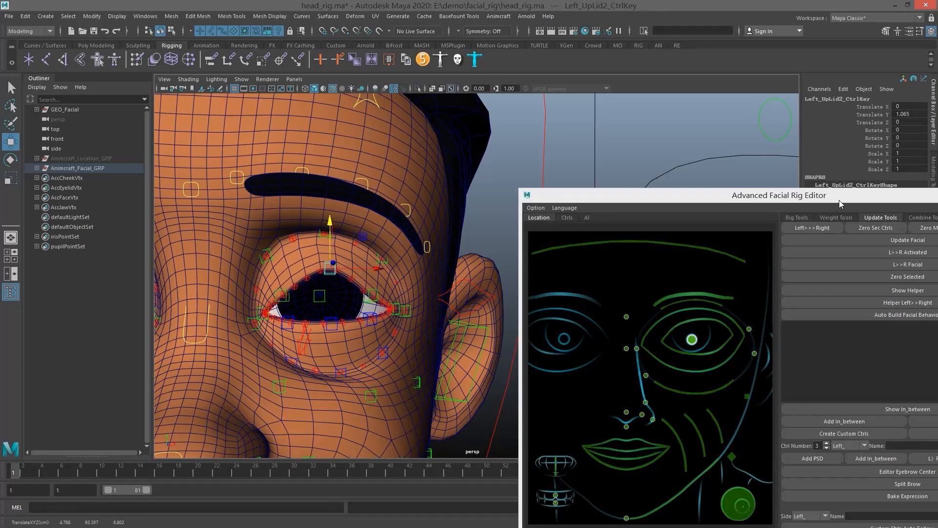
- Add an in-between shape to the left eye blink at 0.7 from the raised upper-lid pose
drag(839, 201, 742, 224)
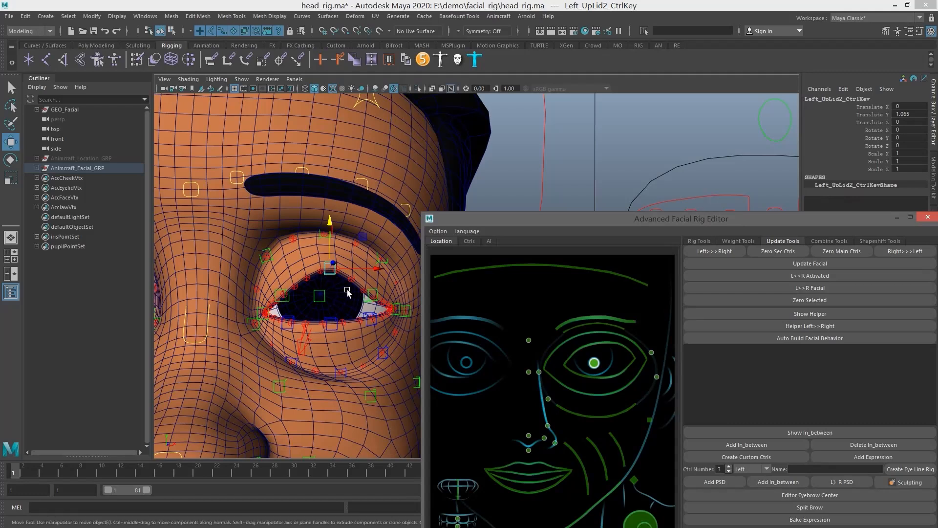
click(747, 444)
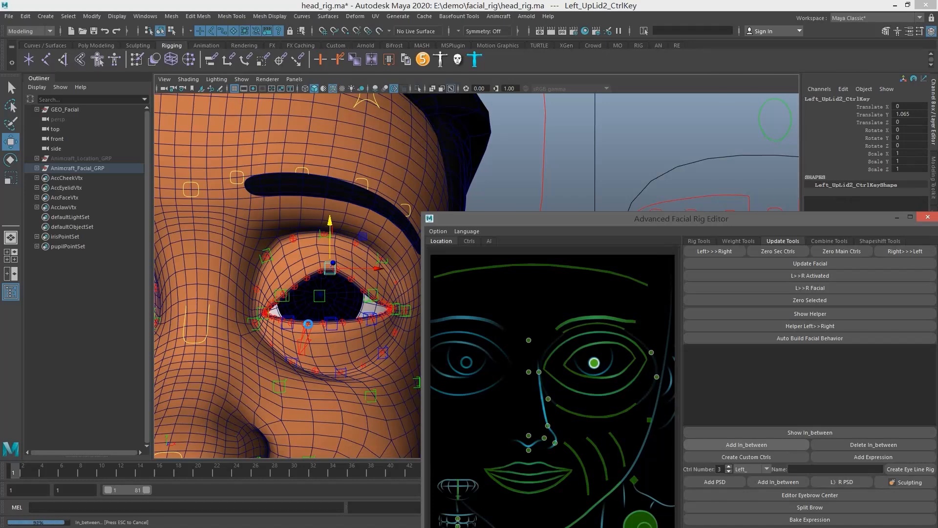
drag(573, 222, 601, 335)
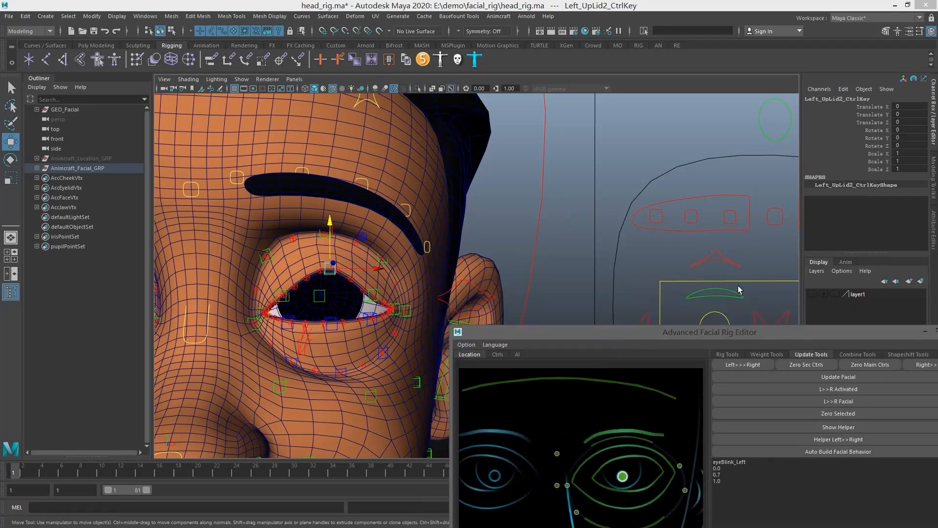
- Vary the left eye aim control's Blink value to examine how the lid passes through the in-between shape
scroll(704, 266, down, 3)
click(703, 267)
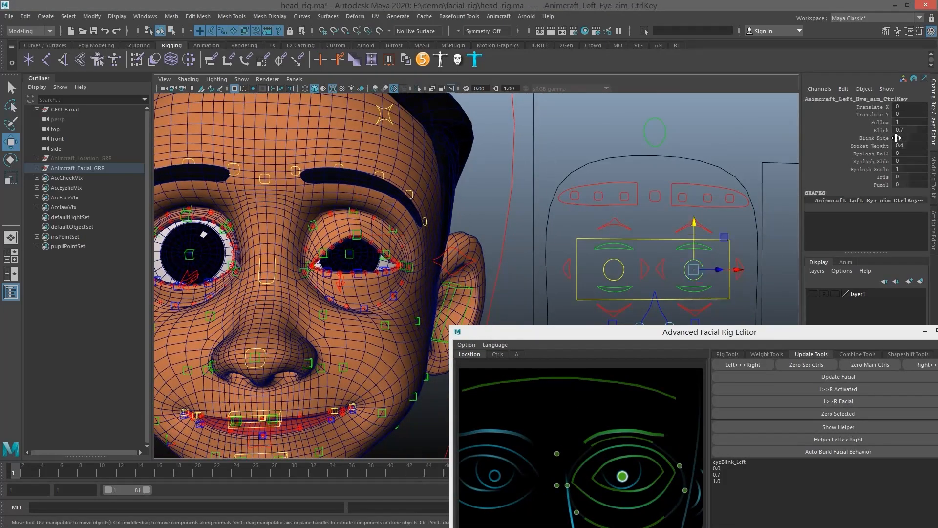
click(879, 130)
middle_drag(634, 226, 698, 234)
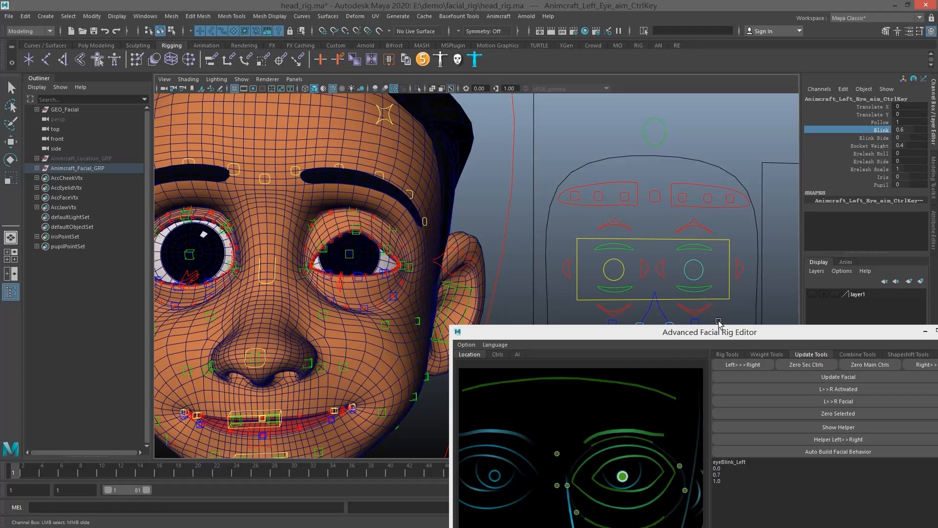
- Set the left eye aim control's Blink to 0.4 with the in-between list in view
drag(747, 333, 723, 216)
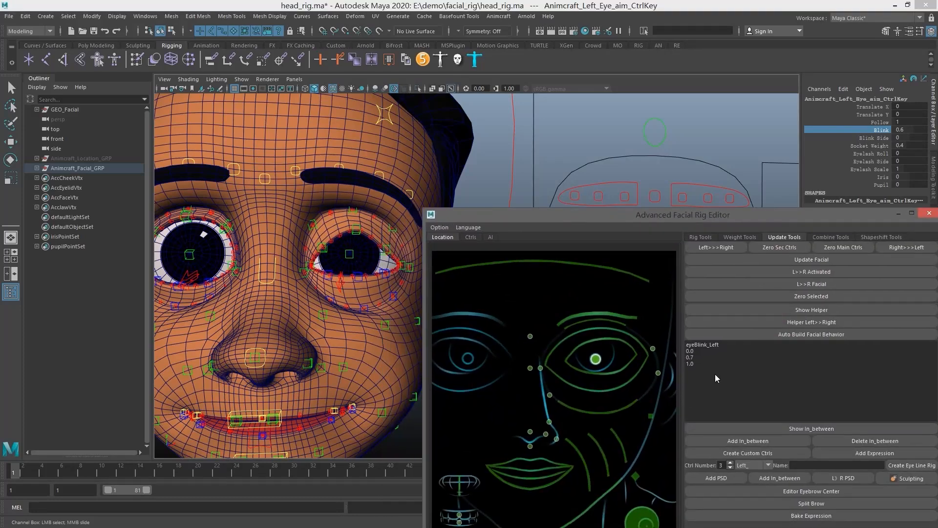
click(693, 351)
click(908, 129)
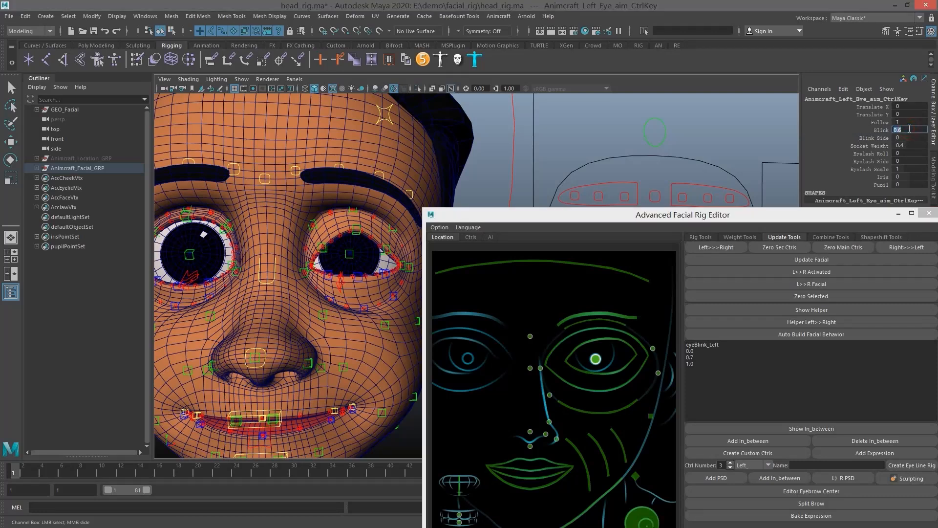
key(Return)
- Lower the inner upper-lid control of the left eye, Left_UpLid1_CtrlKey, to Translate X 0.056 and Translate Y -0.646
alt+middle_drag(364, 254, 362, 275)
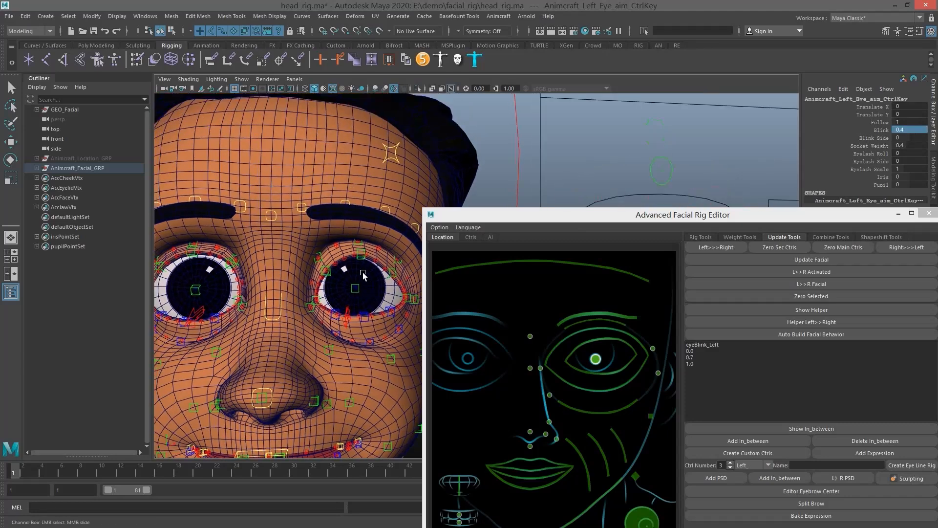
alt+right_drag(362, 275, 353, 267)
key(w)
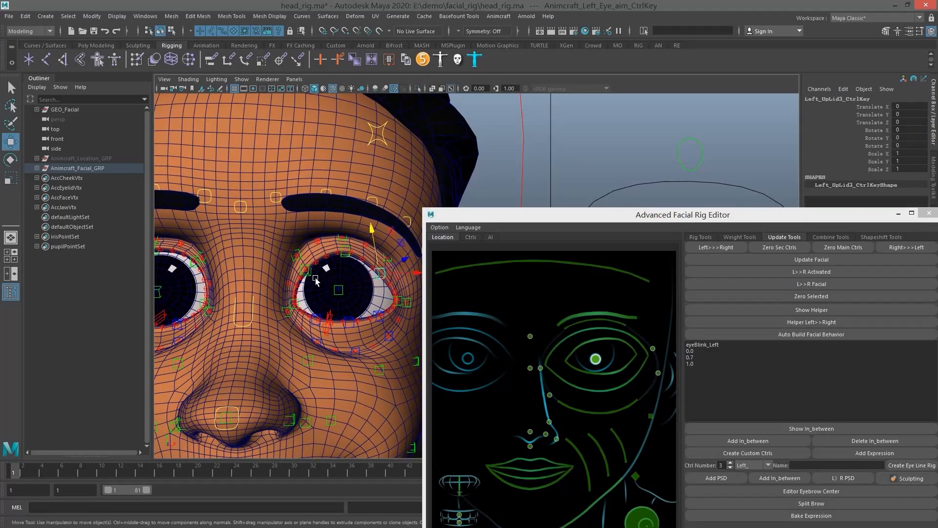
click(317, 271)
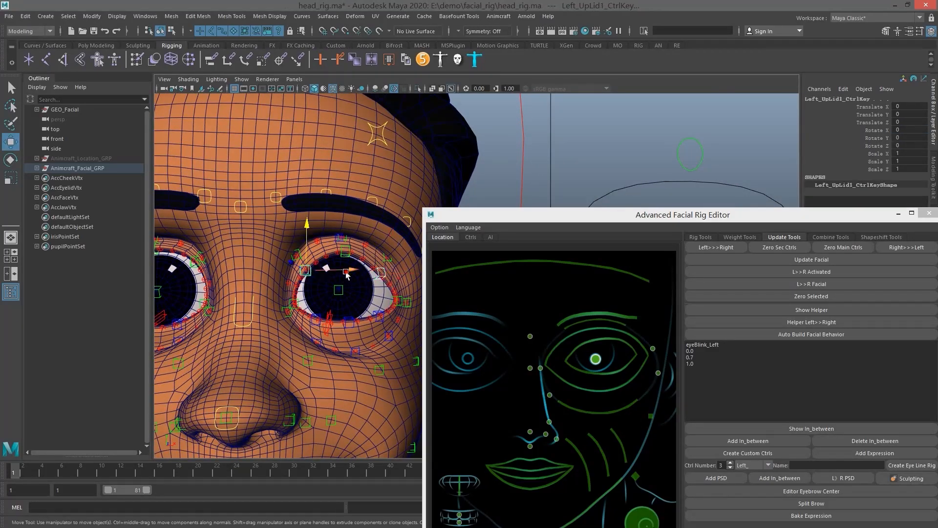
alt+drag(327, 267, 320, 274)
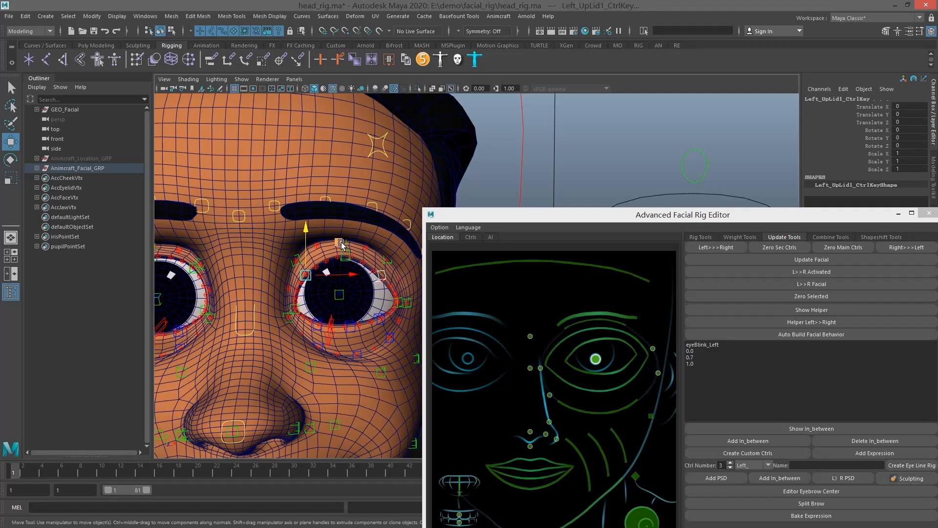
drag(341, 242, 344, 258)
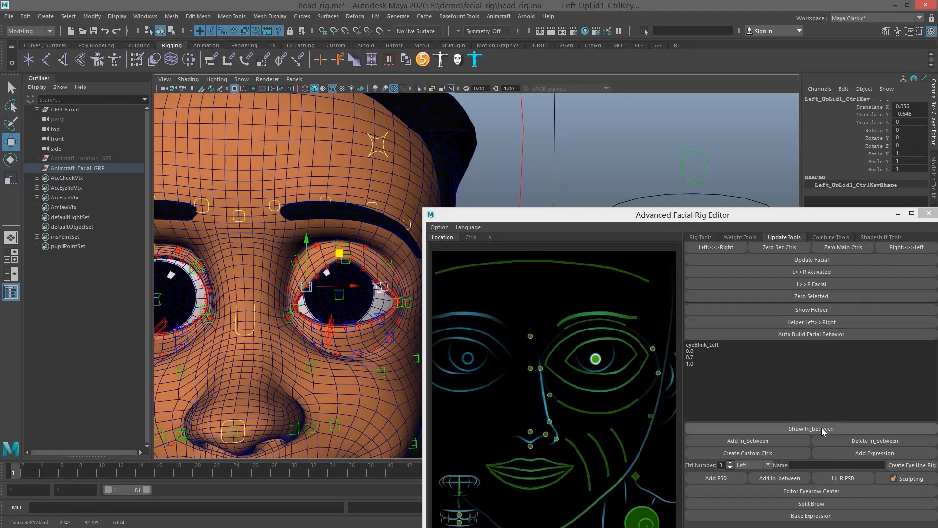
- Add an in-between shape at 0.4 to the left eye blink and delete it again from the in-between list
click(785, 439)
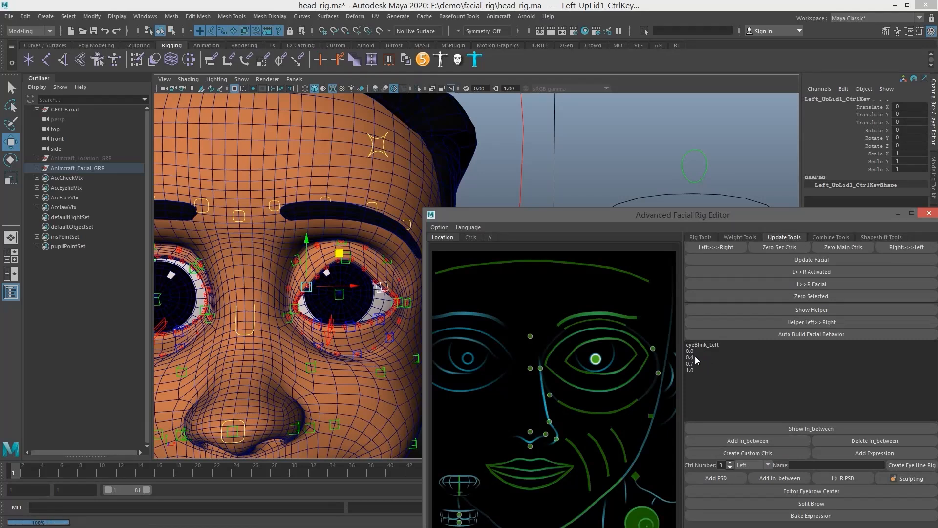
click(693, 356)
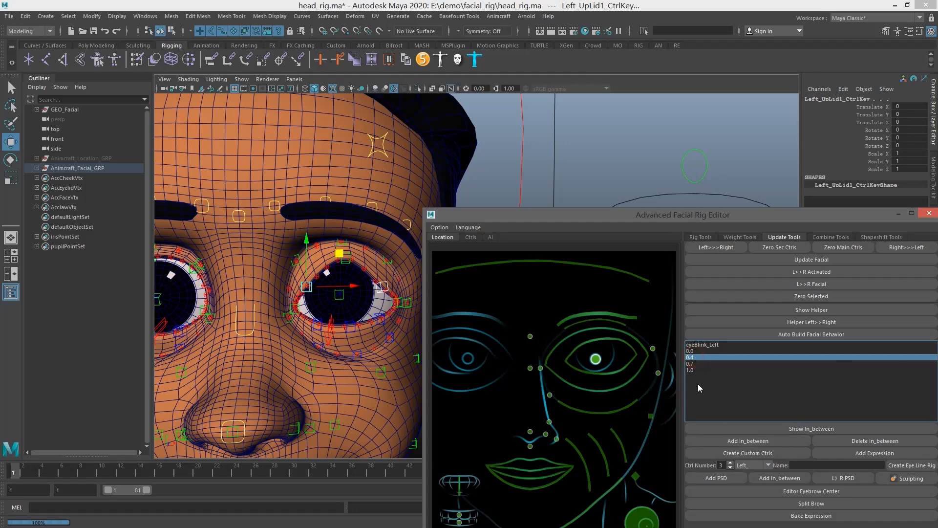
click(869, 439)
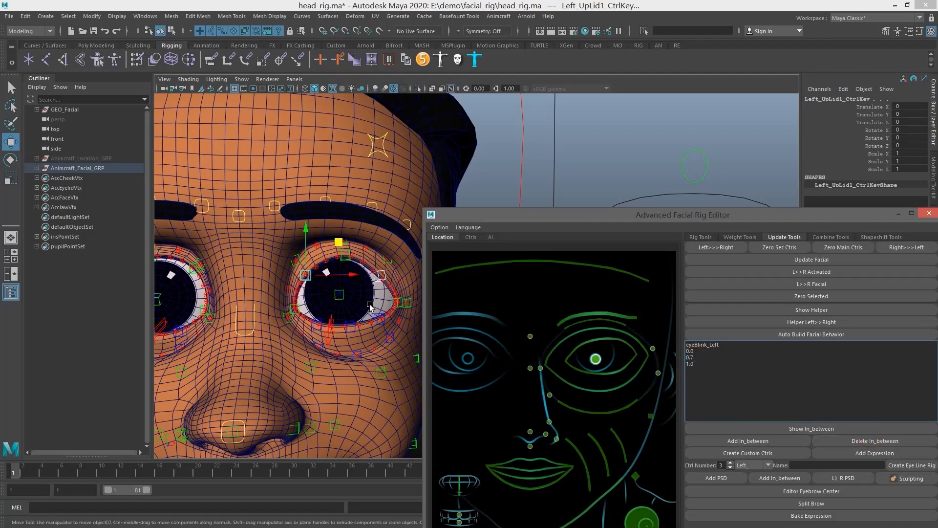
- Vary the left eye aim control's Blink value to examine the lid motion, finishing at 0
drag(579, 205, 611, 264)
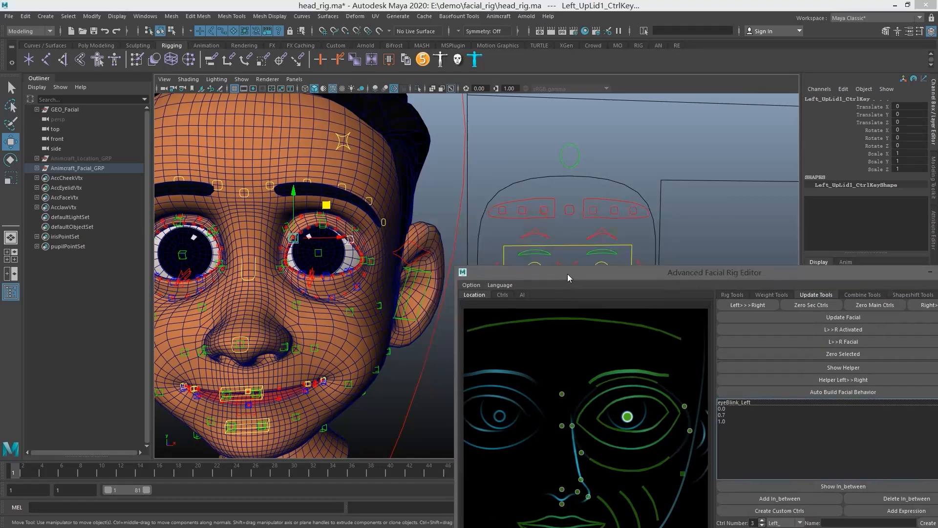
click(605, 259)
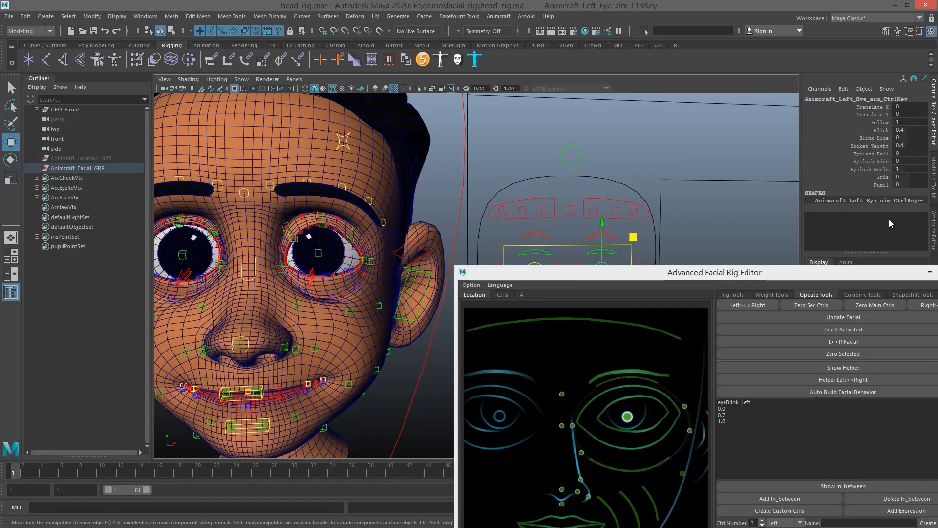
click(883, 130)
middle_drag(693, 216, 742, 273)
middle_drag(677, 217, 586, 225)
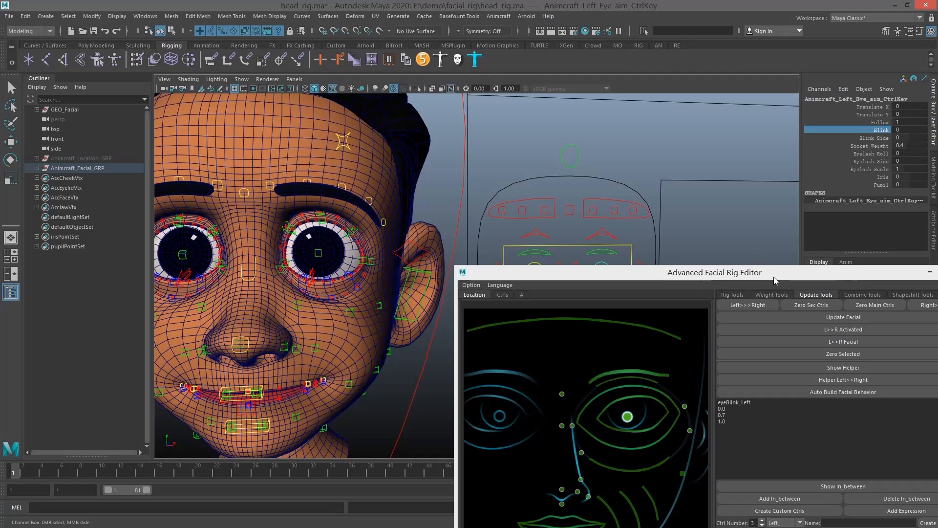
- Close and reopen the Advanced Facial Rig Editor, showing its update tools with the face controls left uncovered
drag(773, 276, 424, 268)
click(611, 266)
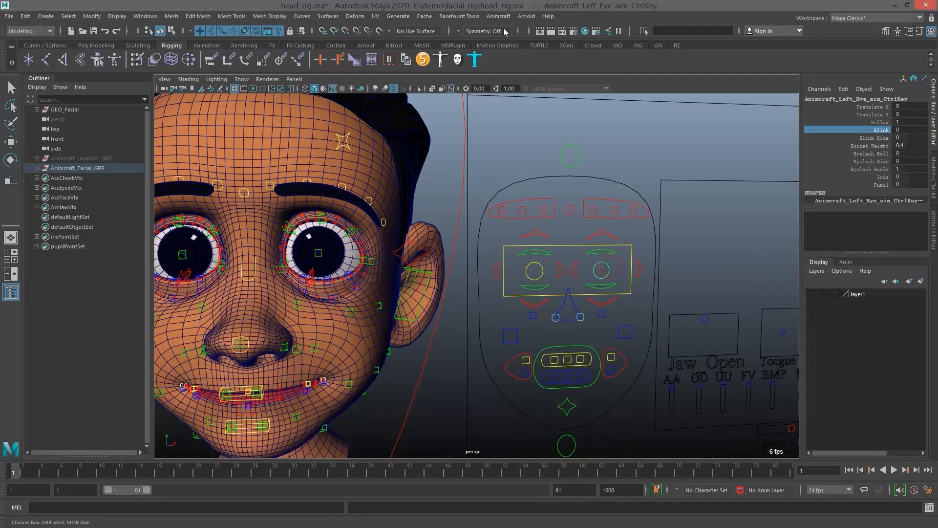
click(498, 16)
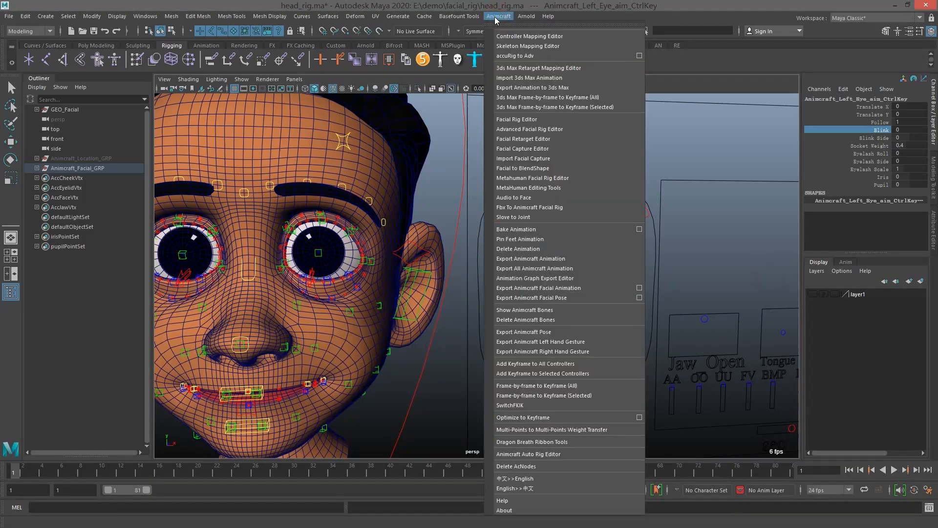
click(547, 128)
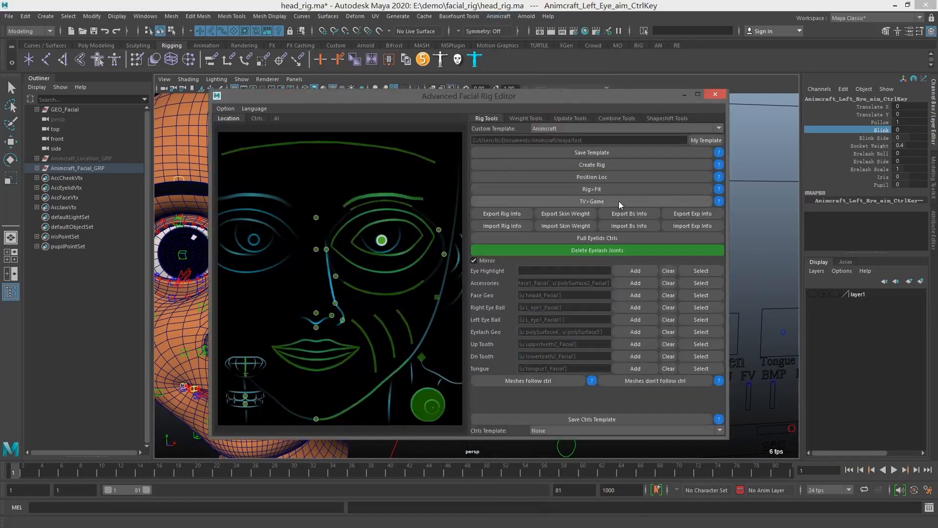
click(571, 119)
drag(559, 97, 702, 299)
- Set the left eye aim control's Blink to 1 and list the in-between shapes of the left eye blink
middle_drag(567, 176, 717, 180)
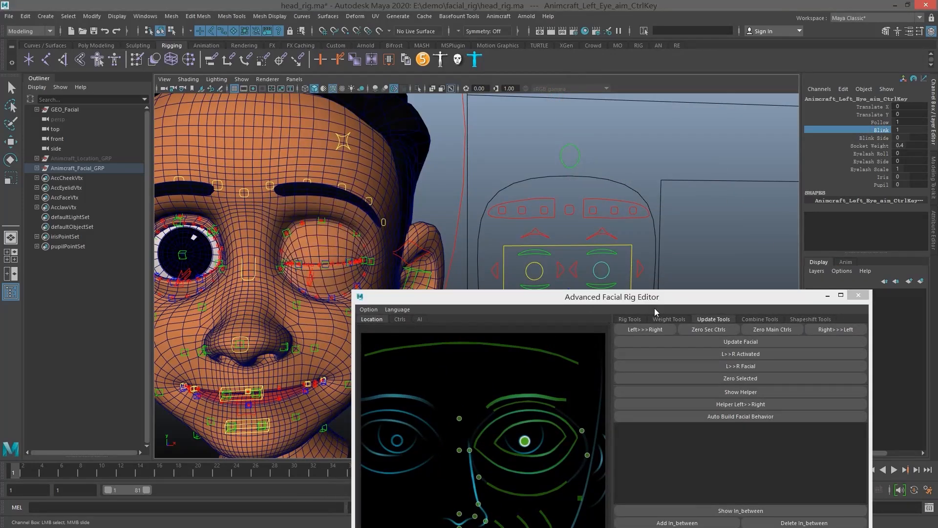
drag(649, 295, 686, 147)
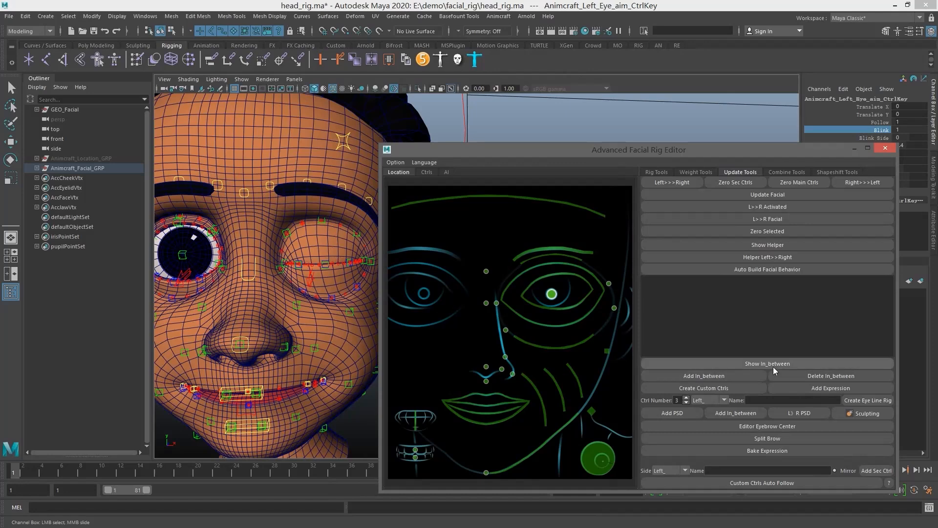
click(773, 366)
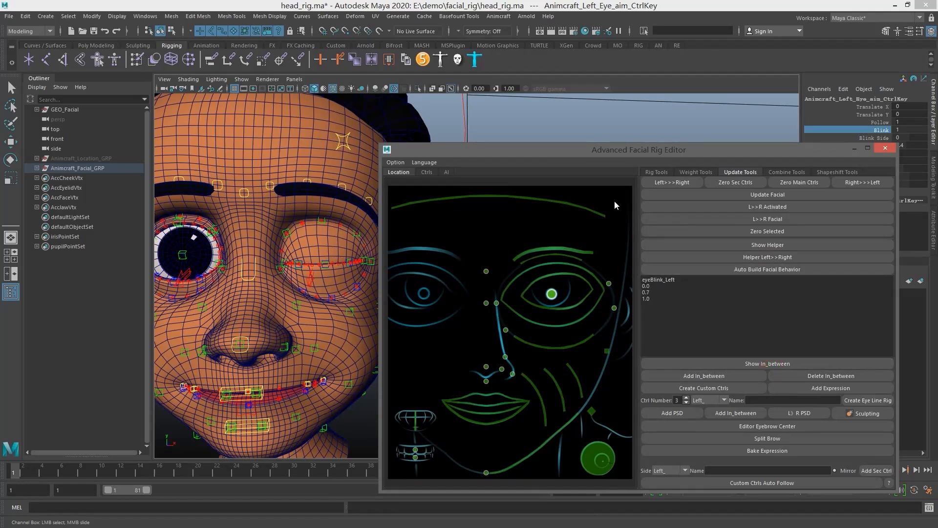
- Select the right eye aim control and vary its Blink value to examine the right eyelid's closing shape
drag(606, 153, 717, 197)
alt+right_drag(622, 151, 521, 169)
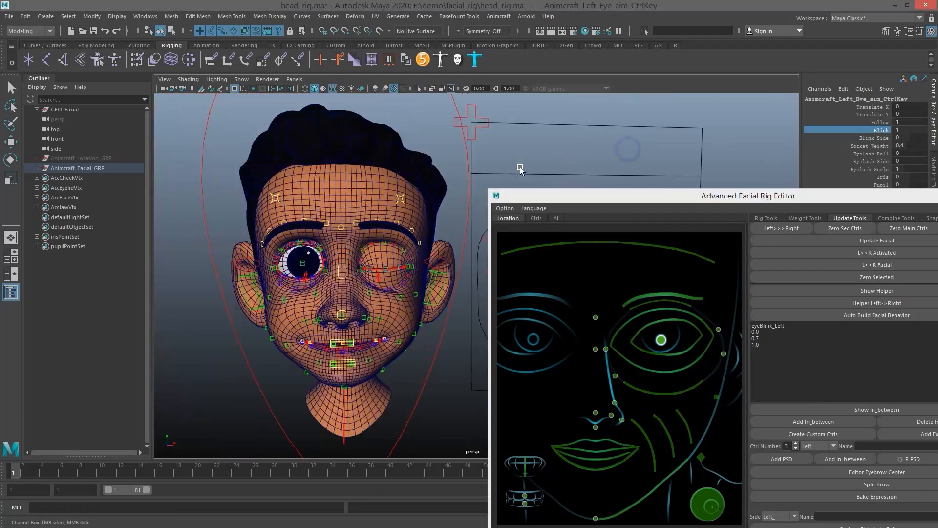
alt+middle_drag(521, 168, 501, 142)
click(483, 194)
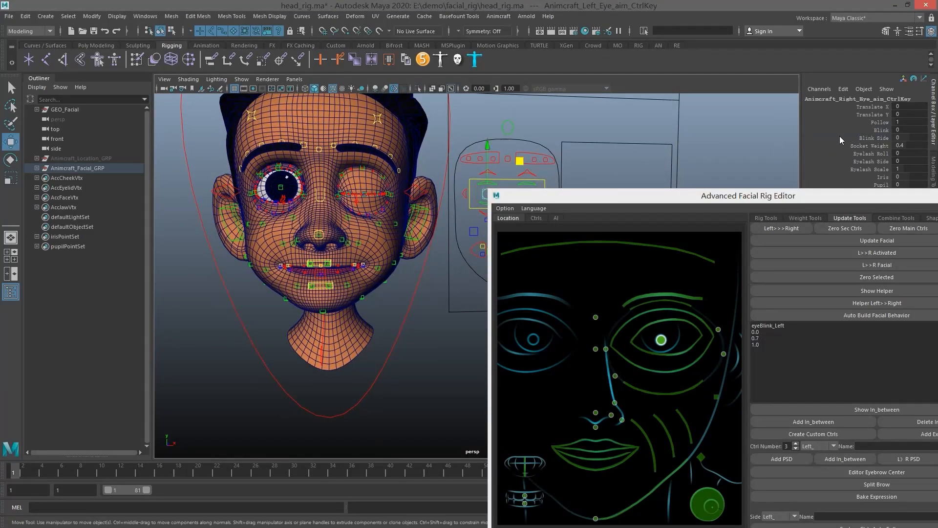
click(879, 130)
middle_drag(525, 174, 433, 170)
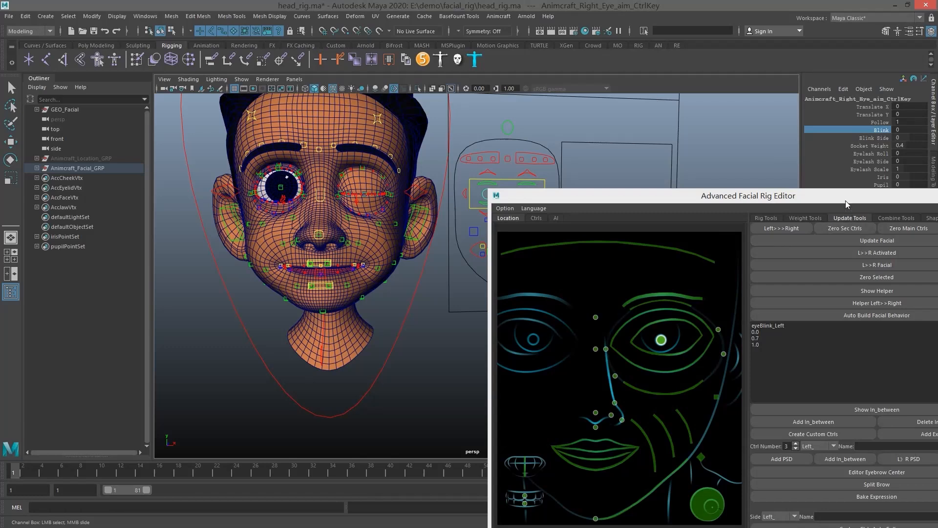
- Copy the activated left eye blink, including its in-between shape, to the right eye blink
drag(811, 199, 704, 220)
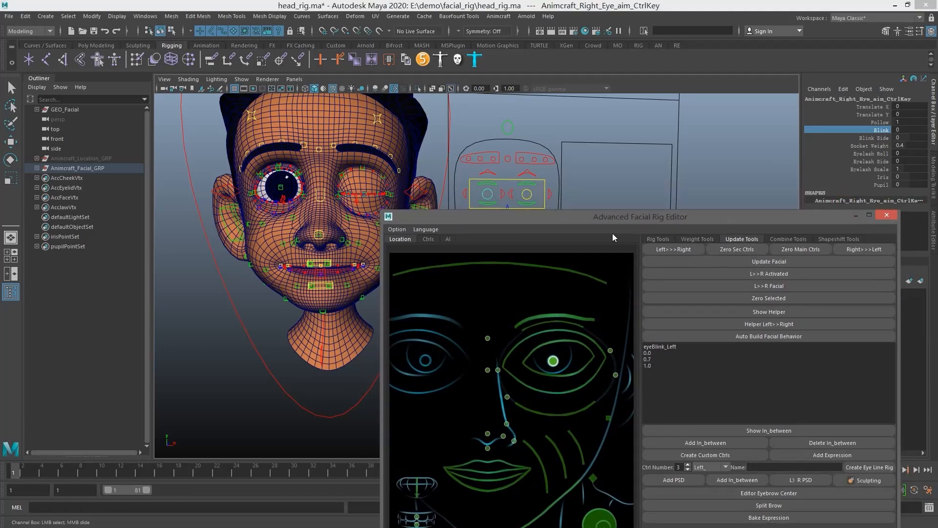
click(746, 274)
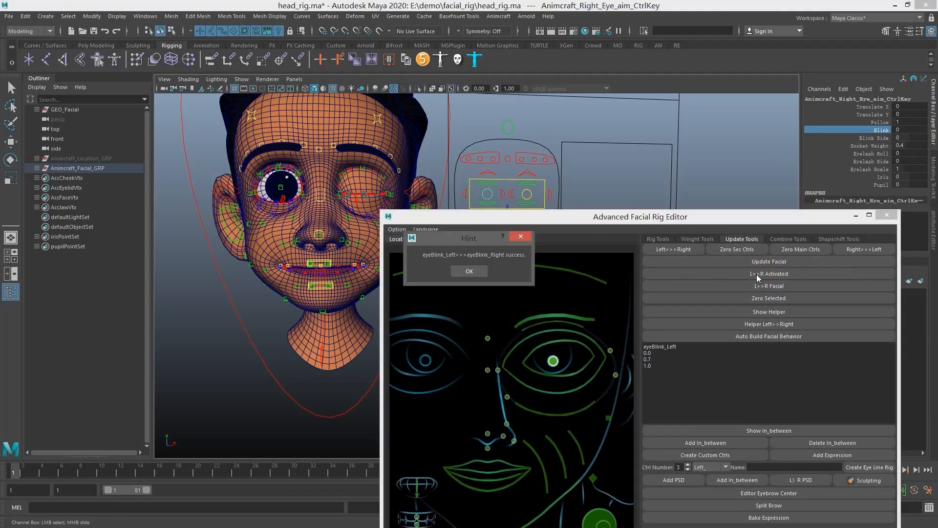
click(467, 272)
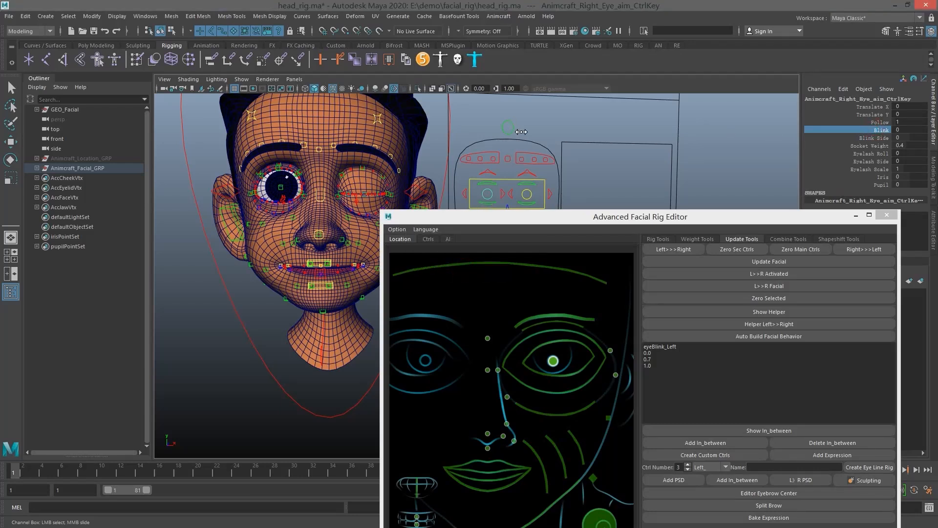
- Set the right eye aim control's Blink to 0.7 and examine the copied in-between shape on the right eyelid
middle_drag(521, 132, 522, 133)
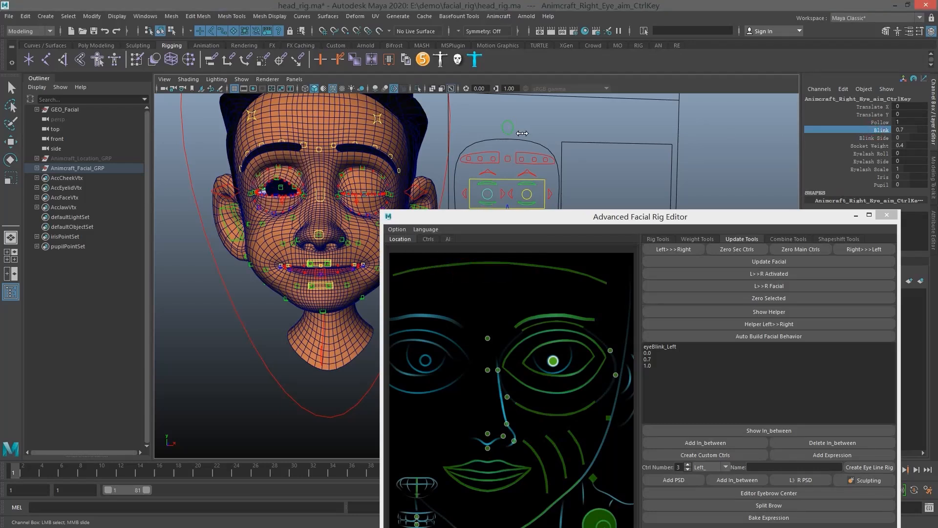
alt+drag(260, 191, 295, 198)
alt+drag(594, 172, 556, 191)
key(q)
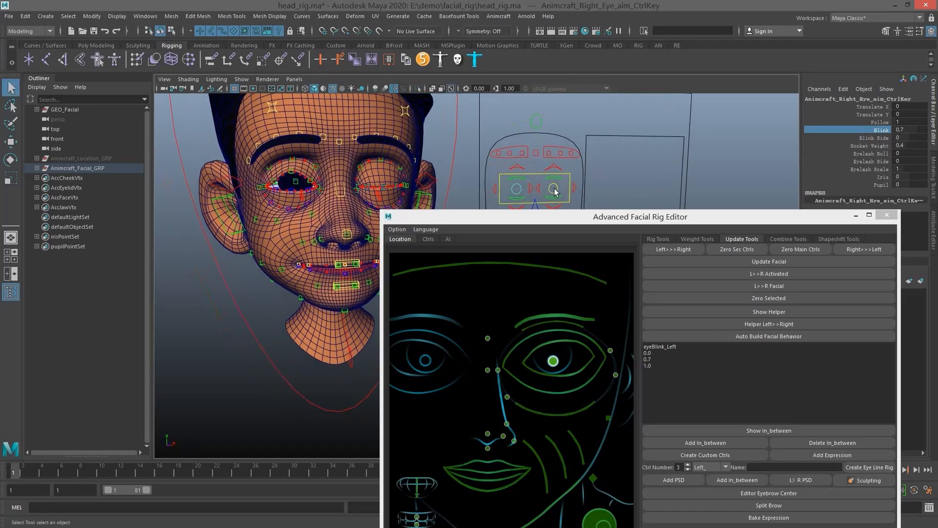
- Reset Blink to 0 on both the left and right eye aim controls together
click(558, 188)
click(881, 129)
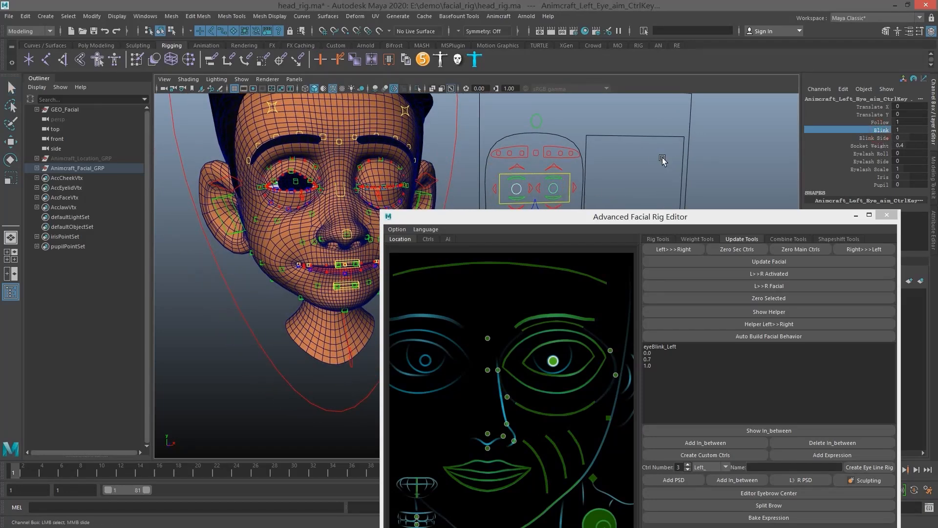
middle_drag(660, 157, 617, 159)
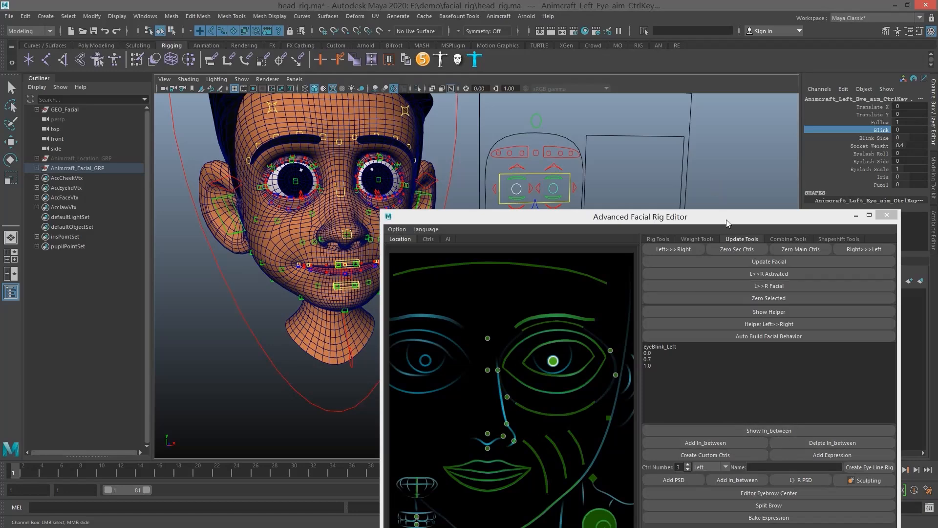
- Open the mouth by lowering the jaw control, Animcraft_Jaw_CtrlKey, to a Translate Y of -1
drag(726, 223, 742, 115)
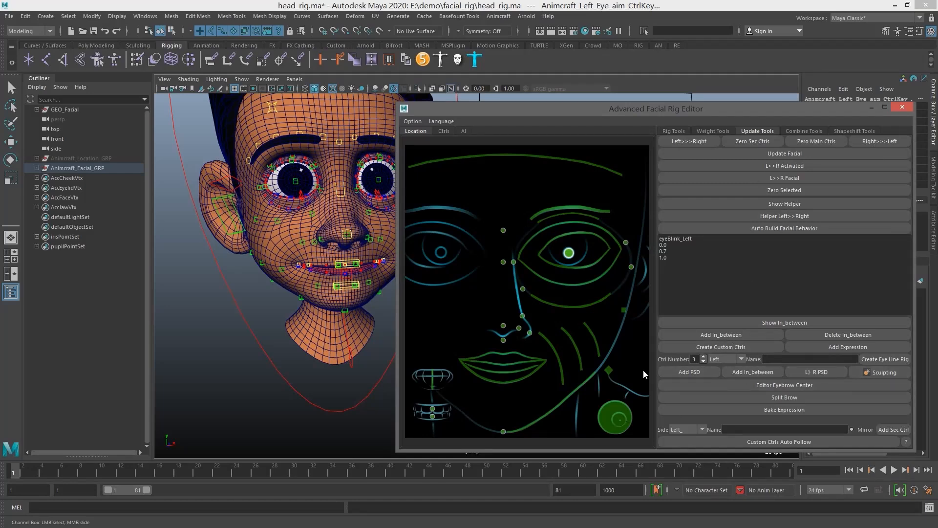
alt+drag(293, 244, 342, 235)
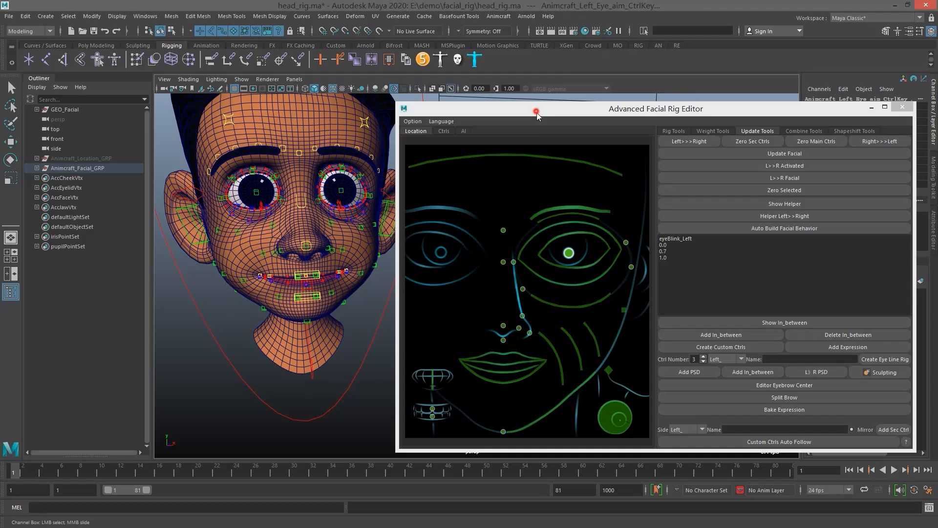
drag(536, 115, 605, 168)
alt+drag(313, 274, 338, 285)
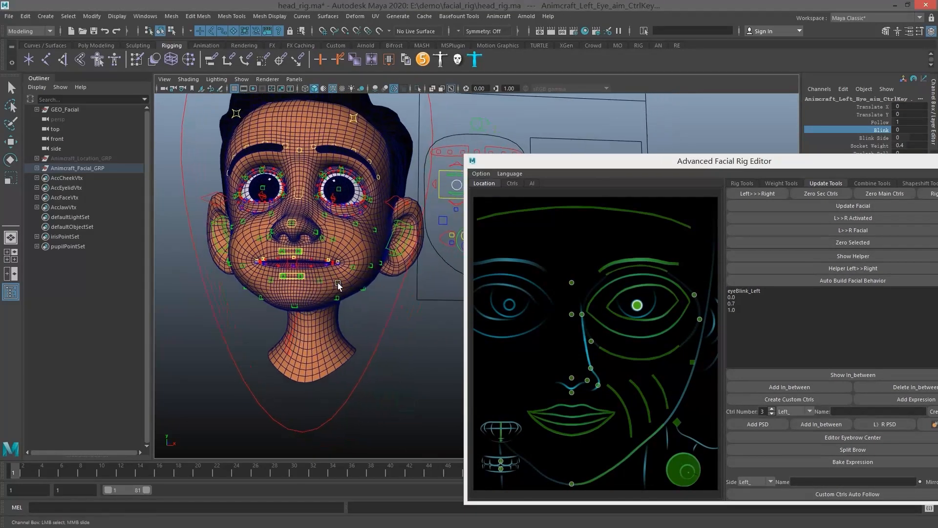
alt+right_drag(339, 285, 210, 298)
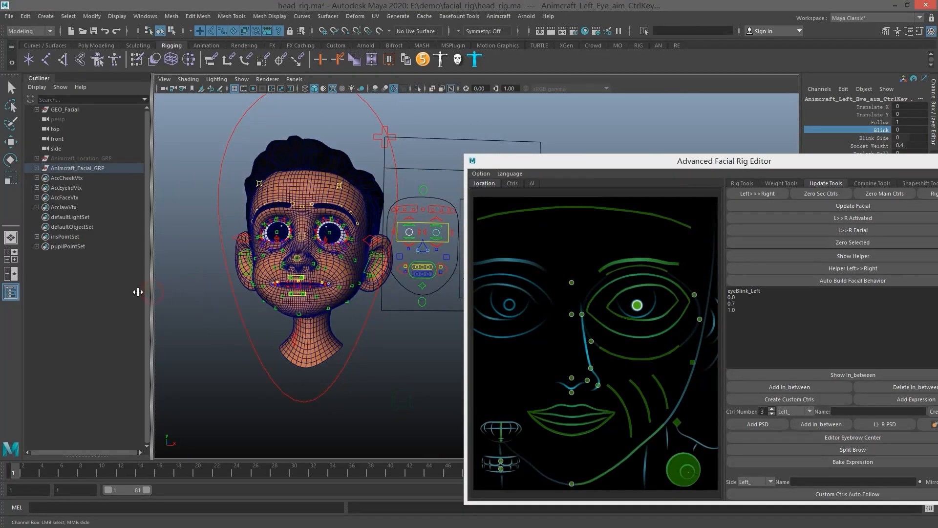
alt+drag(352, 294, 411, 310)
key(q)
click(425, 288)
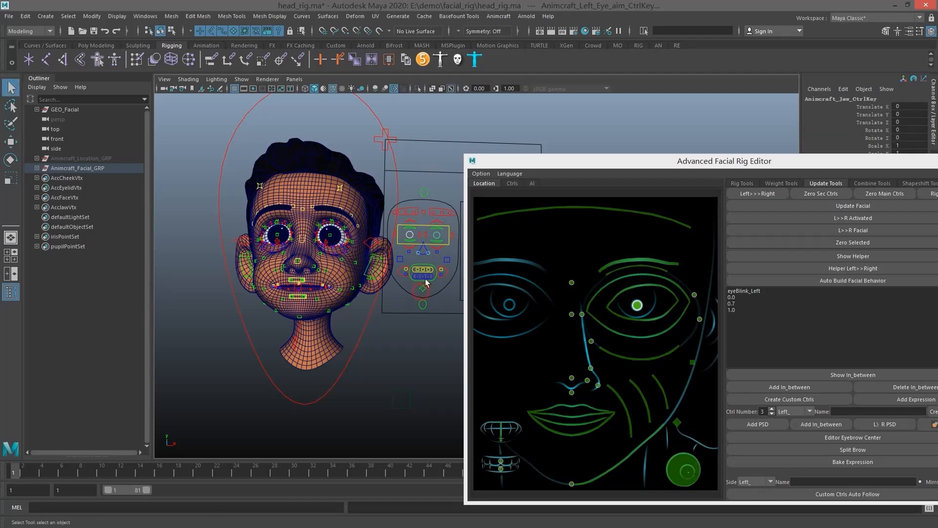
key(w)
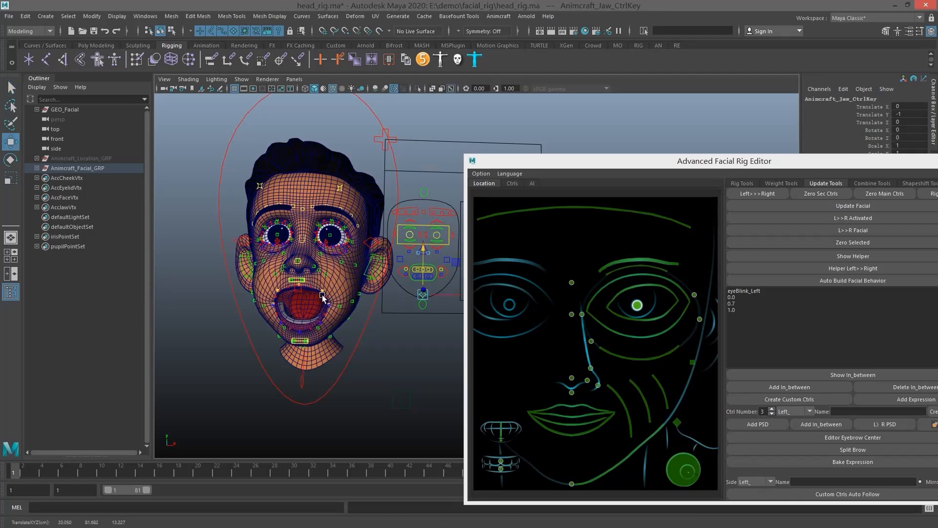
- Examine the open mouth's corners, lips and interior from the side and from the front
scroll(361, 275, up, 5)
alt+middle_drag(323, 297, 389, 271)
alt+drag(389, 270, 298, 259)
mouse_move(342, 266)
alt+middle_down()
mouse_move(403, 268)
mouse_move(360, 265)
alt+middle_up()
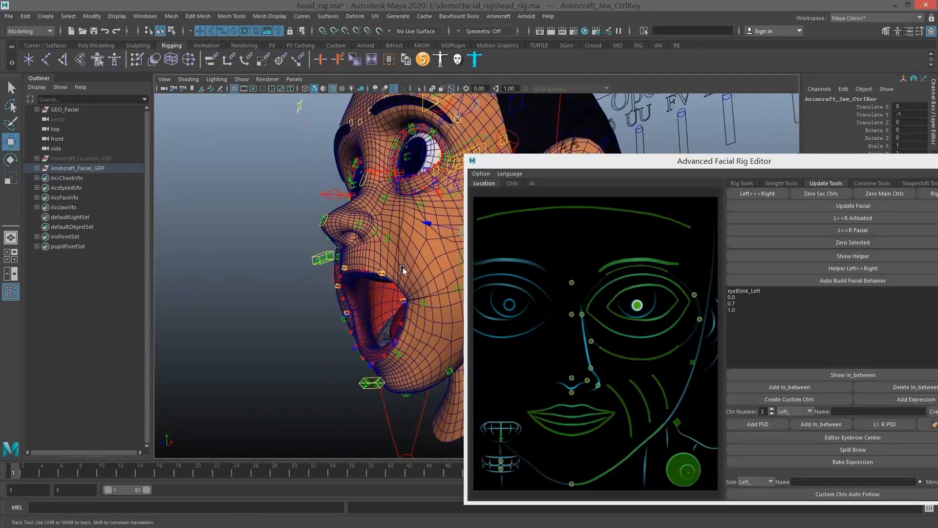
alt+drag(359, 265, 386, 267)
alt+middle_drag(386, 266, 336, 256)
alt+drag(336, 255, 394, 267)
scroll(394, 267, up, 2)
mouse_move(393, 268)
alt+middle_down()
mouse_move(329, 259)
mouse_move(407, 257)
alt+middle_up()
scroll(406, 257, down, 4)
alt+drag(406, 256, 423, 218)
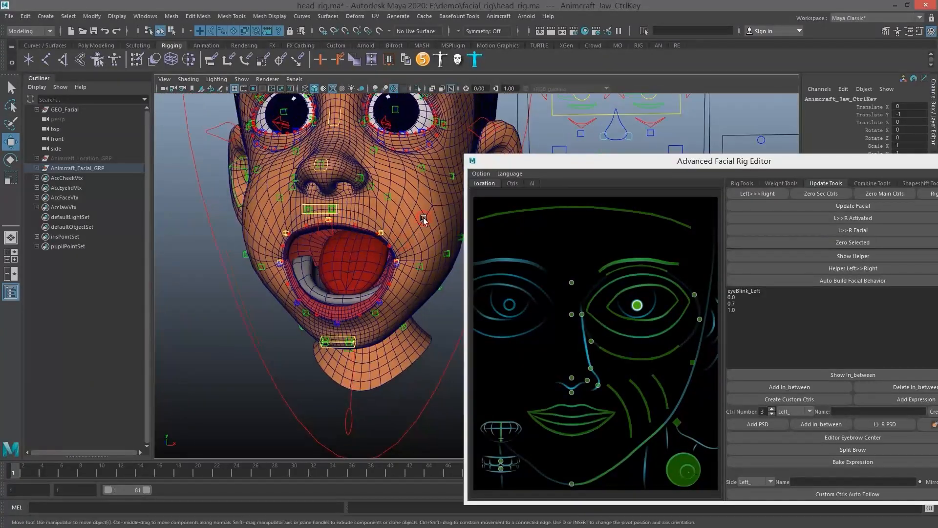
- Add a PSD corrective shape for the open-jaw pose to the head mesh and display its facial blend shape channels
click(423, 218)
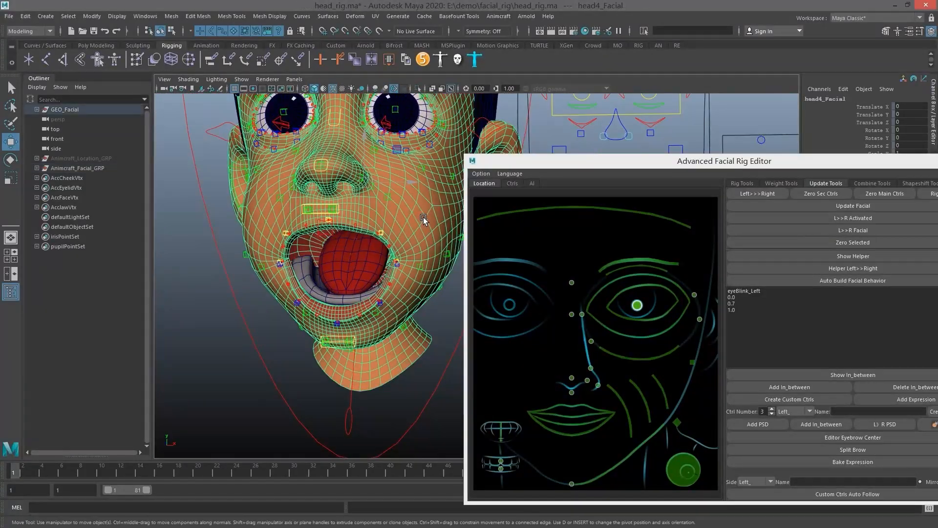
click(756, 424)
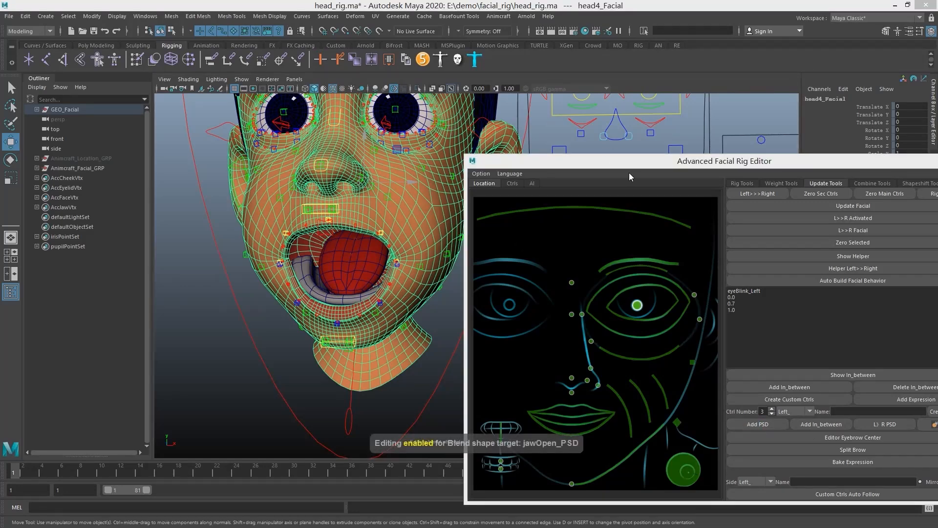
drag(651, 165, 625, 343)
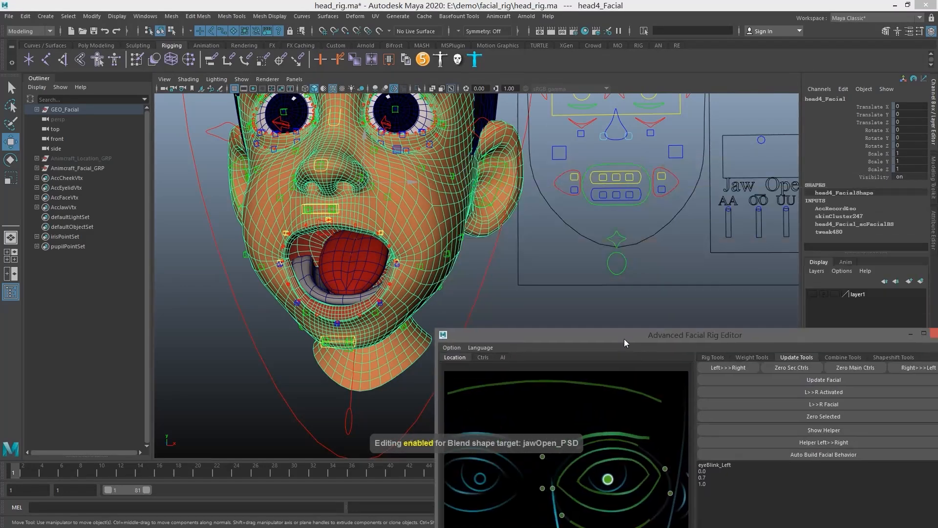
click(861, 223)
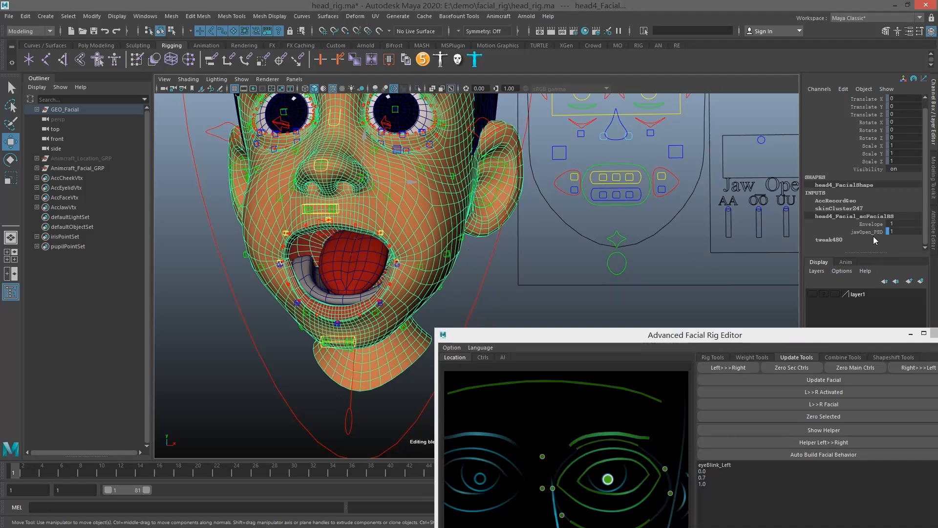
- Start sculpting the head's jaw-open corrective shape with the Grab tool, working close to the open mouth
drag(857, 335, 838, 232)
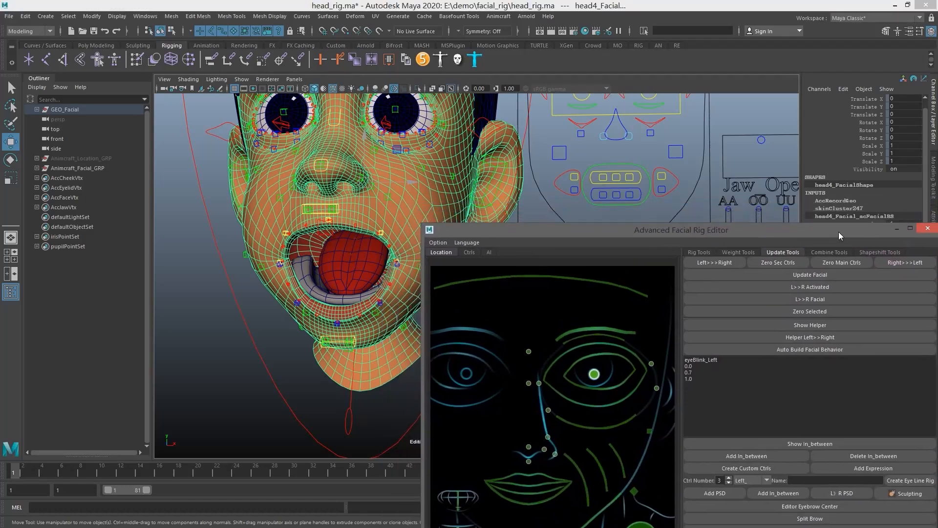
click(921, 494)
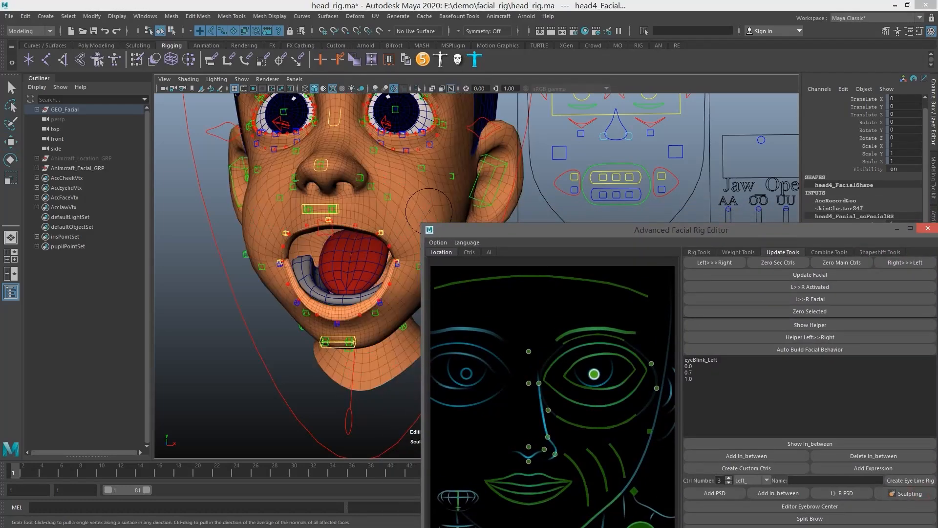
mouse_move(424, 215)
alt+middle_down()
mouse_move(395, 151)
mouse_move(390, 185)
mouse_move(375, 183)
mouse_move(371, 222)
alt+middle_up()
scroll(375, 184, up, 3)
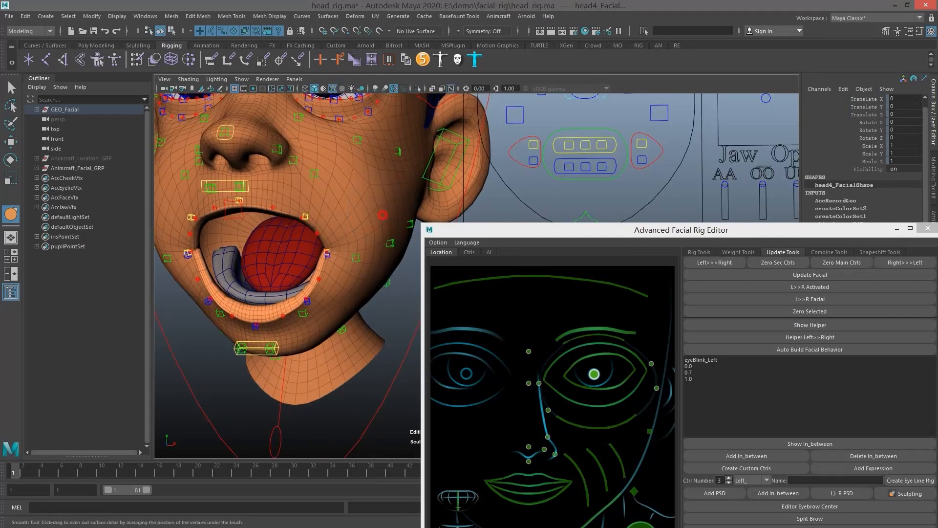
alt+drag(374, 288, 381, 217)
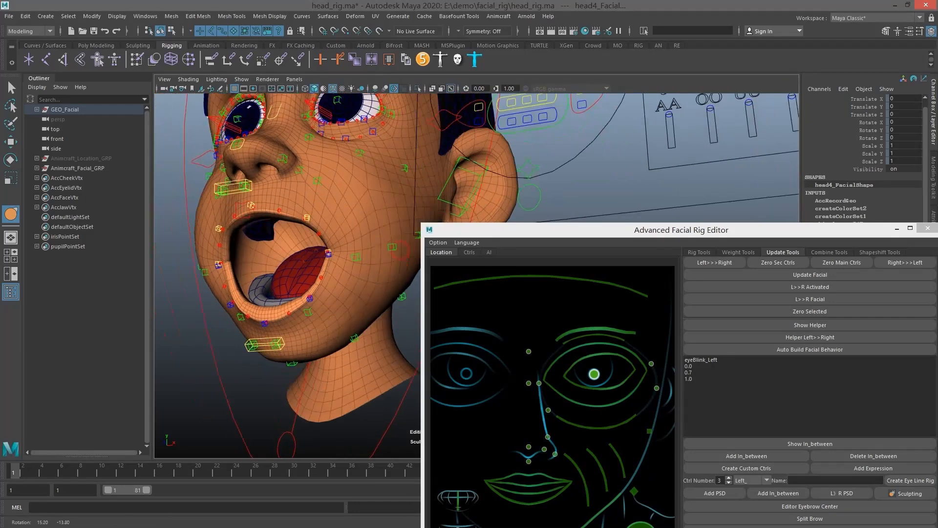
alt+drag(371, 186, 408, 208)
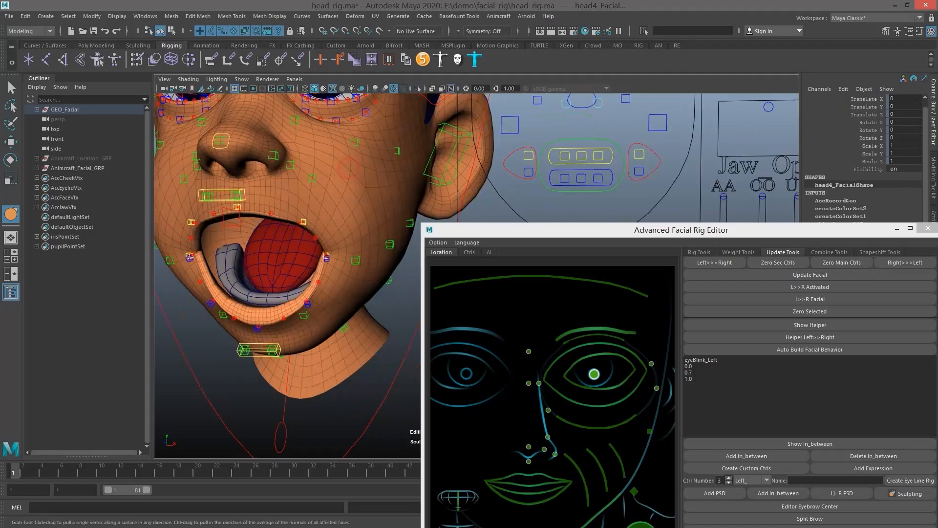
- Smooth the sculpted open-mouth shape and mirror its PSD correction from left to right on the head mesh
mouse_move(359, 169)
shift+mouse_down()
mouse_move(359, 267)
mouse_move(327, 259)
mouse_move(325, 233)
mouse_move(368, 210)
mouse_move(335, 228)
shift+mouse_up()
mouse_move(315, 296)
alt+mouse_down()
mouse_move(380, 279)
mouse_move(337, 278)
mouse_move(377, 269)
alt+mouse_up()
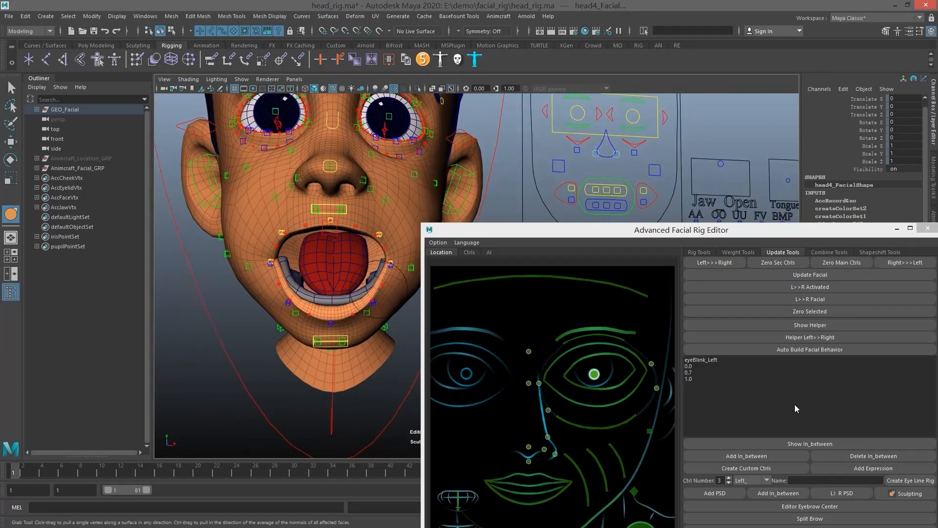
click(851, 491)
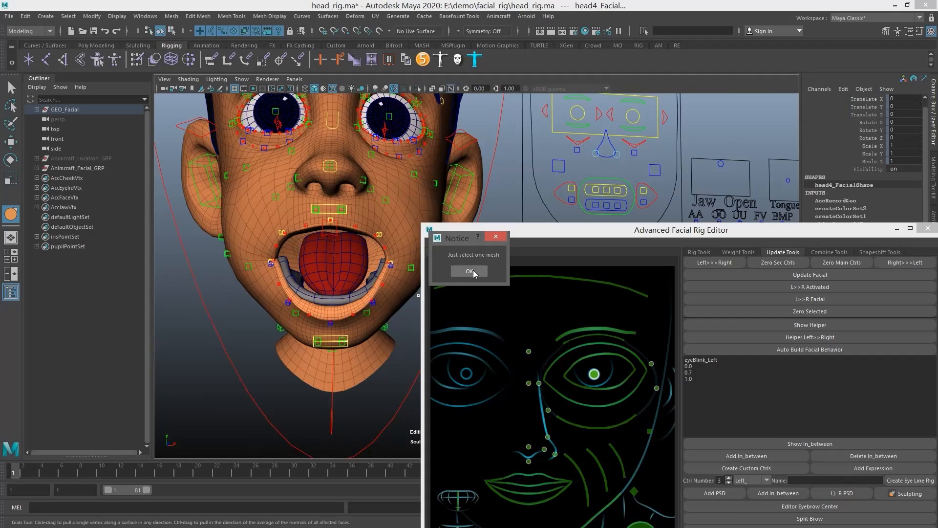
click(465, 272)
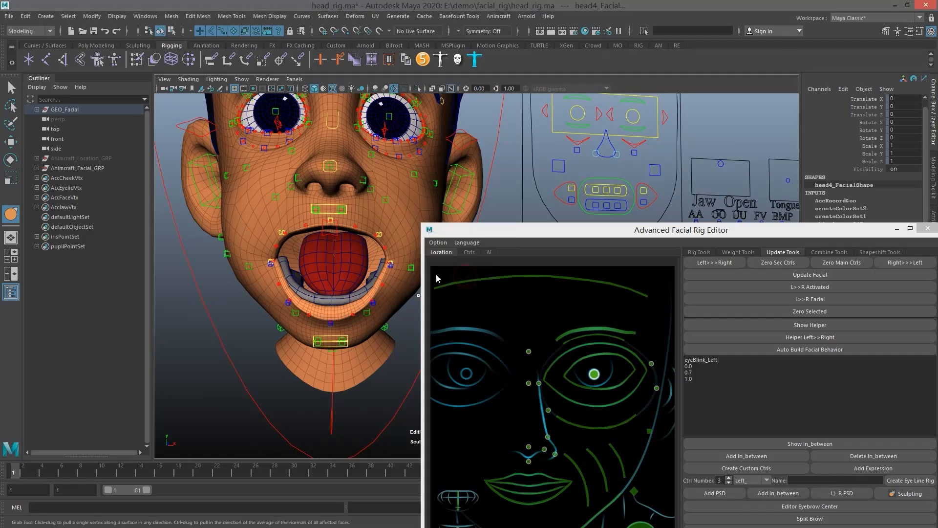
alt+middle_drag(395, 248, 376, 245)
key(q)
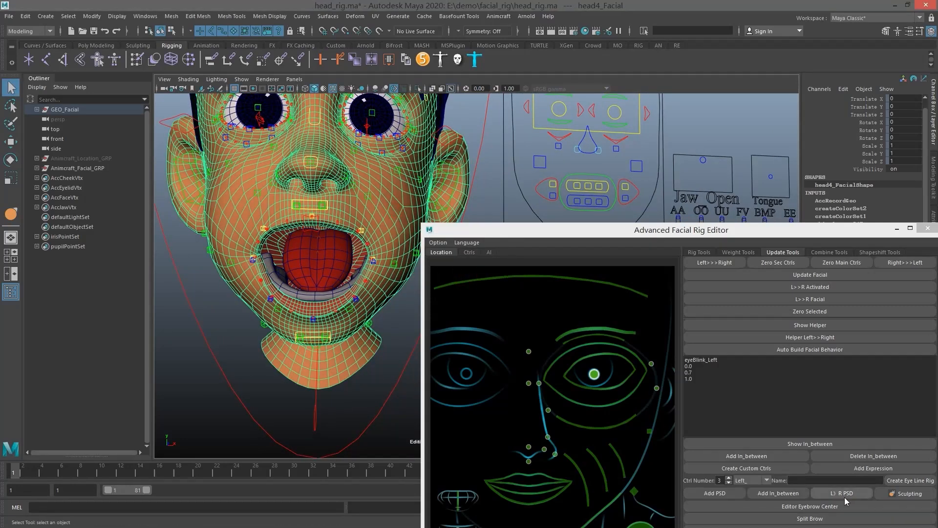
click(841, 493)
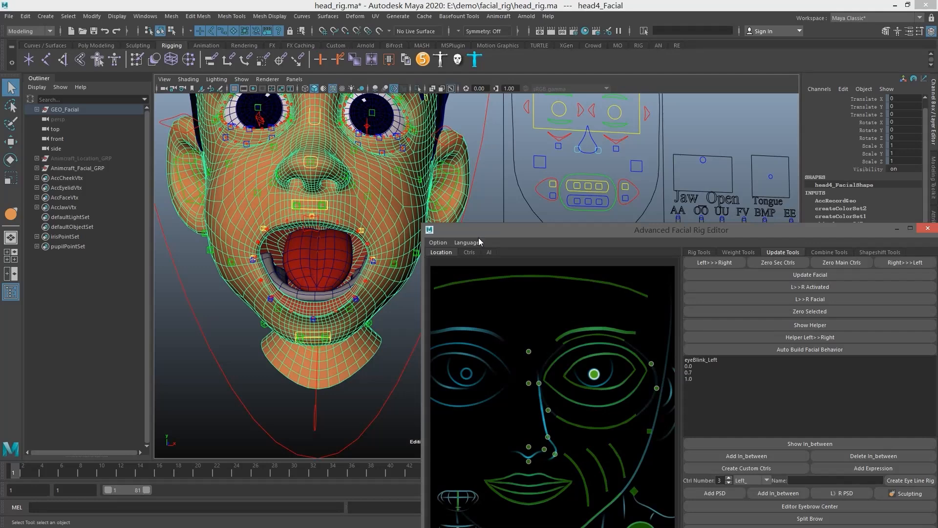
- Move the jaw control upward to test closing the mouth and reset its Translate Y to 0
drag(510, 231, 560, 278)
click(588, 240)
key(w)
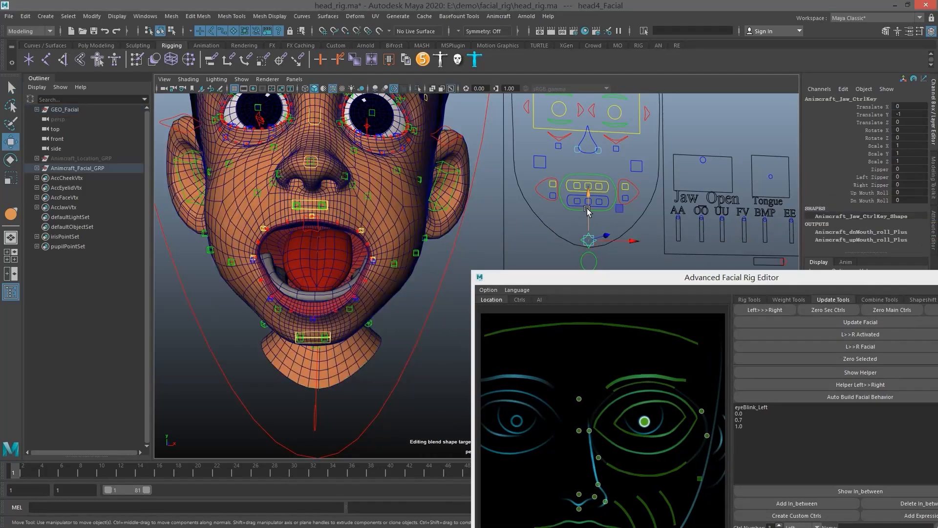
drag(587, 208, 568, 190)
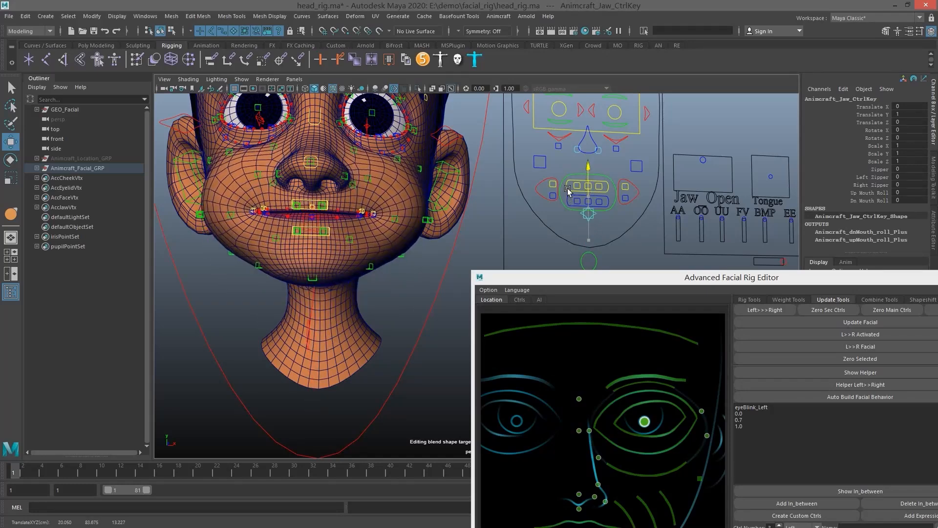
text(0)
key(Return)
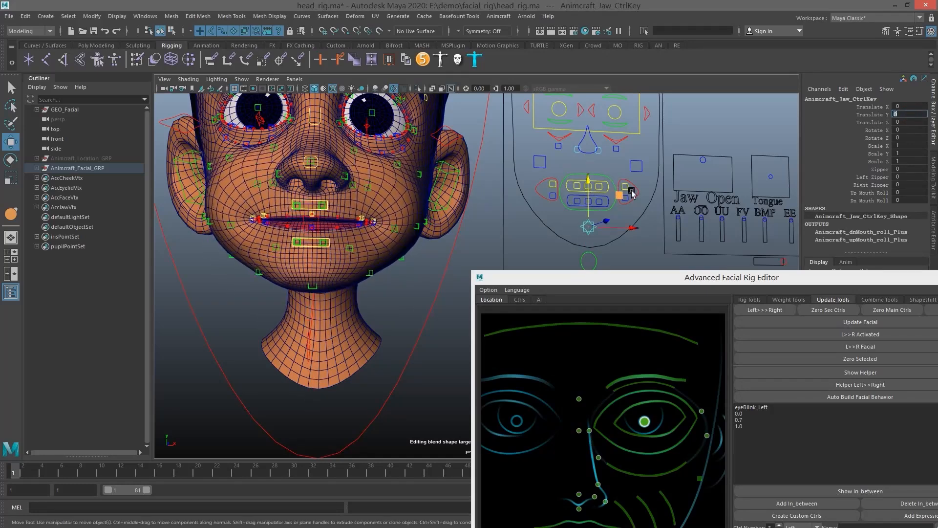
- Pose the left mouth-corner control into a raised smile with Translate X 1 and Translate Y 1
scroll(635, 191, up, 3)
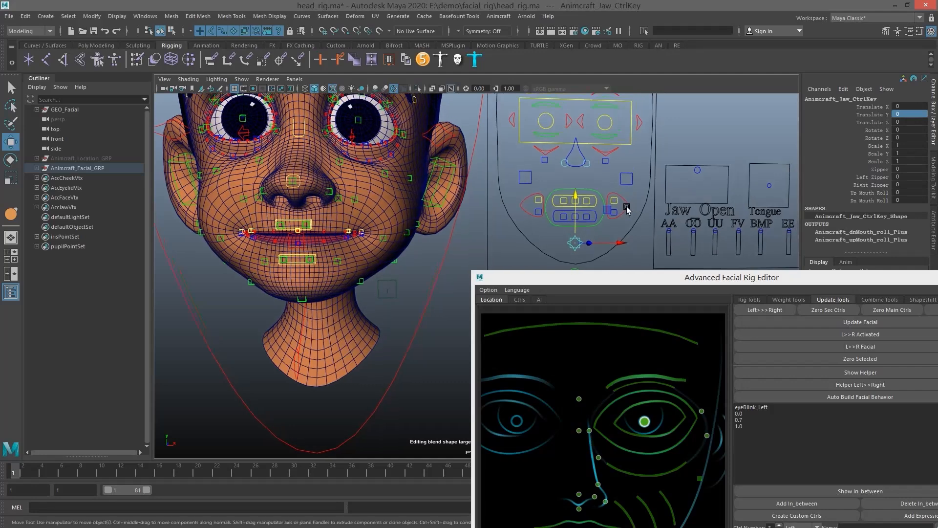
click(637, 200)
drag(638, 200, 683, 154)
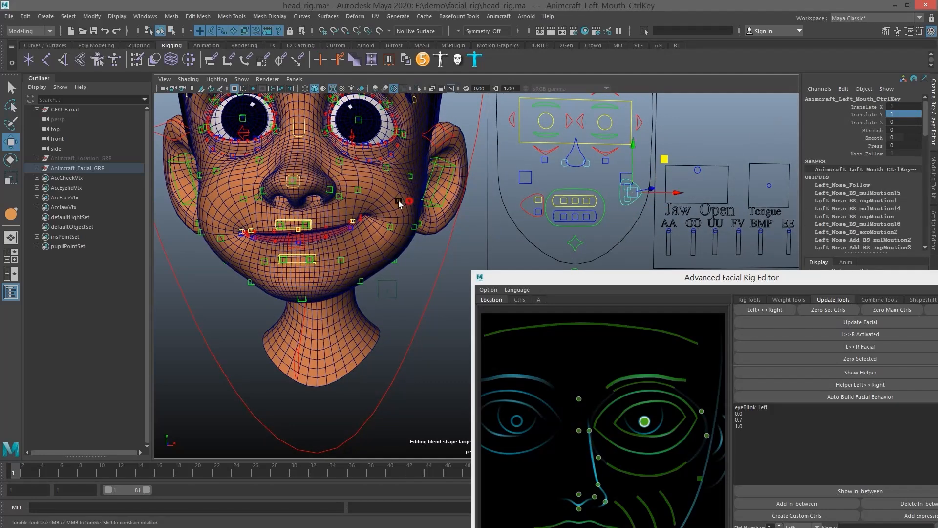
alt+drag(398, 200, 419, 207)
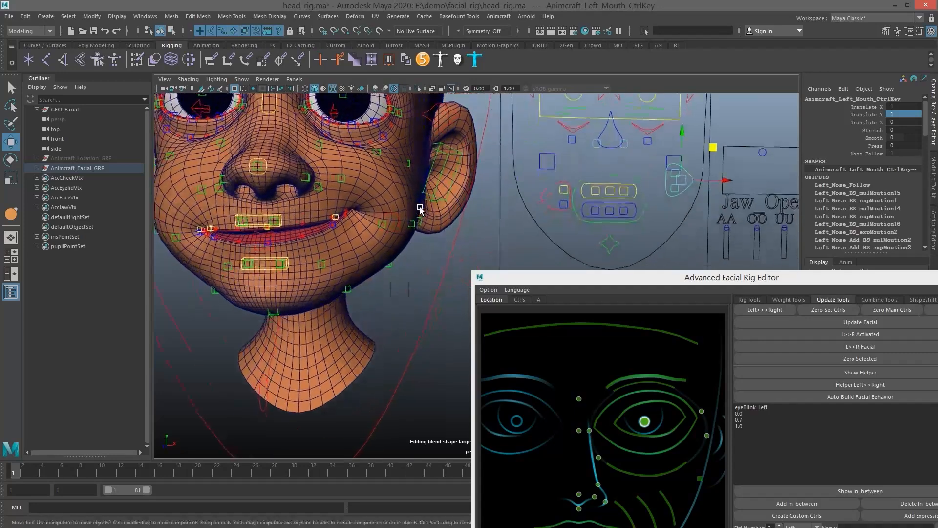
alt+middle_drag(415, 208, 414, 218)
alt+drag(414, 218, 392, 223)
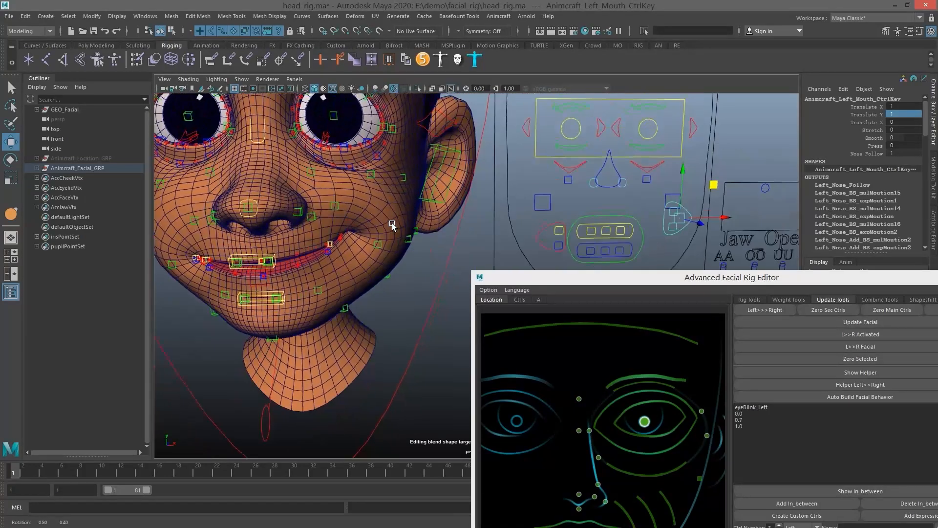
scroll(397, 220, down, 3)
scroll(414, 236, up, 4)
- Add a PSD target to the head mesh for the combined left dimple and smile pose
click(408, 255)
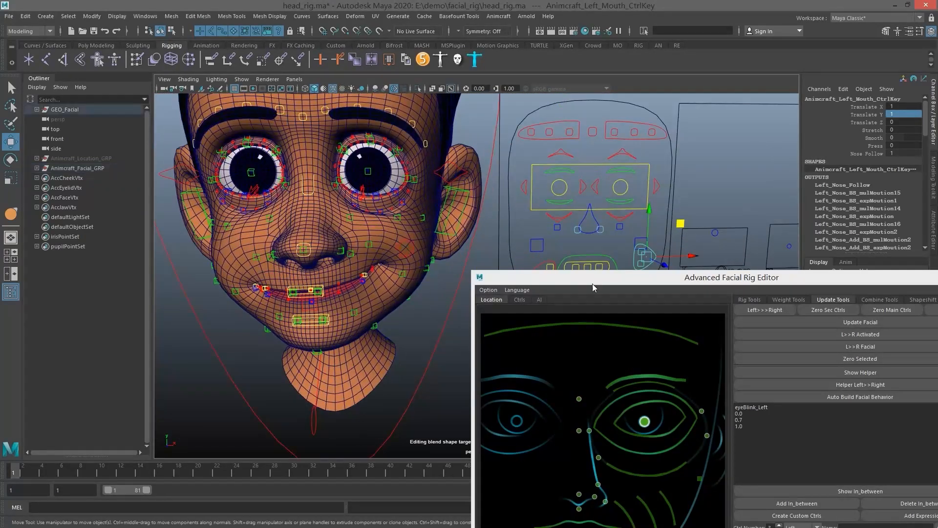
drag(638, 282, 588, 169)
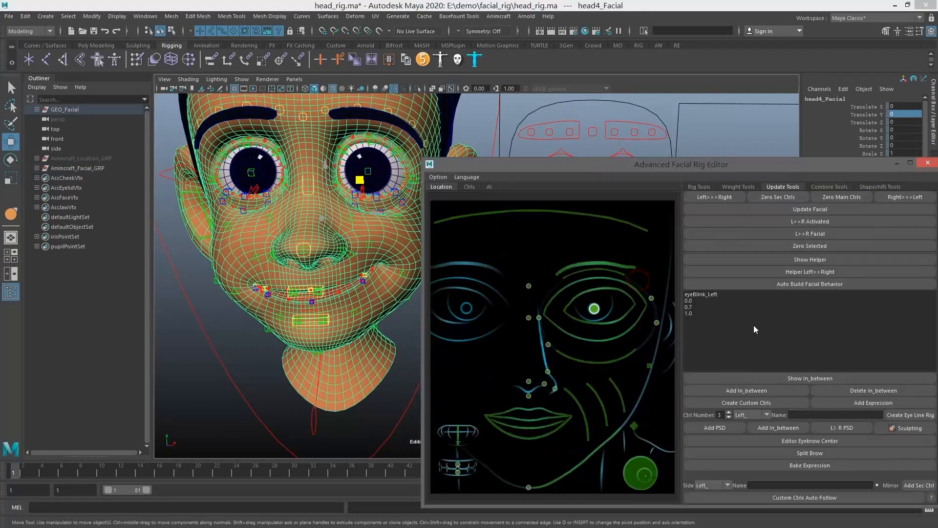
click(723, 428)
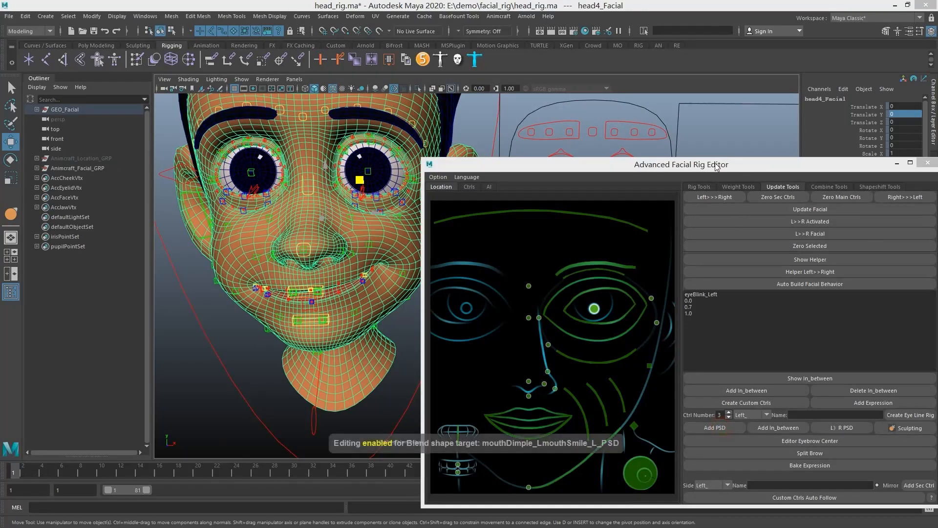
drag(703, 169, 737, 305)
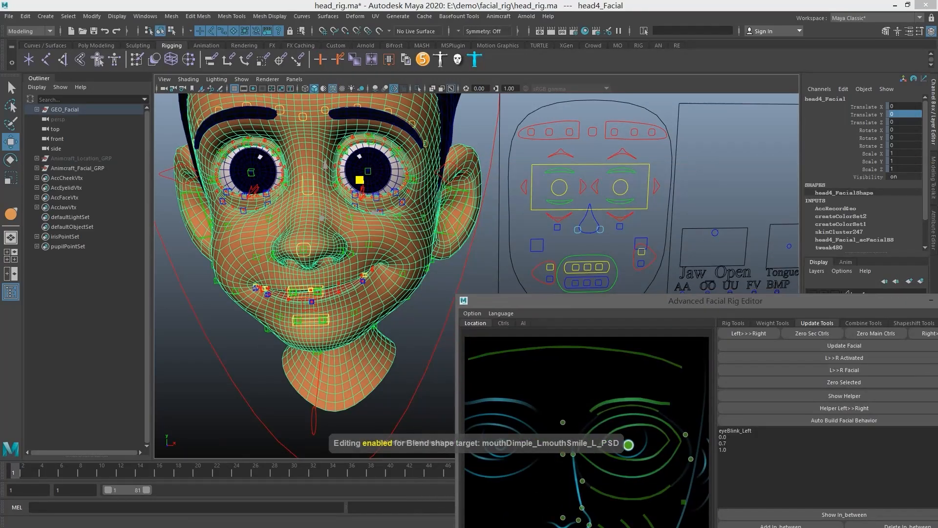
- Check the full name and weight of the new PSD target in an enlarged Shape Editor
drag(220, 141, 323, 137)
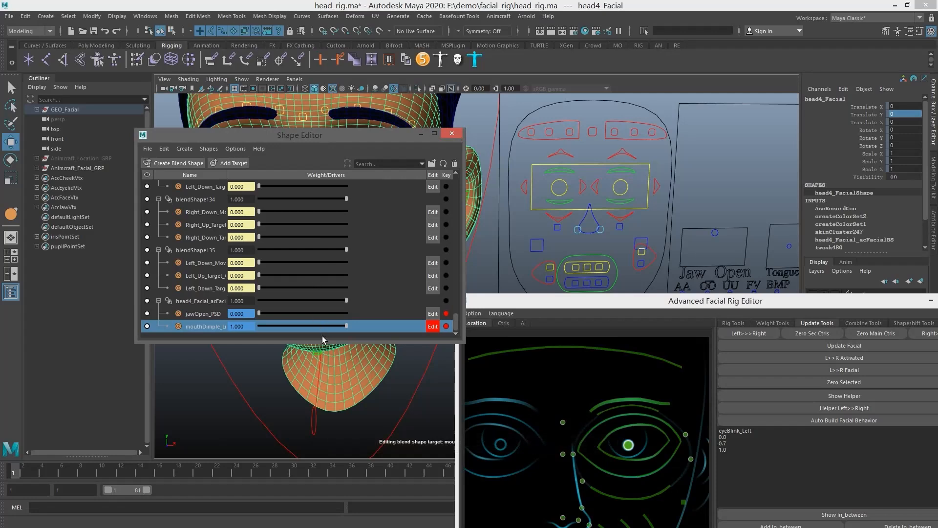
drag(332, 342, 332, 441)
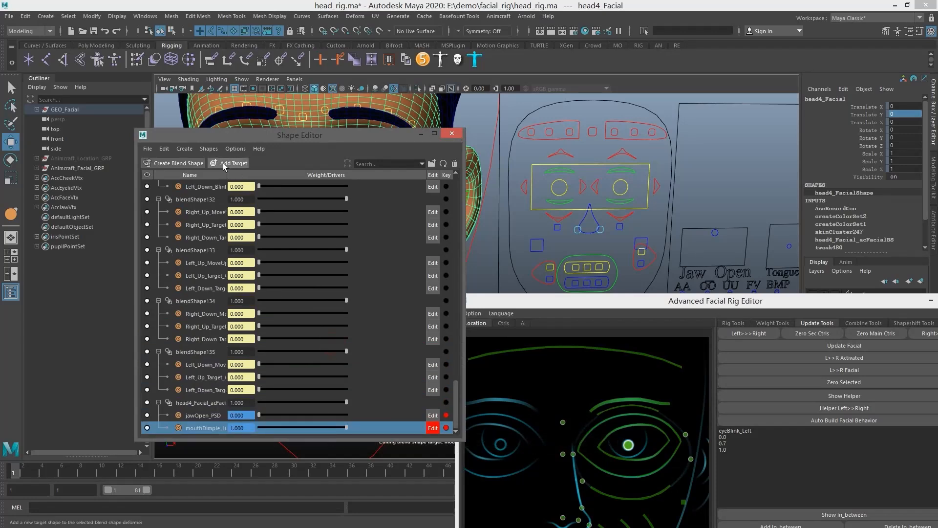
drag(227, 176, 278, 176)
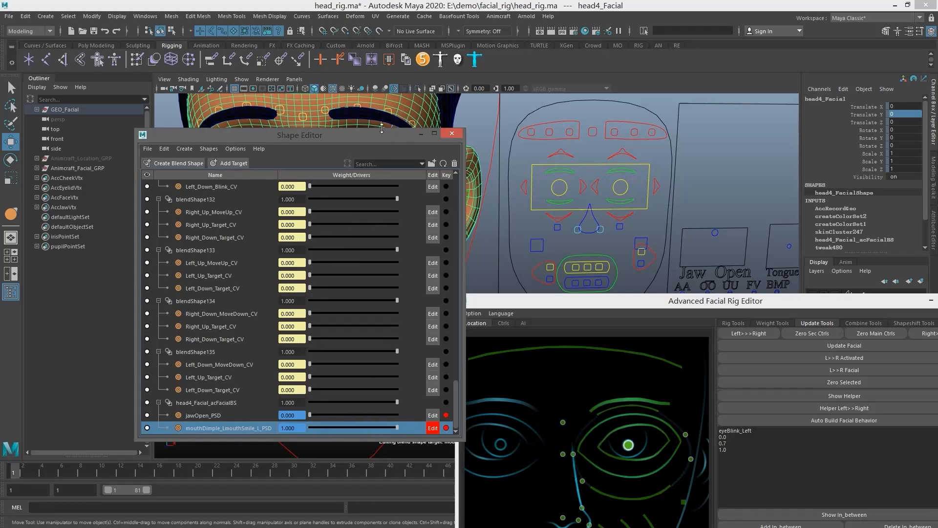
drag(379, 136, 0, 156)
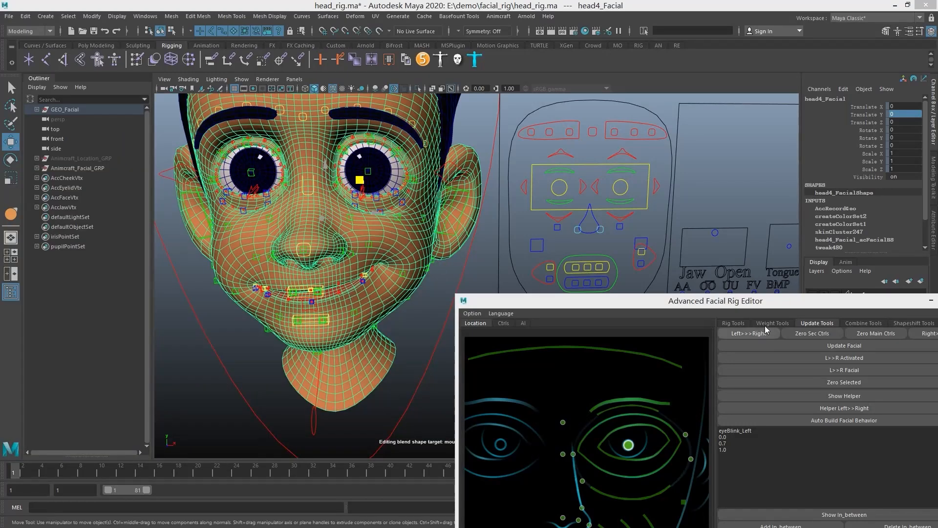
- Pull faces on the left cheek outward to reshape the smile PSD target and return the head to object mode
drag(779, 307, 760, 224)
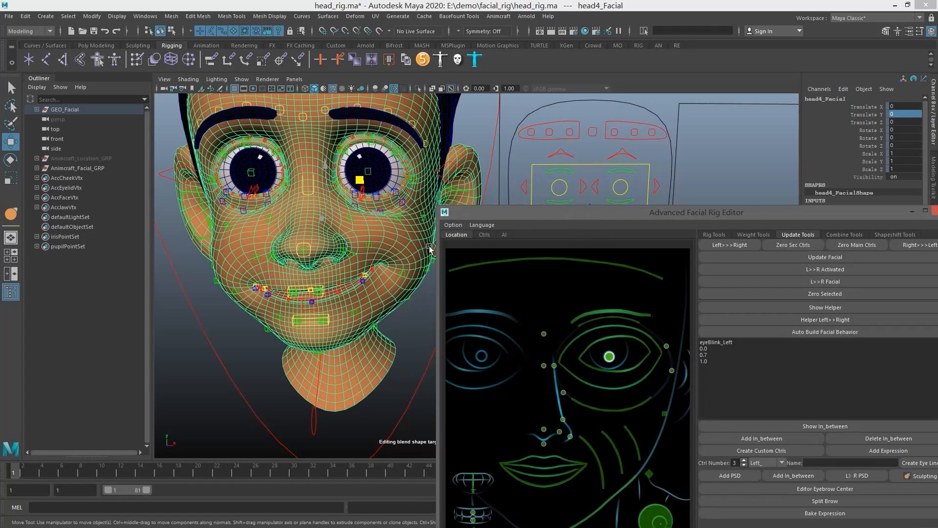
alt+drag(418, 244, 339, 233)
scroll(356, 238, up, 5)
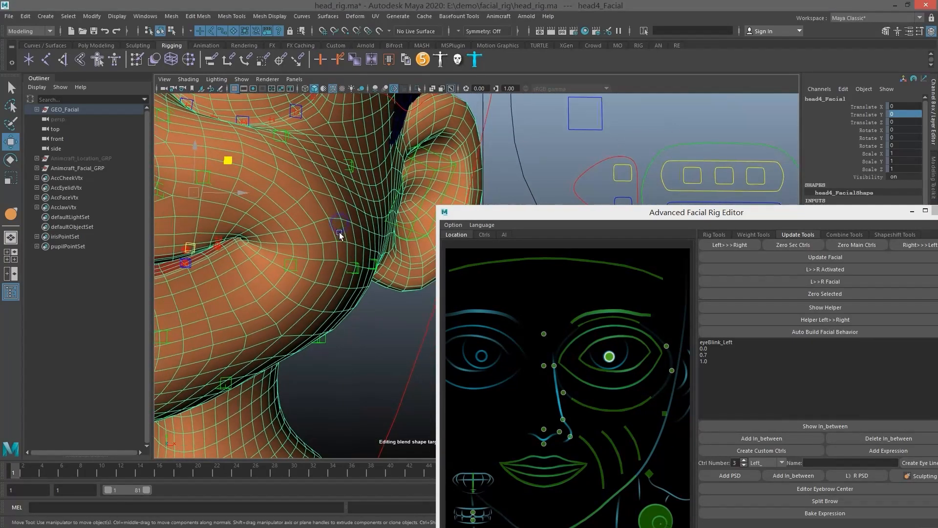
right_drag(338, 244, 336, 228)
click(336, 227)
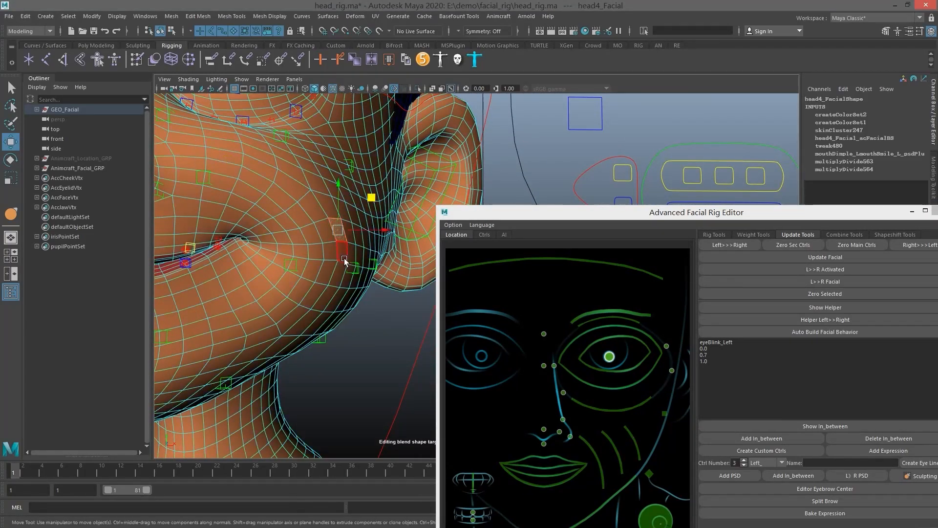
click(343, 255)
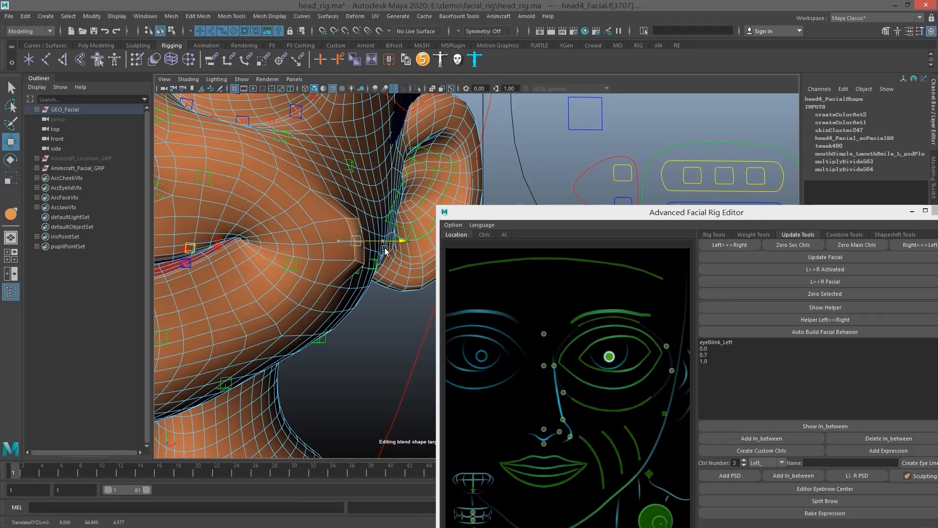
alt+drag(385, 248, 580, 283)
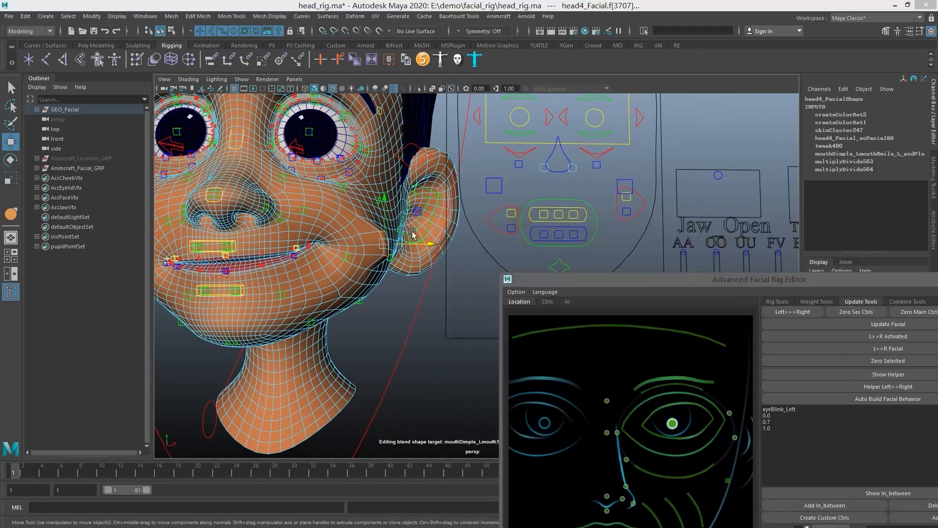
alt+drag(356, 222, 377, 213)
key(q)
right_drag(377, 213, 405, 206)
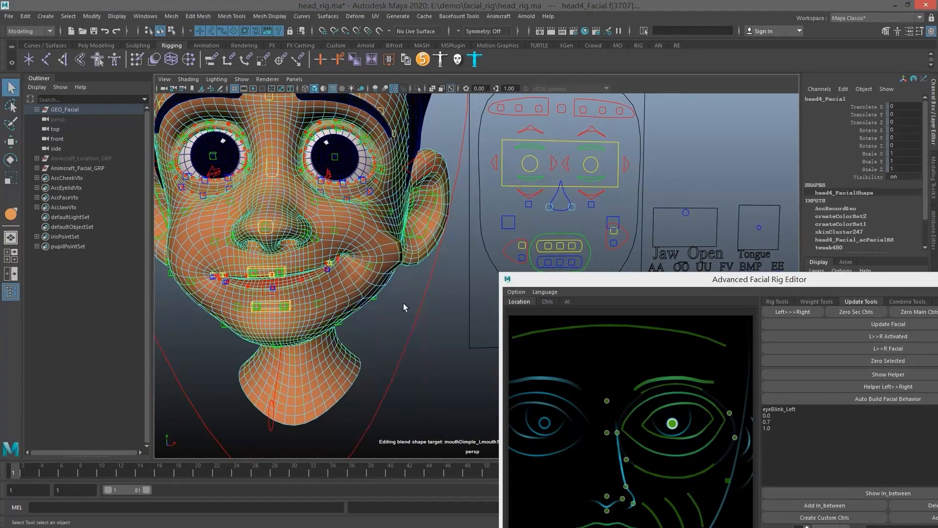
- Mirror the smile PSD correction from left to right on the head mesh
click(625, 237)
click(391, 255)
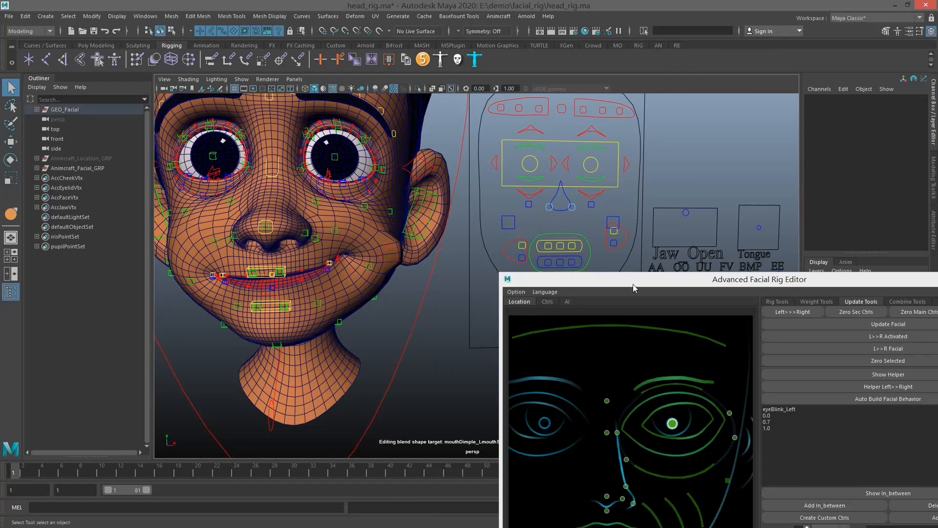
drag(649, 283, 586, 155)
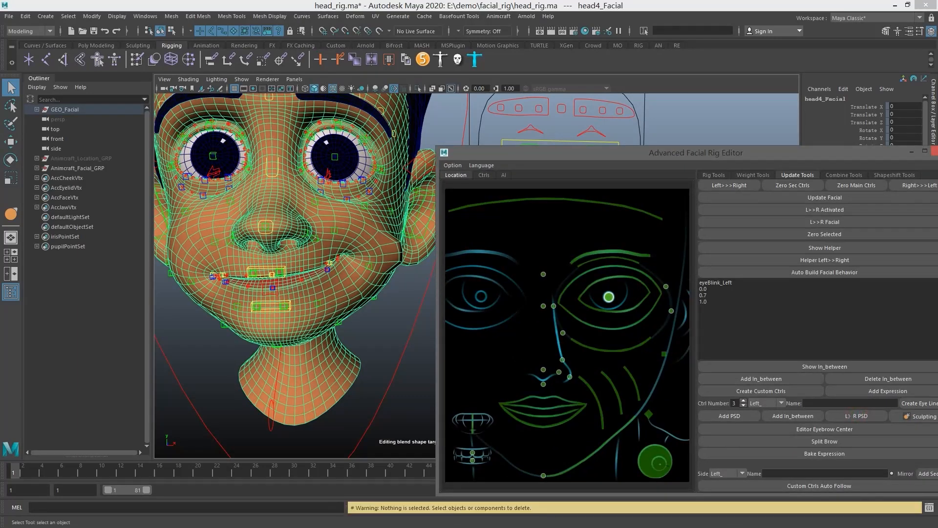
drag(559, 160, 636, 319)
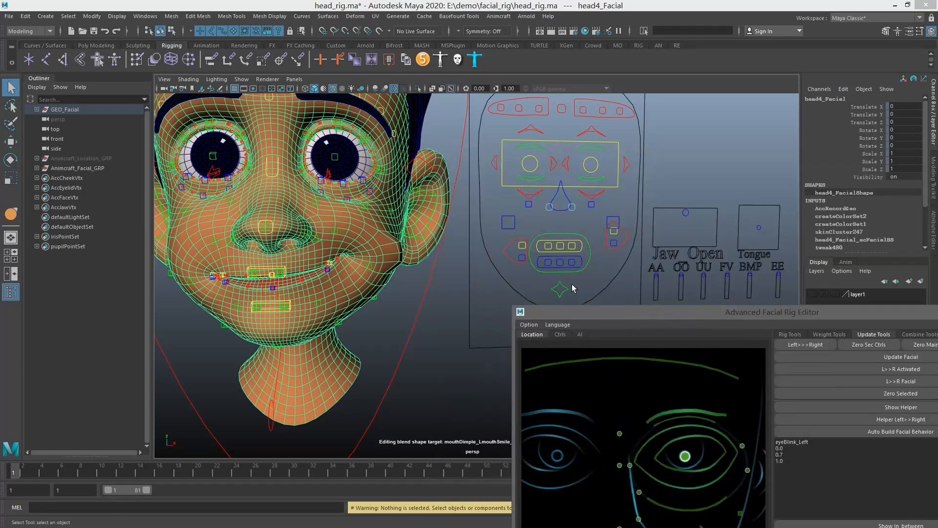
- Reset Translate X, Y and Z of both mouth-corner controls to 0
click(512, 258)
shift+click(614, 236)
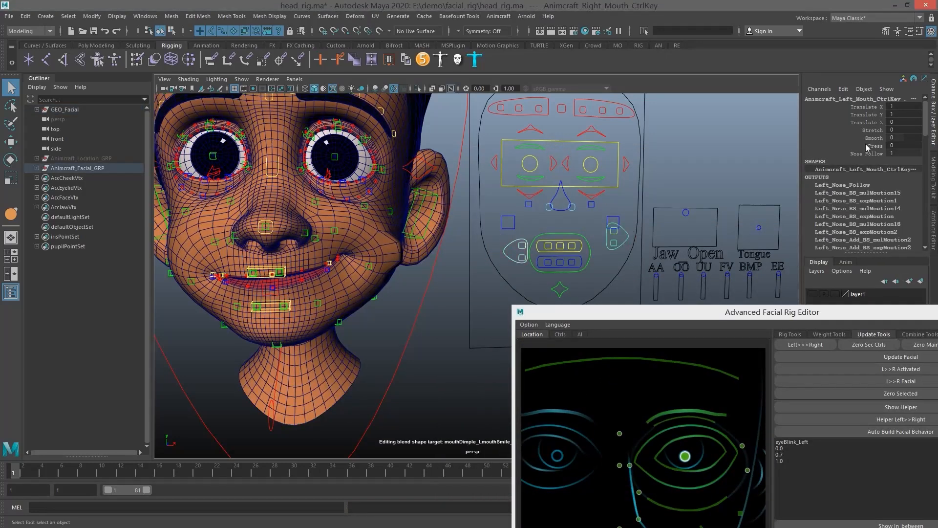
drag(903, 120, 903, 103)
key(Return)
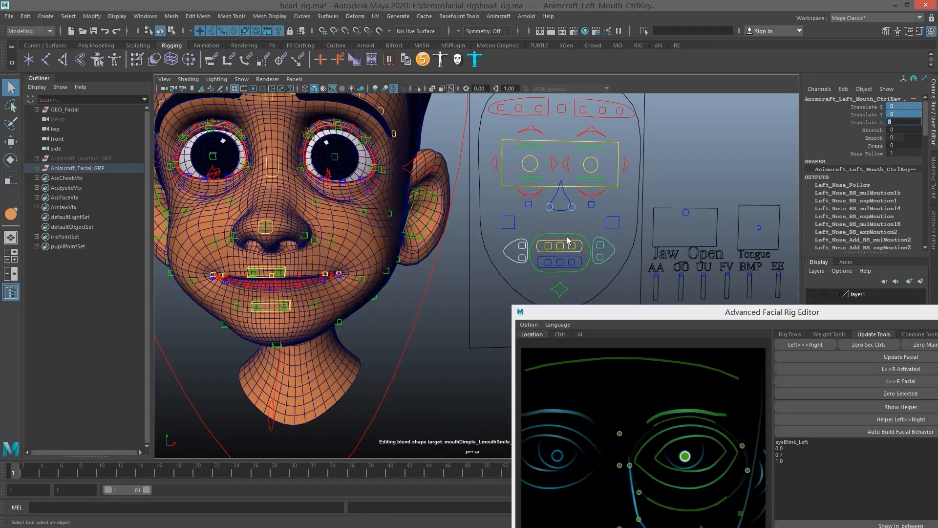
- Test the mirrored smile by moving the left and right mouth-corner controls to Translate X 1 and Y 1, and undo the move
alt+middle_drag(567, 238, 573, 238)
key(w)
drag(644, 220, 721, 158)
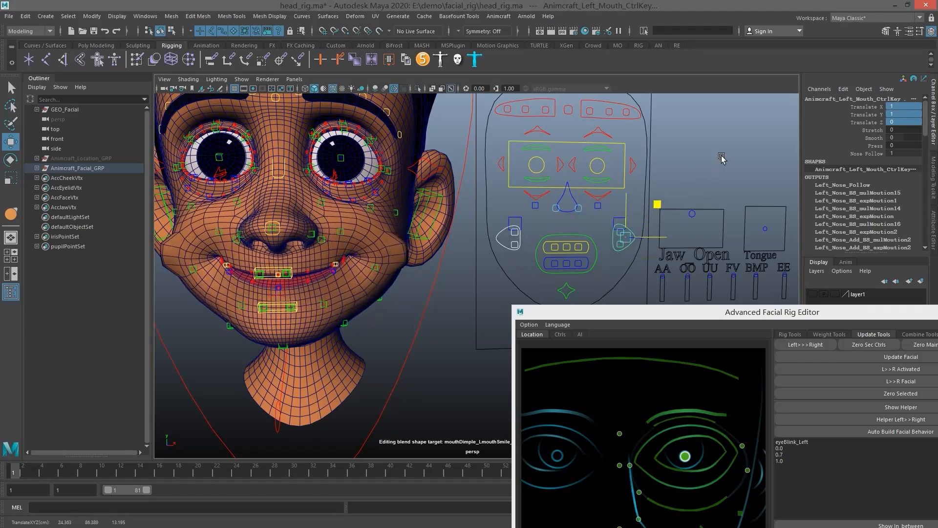
key(ctrl+z)
- Set Blink to 0.7 on the left eye-aim control and select the head mesh
drag(684, 312, 617, 183)
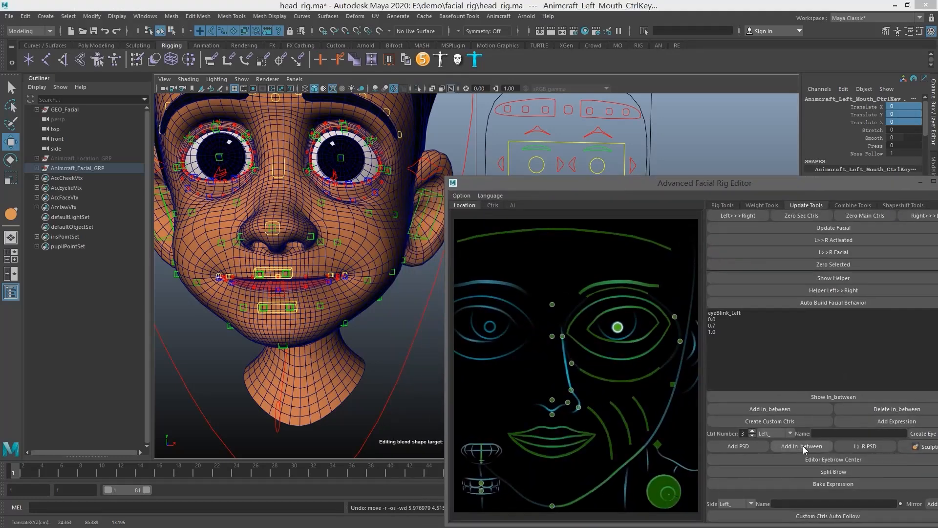
drag(573, 188, 587, 246)
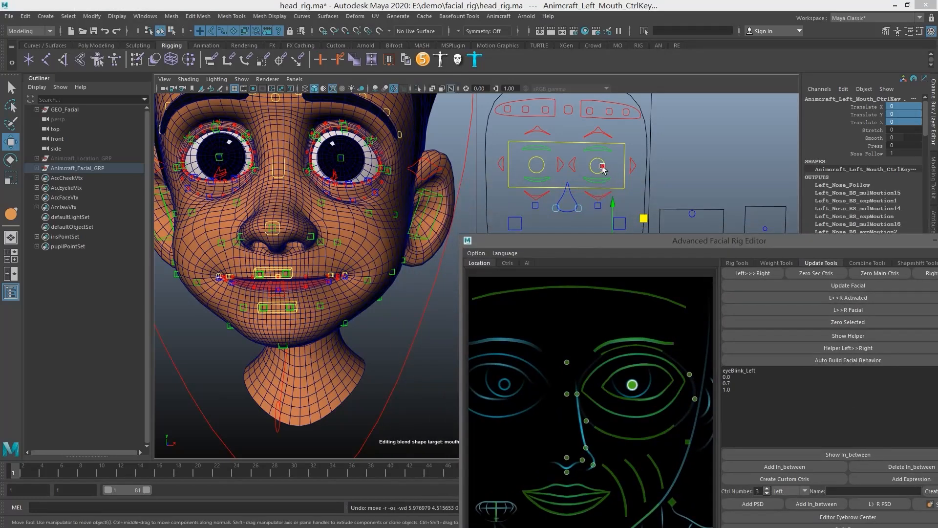
click(602, 168)
click(879, 130)
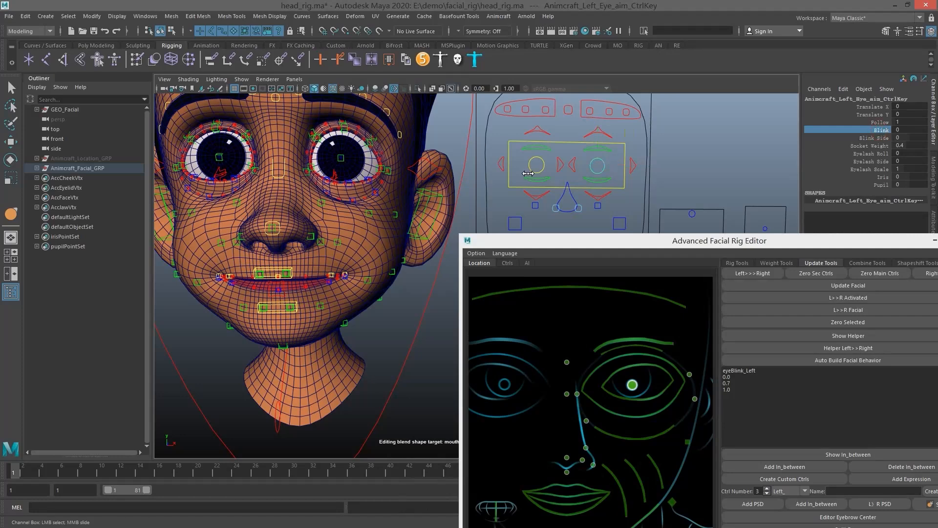
middle_drag(527, 174, 528, 174)
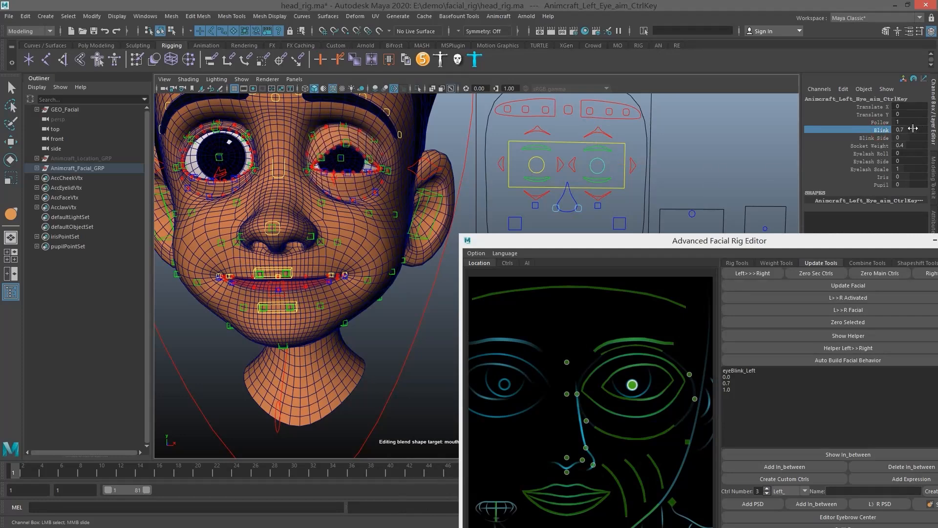
scroll(363, 204, up, 5)
alt+middle_drag(329, 162, 354, 268)
alt+drag(329, 222, 349, 202)
key(q)
click(349, 200)
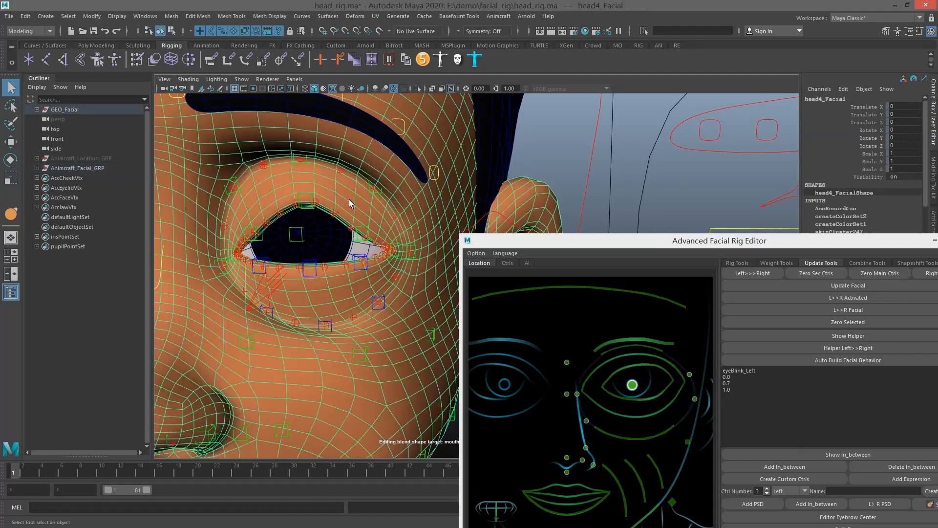
- Raise Blink on the left eye-aim control until the left eye is fully closed
drag(678, 246, 649, 271)
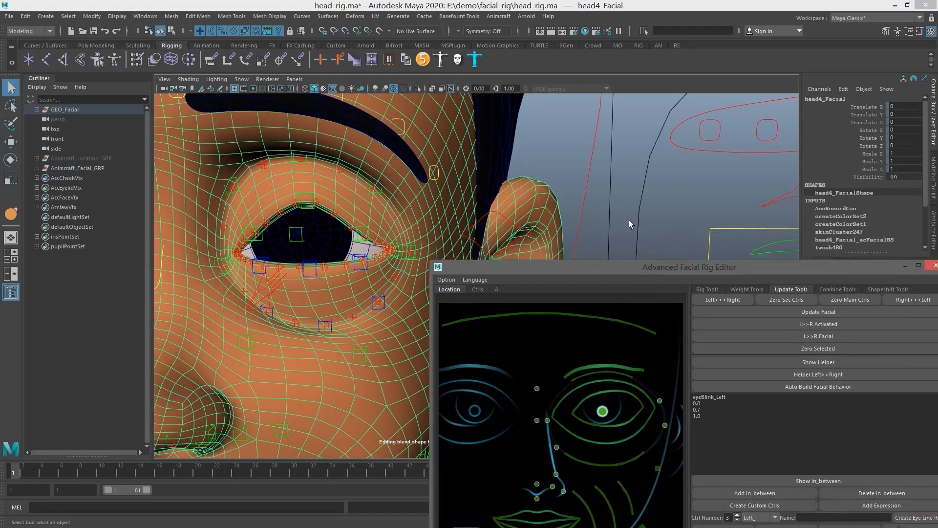
alt+drag(629, 220, 693, 174)
scroll(718, 192, down, 3)
click(766, 213)
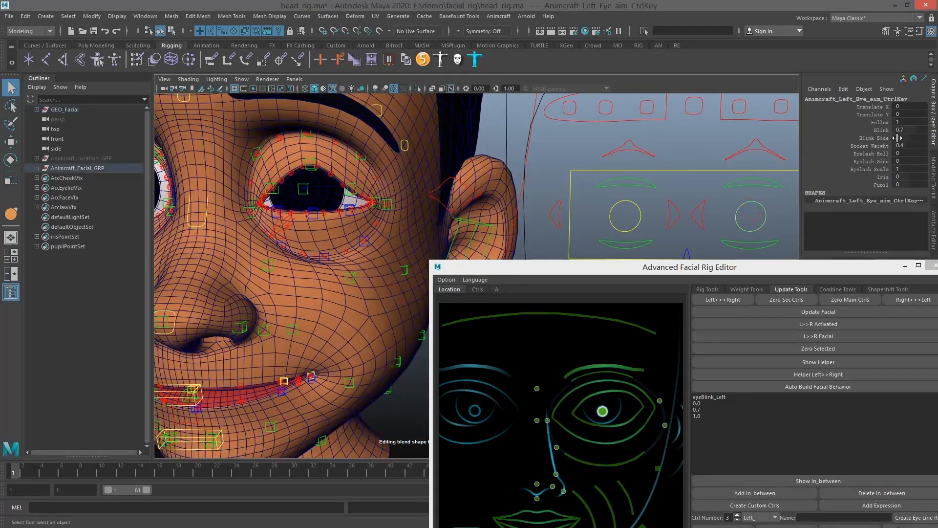
click(883, 133)
middle_drag(458, 187, 481, 186)
- Add a PSD corrective target for the eyeBlink_Left pose to the head mesh
click(323, 167)
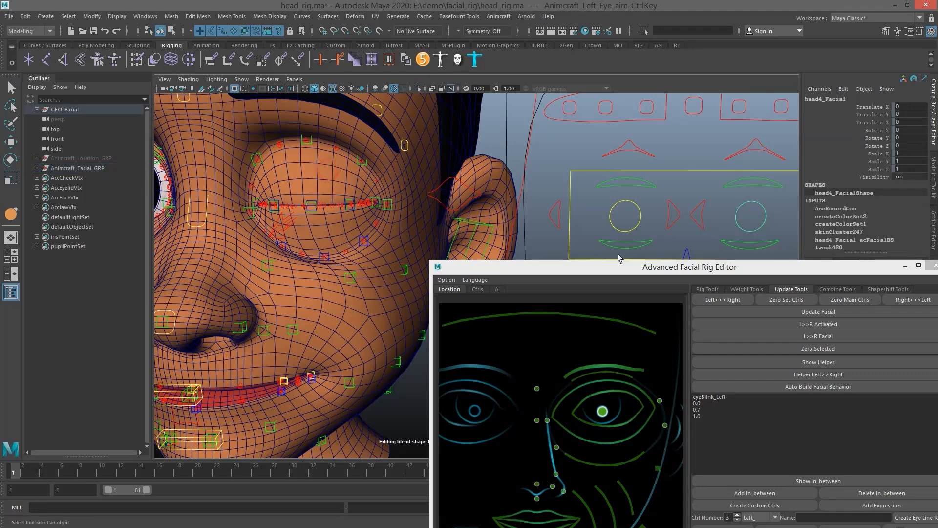
drag(733, 272, 709, 158)
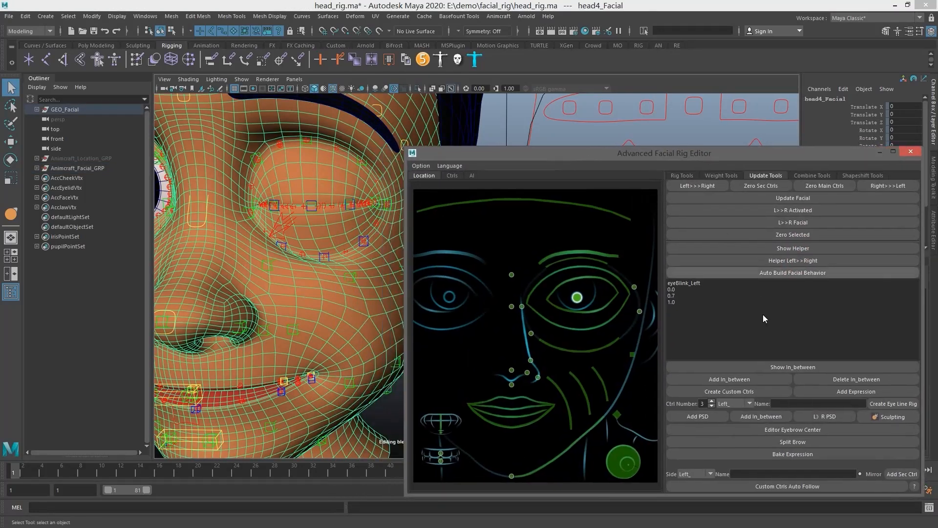
click(707, 418)
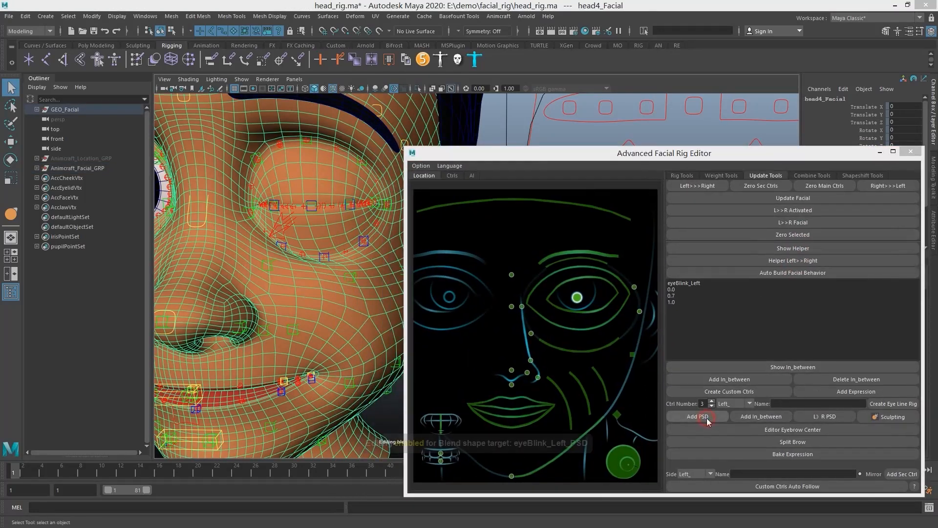
- Set Blink to 0.5 on the left eye-aim control
drag(665, 153, 689, 293)
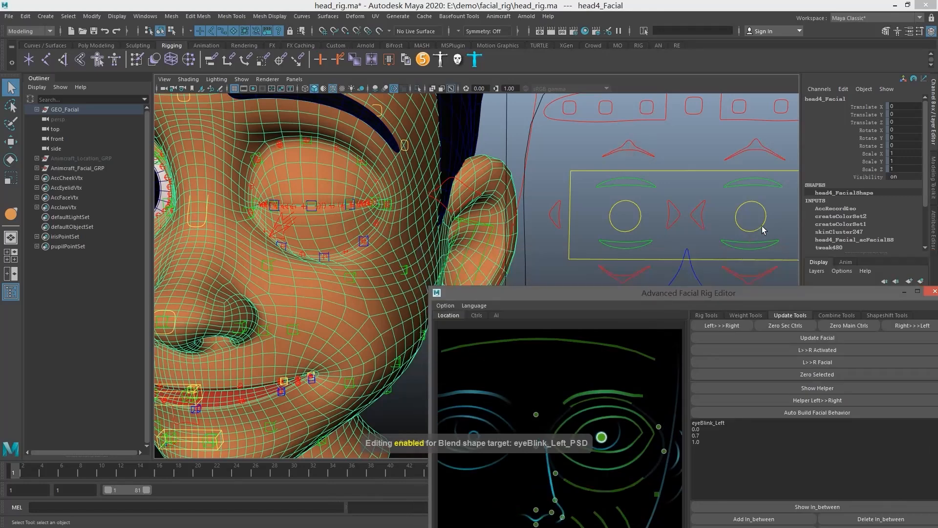
click(765, 216)
double_click(911, 130)
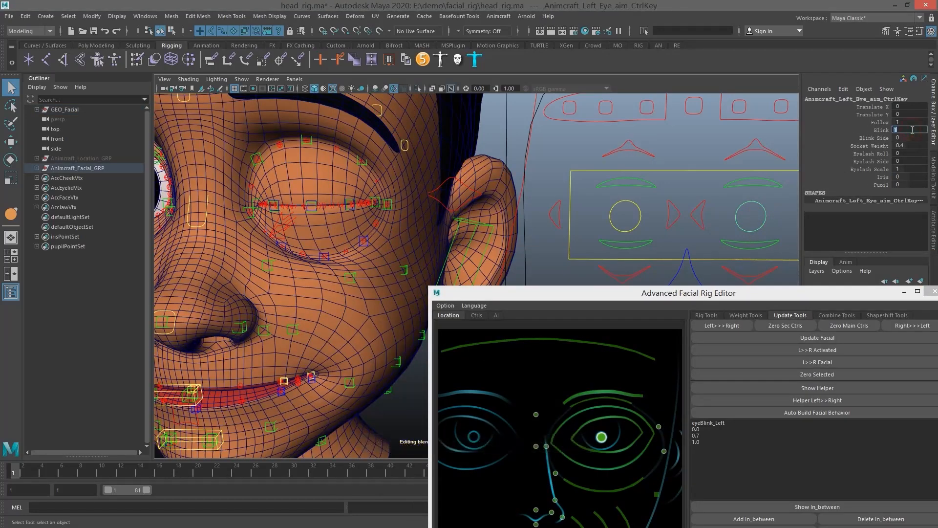
text(0.5)
key(Return)
- Add an in-between target at 0.5 to the head mesh's left eye-blink PSD
click(393, 189)
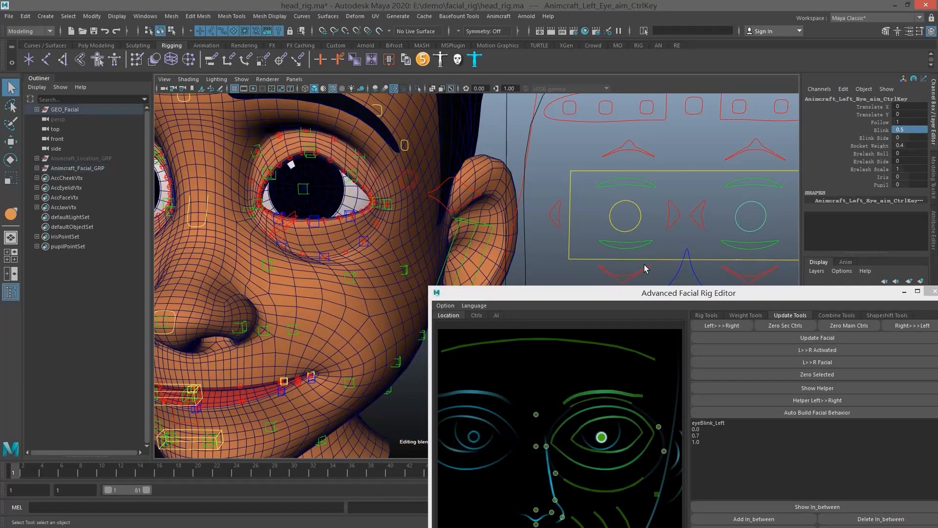
drag(691, 293, 672, 134)
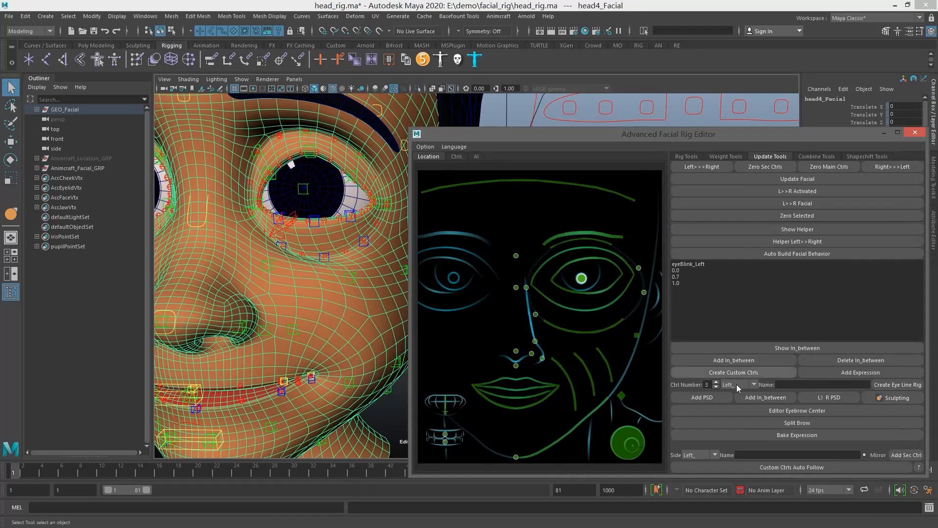
click(755, 397)
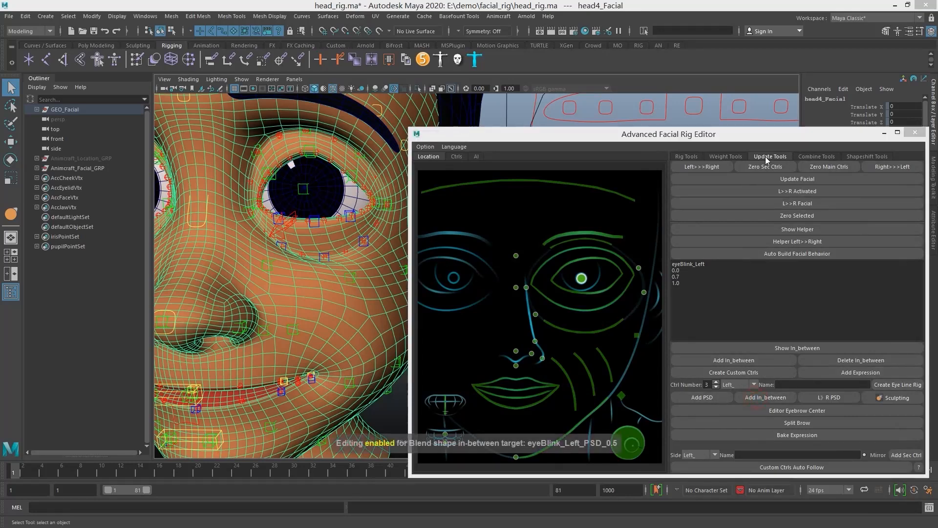
drag(747, 138, 756, 228)
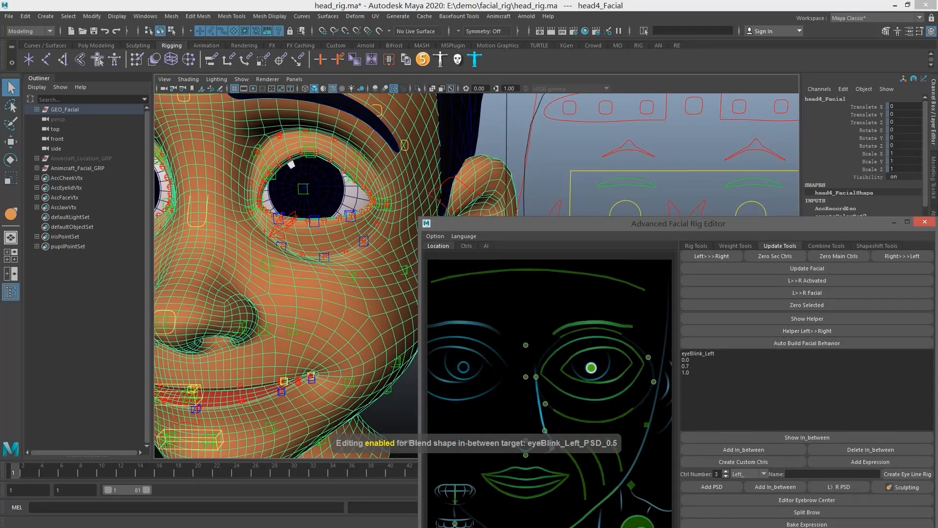
- Examine the eyeBlink_Left_PSD_0.5 in-between target and its available actions in the Shape Editor
drag(937, 162, 699, 94)
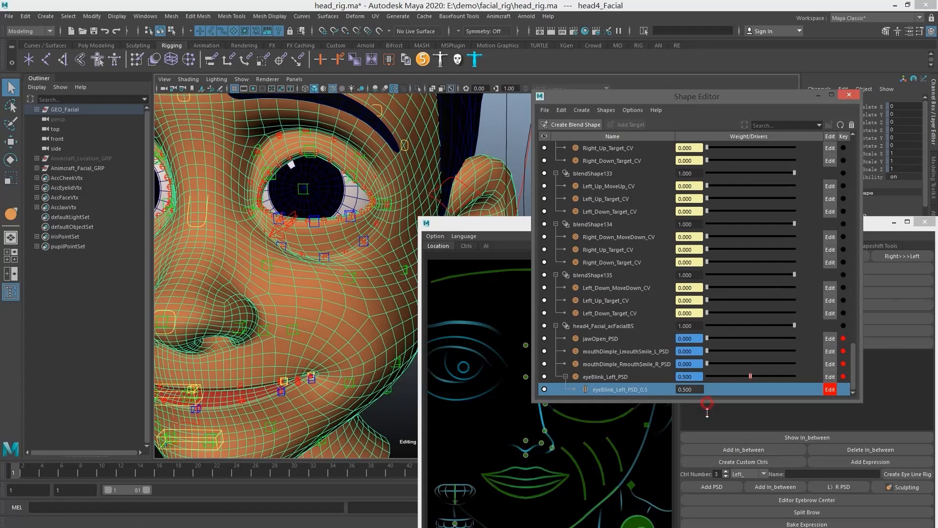
drag(707, 403, 707, 434)
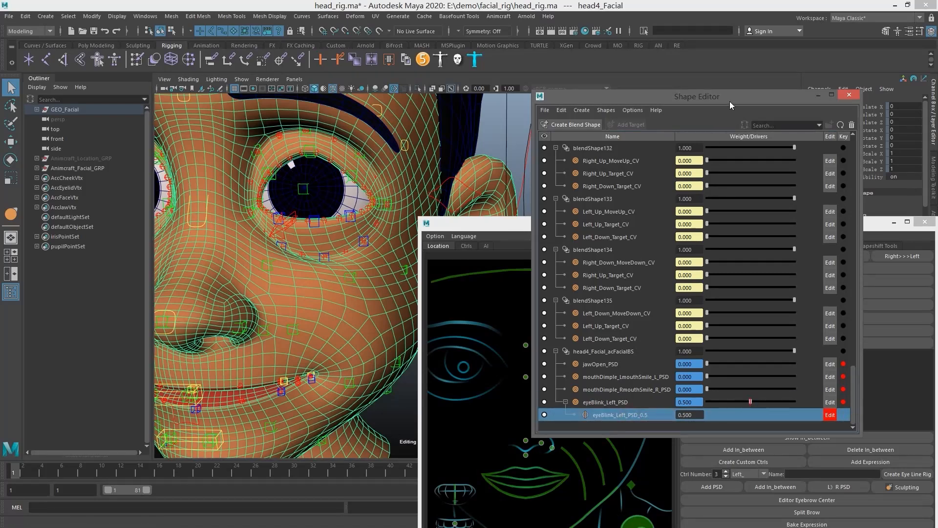
drag(729, 101, 632, 145)
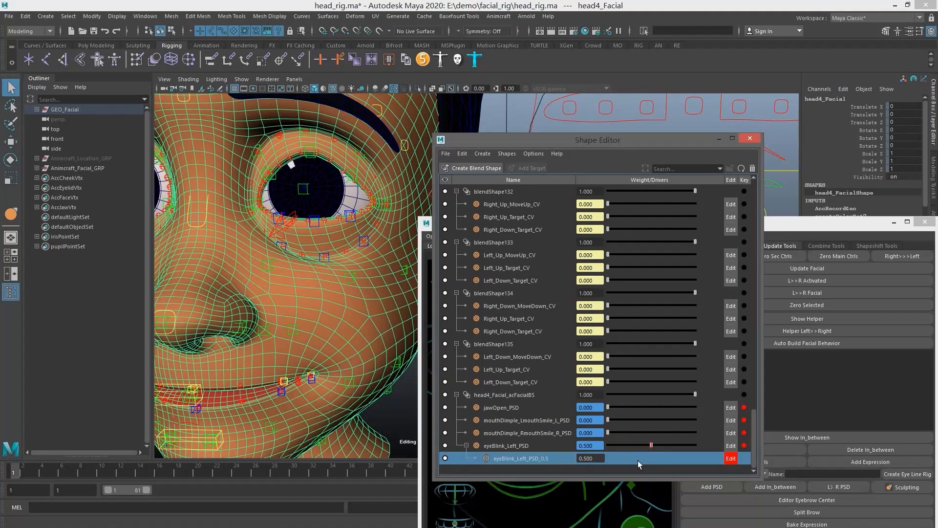
right_click(542, 459)
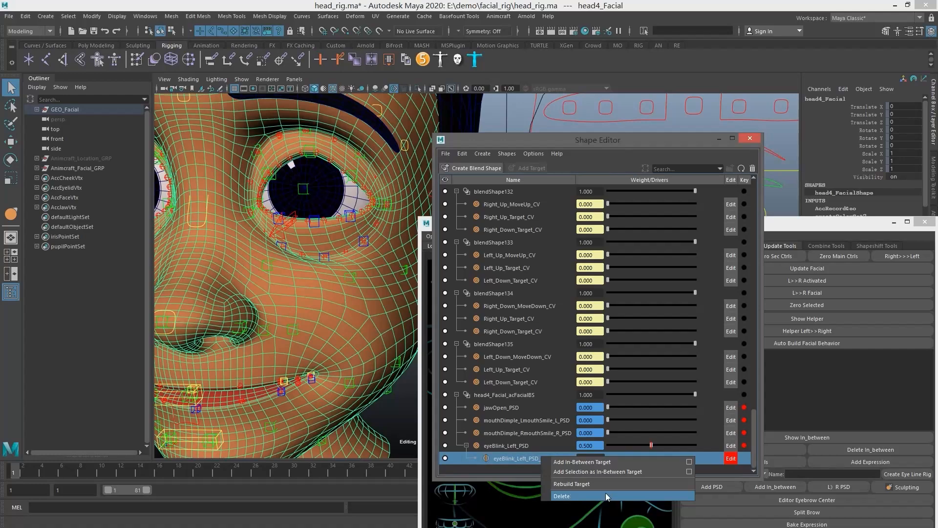
click(517, 458)
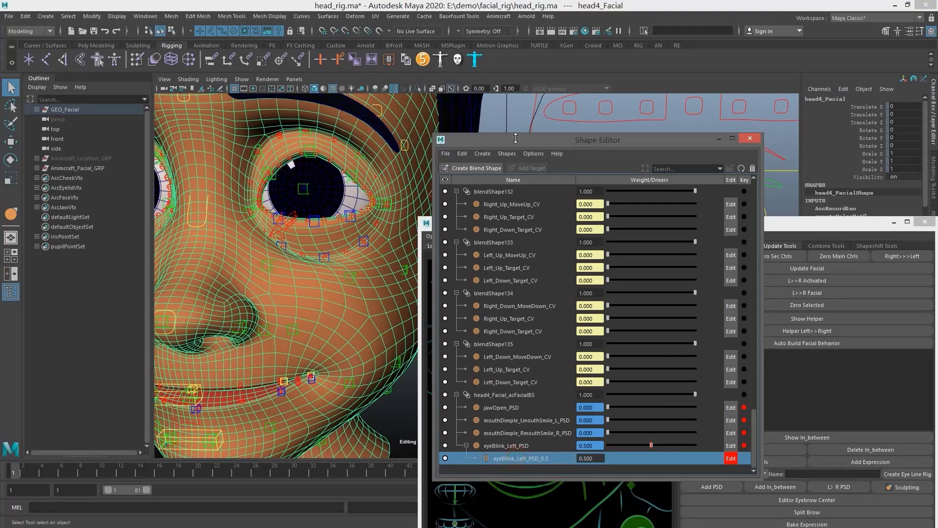
drag(525, 145, 598, 162)
- Pull a vertex on the left upper eyelid edge upward with Soft Select off, return to object mode, and close the editor windows
scroll(333, 180, up, 5)
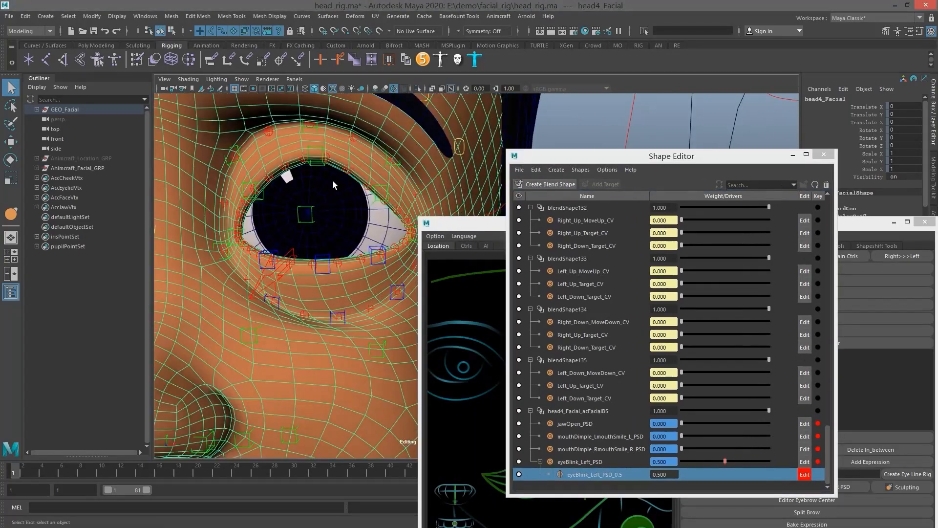
scroll(368, 178, down, 2)
right_drag(367, 178, 328, 181)
click(295, 209)
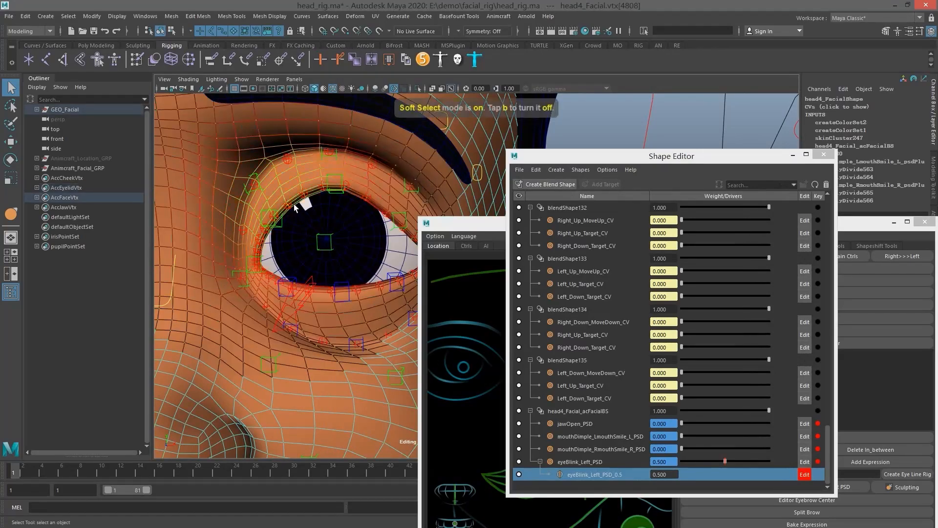
key(b)
key(w)
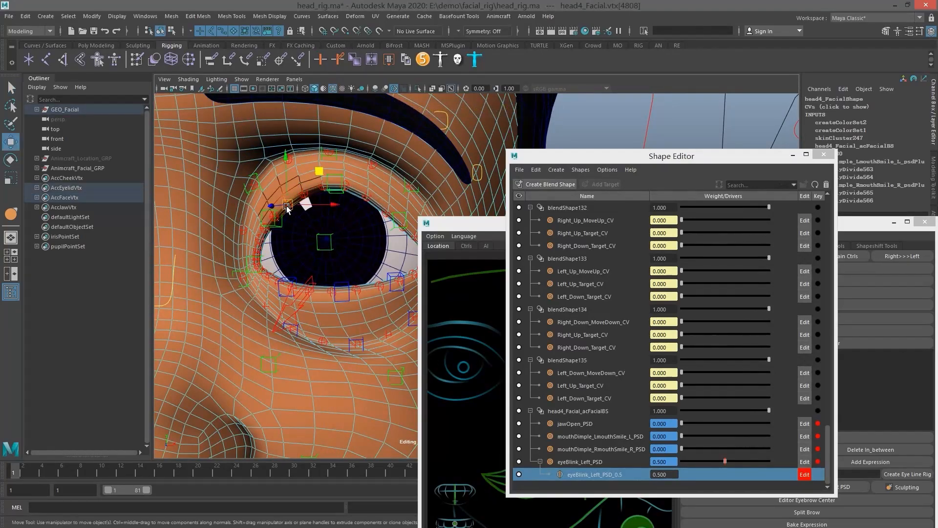
drag(286, 206, 277, 189)
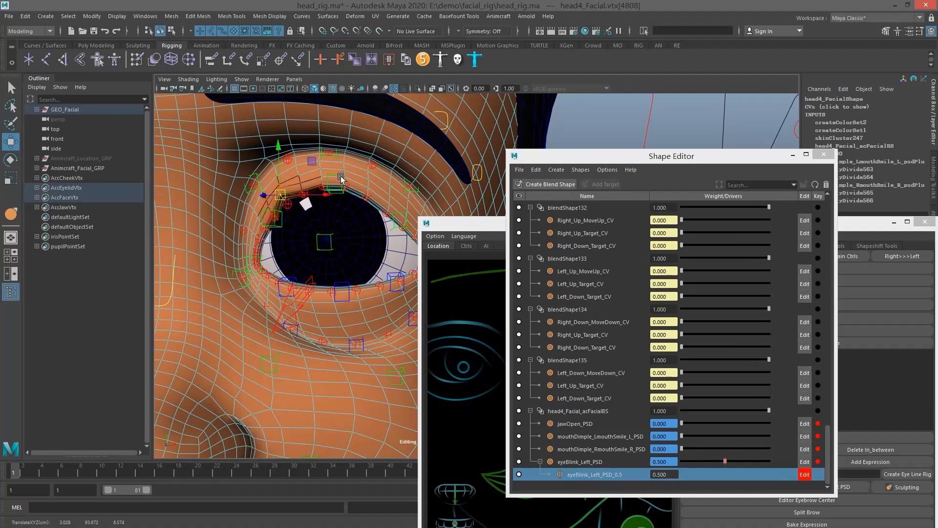
key(q)
right_drag(313, 195, 390, 155)
click(823, 154)
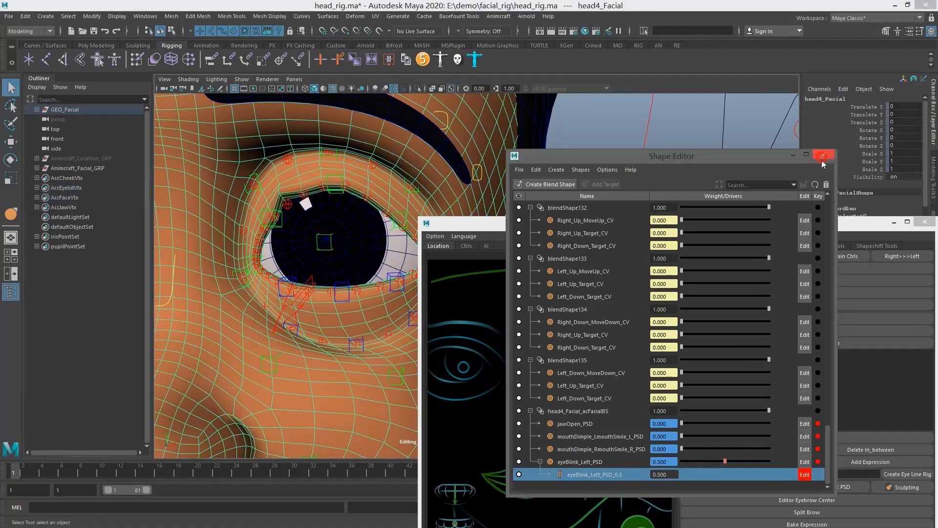
click(925, 221)
- Test the left eye-aim control's Blink through its intermediate values and leave it at 1
scroll(590, 152, down, 1)
scroll(590, 151, down, 5)
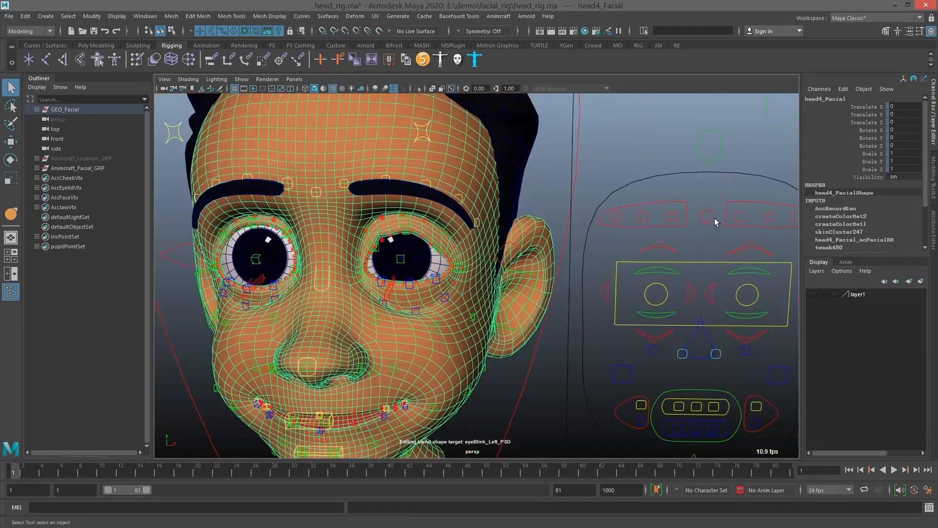
drag(712, 245, 711, 247)
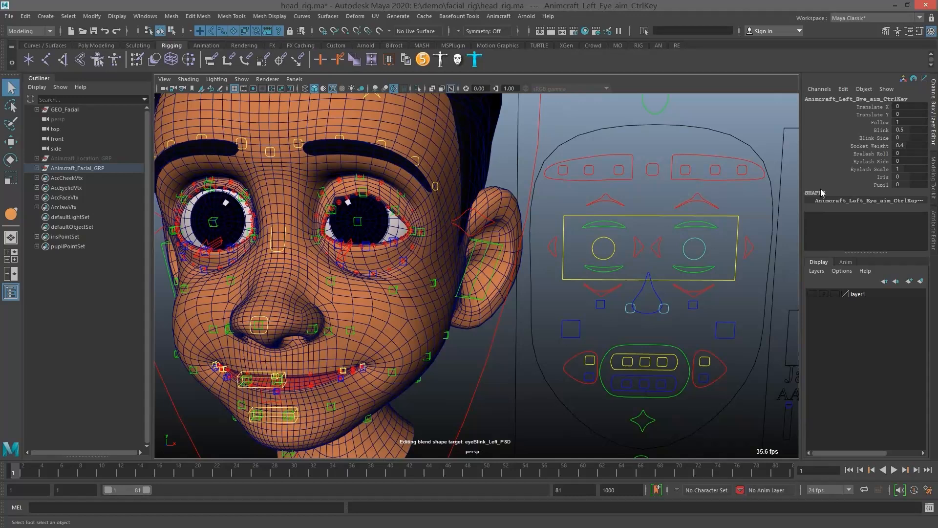
click(882, 130)
middle_drag(669, 238, 648, 239)
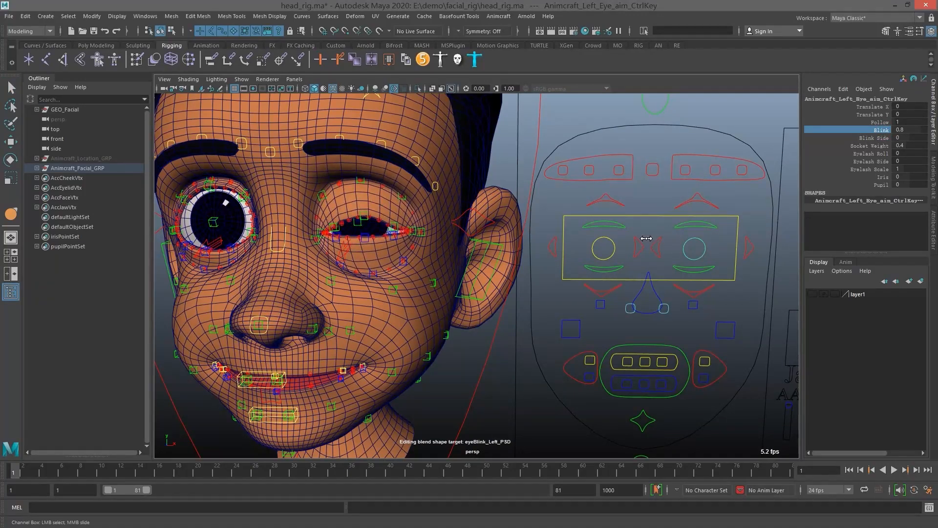
middle_drag(646, 238, 737, 214)
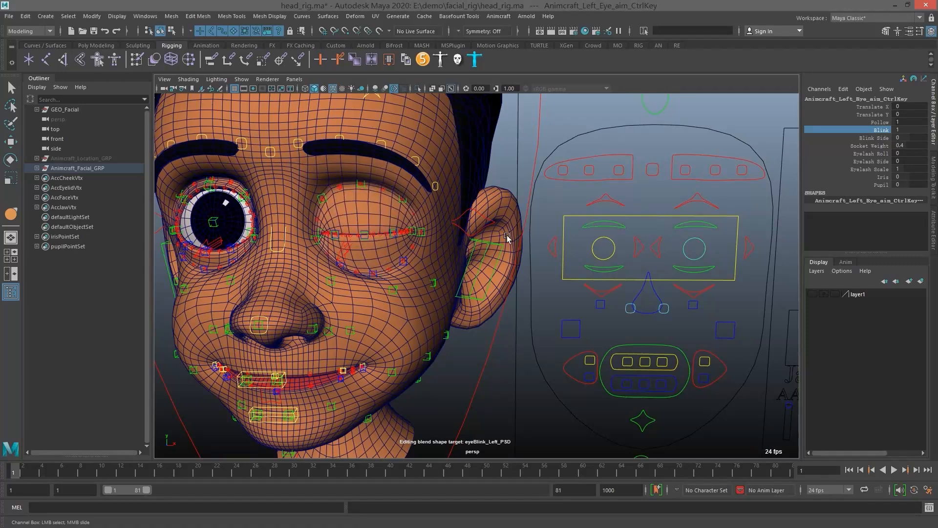
- Mirror the left eye-blink PSD correction to the right side of the head mesh
key(q)
click(369, 237)
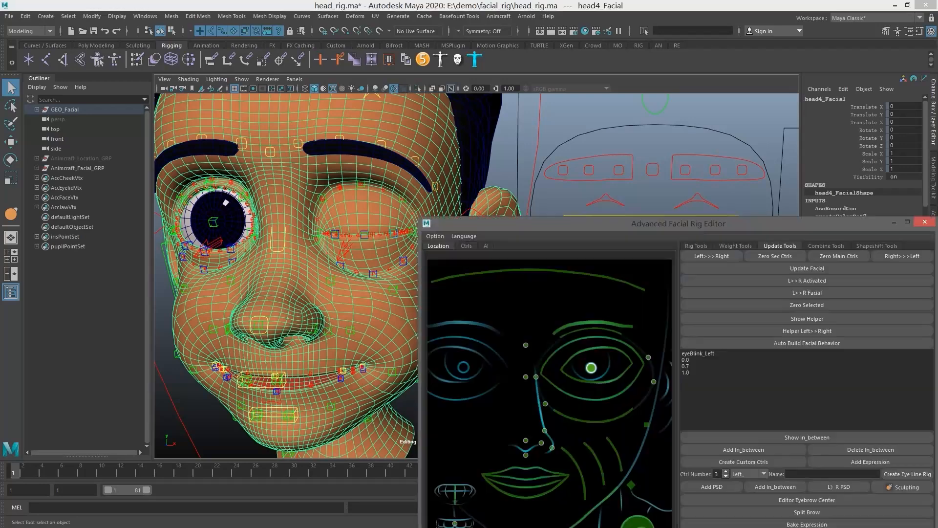
drag(660, 226, 679, 96)
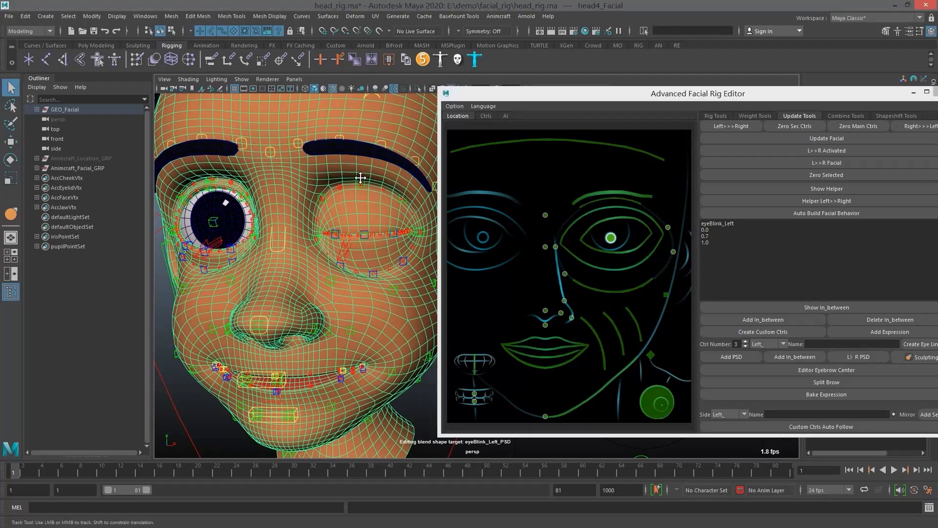
alt+middle_drag(362, 178, 373, 198)
drag(834, 96, 904, 257)
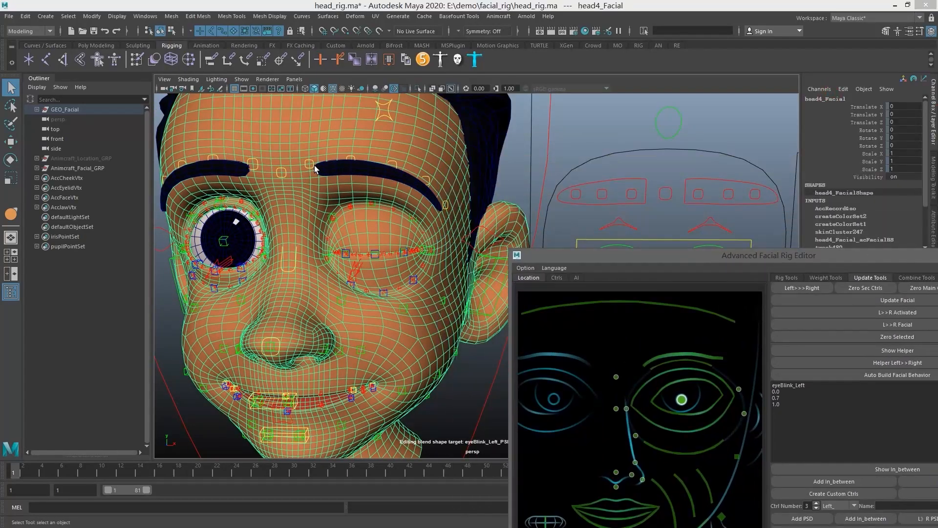
- Open the Shape Editor and widen its name column to check the left and right eye-blink PSD targets
click(137, 46)
click(381, 58)
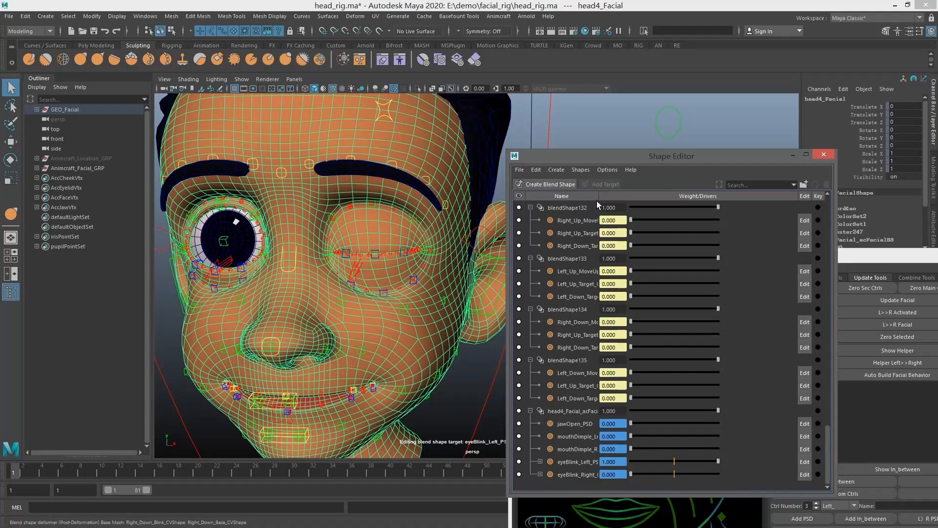
drag(599, 196, 650, 196)
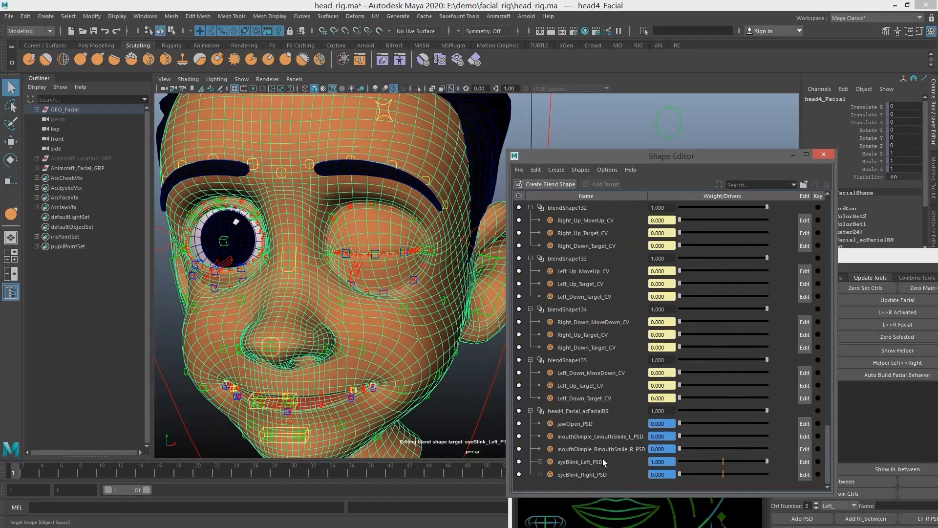
- Expand the eyeBlink_Left_PSD and eyeBlink_Right_PSD targets to check their in-betweens, and close the Shape Editor
click(605, 461)
click(540, 474)
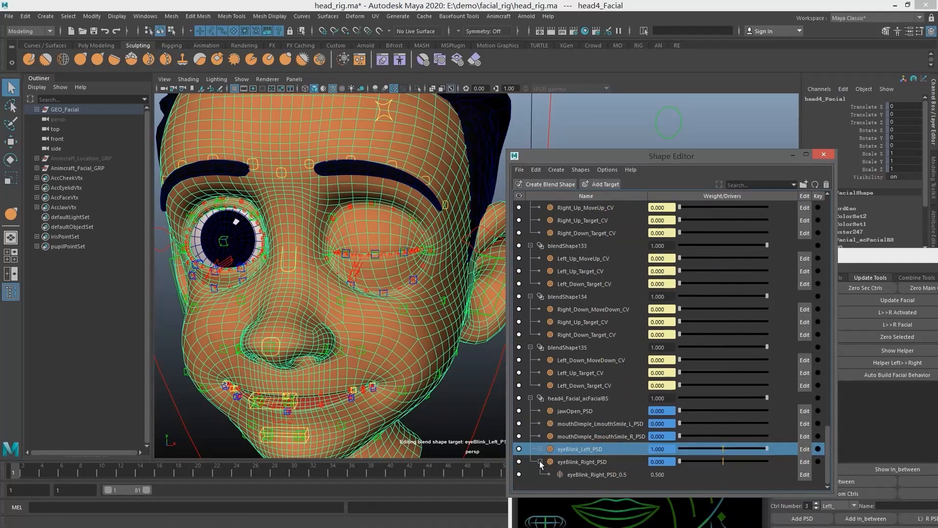
click(540, 449)
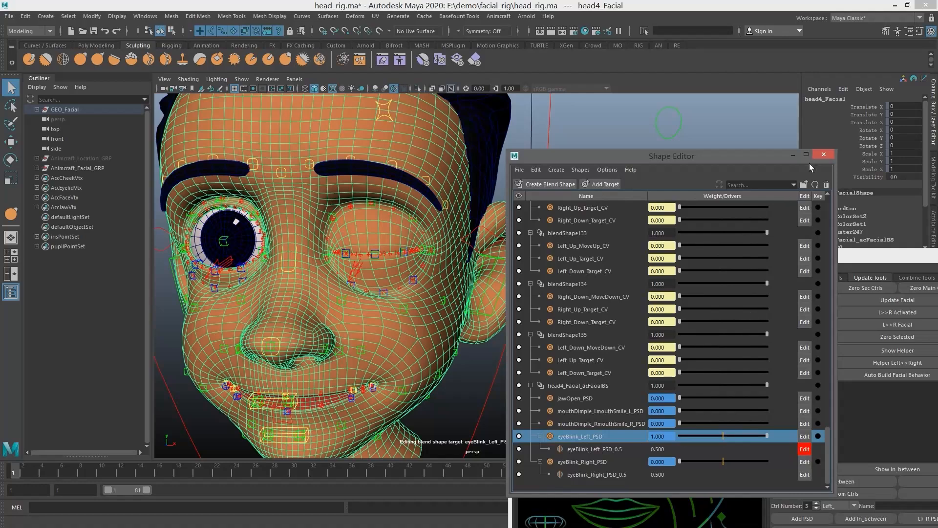
click(823, 155)
- Select the left eye-aim control and set its Blink to 0
drag(802, 256, 642, 109)
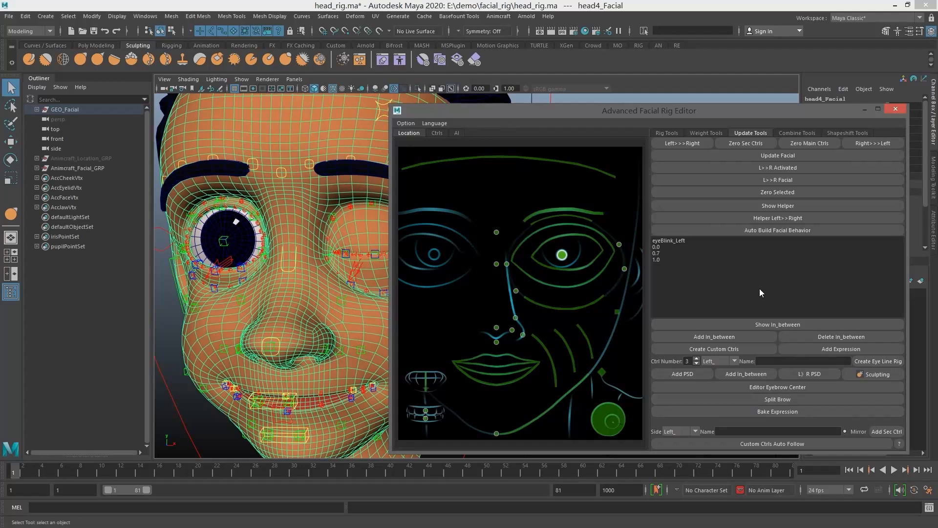
drag(700, 111, 712, 285)
click(713, 268)
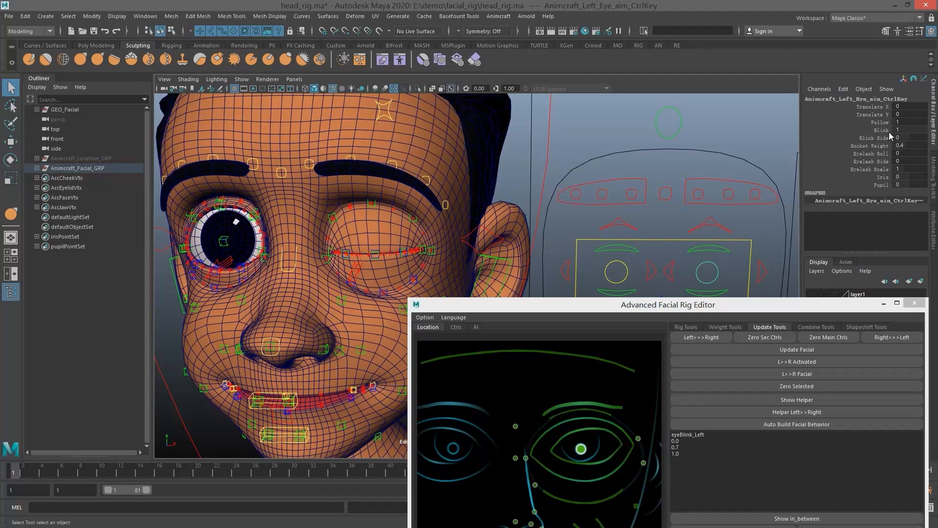
click(882, 130)
middle_drag(652, 210, 658, 190)
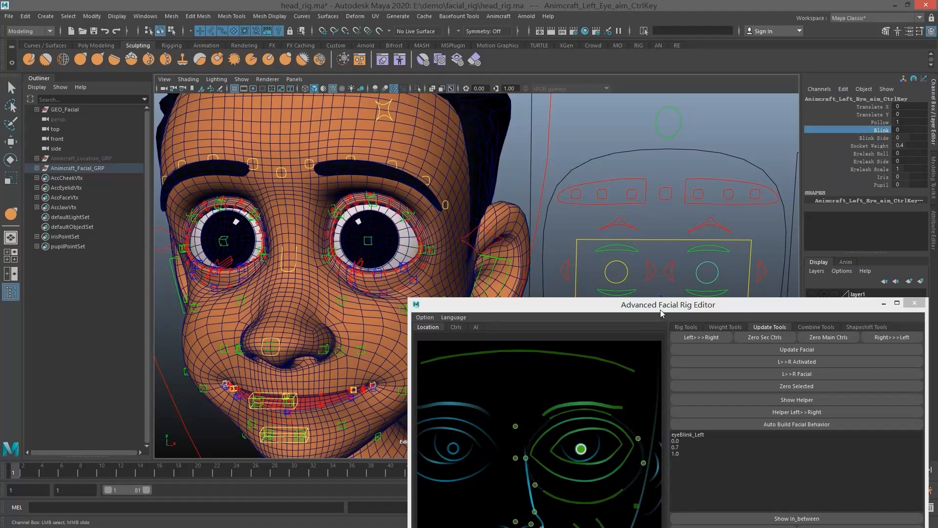
drag(660, 309, 689, 105)
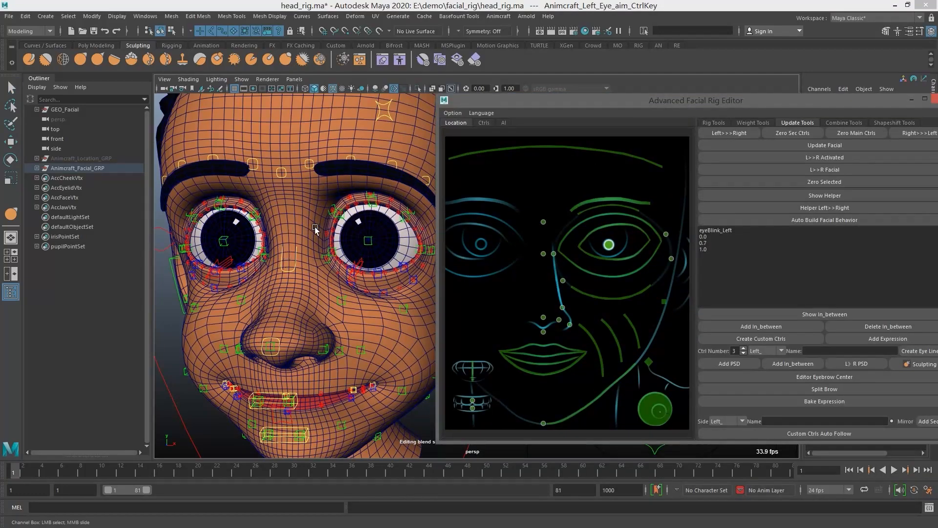
alt+right_drag(313, 226, 361, 237)
alt+drag(360, 236, 309, 237)
alt+middle_drag(309, 237, 309, 248)
alt+drag(309, 248, 298, 231)
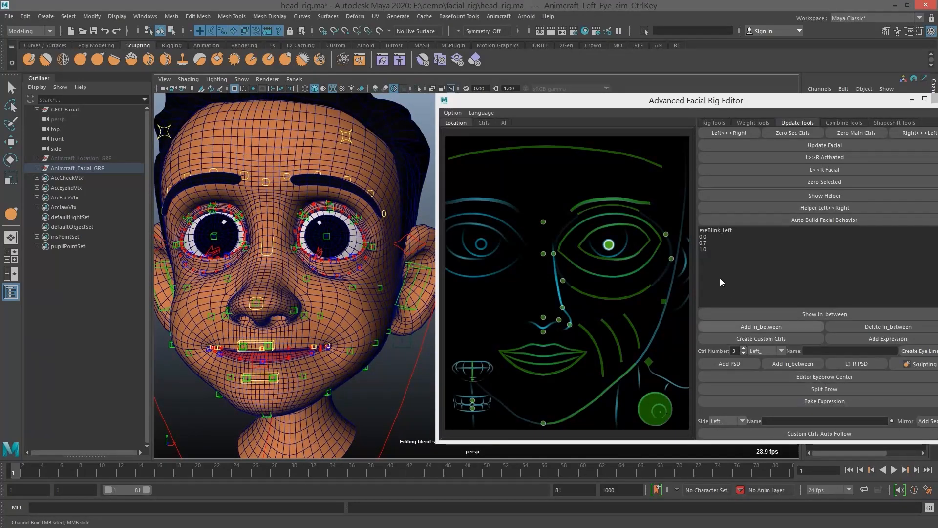
- Test the left main brow control by raising it several times, checking the brow in profile and undoing each move
drag(592, 98, 608, 138)
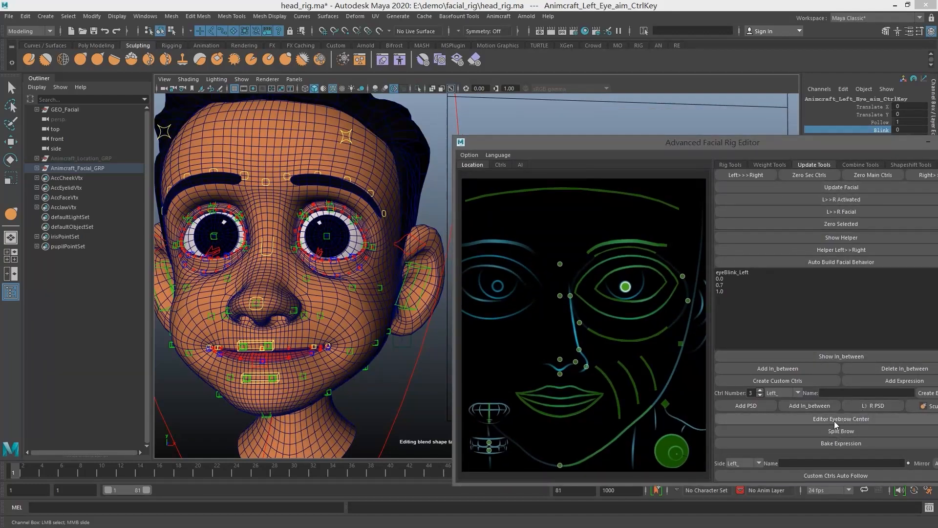
drag(640, 141, 706, 214)
click(562, 182)
key(w)
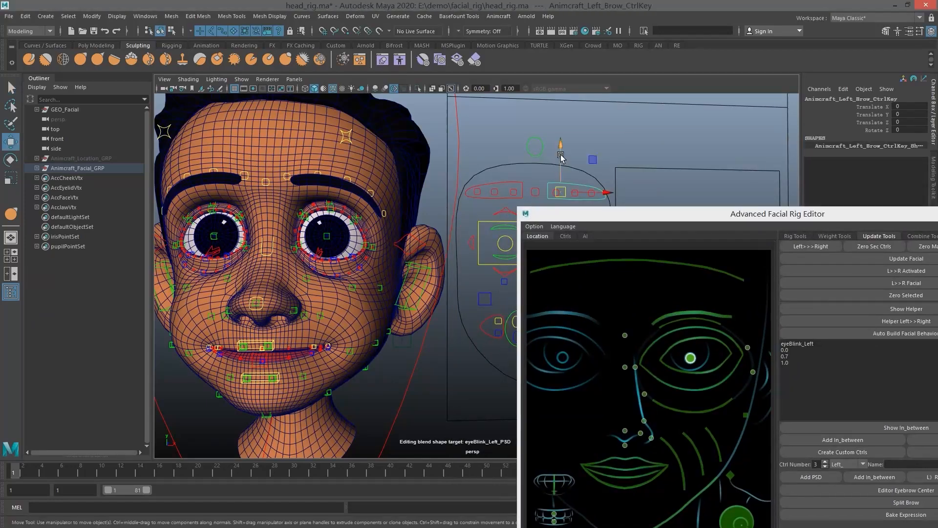
drag(559, 148, 283, 248)
key(ctrl+z)
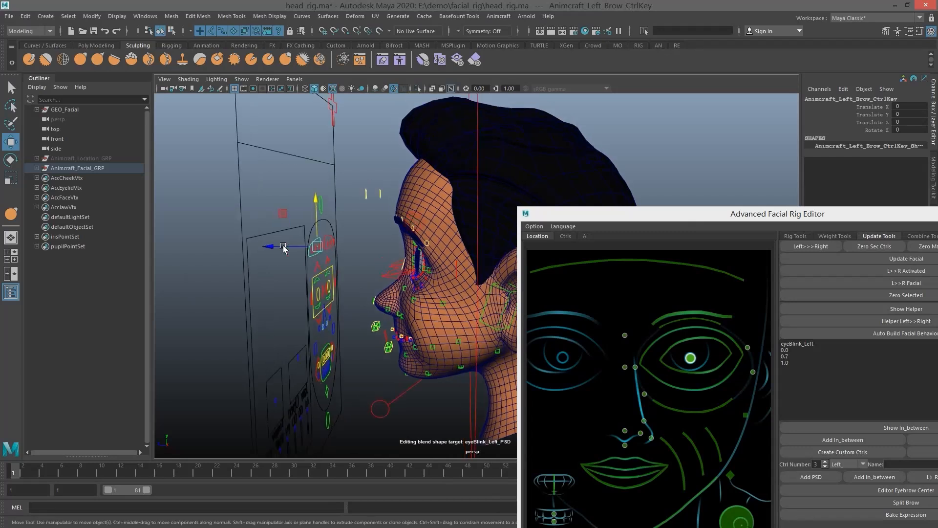
mouse_move(310, 210)
mouse_down()
mouse_move(315, 230)
mouse_move(321, 214)
mouse_up()
key(ctrl+z)
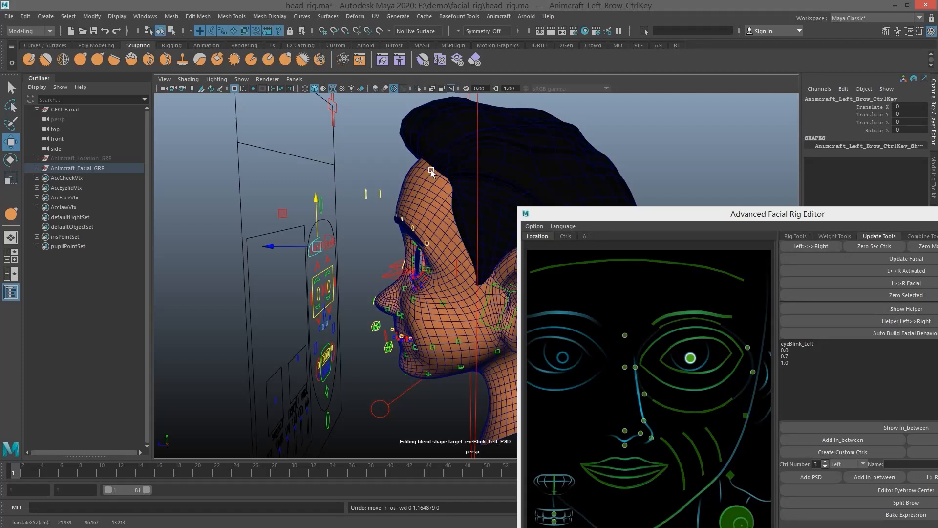
drag(318, 215, 311, 189)
key(ctrl+z)
- Show the facial rig helpers and clear the view of the brow area in profile
alt+drag(450, 297, 458, 301)
drag(835, 214, 767, 179)
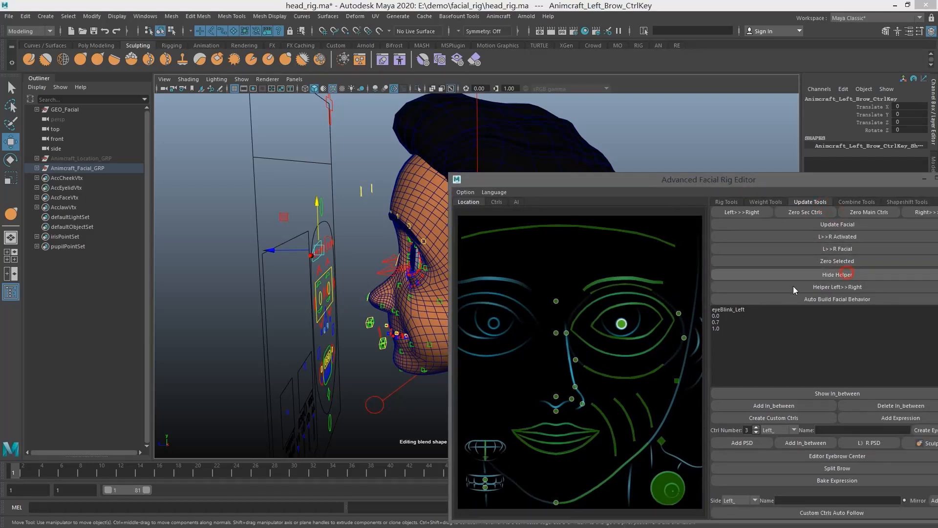
drag(709, 184, 762, 286)
alt+drag(464, 214, 471, 215)
- Move the eyeBrow_Center helper to Translate Y -0.104 and Translate Z 0.306
click(366, 237)
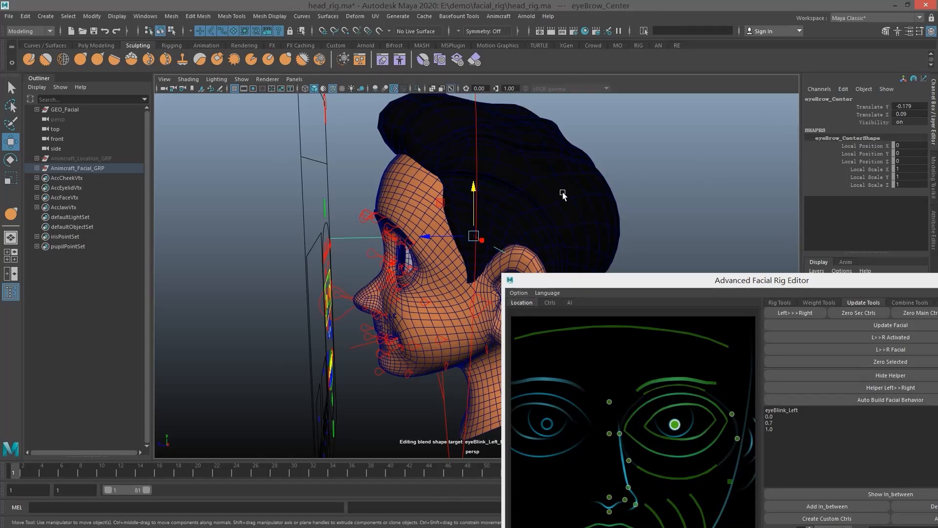
alt+drag(562, 196, 519, 188)
mouse_move(449, 211)
alt+mouse_down()
mouse_move(497, 213)
mouse_move(432, 209)
mouse_move(554, 191)
mouse_move(495, 239)
mouse_move(440, 247)
mouse_move(464, 218)
alt+mouse_up()
key(space)
key(4)
key(f)
key(space)
key(5)
drag(729, 285, 696, 197)
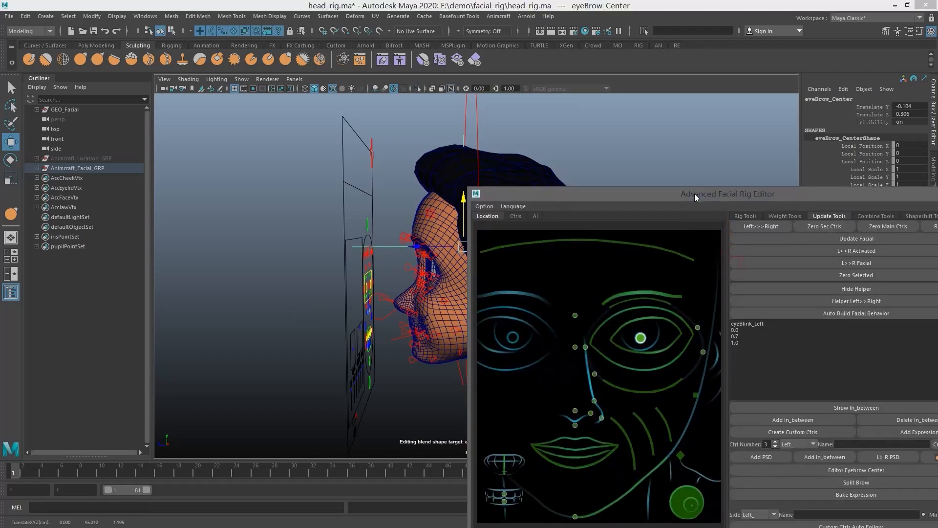
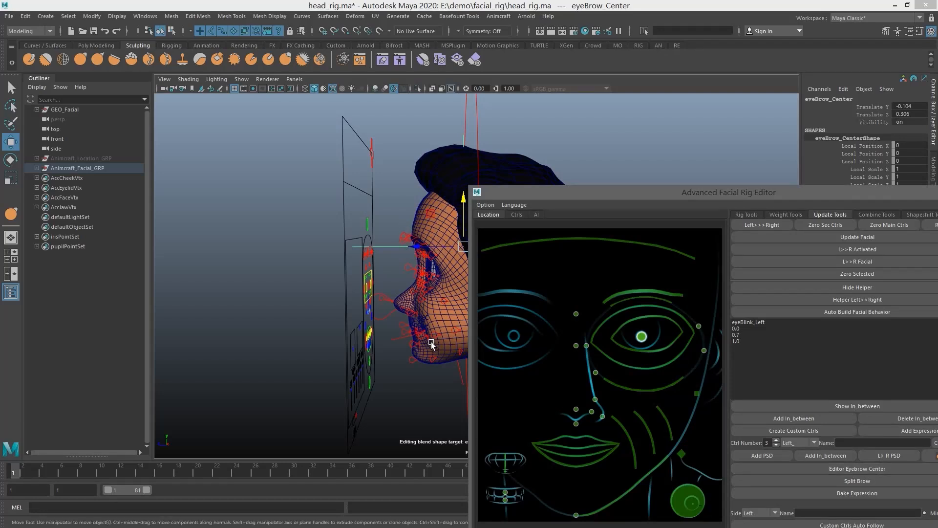
- Apply the repositioned eyebrow center to the brow rig and hide the helpers
alt+middle_drag(432, 343, 375, 304)
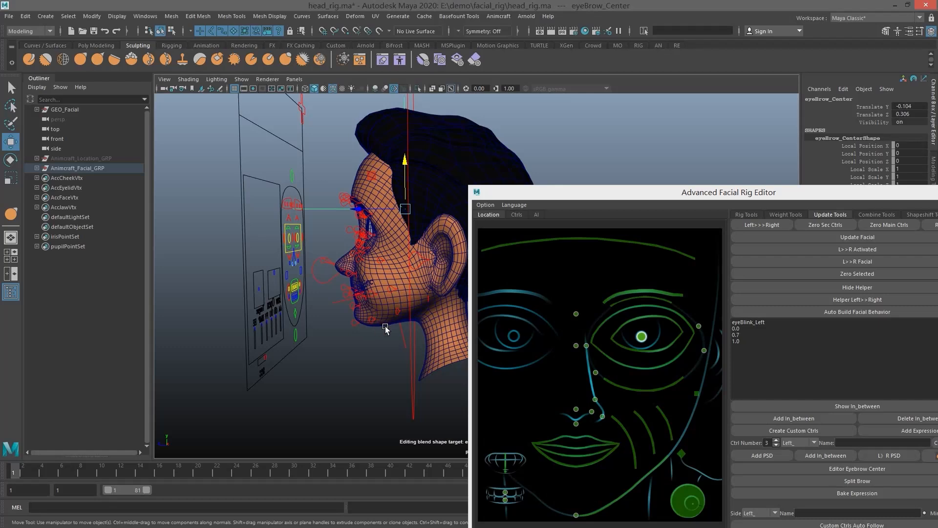
click(856, 471)
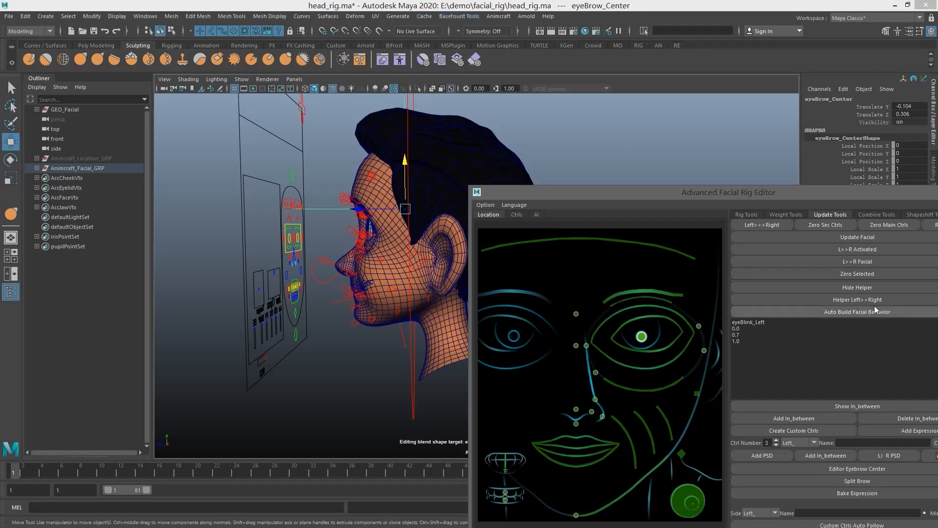
click(869, 290)
- Test the left main brow control at Translate Y 1 in profile, and reset its Translate Y to 0
alt+drag(342, 254, 405, 257)
key(q)
click(399, 226)
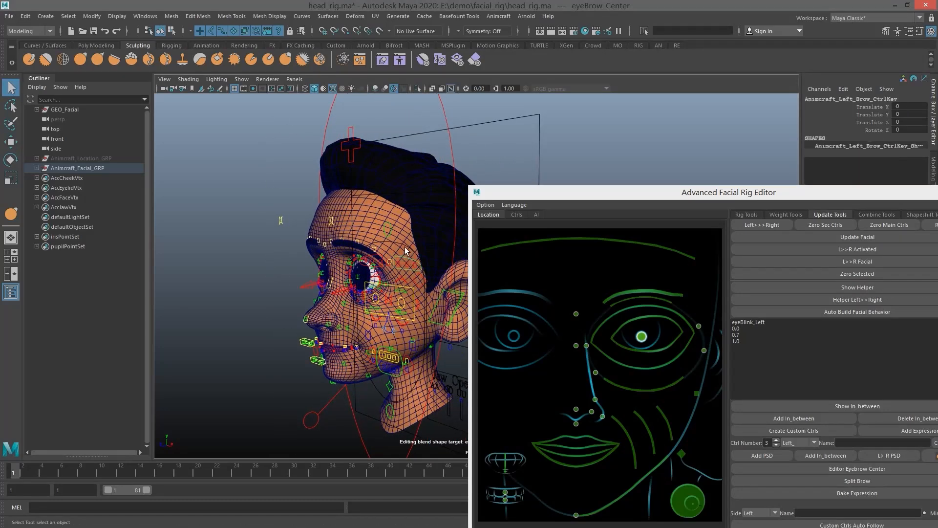
key(w)
drag(399, 222, 362, 225)
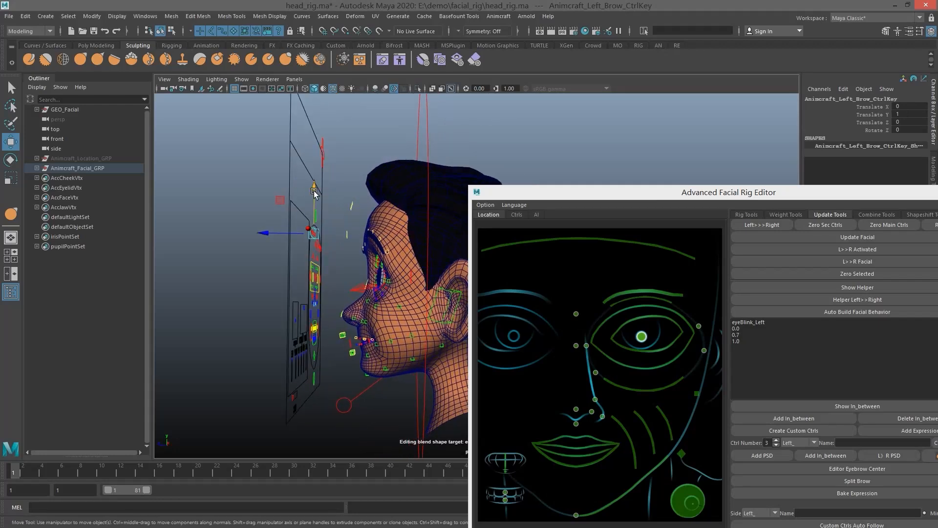
drag(314, 190, 313, 205)
key(ctrl+z)
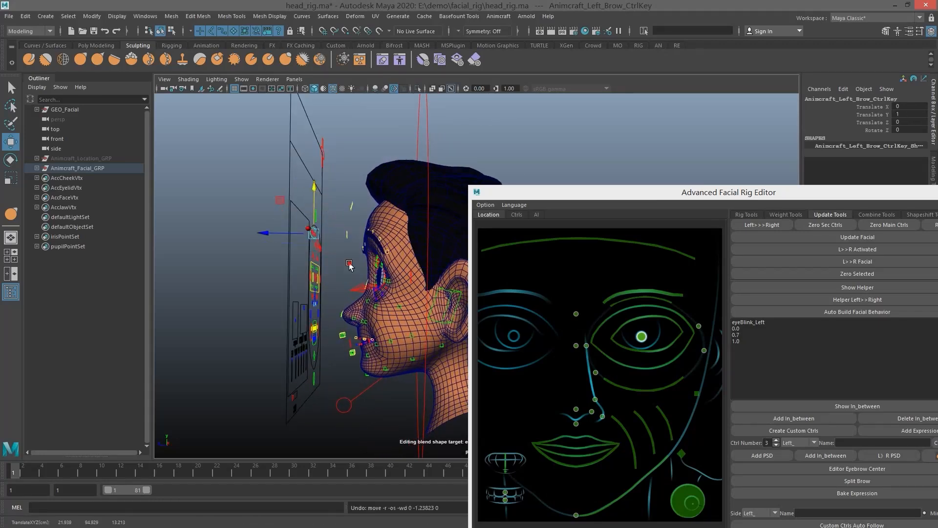
alt+drag(349, 266, 397, 262)
click(910, 114)
text(0)
key(Return)
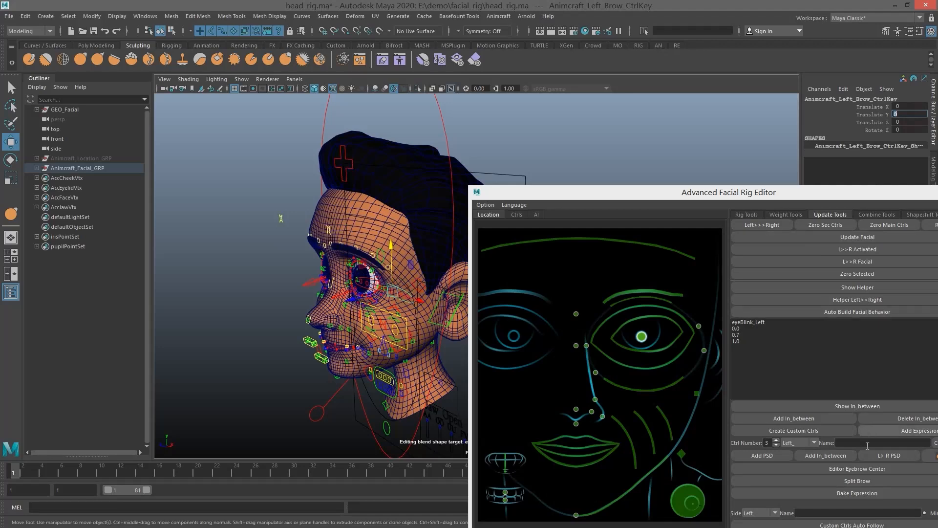
- Test raising the whole left brow with its main control from the front, and undo the move
alt+drag(378, 261, 393, 220)
alt+middle_drag(454, 224, 401, 234)
drag(433, 210, 439, 171)
key(ctrl+z)
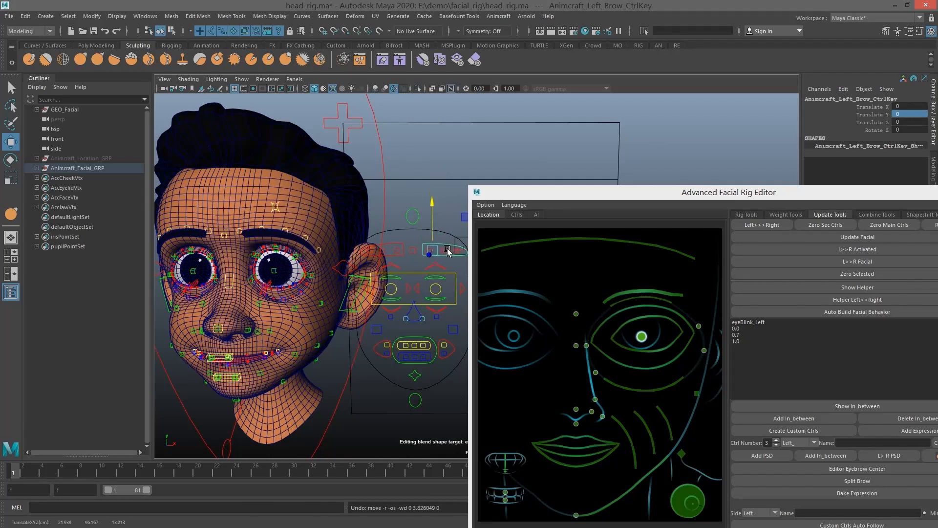
- Test raising the individual Left_Brow1 and Left_Brow2 panel controls one at a time, undoing the moves
key(q)
click(429, 251)
key(w)
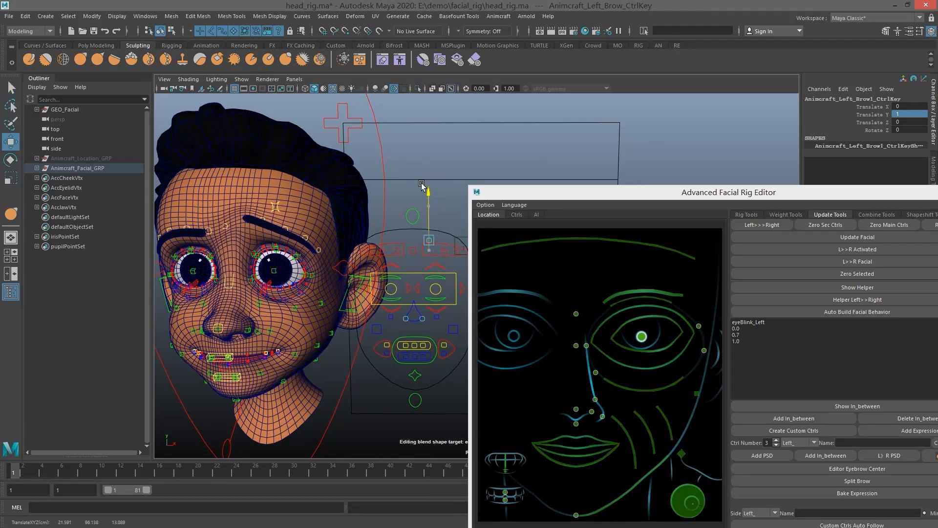
key(q)
click(444, 248)
key(w)
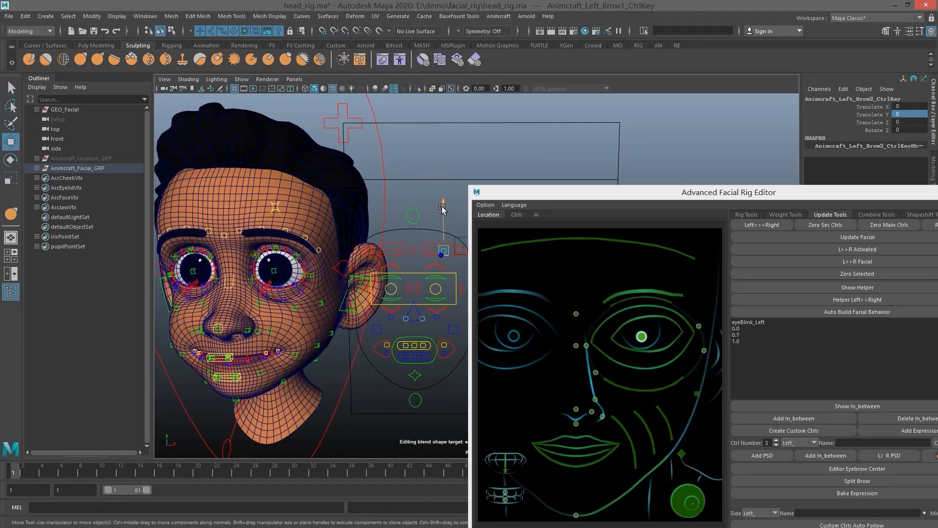
drag(443, 203, 442, 189)
key(ctrl+z)
key(q)
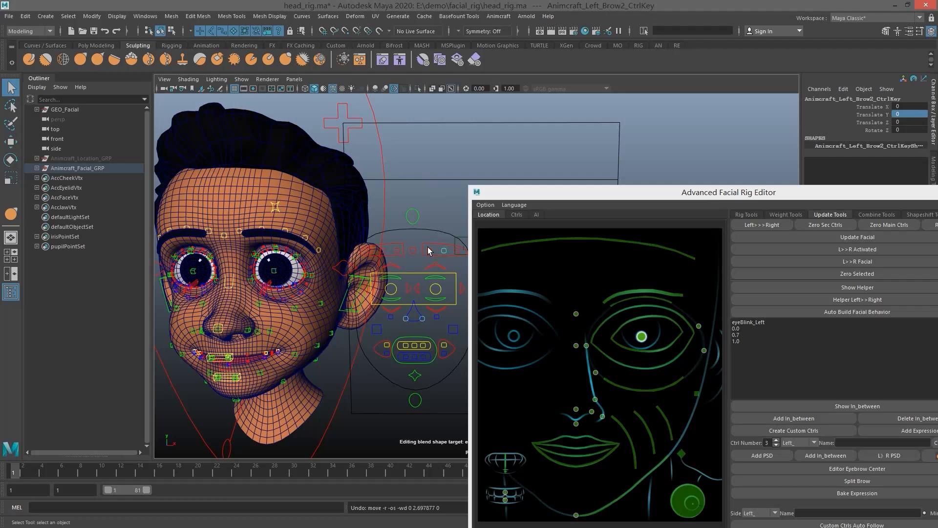
- Test raising the individual right brow controls together with the left main brow control, and undo the move
click(396, 248)
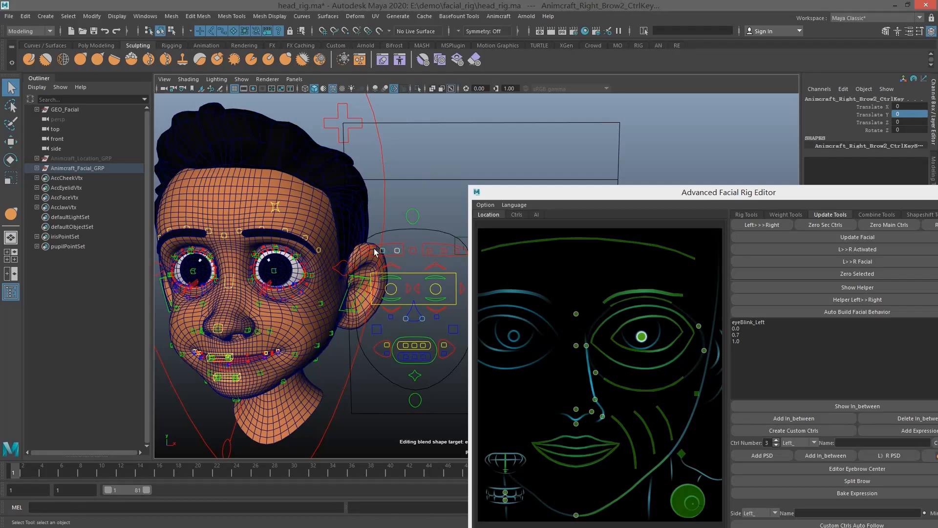
click(427, 242)
key(w)
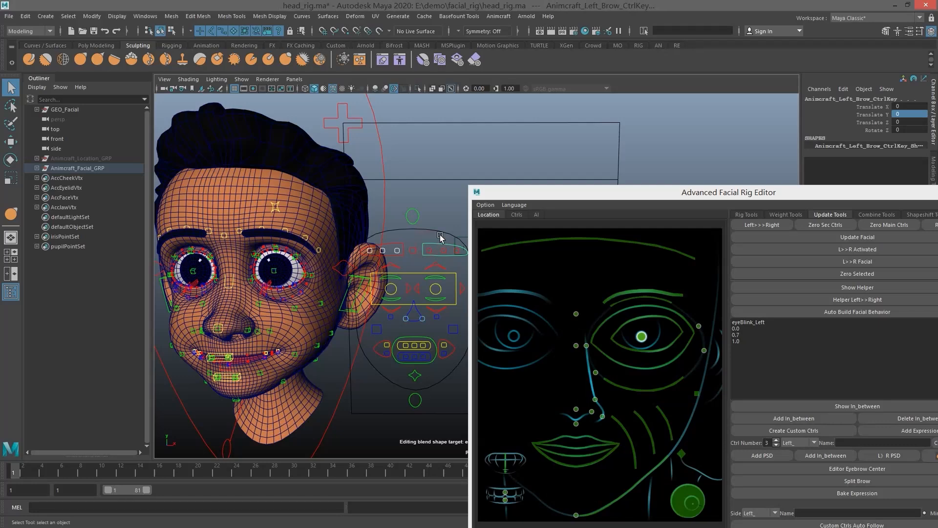
drag(433, 211, 298, 240)
key(ctrl+z)
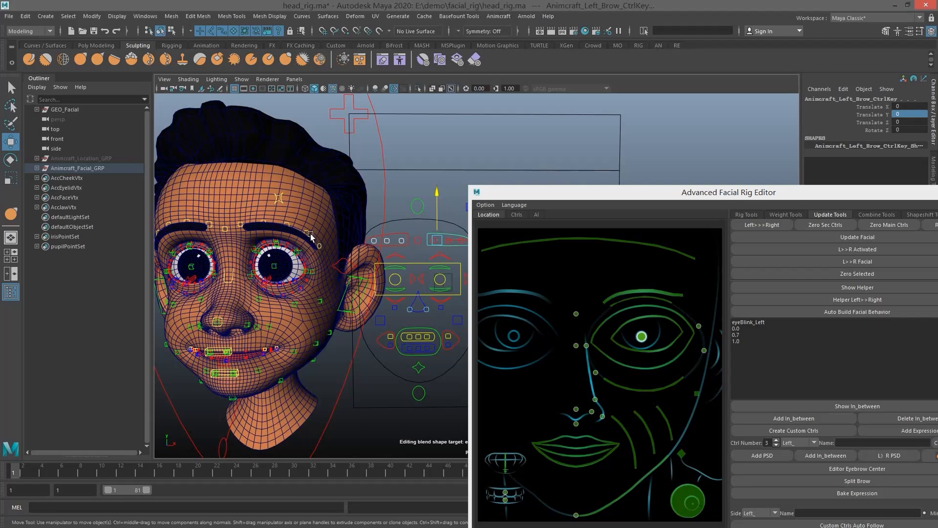
- Raise Animcraft_Left_Brow2_CtrlKey to Translate Y 1 and pull the on-face Left_Brow2_CtrlKey up to about 3.173 in Translate Y
click(309, 230)
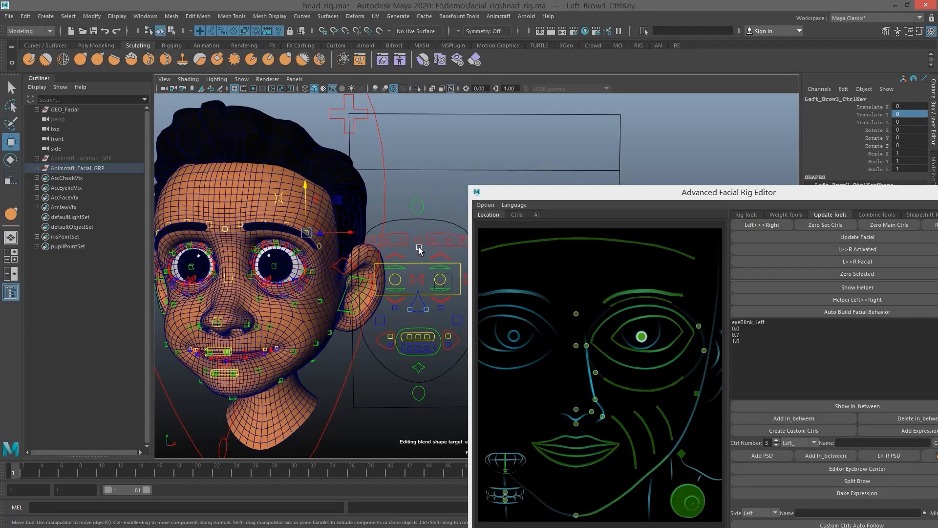
drag(448, 240, 450, 183)
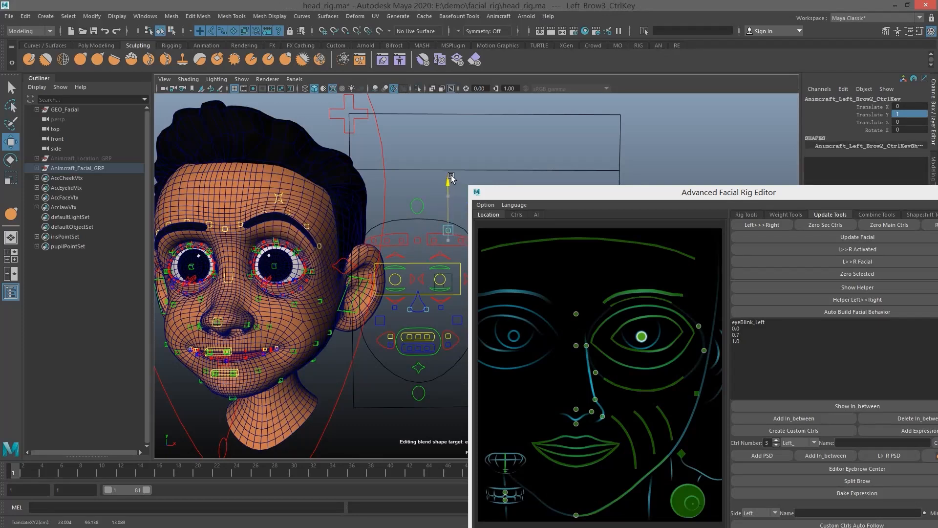
key(q)
click(289, 210)
key(w)
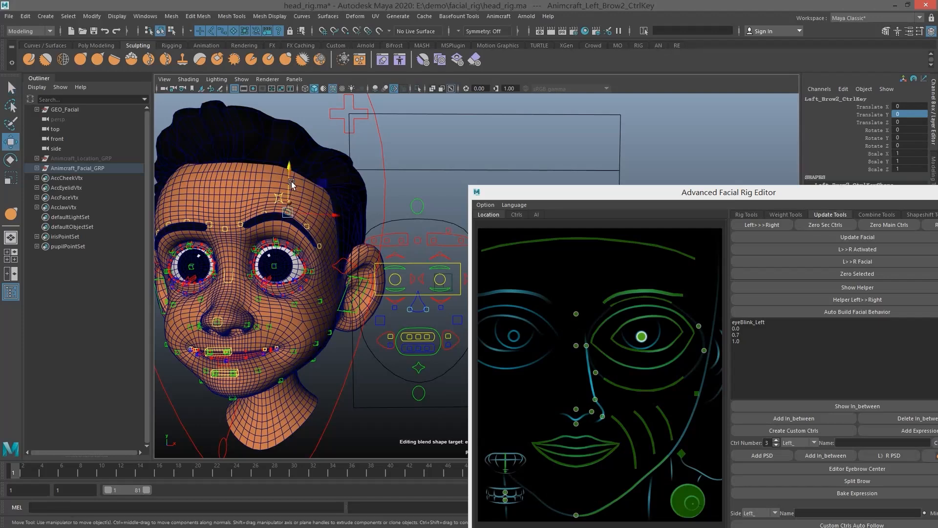
drag(291, 169, 291, 144)
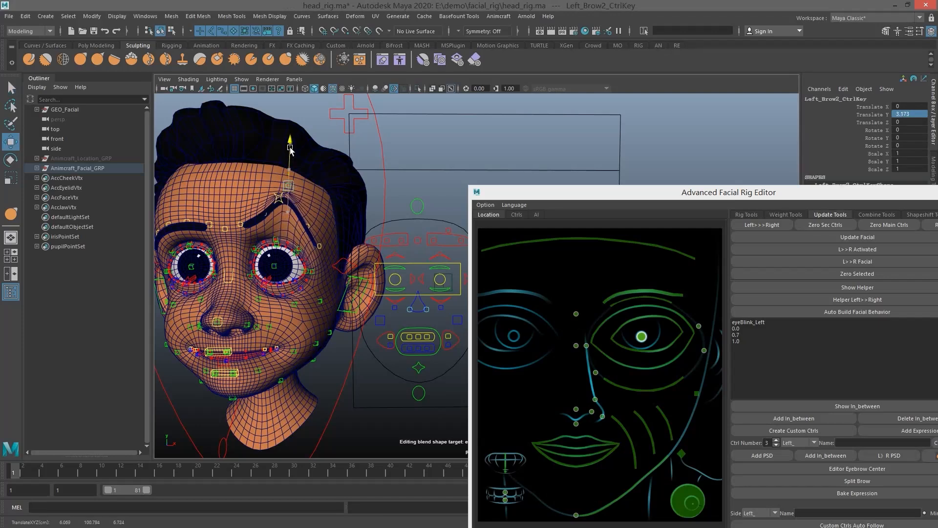
- Update the facial rig with the adjusted brow pose, and set Animcraft_Left_Brow2_CtrlKey's Translate Y to 0
click(849, 238)
click(445, 272)
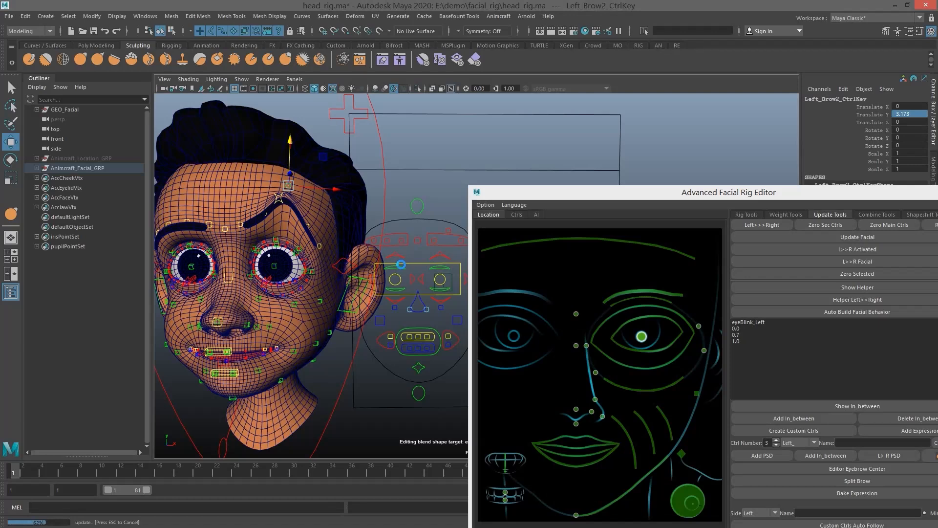
click(448, 230)
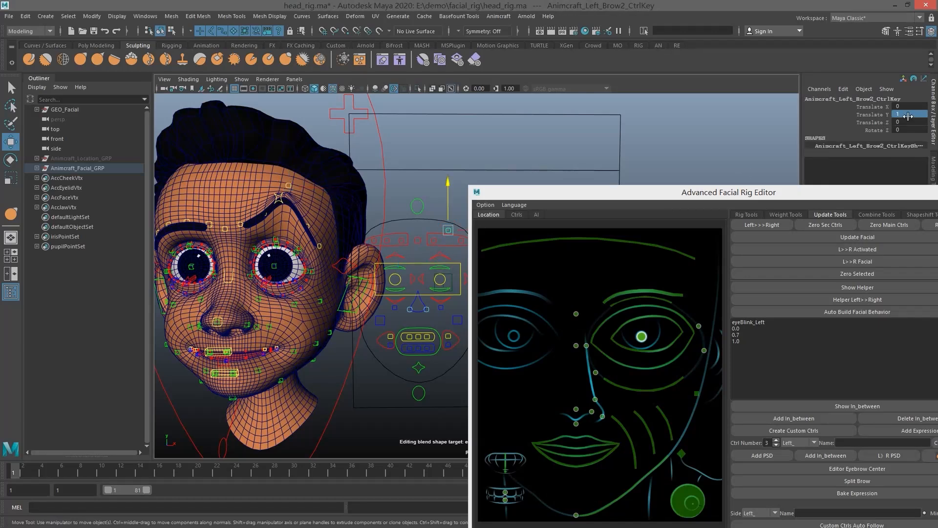
text(0)
key(Return)
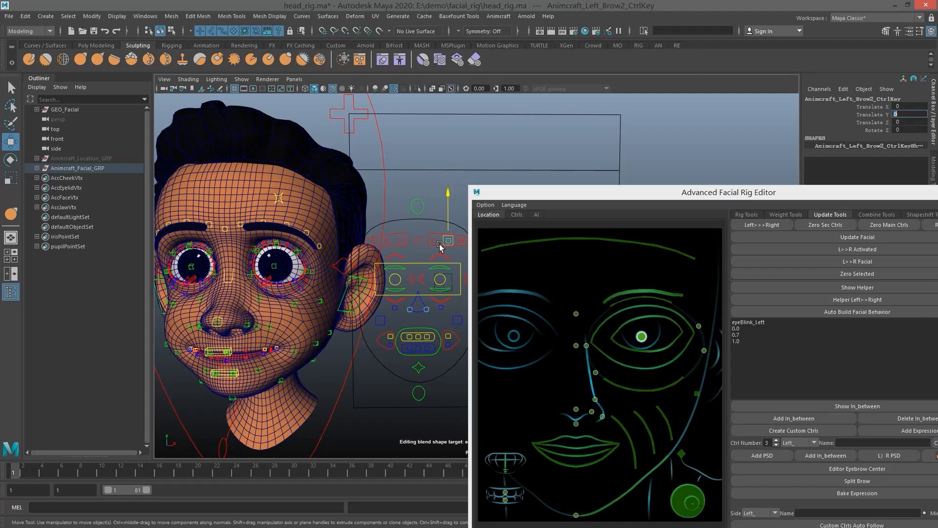
- Test raising the individual Left_Brow1, Left_Brow2 and Left_Brow3 panel controls together with the right main brow control to Translate Y 1, undoing the move
click(393, 235)
key(q)
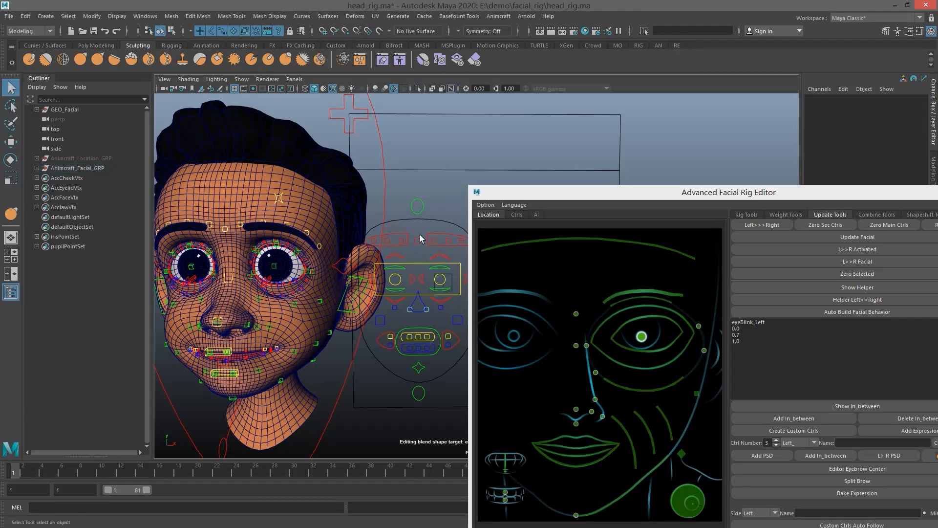
click(392, 236)
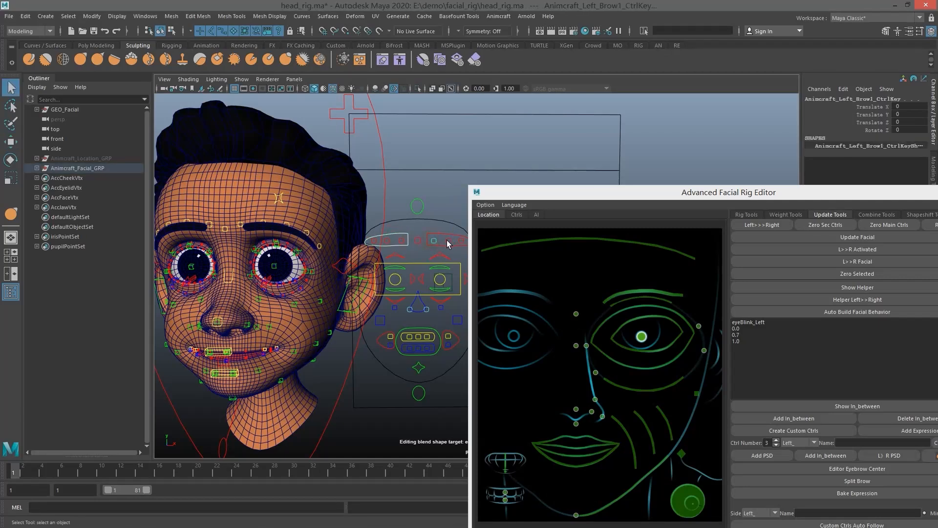
key(w)
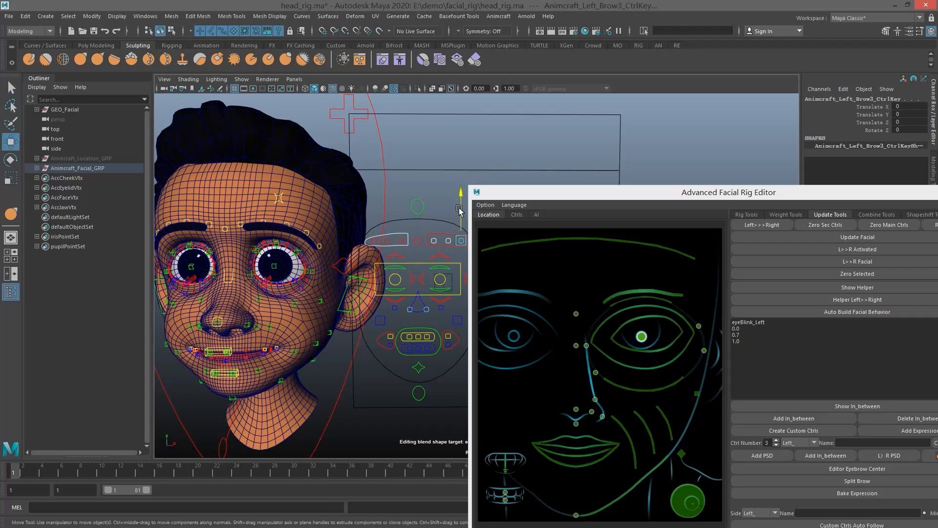
drag(461, 215, 461, 204)
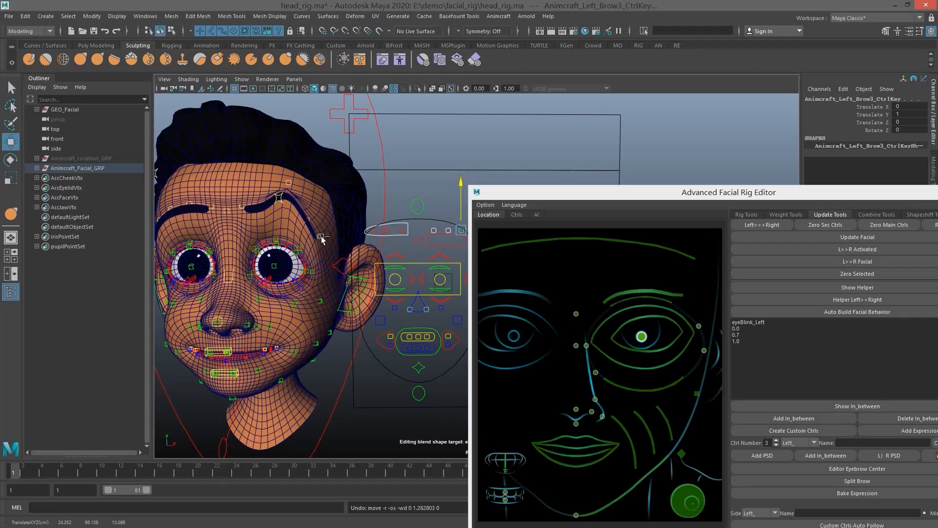
key(ctrl+z)
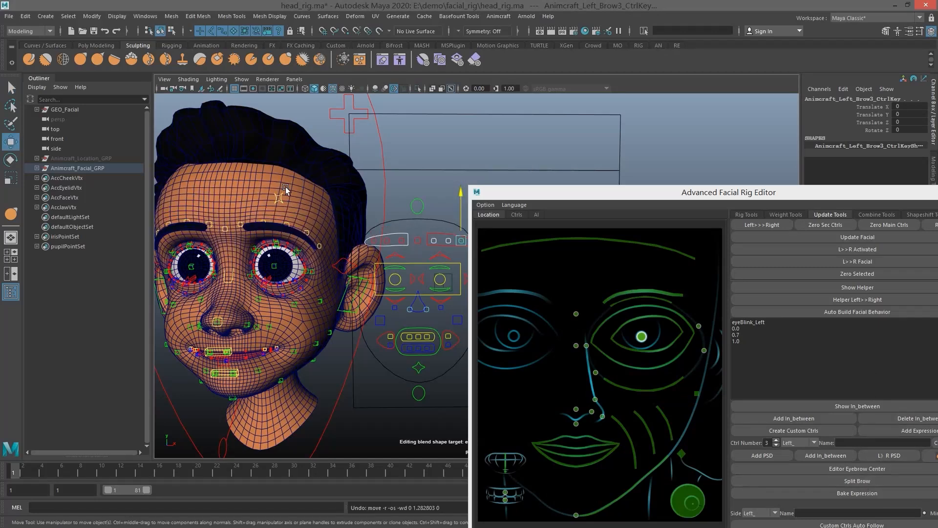
- Apply Split Brow and test raising the same combined brow controls to Translate Y 1, undoing only the move
click(857, 481)
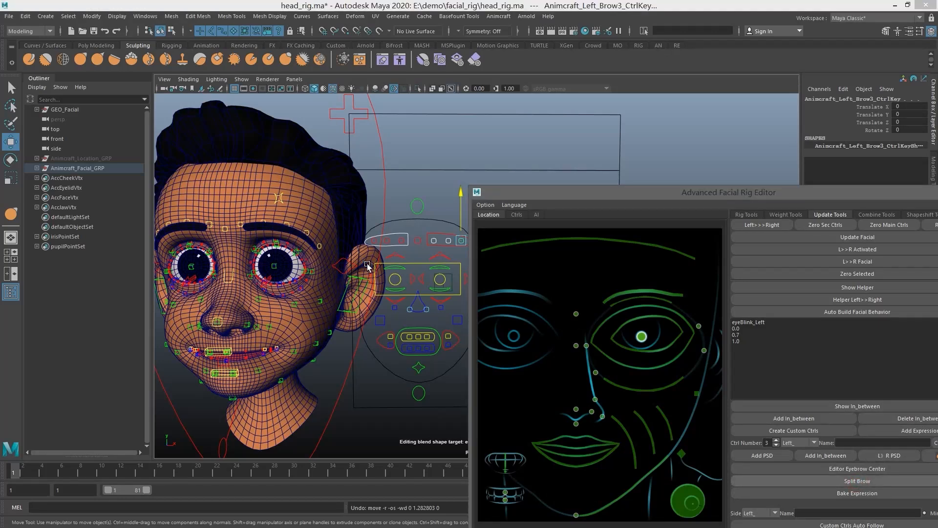
drag(462, 200, 445, 194)
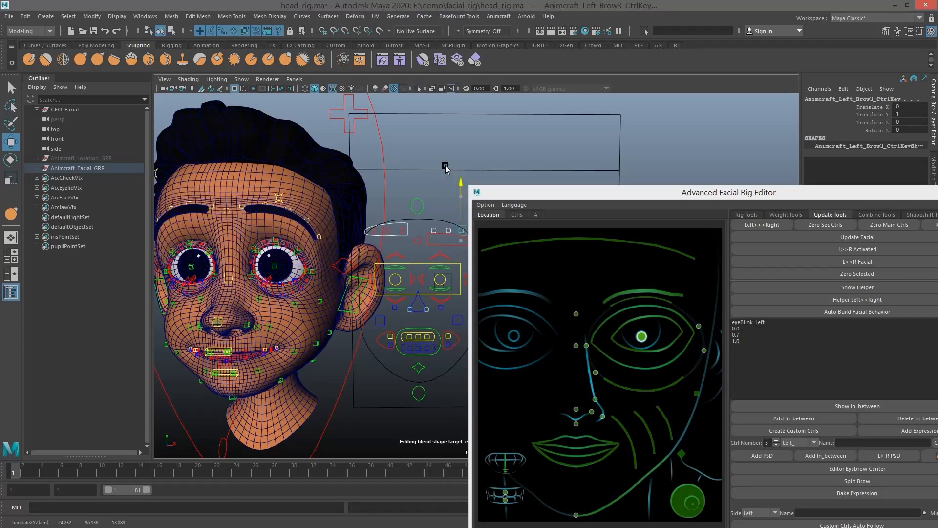
key(ctrl+z)
- Select a single vertex on the head mesh just above the character's left eyebrow for a new secondary control
drag(689, 191, 587, 83)
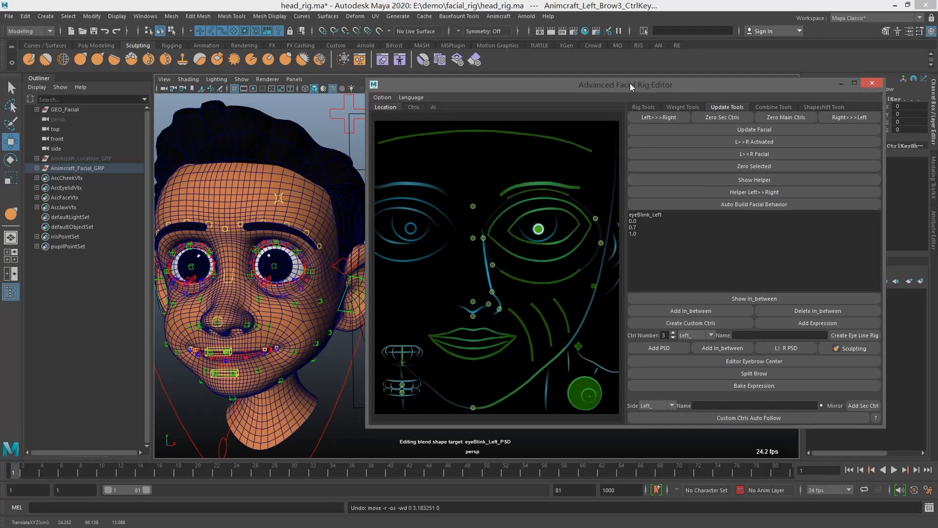
drag(629, 83, 670, 56)
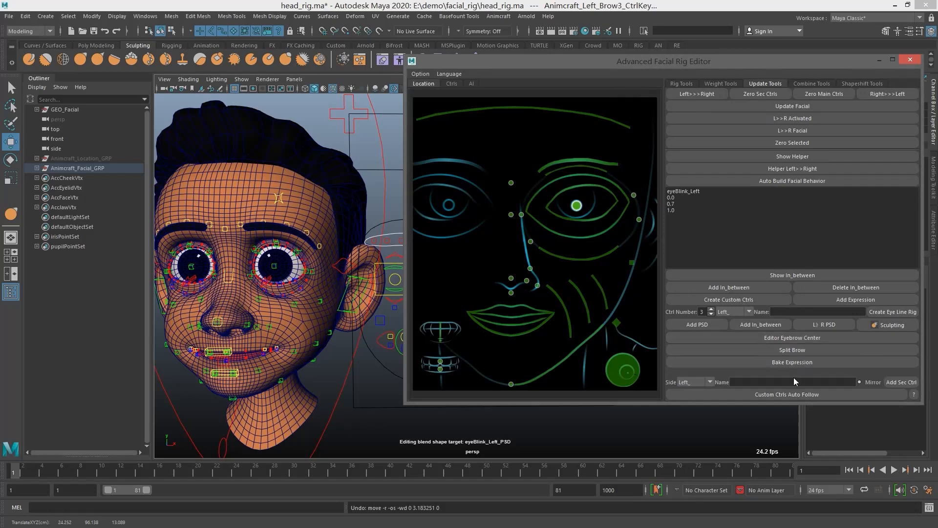
click(769, 381)
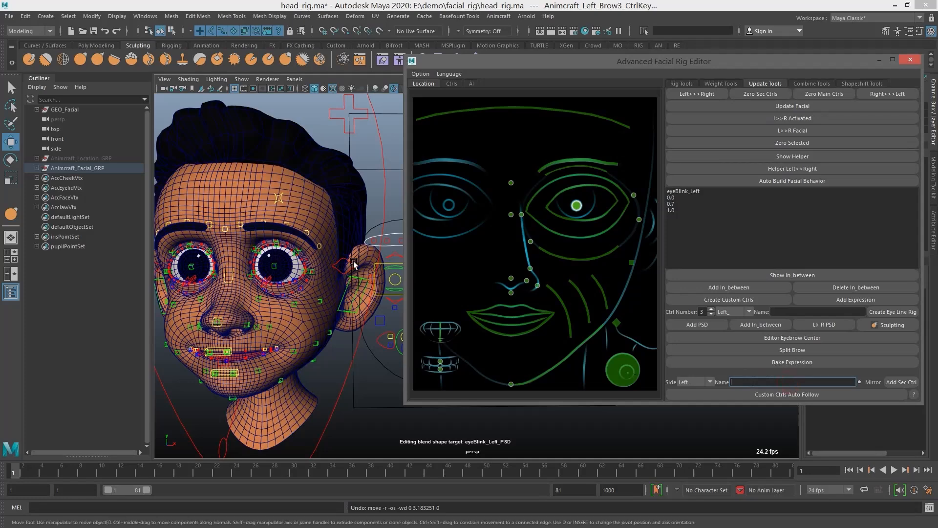
drag(544, 70, 587, 66)
alt+drag(310, 232, 335, 221)
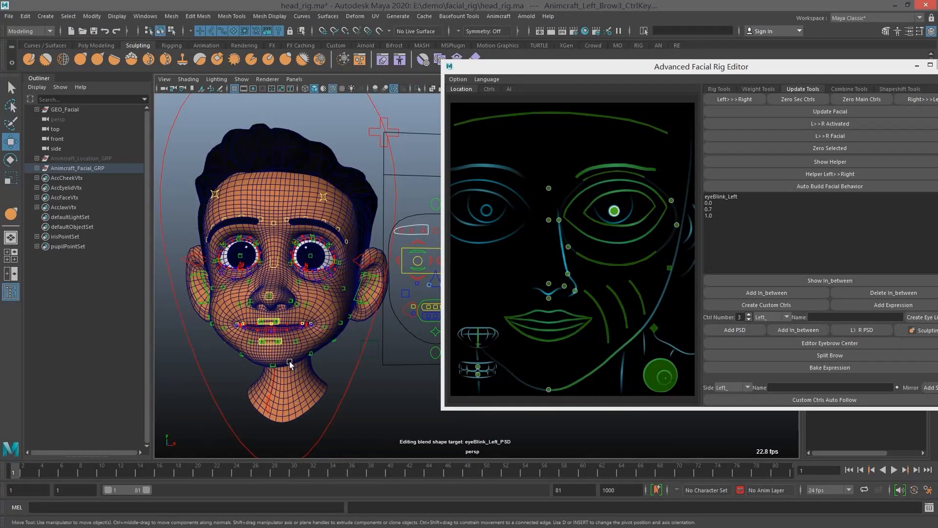
scroll(337, 251, up, 4)
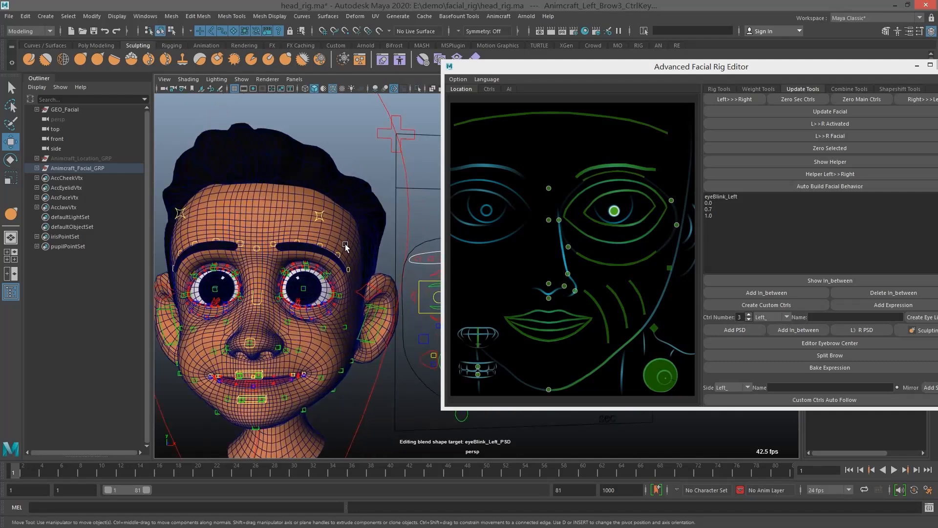
key(q)
click(334, 236)
right_drag(349, 232, 314, 232)
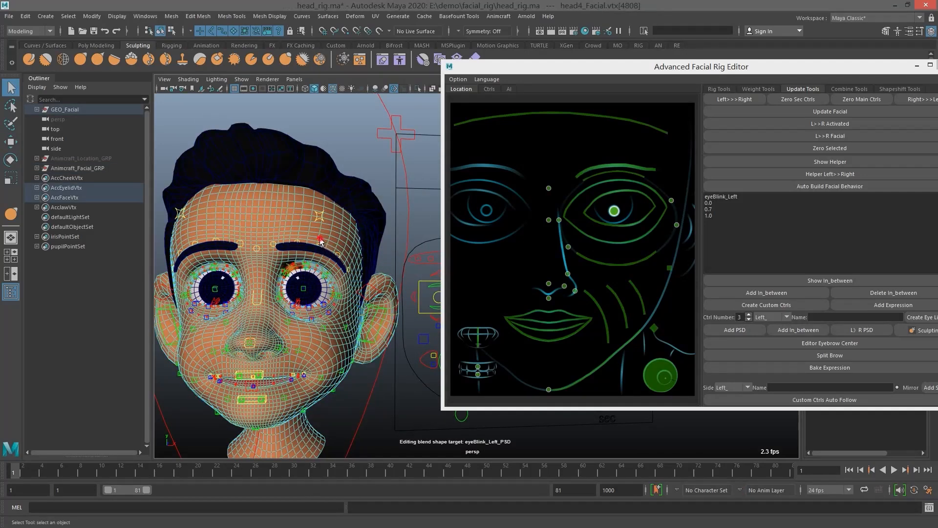
click(319, 238)
scroll(318, 260, up, 3)
alt+middle_drag(333, 258, 372, 242)
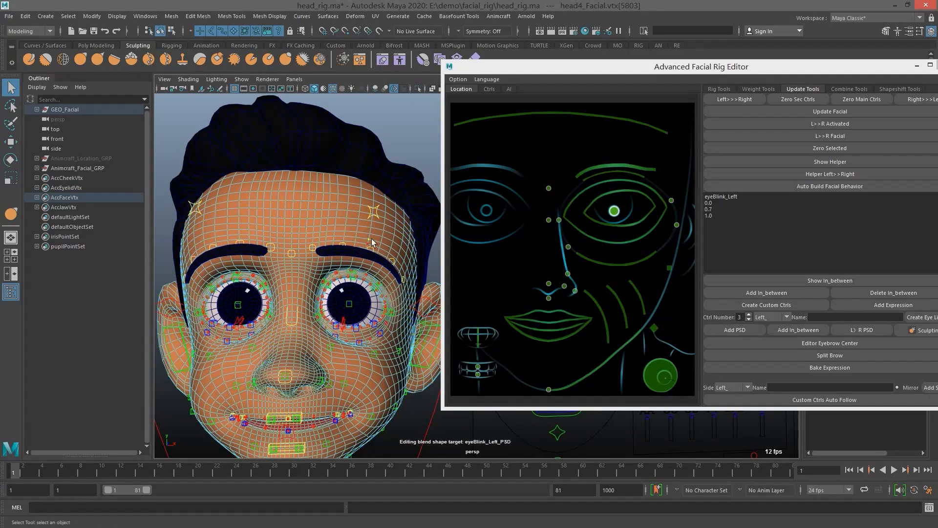
- Add a secondary control with side Left_ and name test at the selected vertex, parented to the Eyebrow part
click(741, 386)
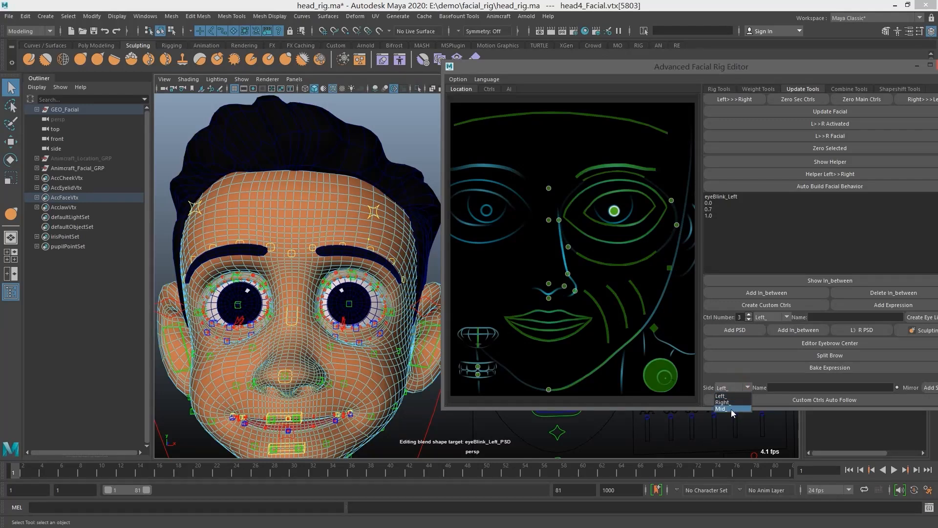
click(731, 396)
click(791, 387)
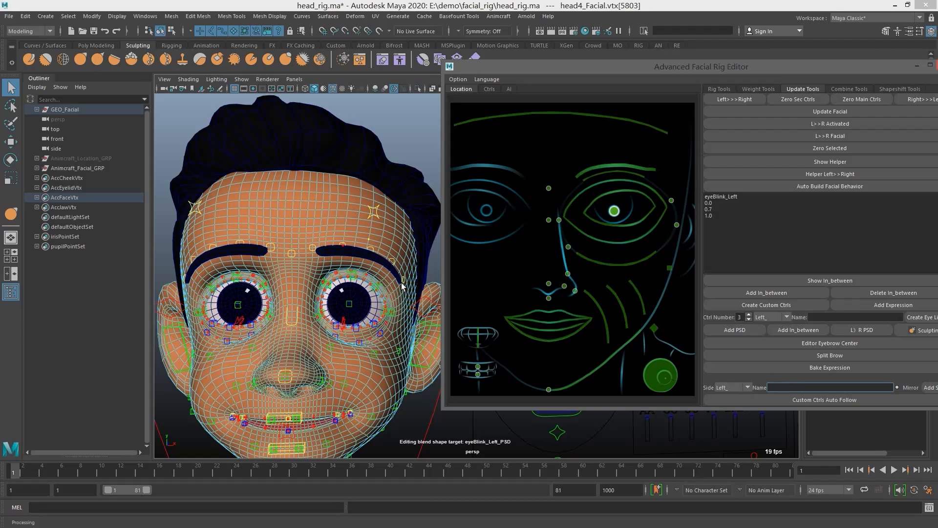
click(808, 387)
text(test)
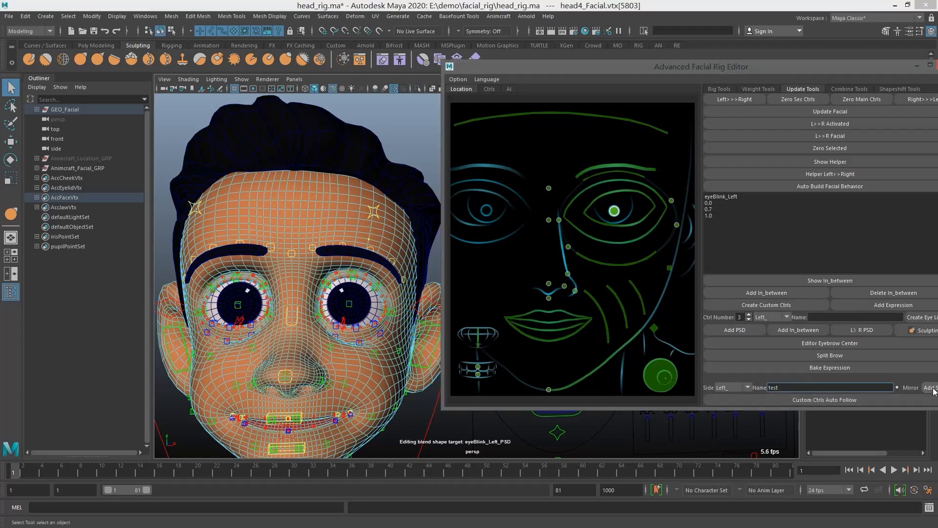
click(929, 387)
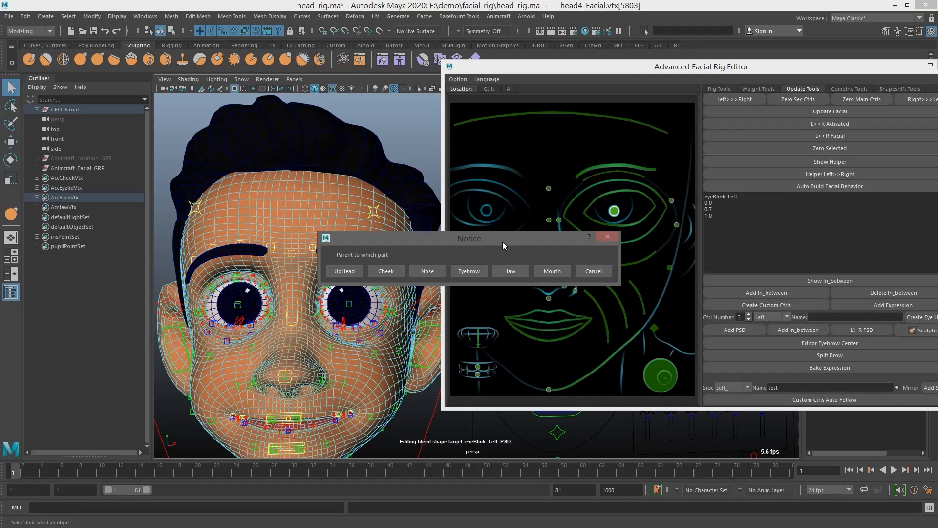
drag(502, 241, 552, 307)
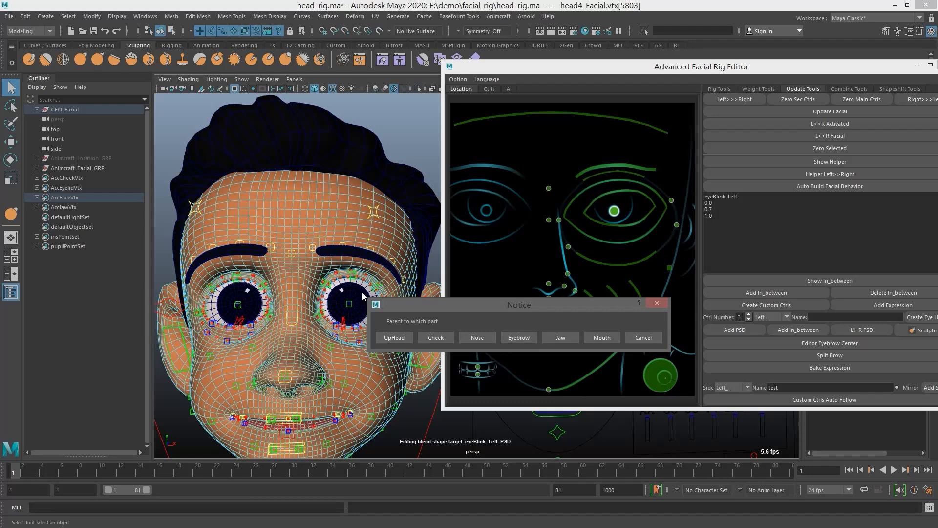
click(516, 337)
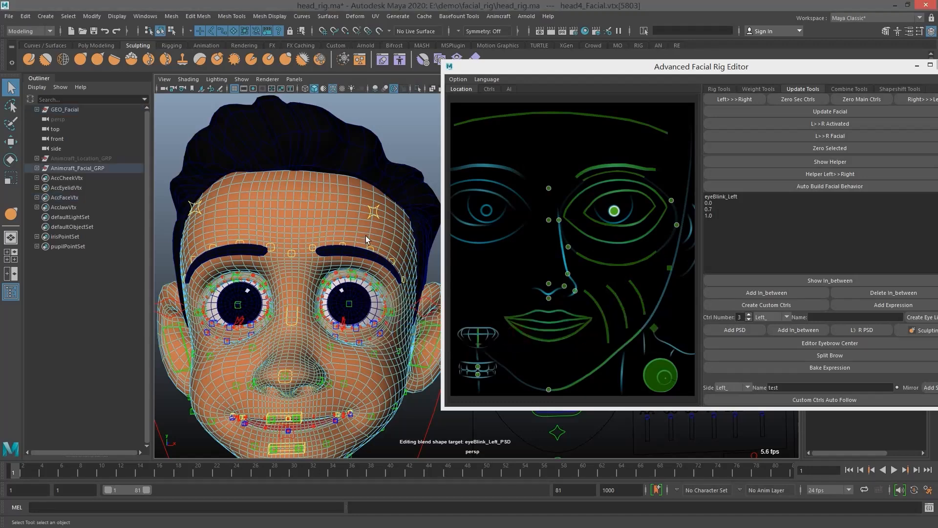
- Test raising the left main brow panel control to Translate Y 1 to check how the new test control follows
drag(564, 69, 627, 237)
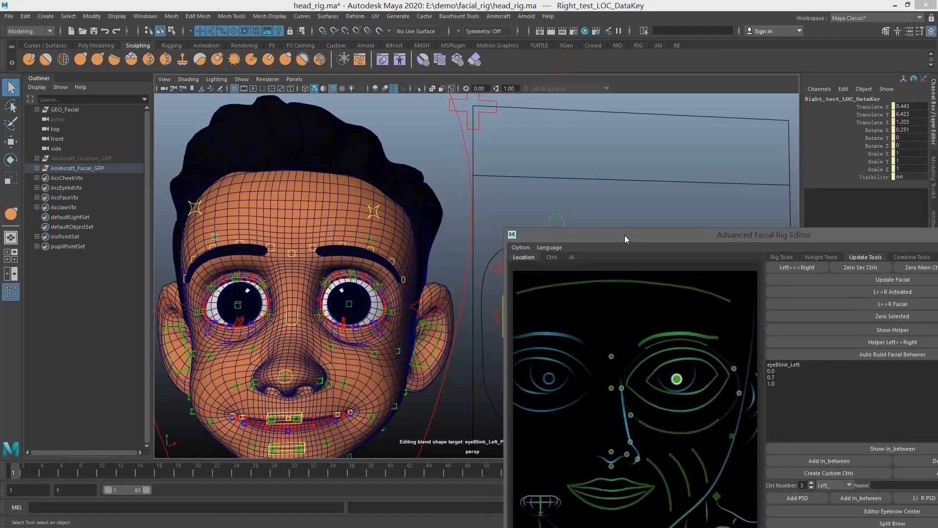
alt+middle_drag(575, 173, 538, 122)
alt+right_drag(538, 122, 554, 179)
mouse_move(554, 179)
alt+middle_down()
mouse_move(545, 150)
mouse_move(552, 161)
alt+middle_up()
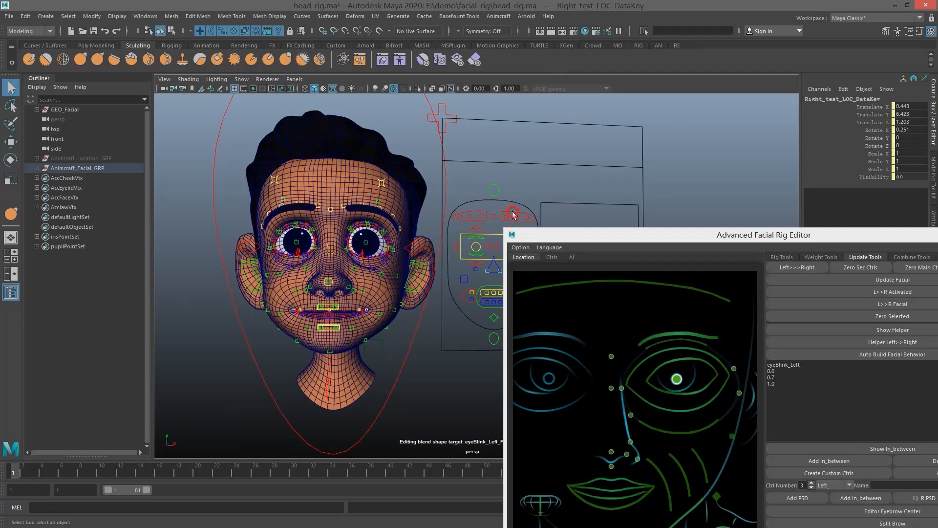
click(512, 211)
key(w)
drag(511, 211, 509, 172)
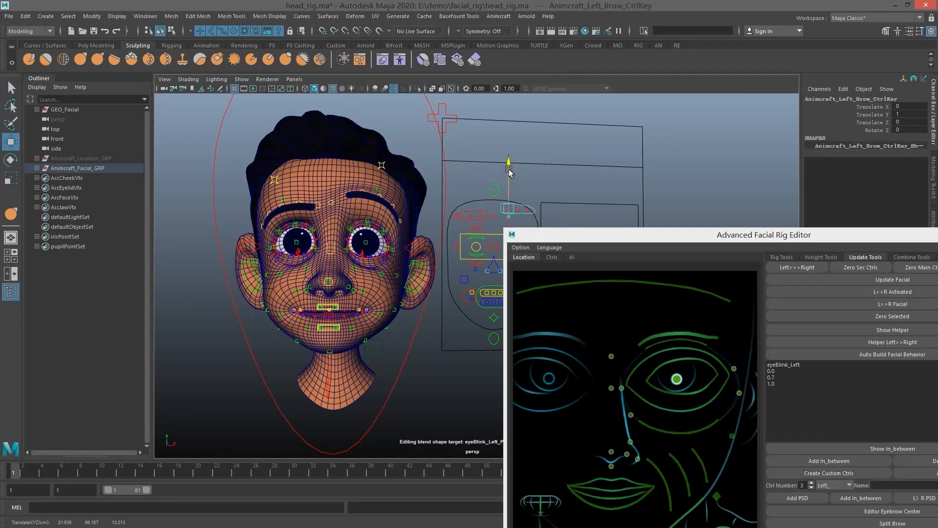
- Try rotating the on-face Left_Brow_CtrlKey and undo the rotation
click(386, 192)
key(e)
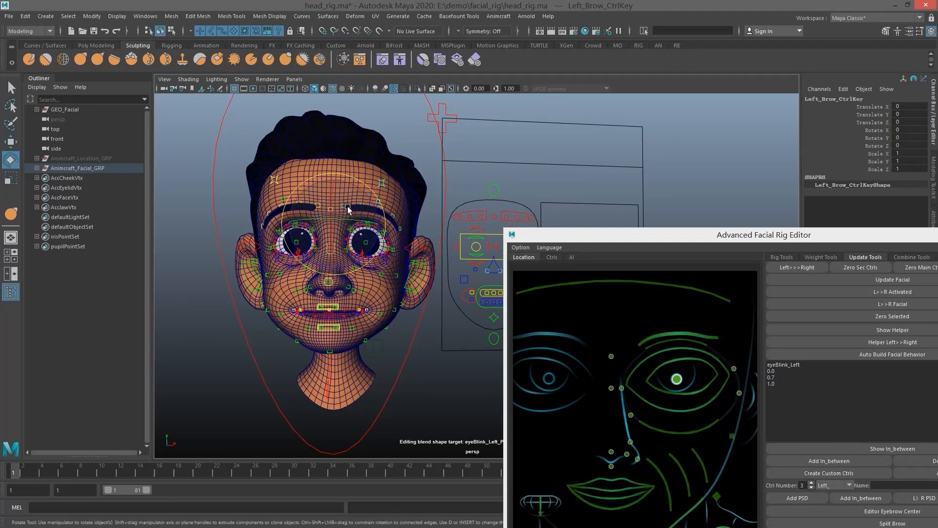
drag(333, 208, 327, 192)
key(ctrl+z)
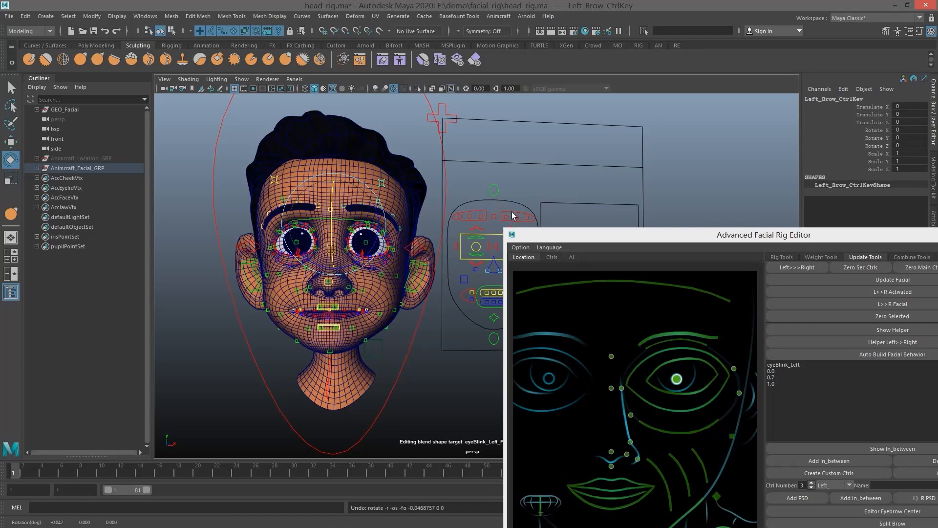
- Test raising the individual Left_Brow2 panel control with the new test control in place, and undo the move
key(q)
click(517, 217)
key(w)
drag(513, 191, 519, 169)
key(ctrl+z)
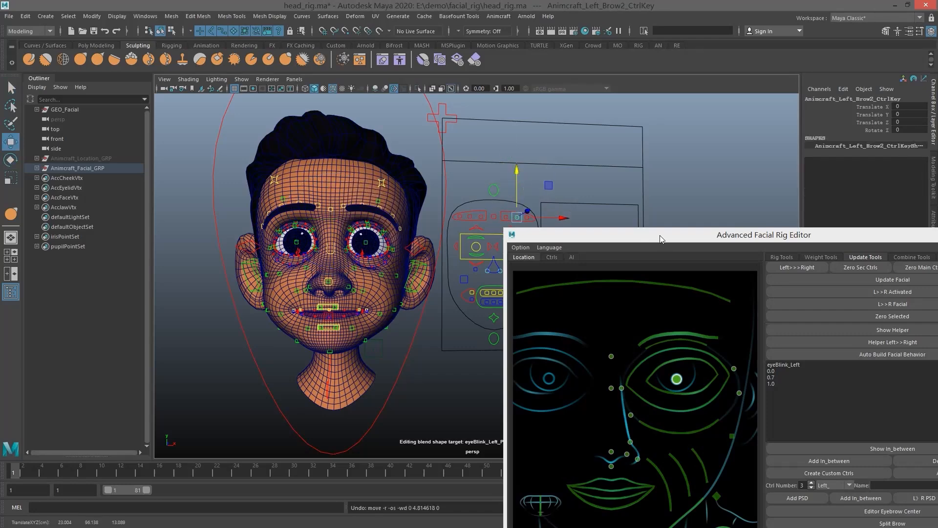
- Apply Custom Ctrls Auto Follow to the Left_test_CtrlKey and Right_test_CtrlKey controls above the eyebrows
drag(662, 236, 692, 140)
scroll(391, 225, up, 3)
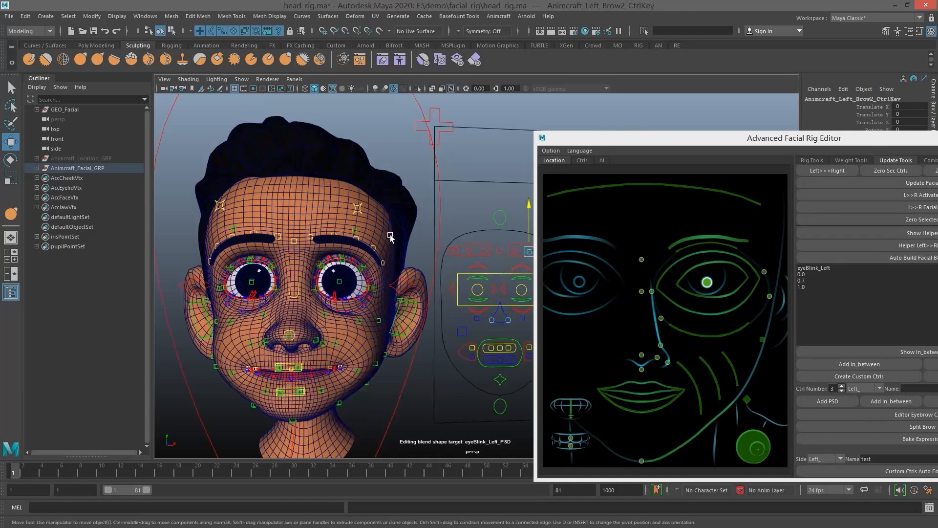
key(q)
click(243, 237)
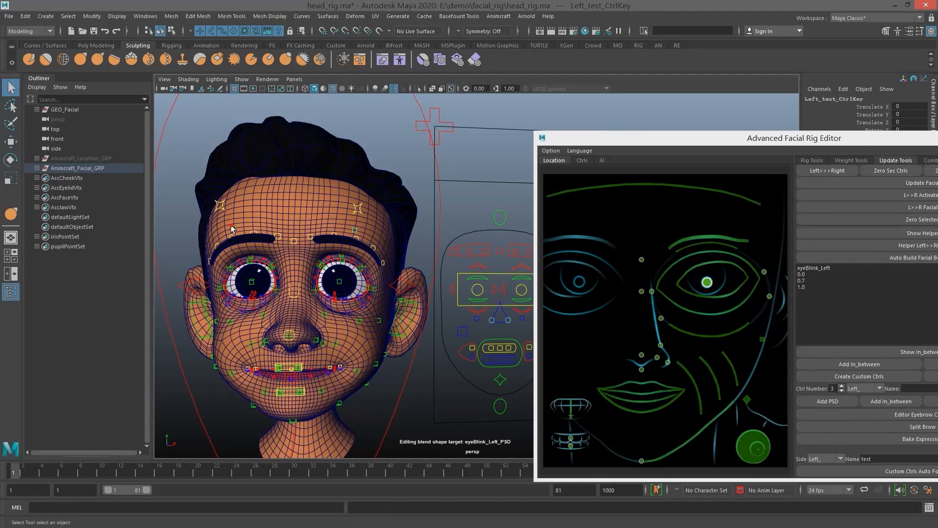
shift+click(231, 226)
drag(846, 139, 714, 90)
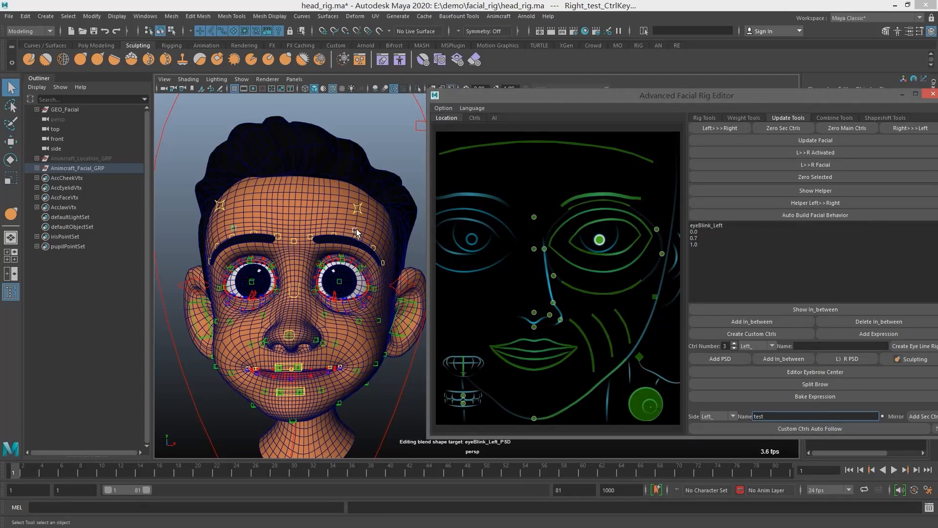
click(840, 428)
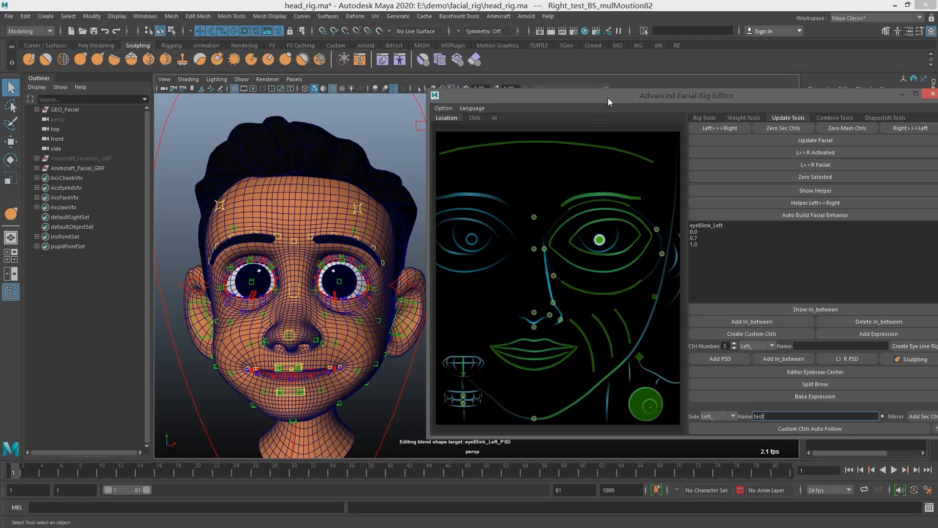
- Test the auto follow by raising Animcraft_Left_Brow2_CtrlKey to Translate Y 1, and undo the move
drag(608, 97, 705, 278)
click(531, 253)
key(w)
drag(528, 204, 527, 174)
key(ctrl+z)
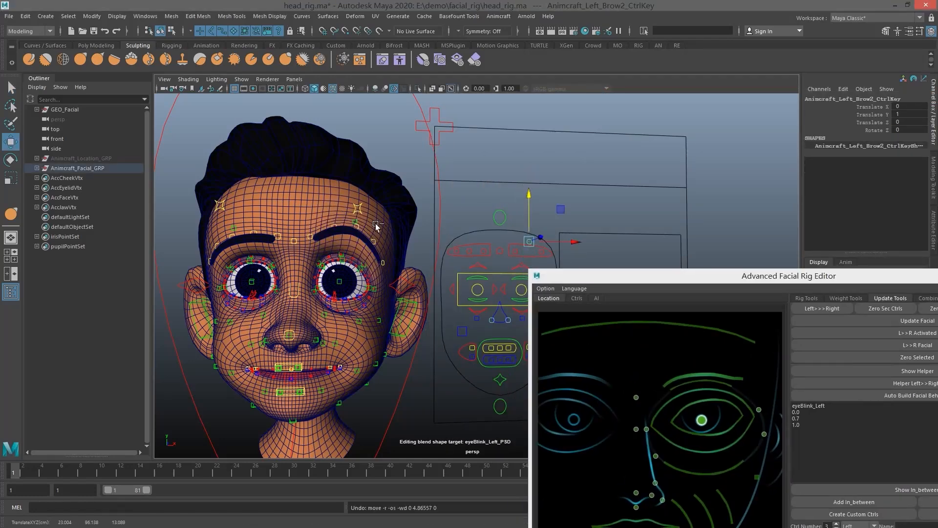
- Test raising the left main brow panel control alone and together with the right one, undoing each move
key(q)
click(519, 247)
key(w)
mouse_move(519, 206)
mouse_down()
mouse_move(521, 177)
mouse_move(514, 200)
mouse_move(513, 192)
mouse_up()
key(ctrl+z)
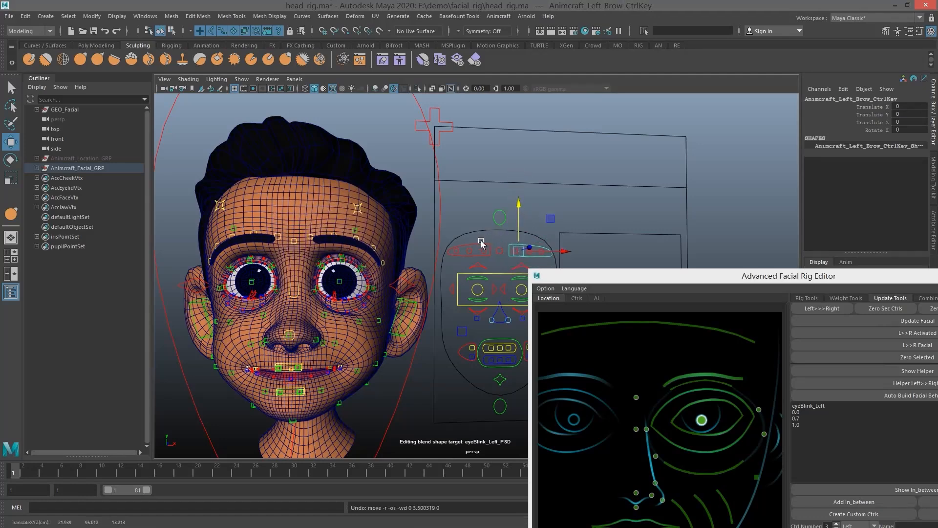
click(482, 243)
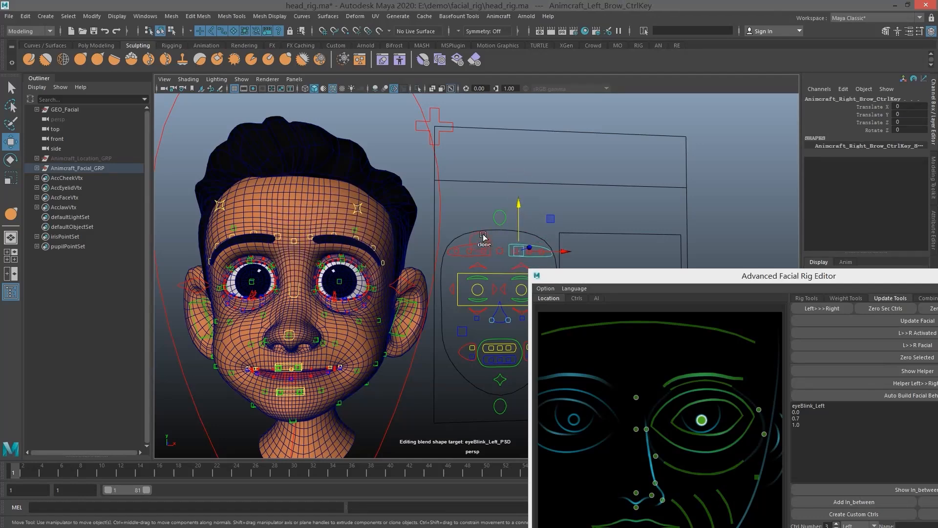
mouse_move(483, 198)
mouse_down()
mouse_move(482, 189)
mouse_move(480, 206)
mouse_up()
key(ctrl+z)
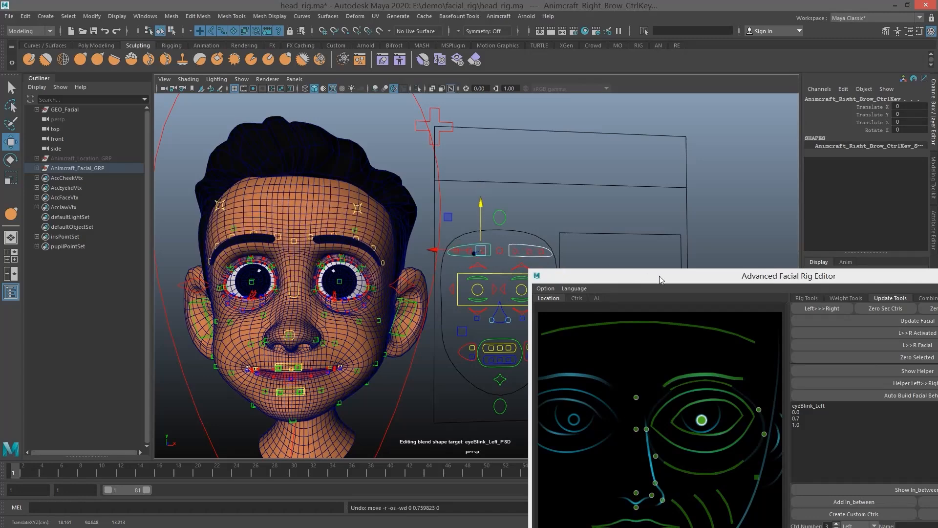
drag(659, 276, 604, 136)
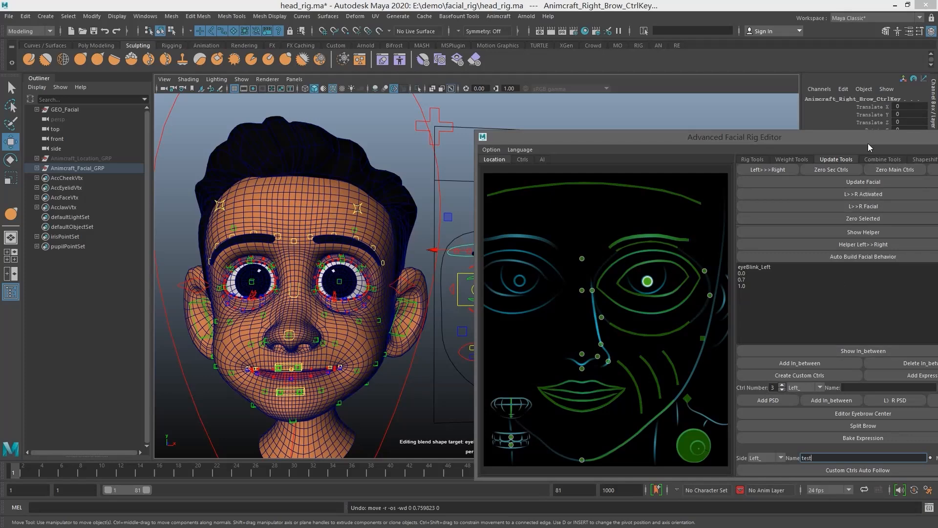
- Examine the facial control panel by selecting the Facial_Master_LOC, center brow and left mouth controls in turn
drag(867, 143, 816, 119)
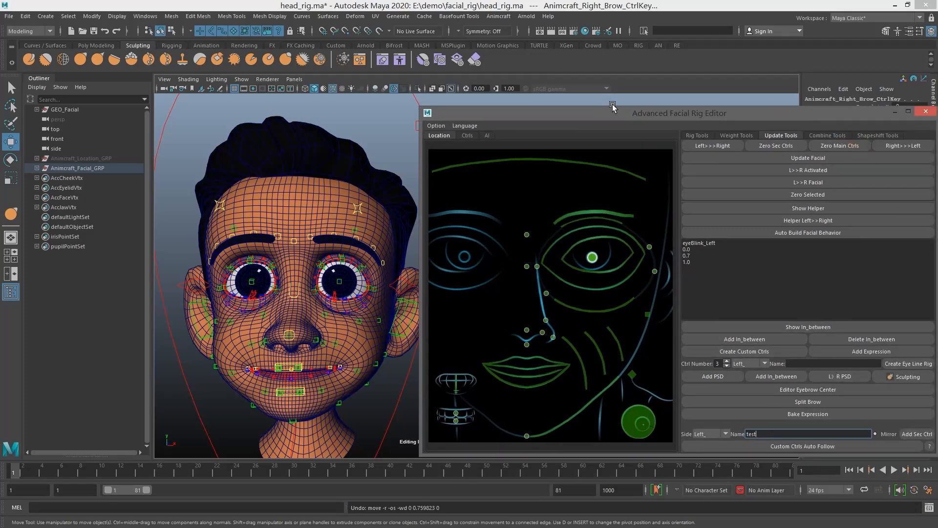
mouse_move(613, 118)
mouse_down()
mouse_move(658, 215)
mouse_move(704, 360)
mouse_up()
alt+middle_drag(527, 254, 556, 194)
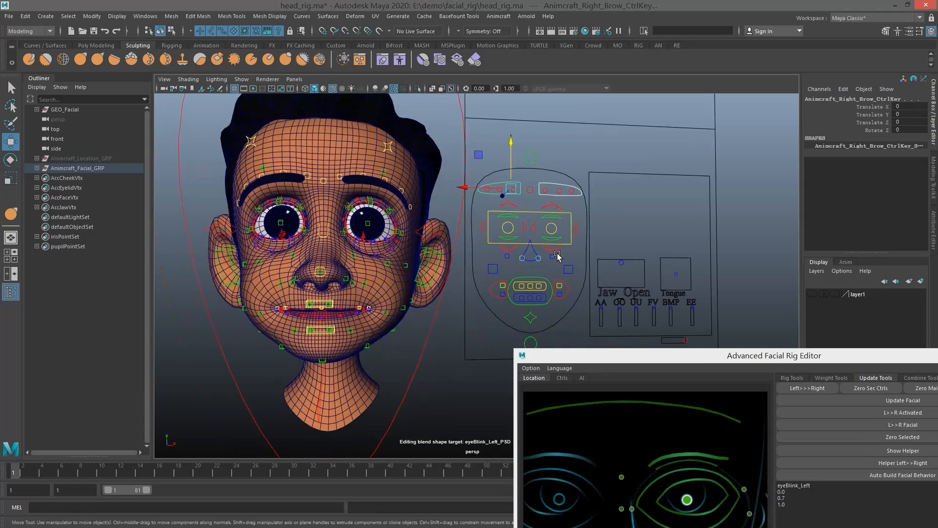
scroll(551, 250, down, 2)
alt+middle_drag(509, 217, 512, 262)
alt+drag(467, 210, 469, 204)
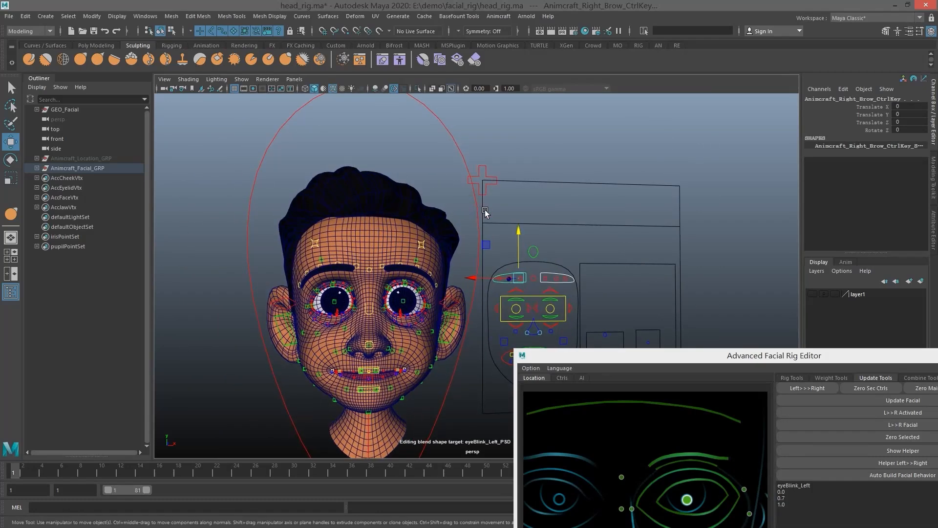
click(459, 153)
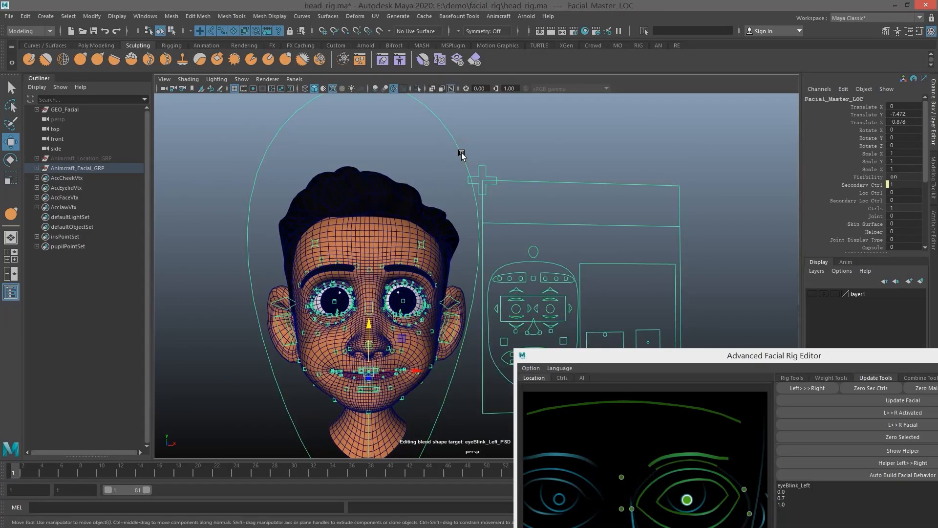
click(535, 280)
alt+middle_drag(537, 322, 540, 305)
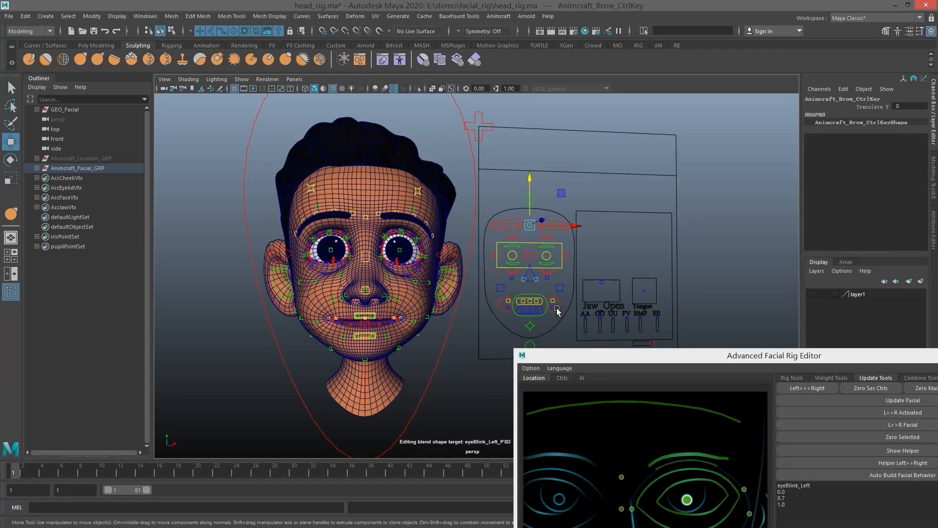
click(558, 310)
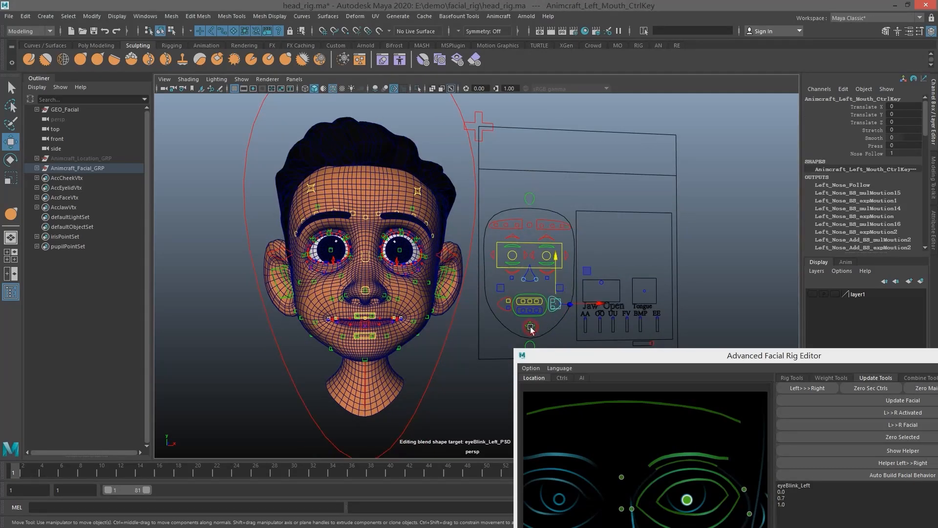
- Graph the Animcraft_Jaw_CtrlKey connections in the Hypergraph, select the connected Animcraft_Master_GRP node, and close the graph
click(530, 326)
click(145, 16)
mouse_move(174, 51)
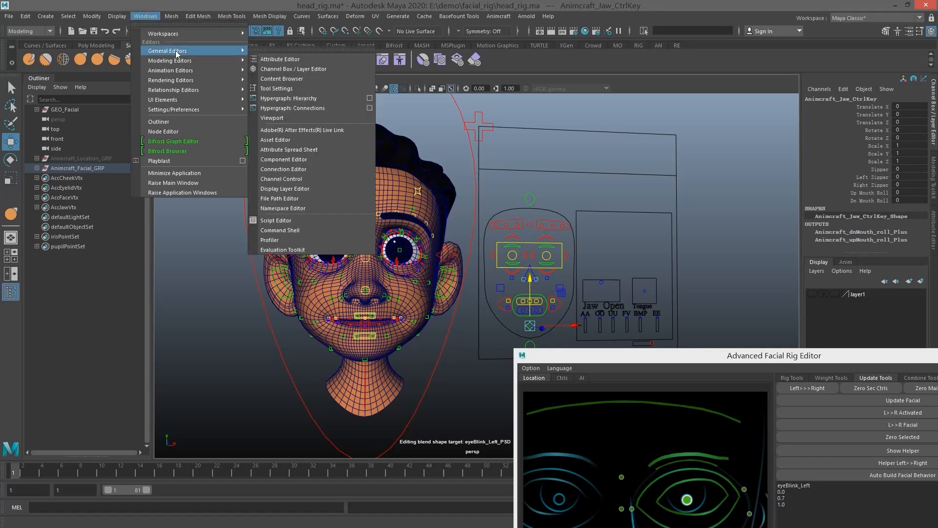
click(309, 107)
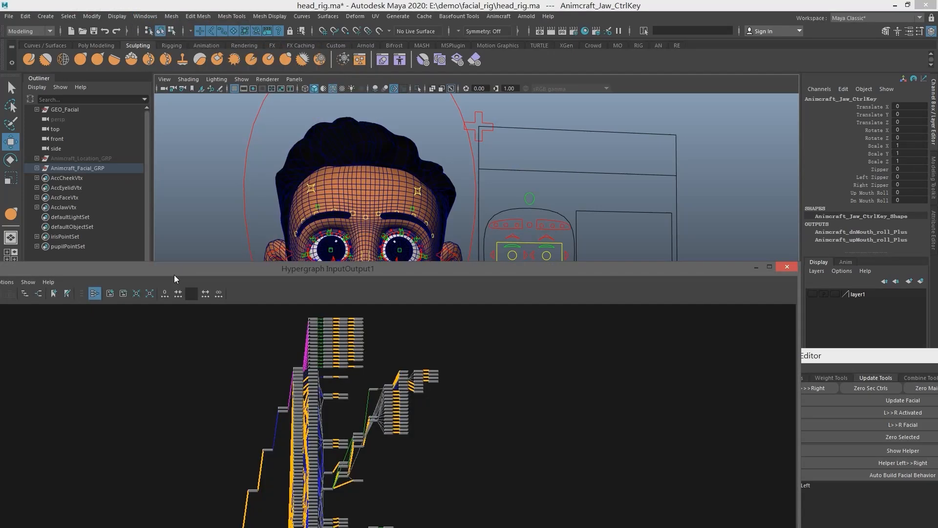
drag(174, 275, 347, 88)
alt+right_drag(415, 348, 614, 402)
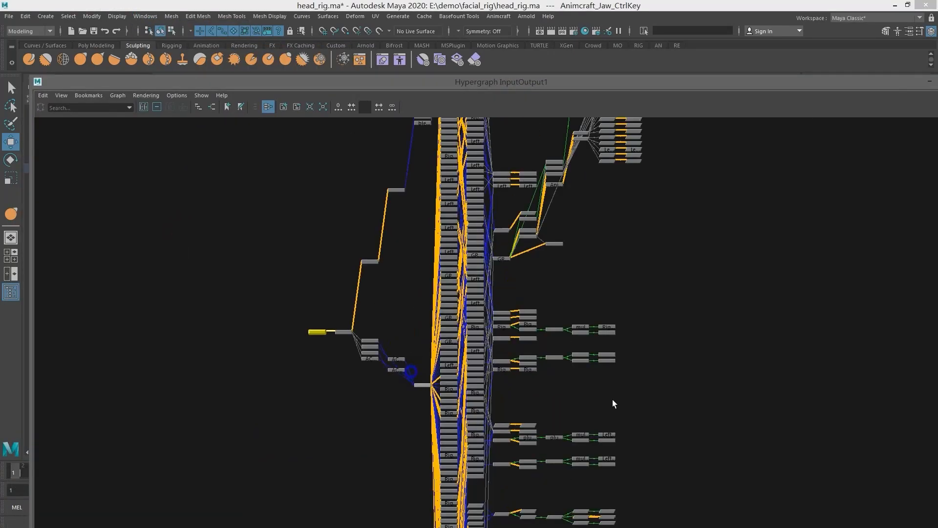
alt+middle_drag(382, 351, 397, 337)
alt+right_drag(397, 338, 507, 388)
click(507, 388)
click(930, 81)
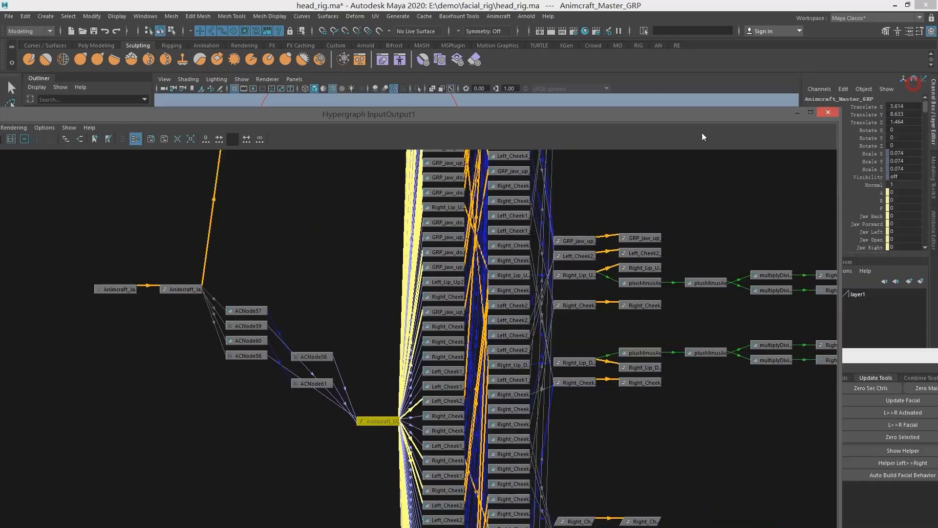
click(746, 129)
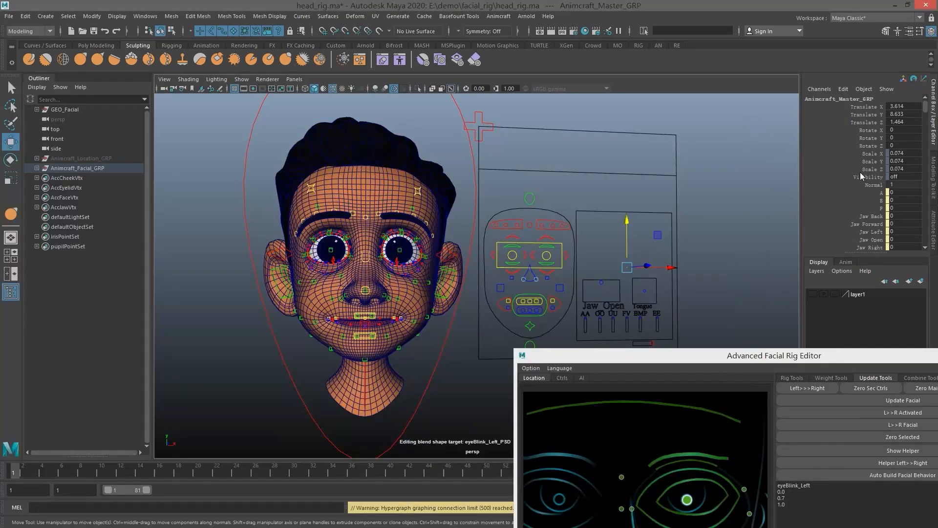
- Review the jaw, mouth, eyelid and eyebrow attributes of Animcraft_Master_GRP
scroll(865, 198, down, 10)
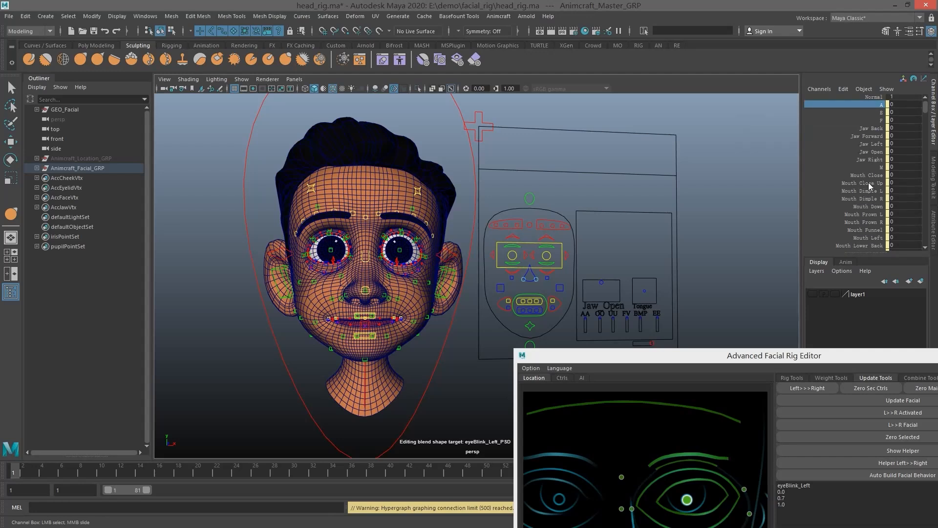
scroll(866, 166, down, 10)
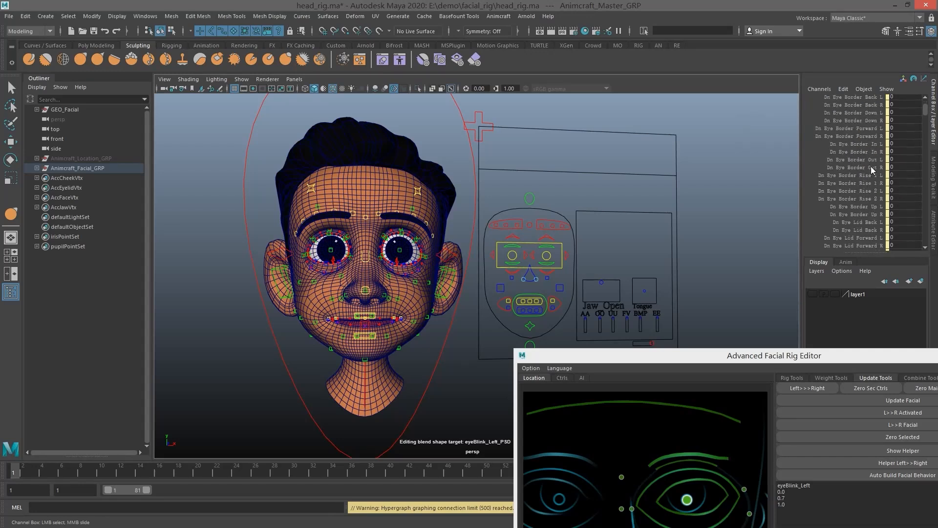
scroll(871, 171, down, 8)
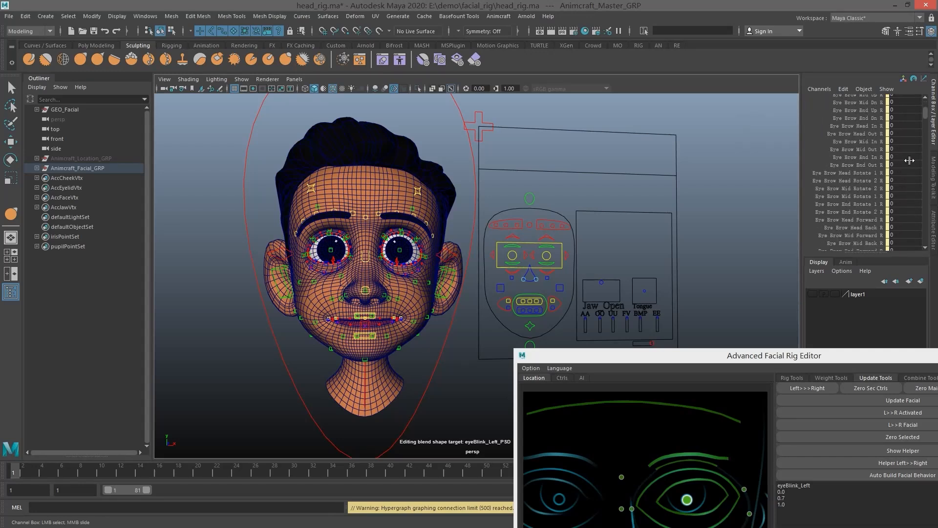
scroll(925, 115, up, 5)
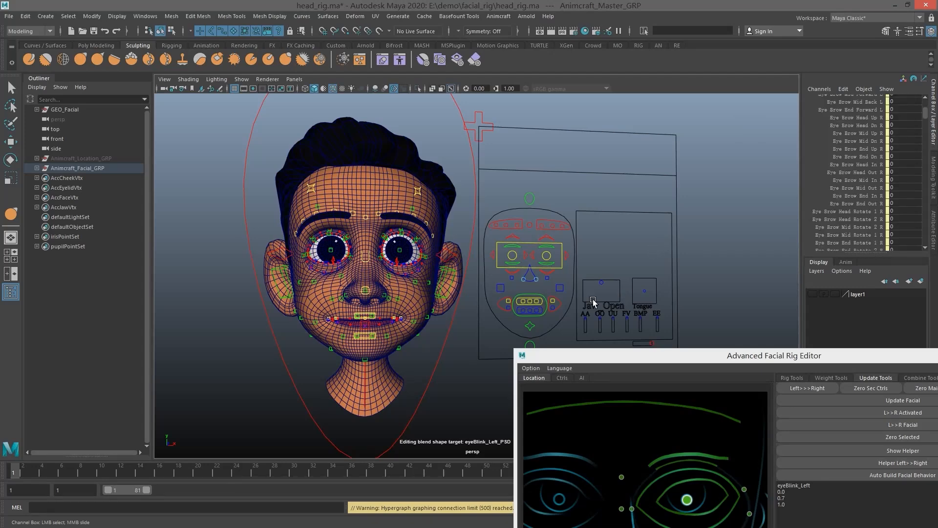
- Test the jaw control by lowering Animcraft_Jaw_CtrlKey to Translate Y -1, and undo the move
click(530, 326)
key(w)
drag(531, 285, 530, 310)
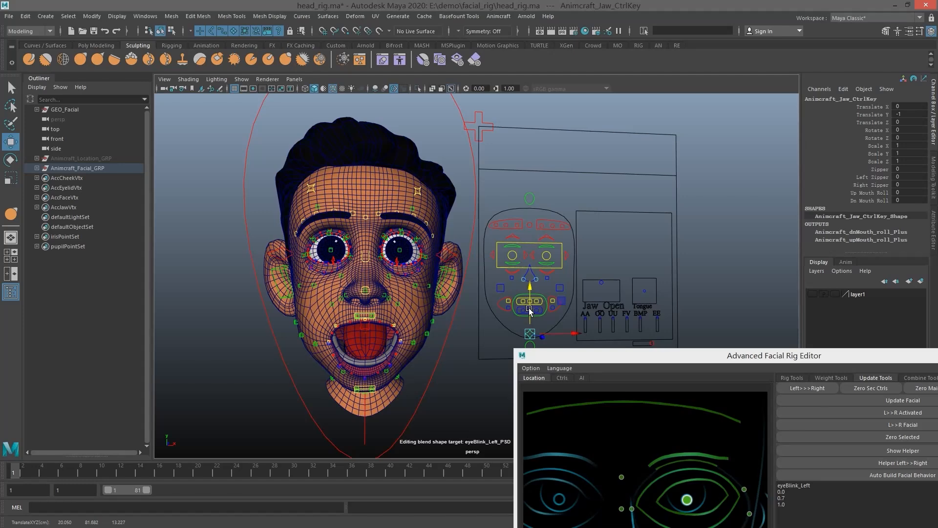
key(ctrl+z)
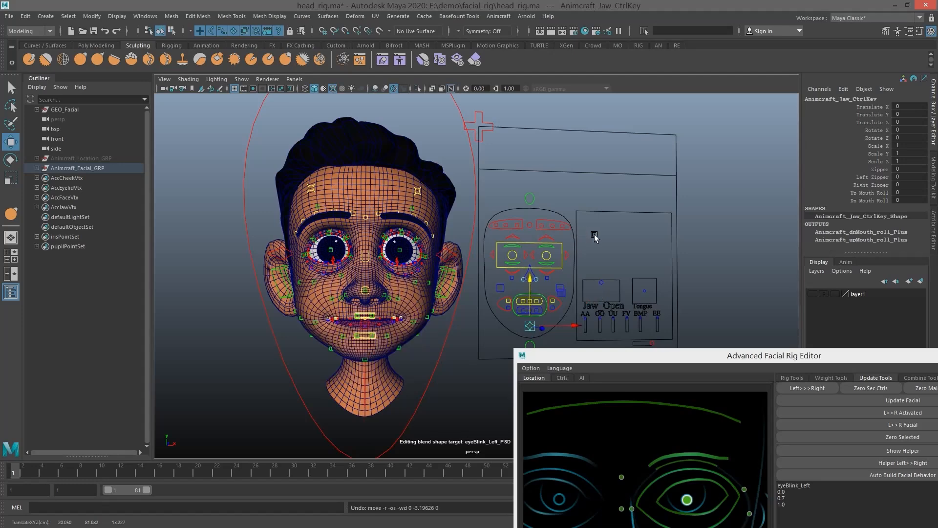
- Test the Animcraft_Jaw_Open_Ctrl slider by moving it diagonally within its Jaw Open frame, and undo the move
click(600, 283)
drag(601, 286, 596, 310)
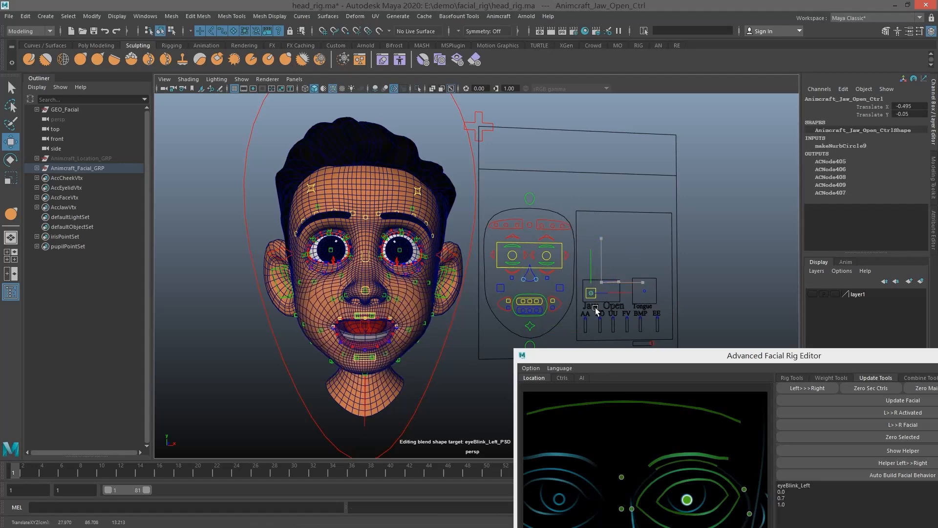
key(ctrl+z)
- Open the tool for creating custom controls and arrange the floating windows clear of the facial panel
drag(741, 356, 669, 172)
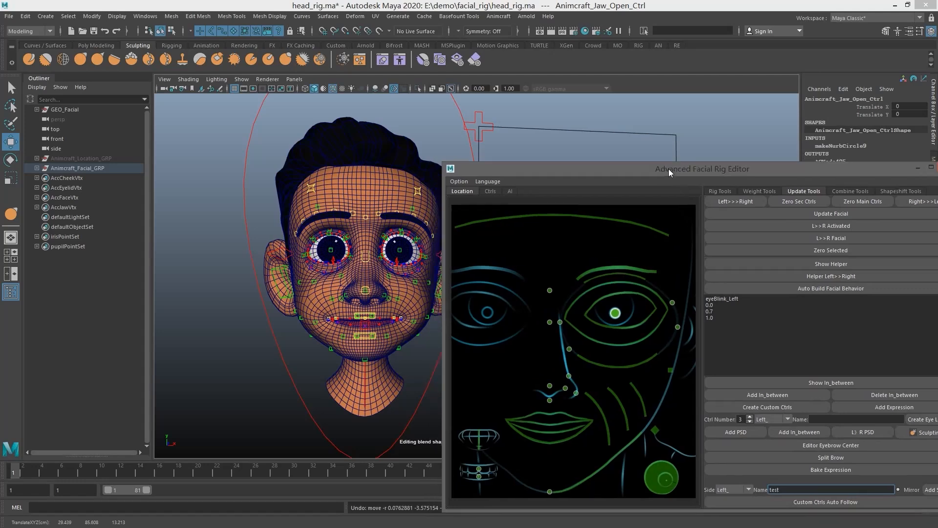
click(778, 409)
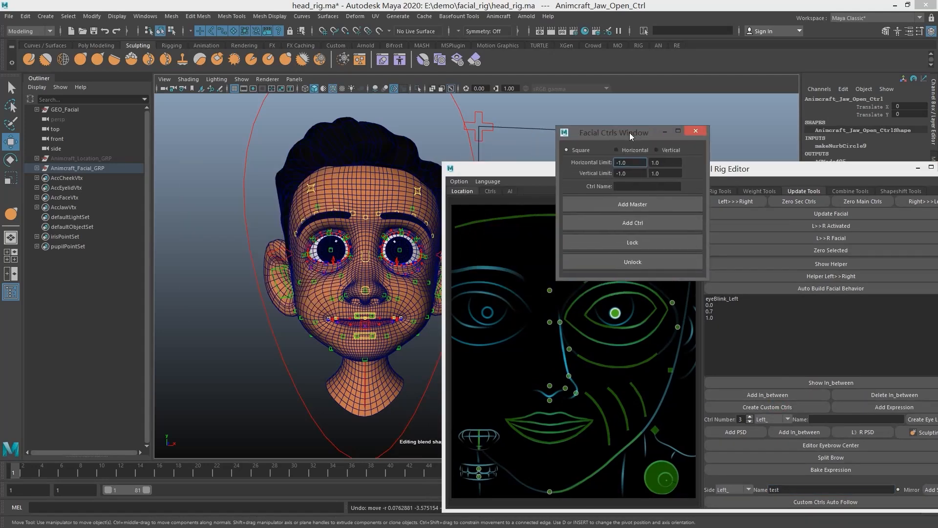
drag(629, 133, 587, 139)
drag(702, 171, 762, 362)
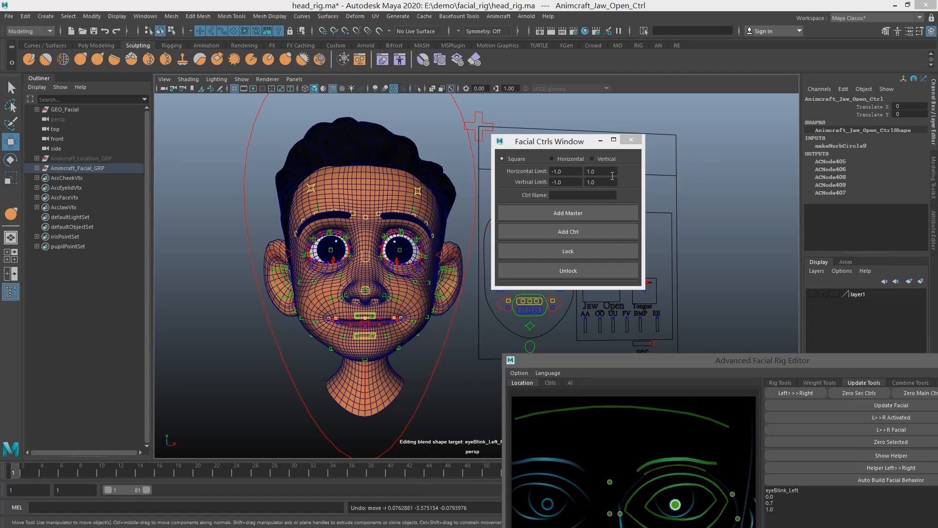
drag(578, 145, 741, 161)
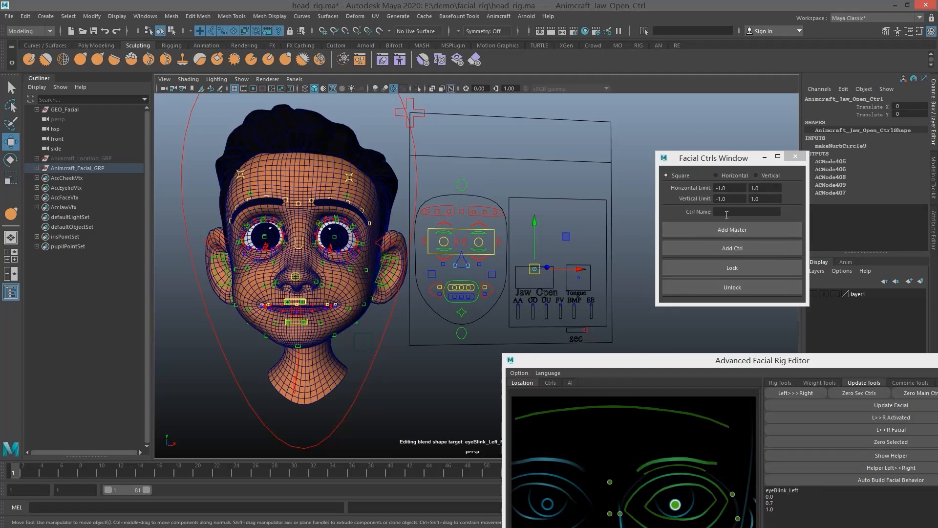
- Add a square custom control named a with -1.0 to 1.0 limits, placed at about Translate X -0.306, Y 0.271
click(727, 212)
text(a)
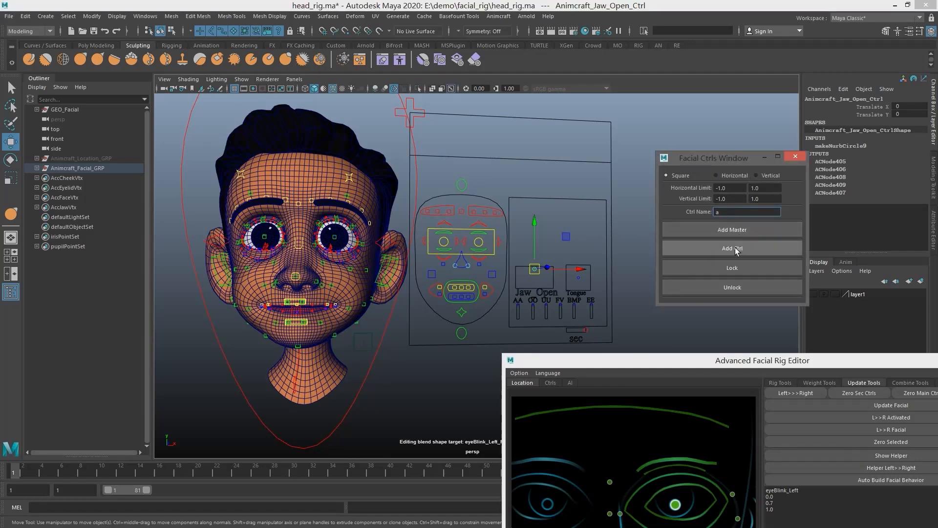
click(733, 249)
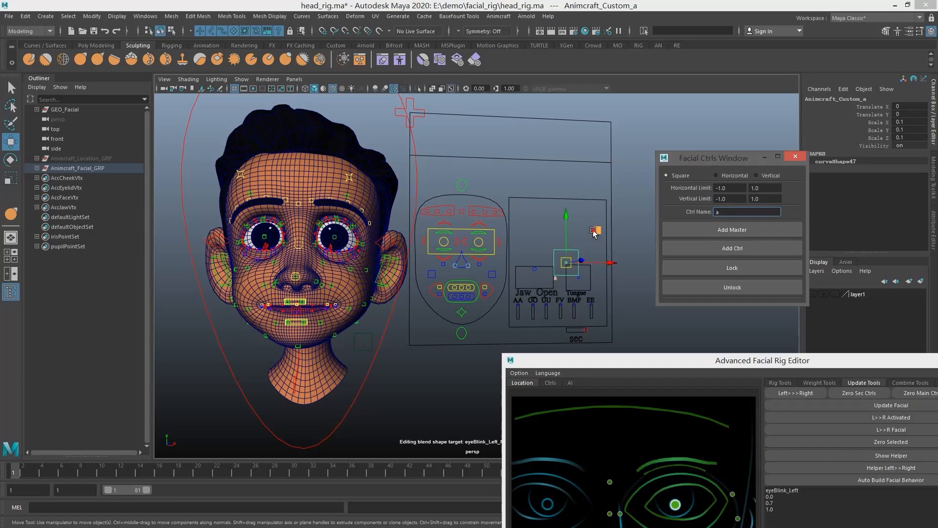
click(555, 198)
drag(556, 198, 554, 192)
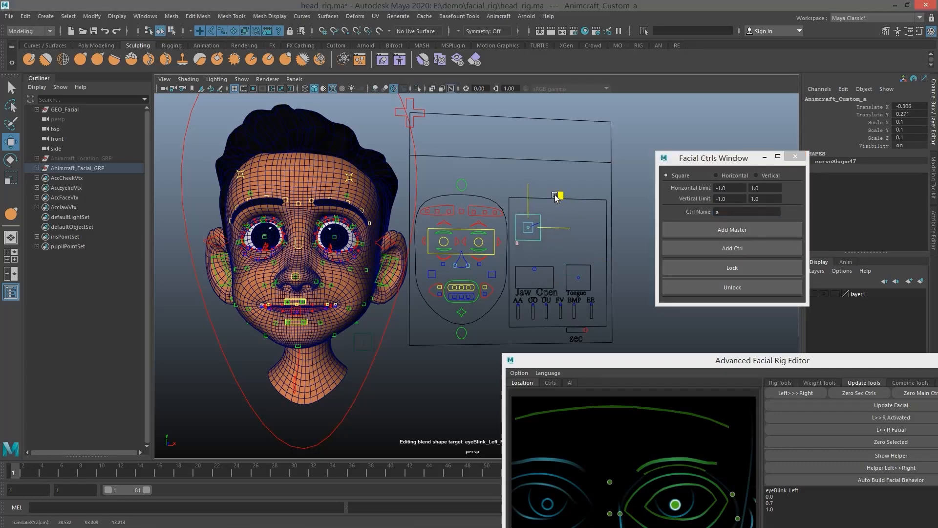
- Add a horizontal custom control named b with -1.0 to 1.0 limits, placed at about Translate X -0.05, Y 0.402
click(721, 177)
key(BackSpace)
text(b)
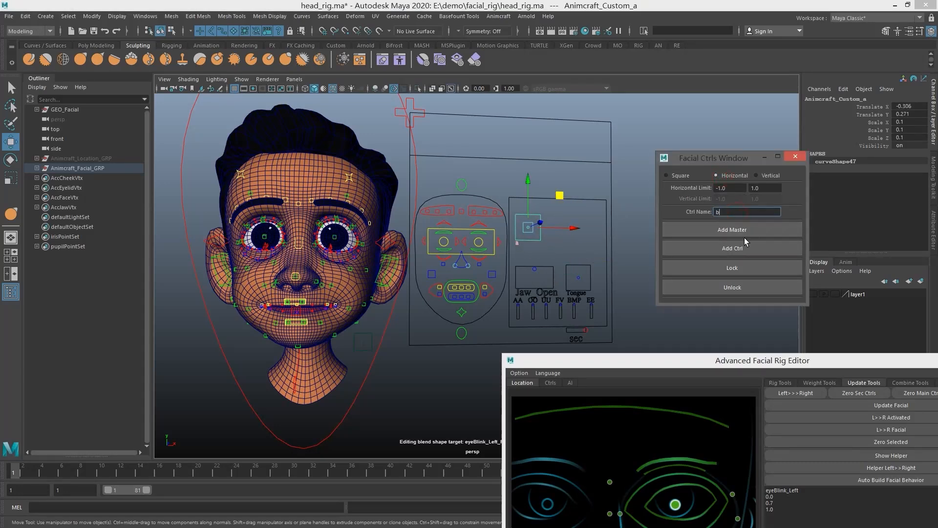
drag(595, 232, 590, 180)
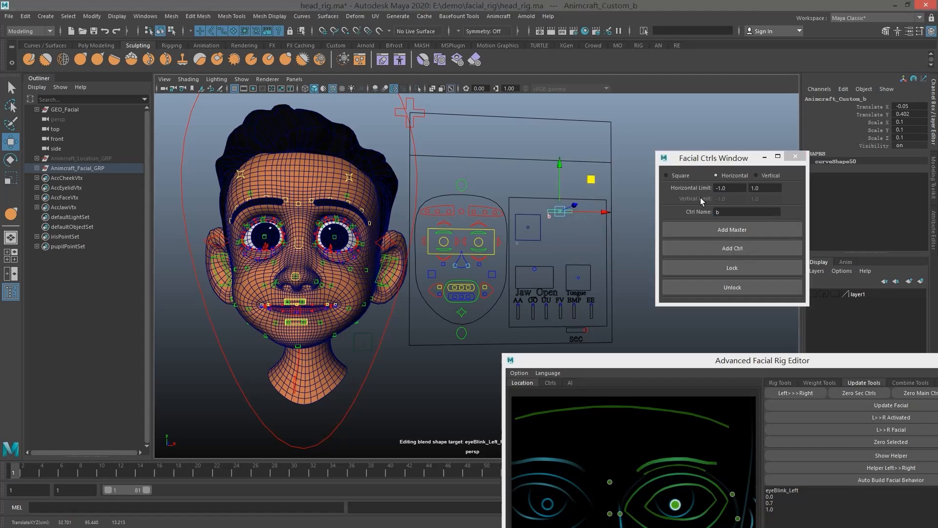
- Add a vertical custom control named d with -1.0 to 1.0 limits, placed at about Translate X 0.218, Y 0.291
click(761, 176)
double_click(735, 210)
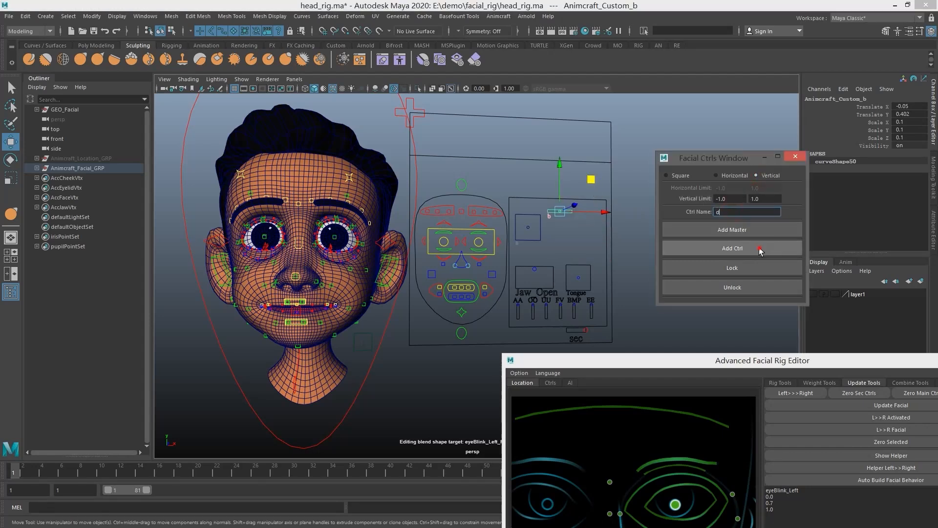
click(760, 251)
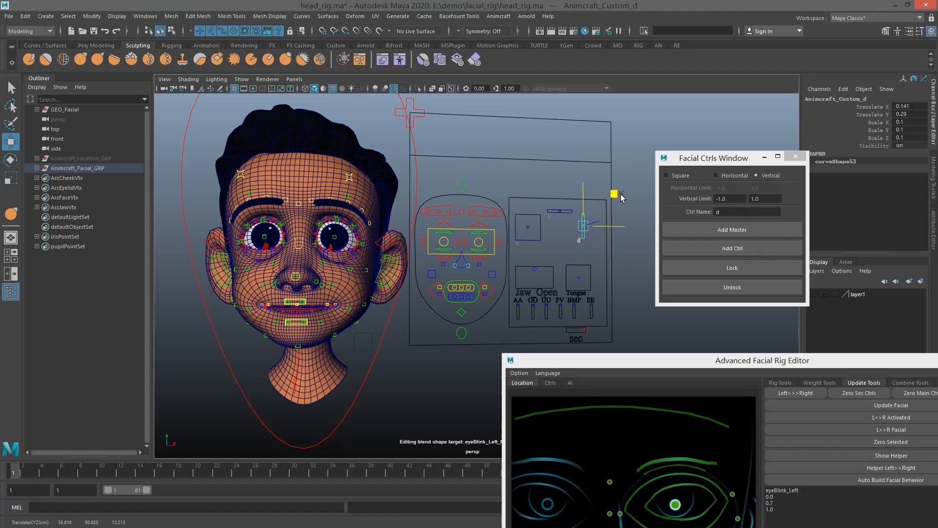
drag(621, 195, 629, 196)
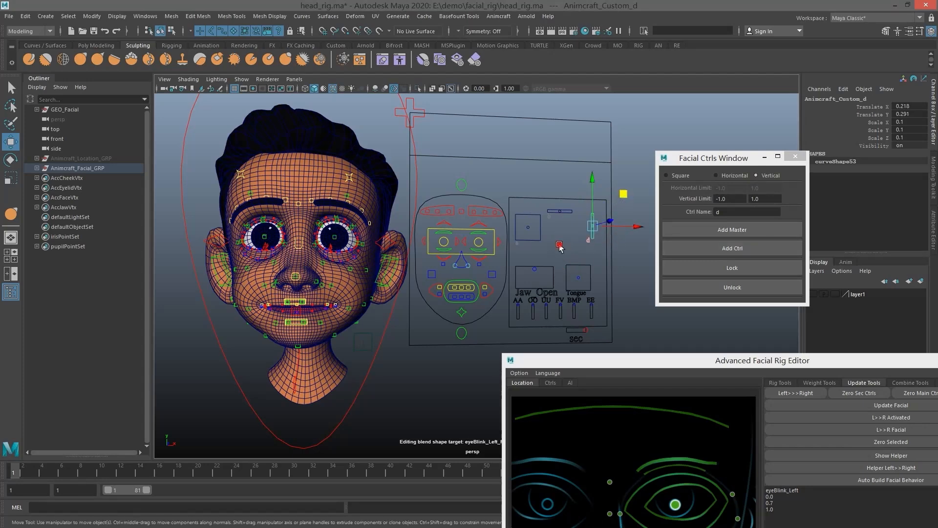
- Lock the new custom controls a, b and d in their places on the facial panel
click(560, 244)
alt+drag(561, 236, 476, 201)
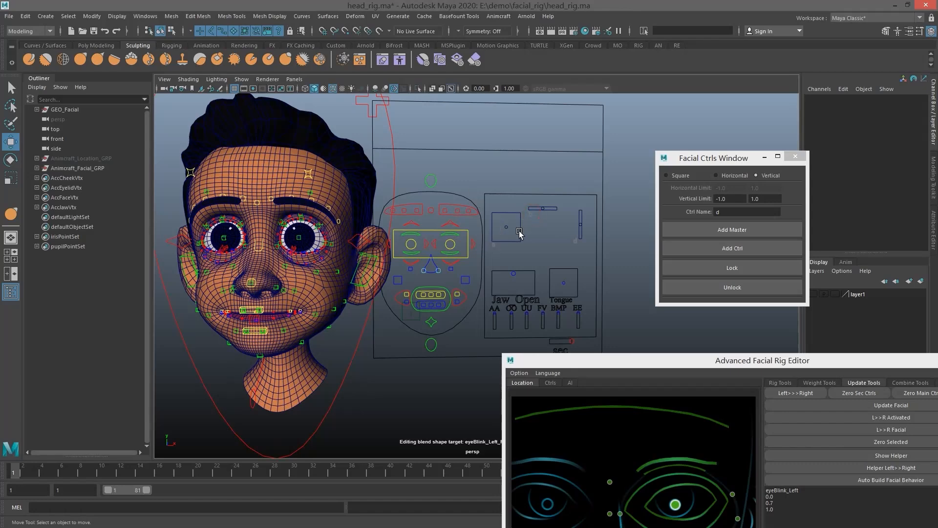
alt+drag(519, 234, 524, 236)
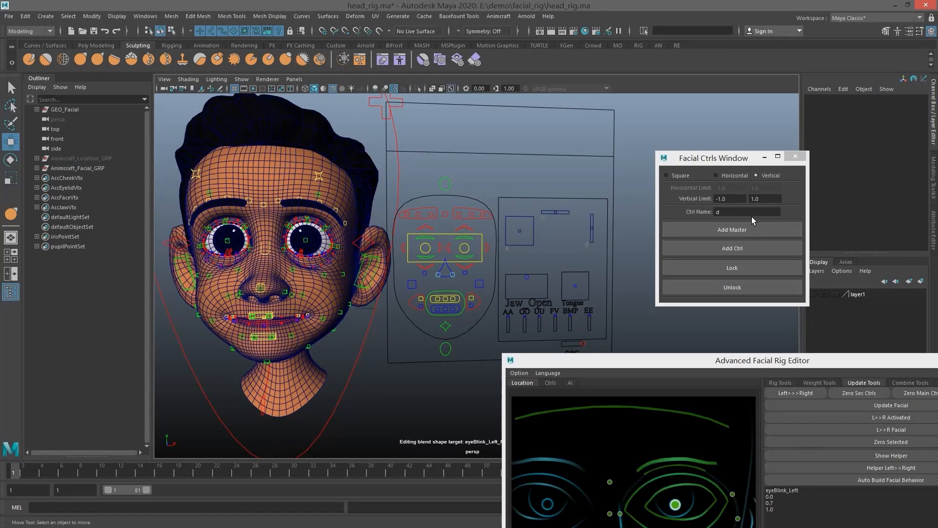
click(714, 269)
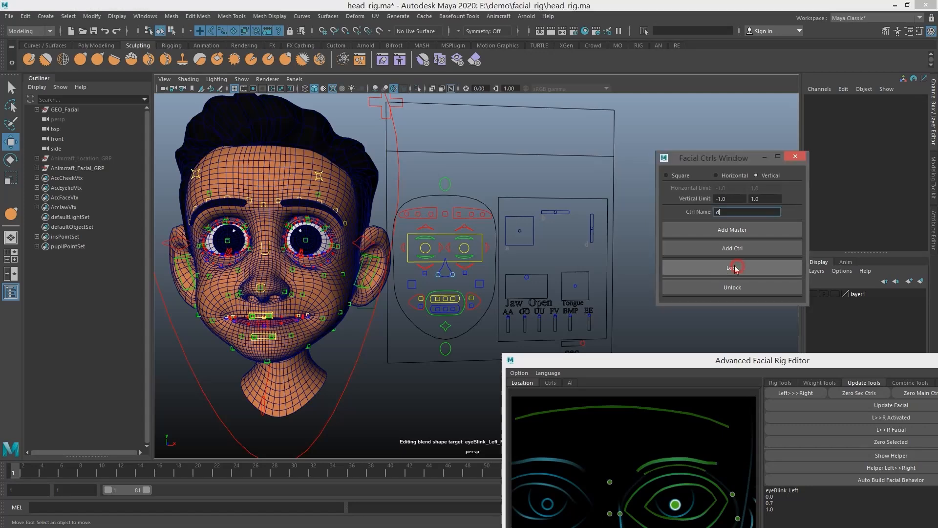
- Test the square control's range by moving Animcraft_a_Ctrl to Translate X 1 and about Translate Y -0.062
click(522, 230)
click(521, 232)
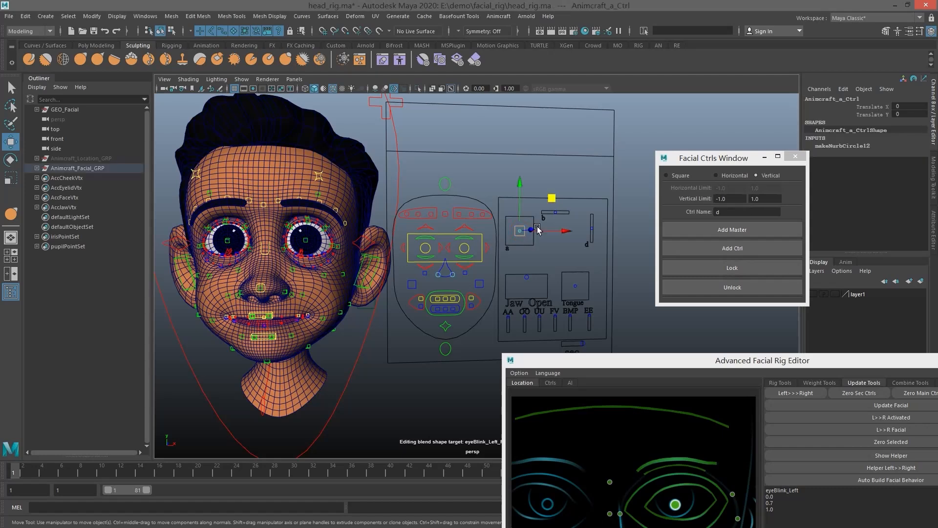
mouse_move(551, 199)
mouse_down()
mouse_move(569, 186)
mouse_move(566, 208)
mouse_up()
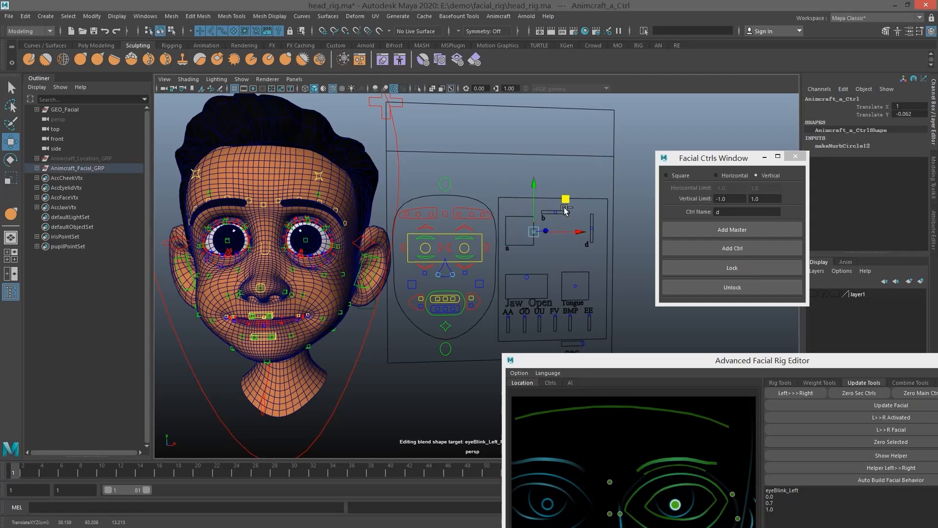
- Undo the last move of the square control Animcraft_a_Ctrl, unlock the custom controls and clear the selection
key(ctrl+z)
click(741, 289)
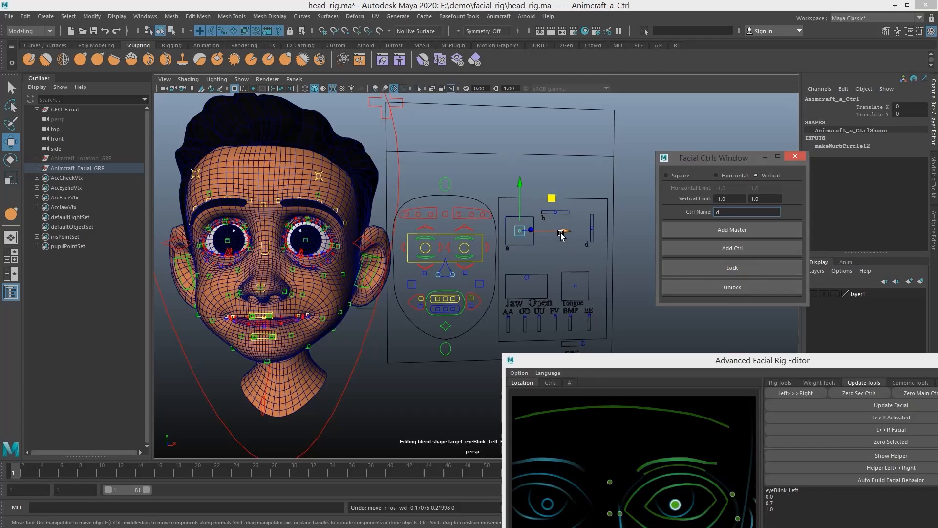
click(562, 259)
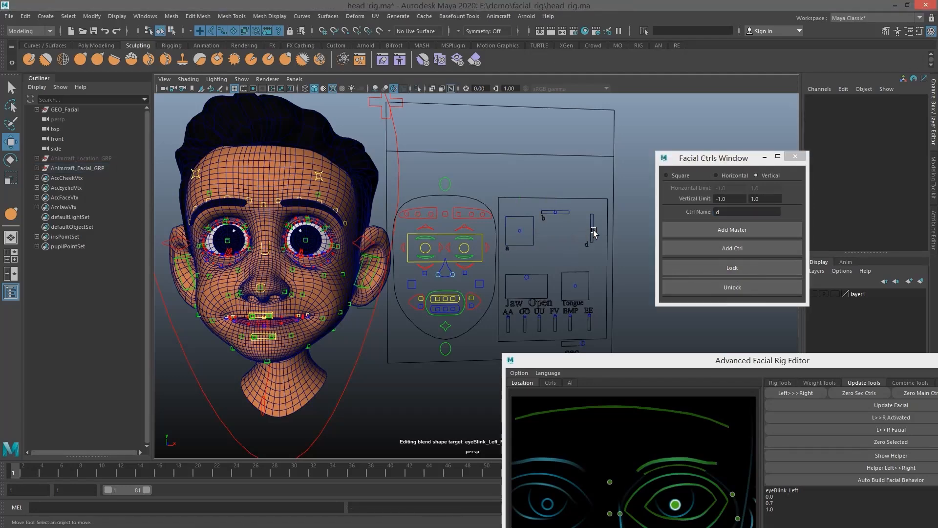
- Raise the Right_Lip_Up1 and Left_Lip_Up1 controls near the mouth corners to open the upper lip and expose the teeth
alt+drag(426, 278, 394, 282)
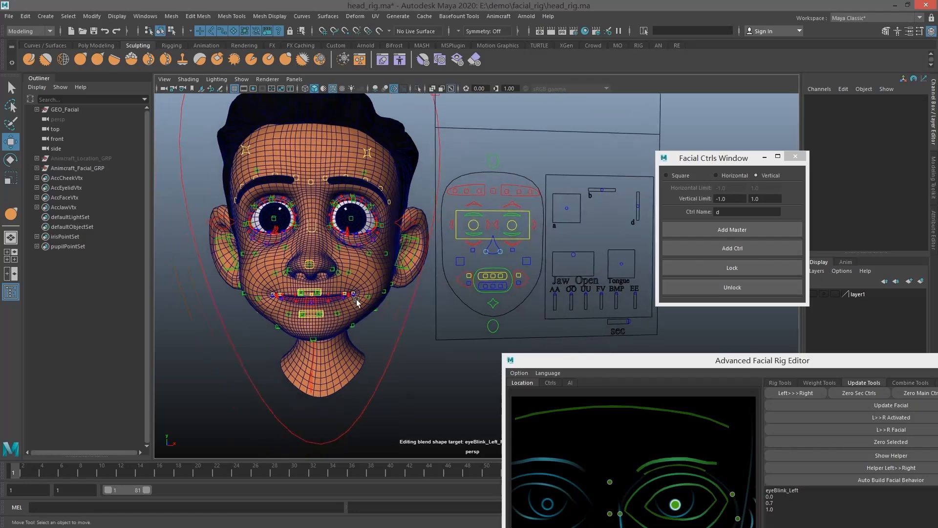
alt+middle_drag(370, 301, 391, 296)
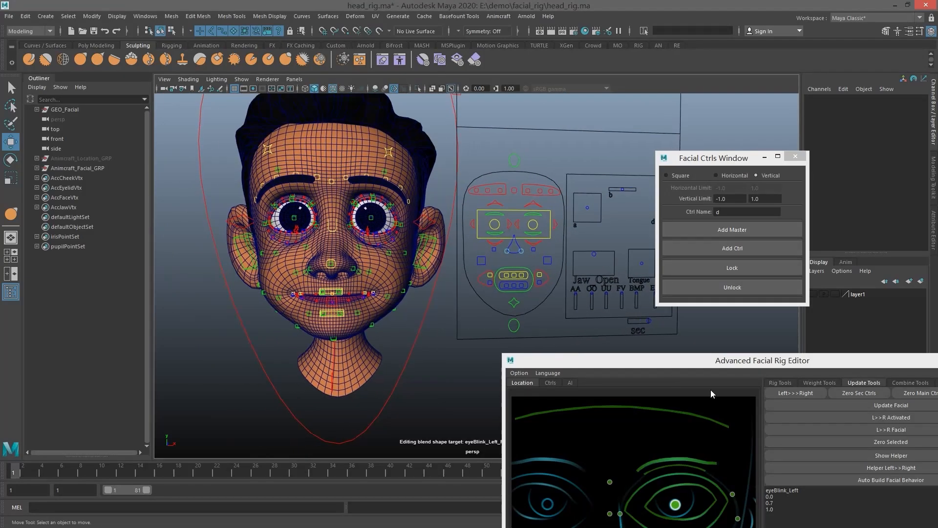
alt+right_drag(391, 257, 374, 294)
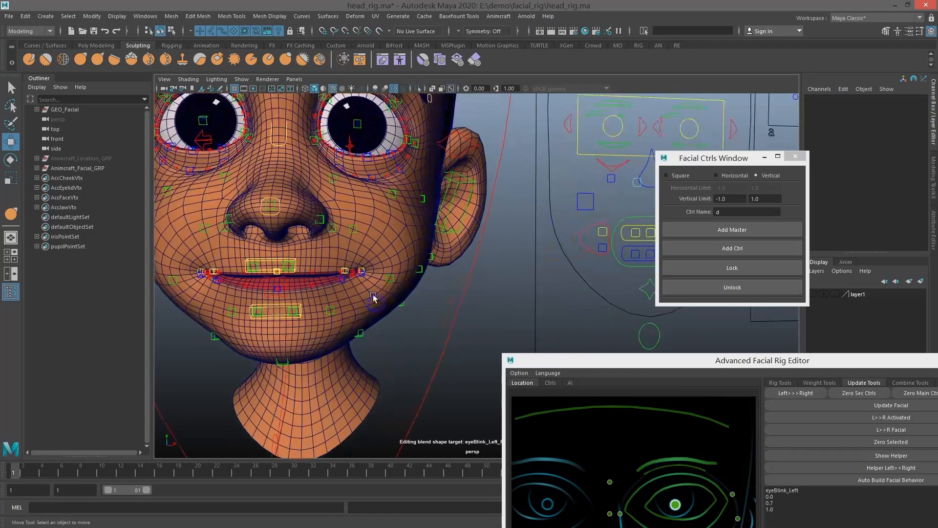
click(346, 272)
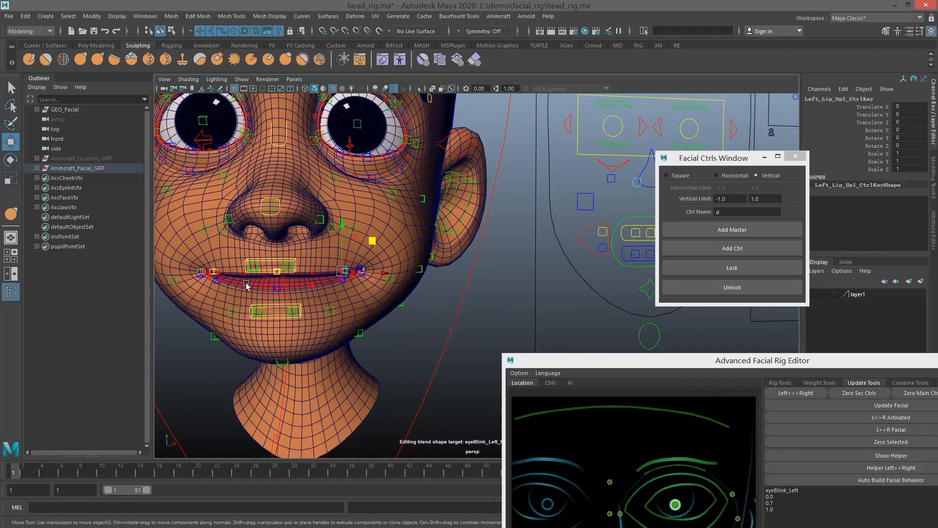
shift+click(215, 271)
key(q)
shift+click(346, 272)
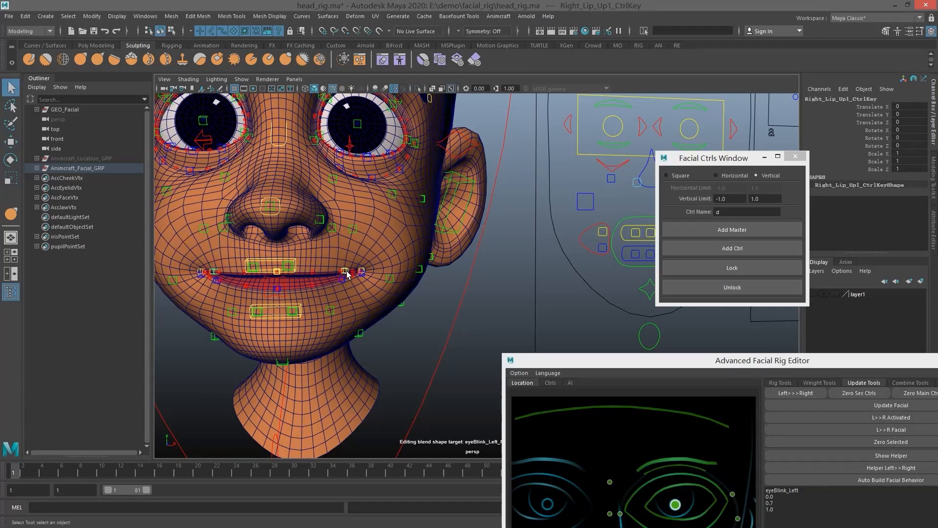
click(348, 272)
key(w)
drag(344, 232, 348, 207)
- Lower the Left_Lip_Dn1 and Right_Lip_Dn1 controls together to about Translate Y -1.075 to pull down the lower lip
click(344, 281)
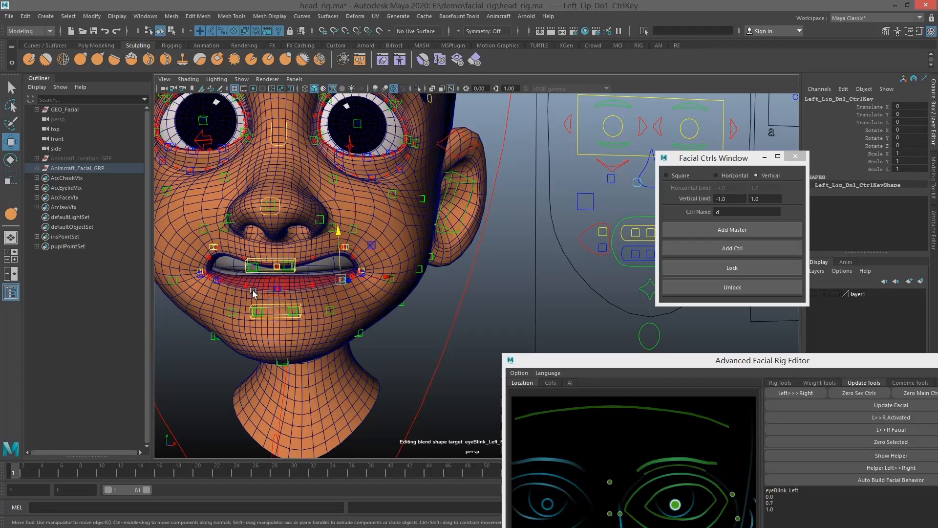
click(215, 282)
drag(223, 243, 225, 257)
- Move the vertical custom control d on the facial panel to Translate Y -1
scroll(226, 258, down, 5)
alt+middle_drag(614, 216, 530, 233)
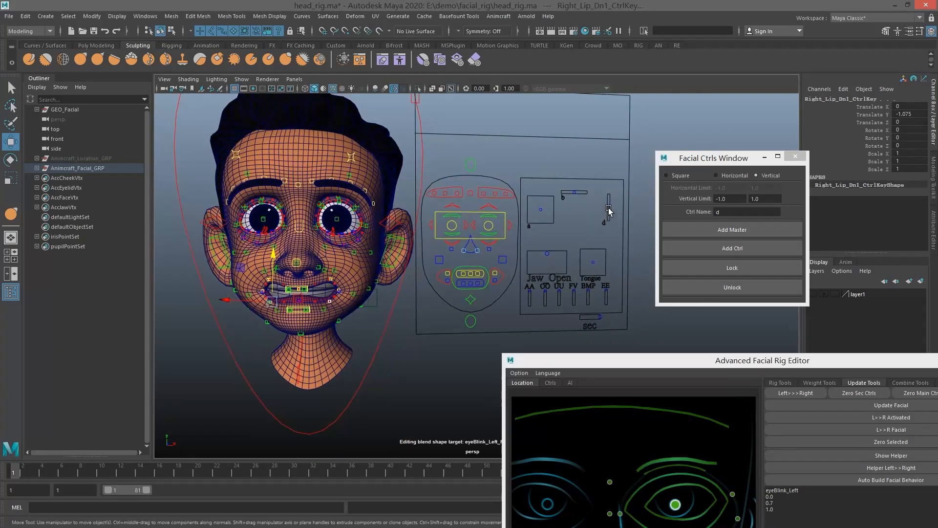
click(608, 209)
click(609, 208)
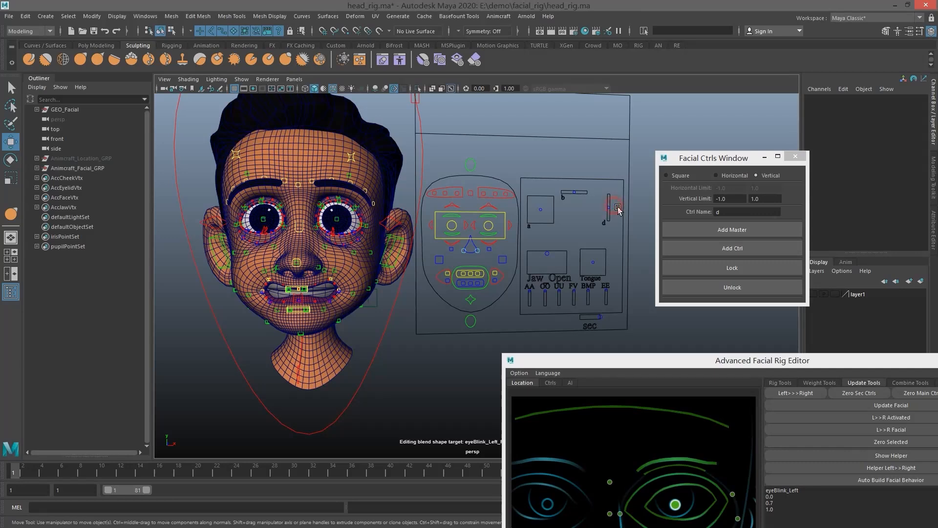
drag(613, 170, 607, 211)
- Start adding a custom expression in the Advanced Facial Rig Editor and set its side to _Mid
drag(840, 364, 677, 300)
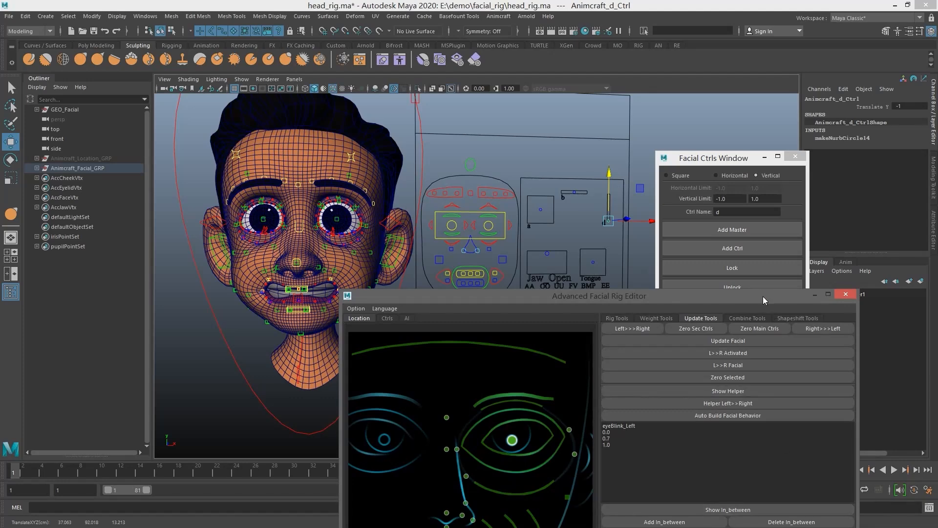
drag(764, 296, 822, 277)
click(841, 391)
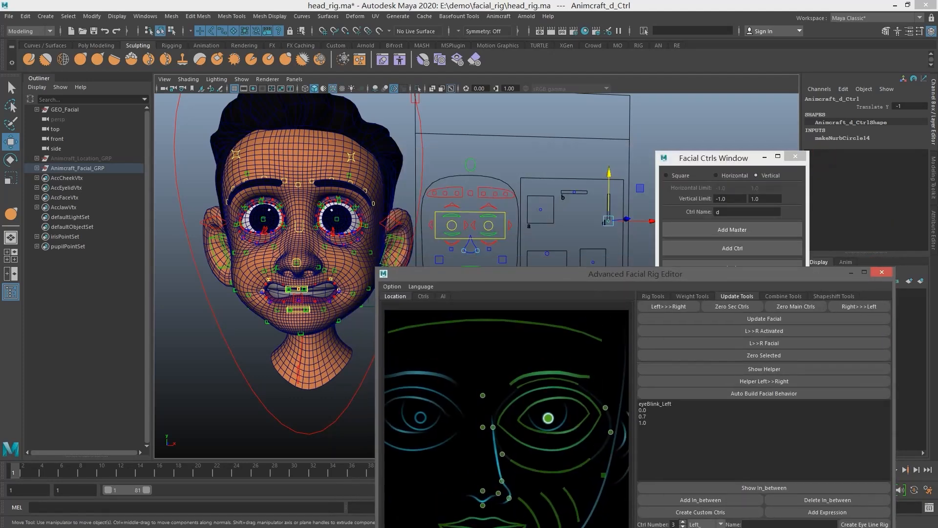
drag(153, 197, 592, 135)
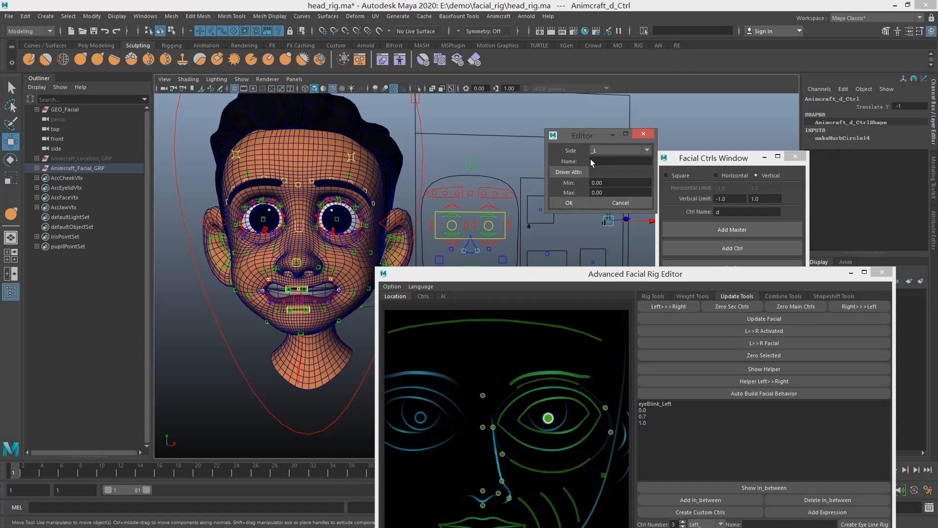
click(626, 151)
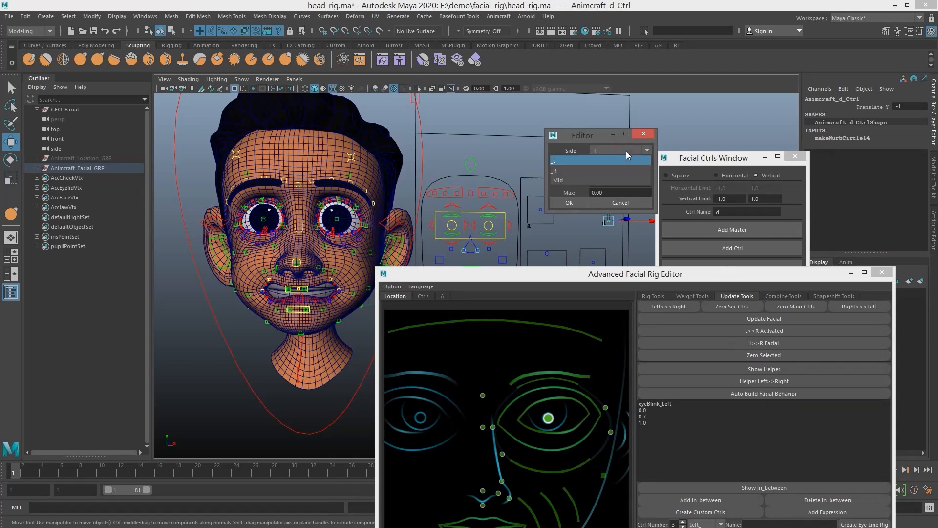
click(626, 151)
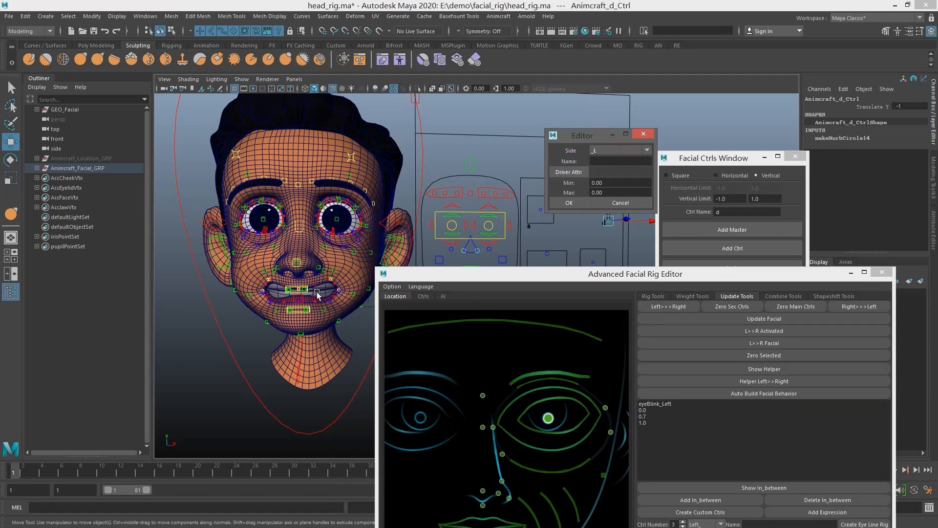
click(611, 150)
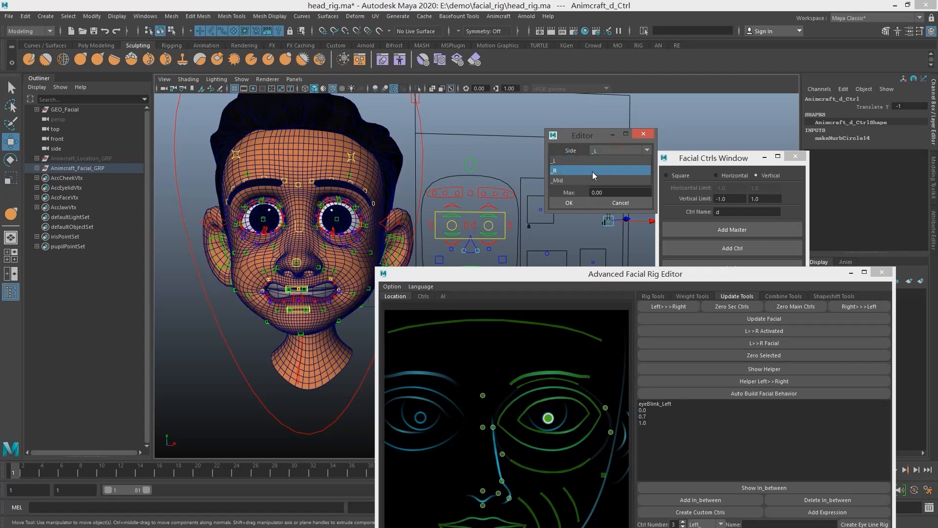
click(576, 179)
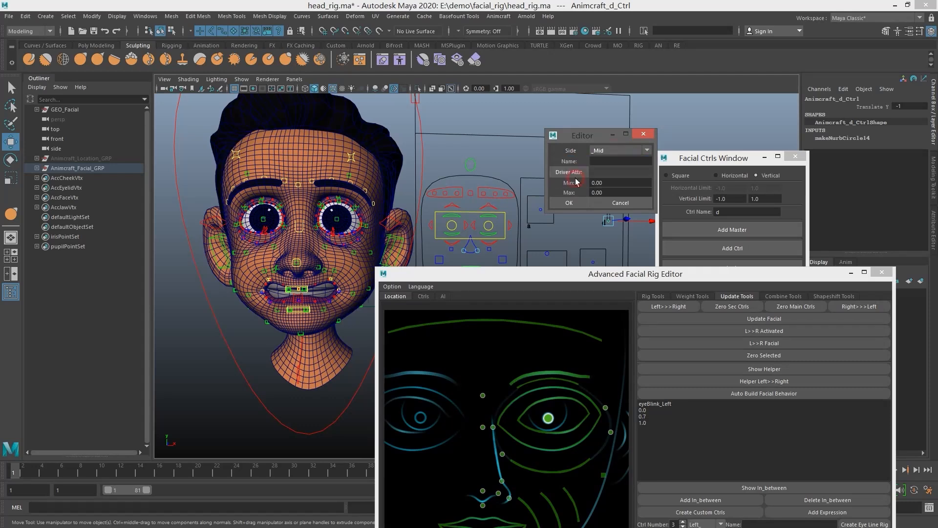
- Name the expression test and load Translate Y of Animcraft_d_Ctrl as its driver attribute
click(609, 162)
drag(599, 279, 650, 304)
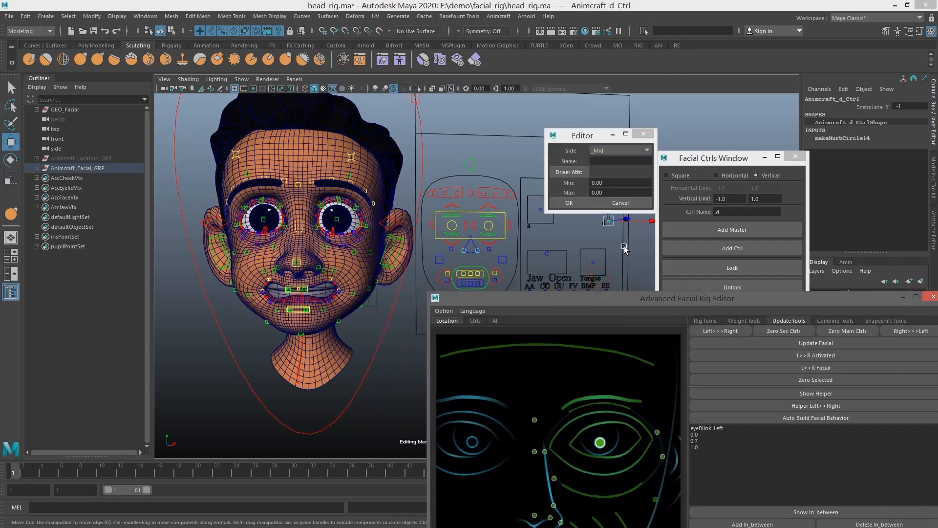
click(607, 163)
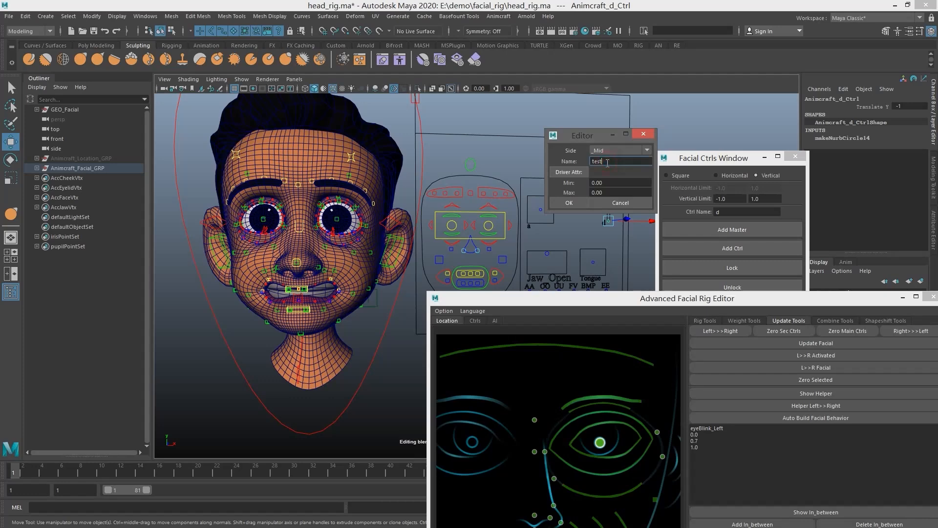
alt+middle_drag(487, 245, 438, 283)
click(872, 107)
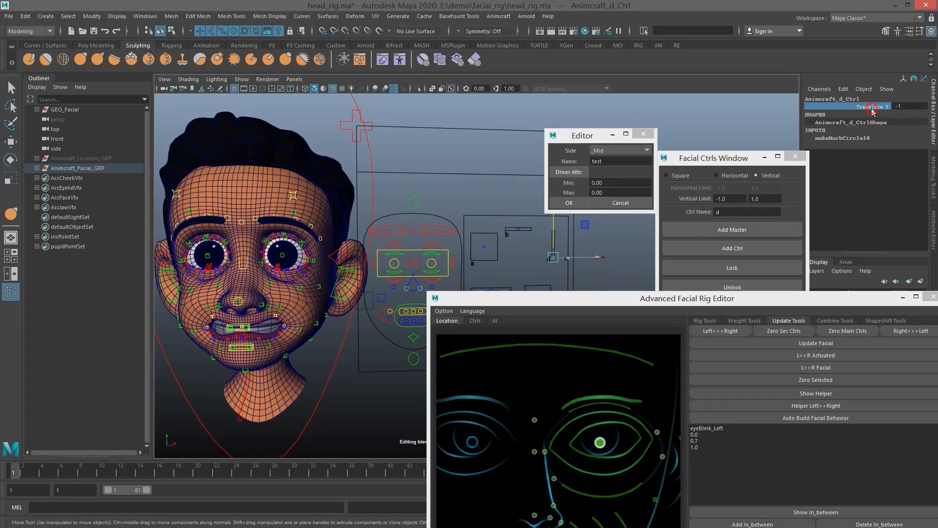
click(570, 172)
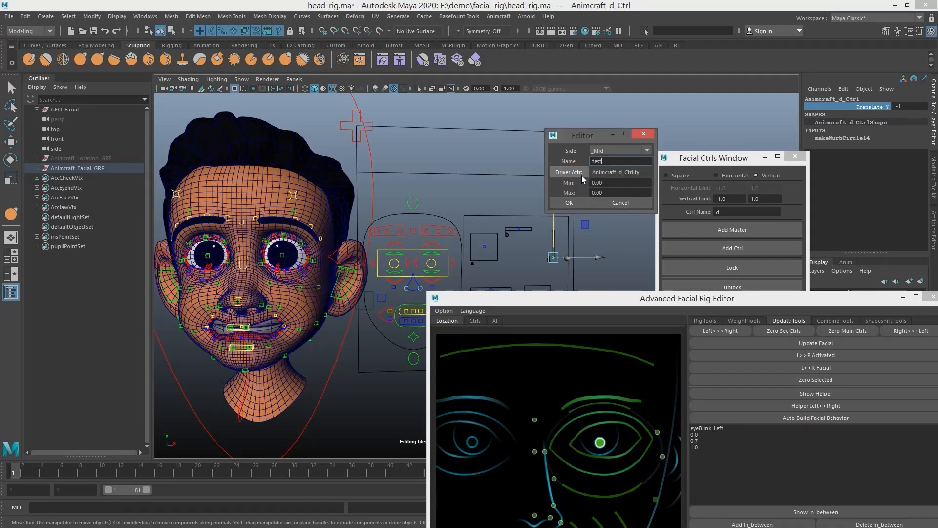
drag(644, 176, 596, 175)
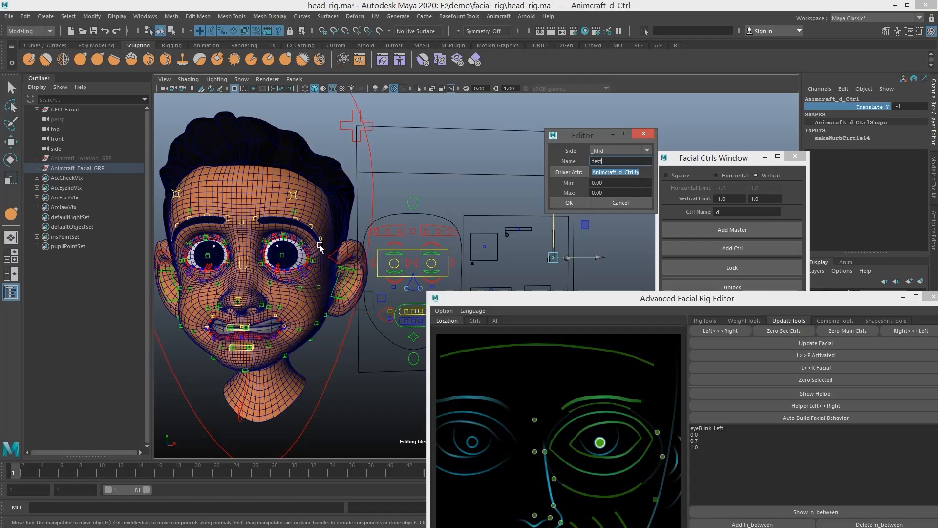
- Check control d's driver range by setting its Translate Y to 0 and moving it back to -1
alt+middle_drag(320, 245, 356, 256)
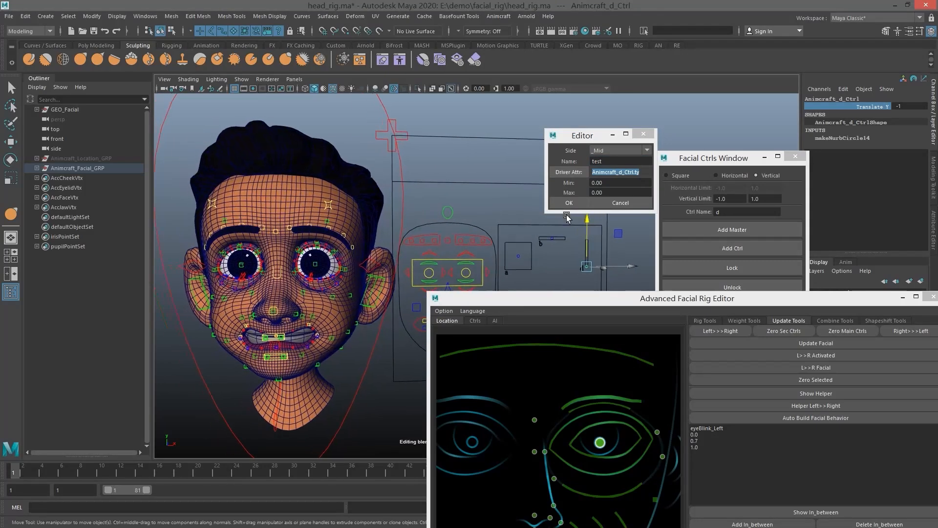
click(577, 185)
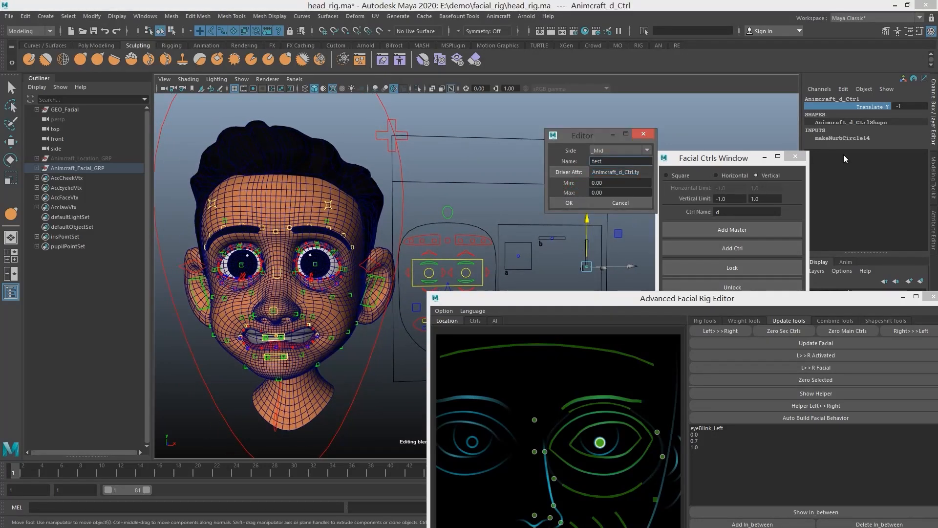
click(907, 104)
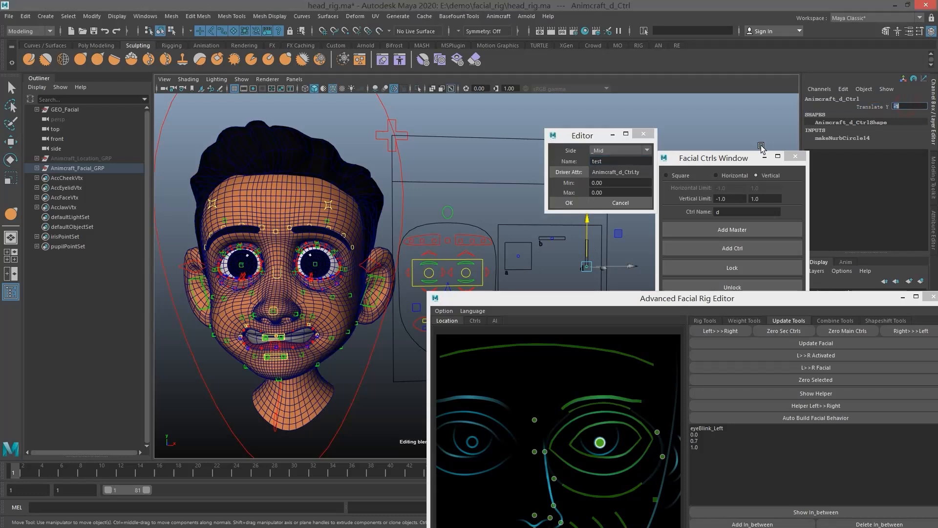
text(0)
key(Return)
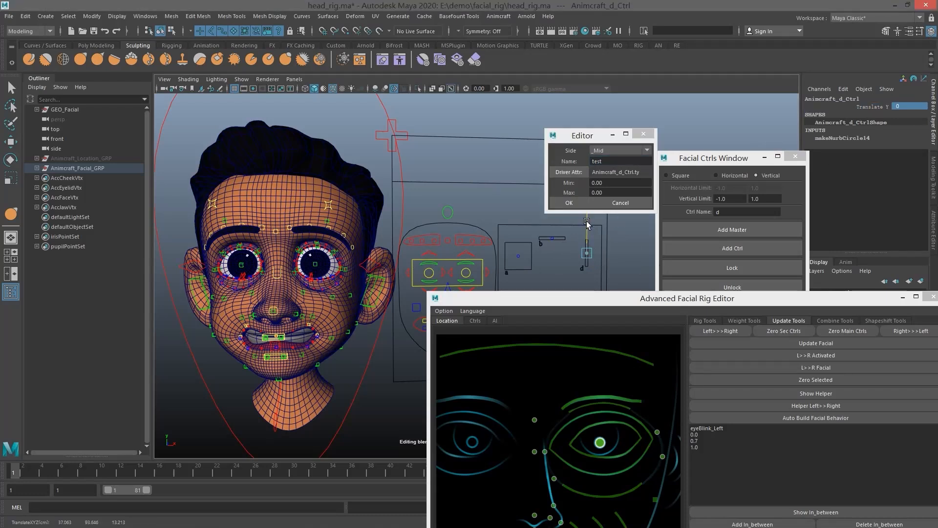
drag(590, 229, 589, 245)
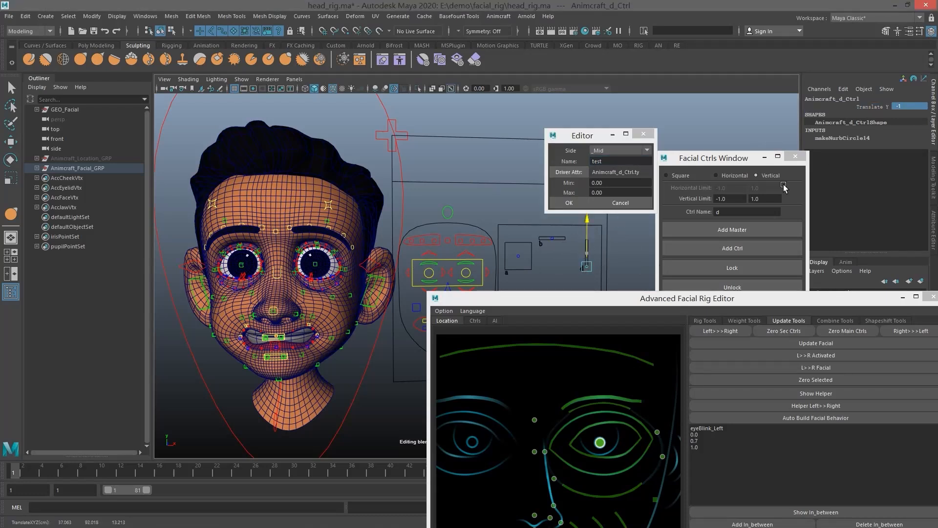
- Fill in the minimum and maximum driver values of the test expression and create it from the current lip pose
click(624, 184)
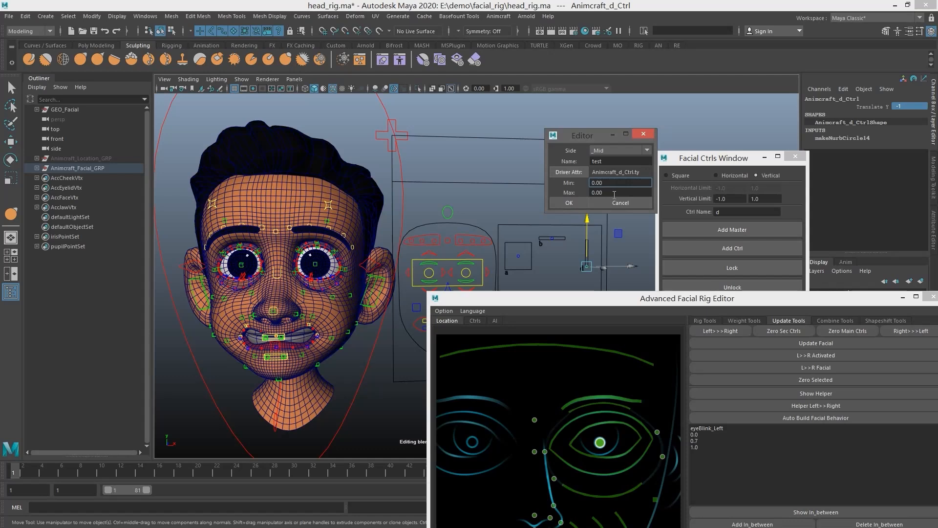
key(Tab)
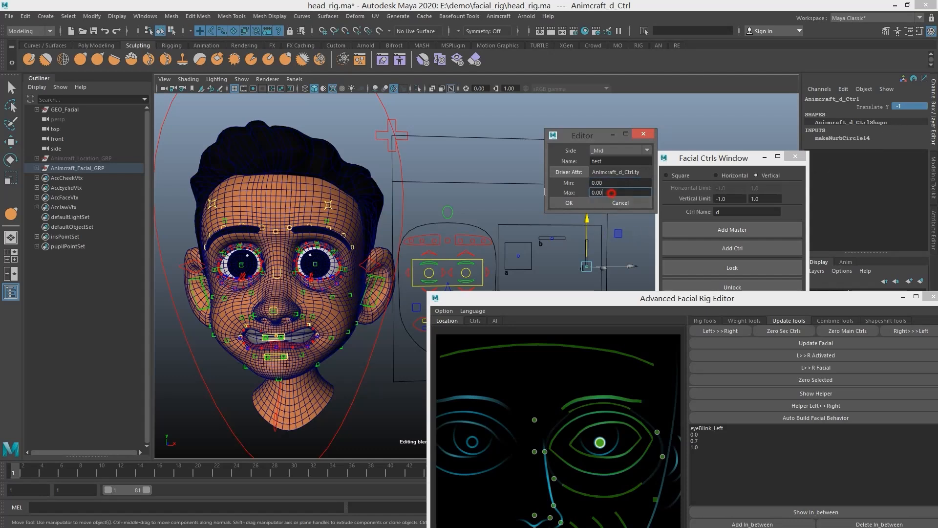
key(Return)
click(569, 203)
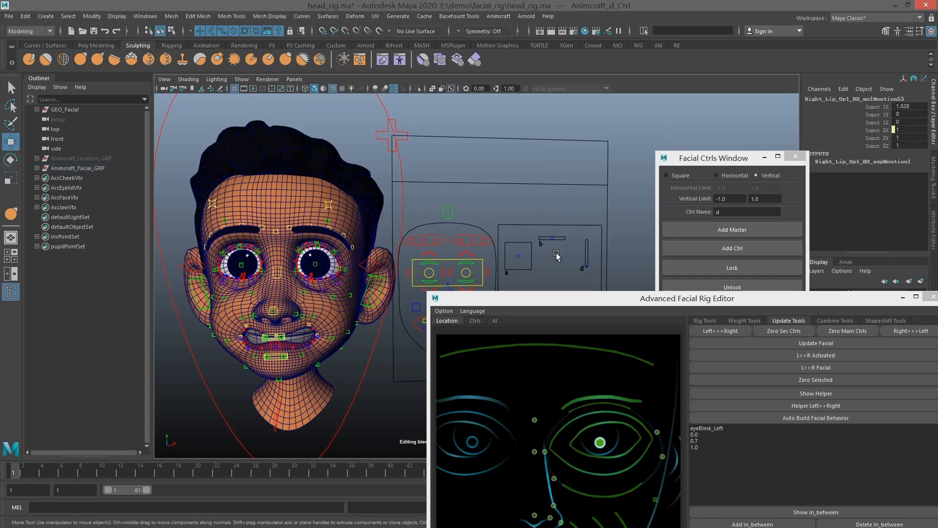
- Pull control d down to Translate Y -1 and inspect its connections to the master group and lip nodes in Hypergraph Connections
drag(592, 238, 581, 312)
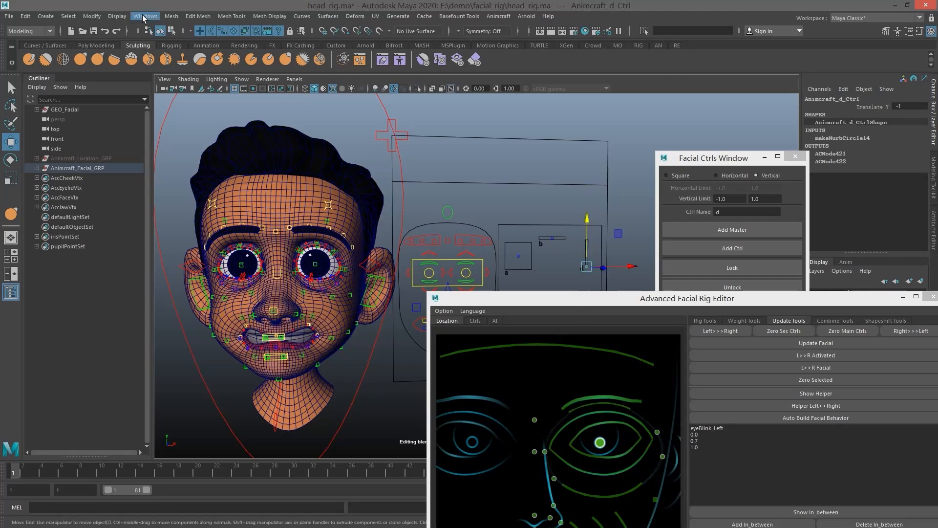
click(145, 15)
mouse_move(205, 50)
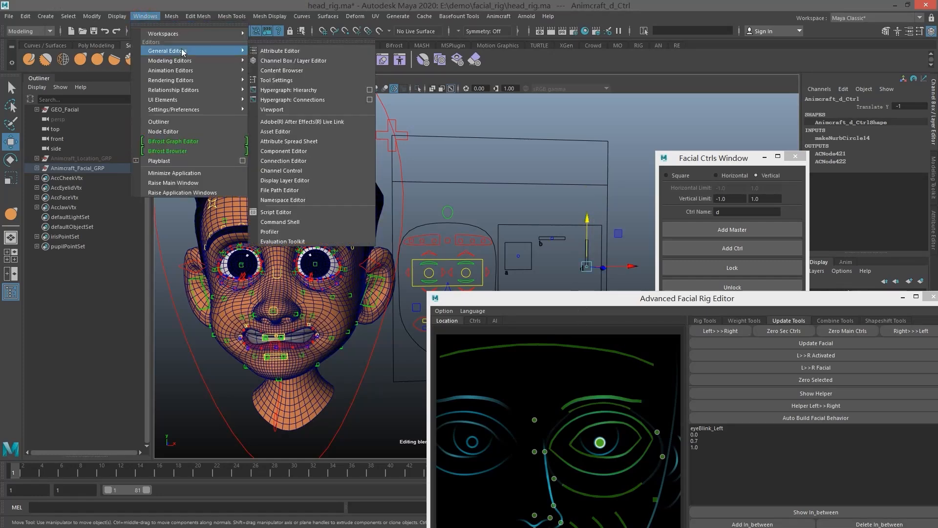
click(320, 100)
drag(409, 139, 541, 127)
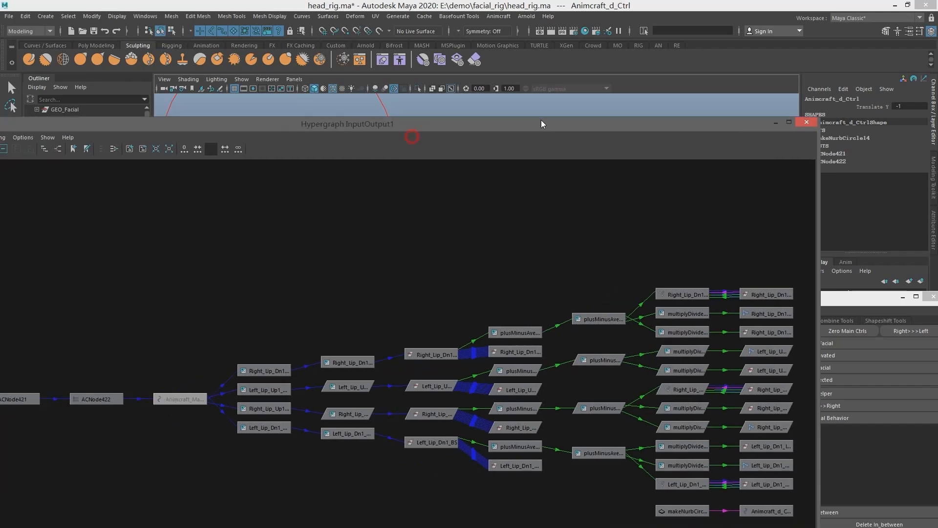
click(336, 377)
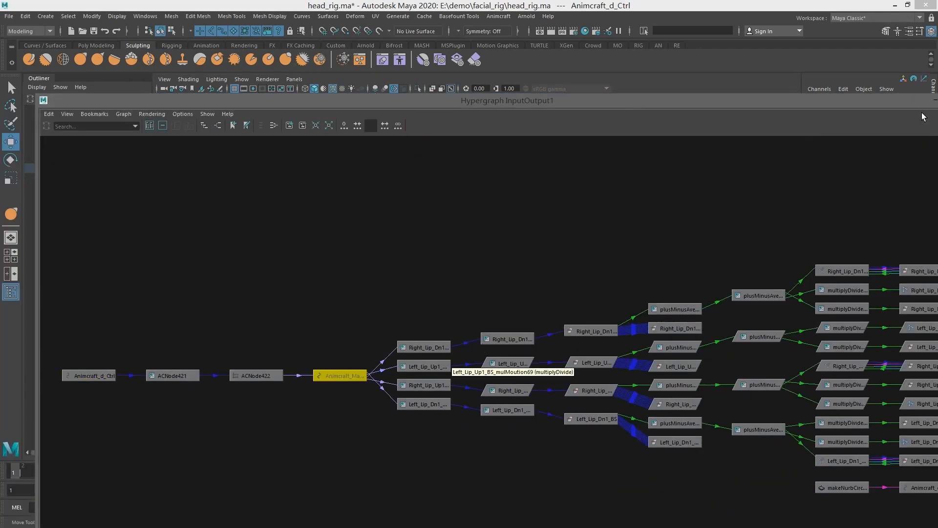
click(933, 102)
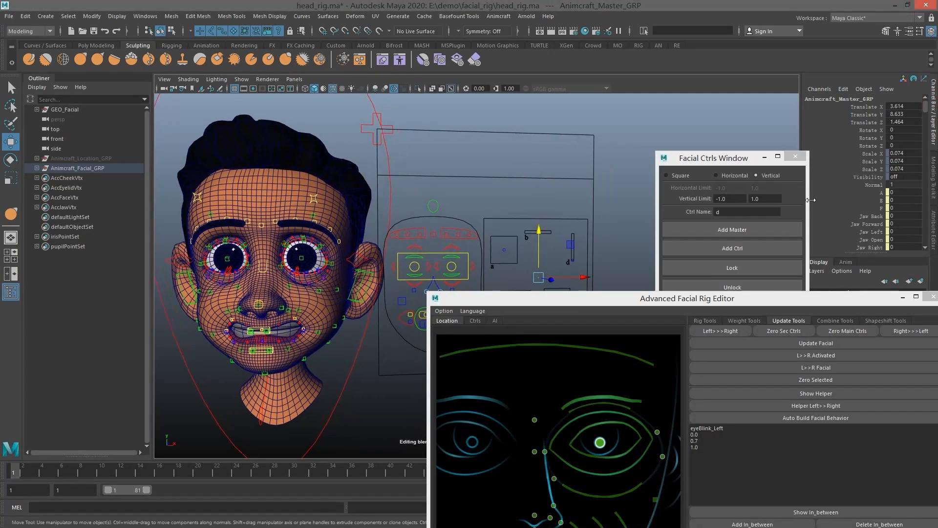
- Examine the channels of Animcraft_Master_GRP to locate the attribute for the new test expression at the end of its attribute list
scroll(877, 185, down, 10)
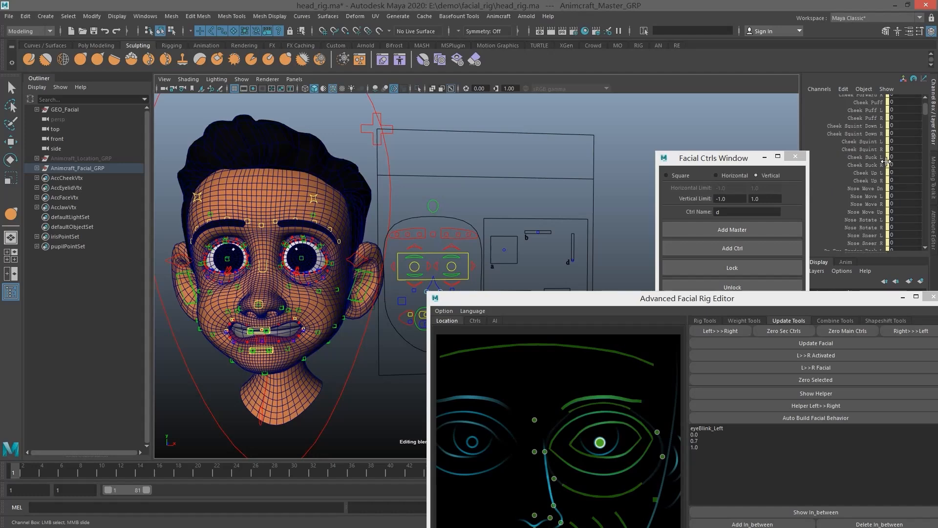
scroll(880, 161, down, 10)
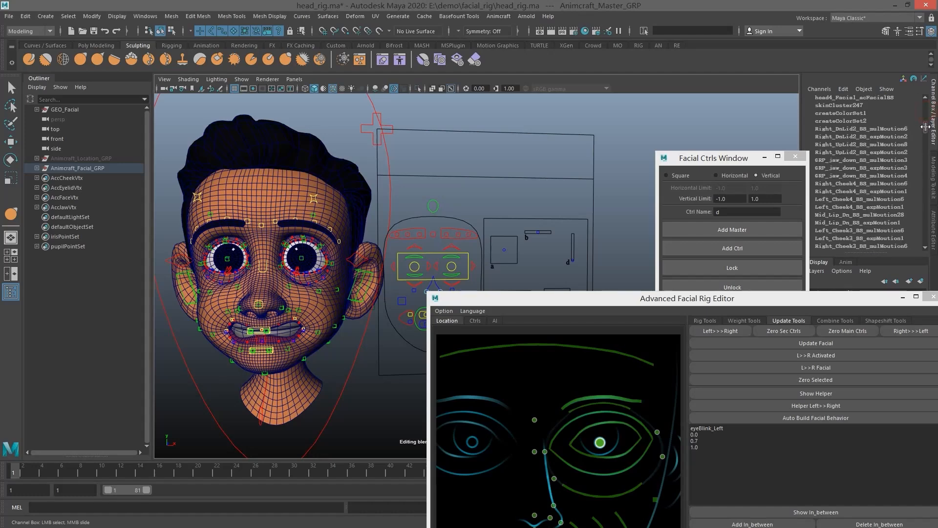
scroll(850, 148, up, 20)
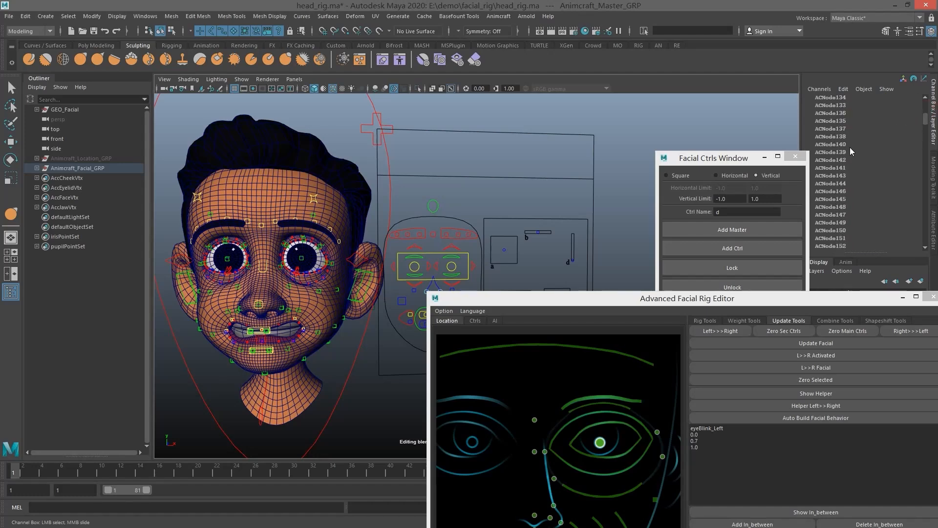
scroll(849, 148, up, 15)
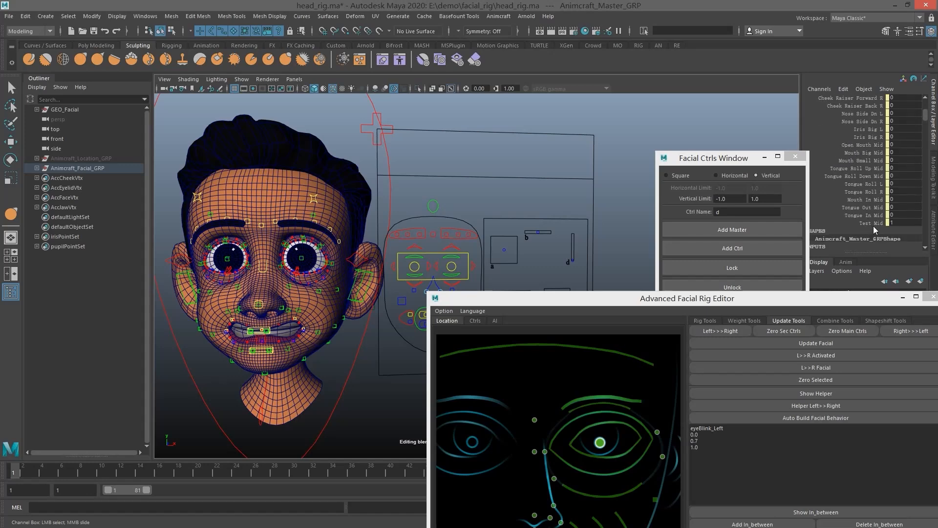
scroll(576, 262, down, 2)
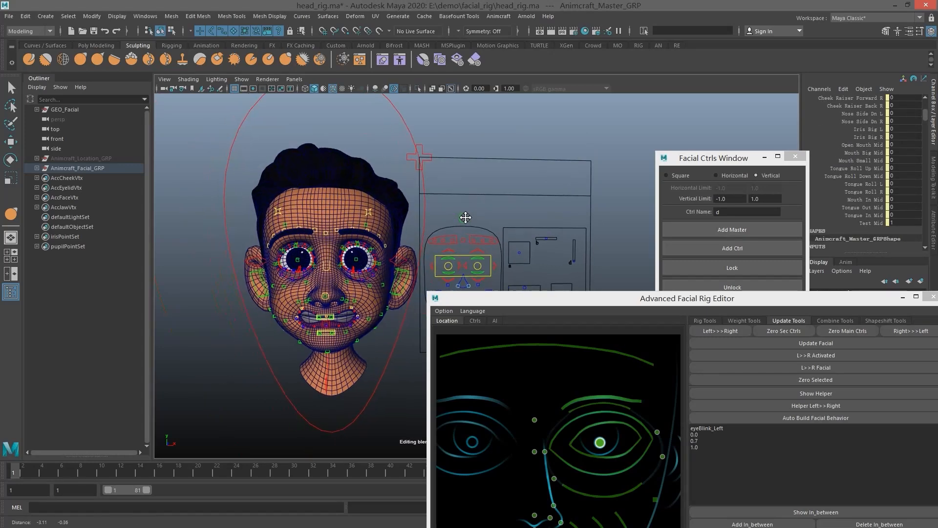
- Pull control d down to Translate Y -1 and reposition the Advanced Facial Rig Editor so its lower update tools are fully accessible
click(576, 262)
key(w)
drag(575, 234, 574, 261)
drag(665, 303, 660, 129)
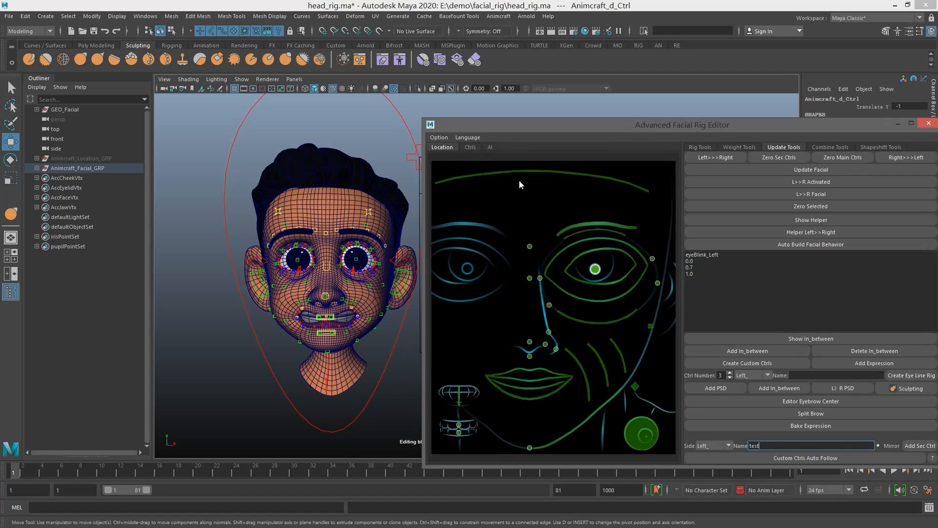